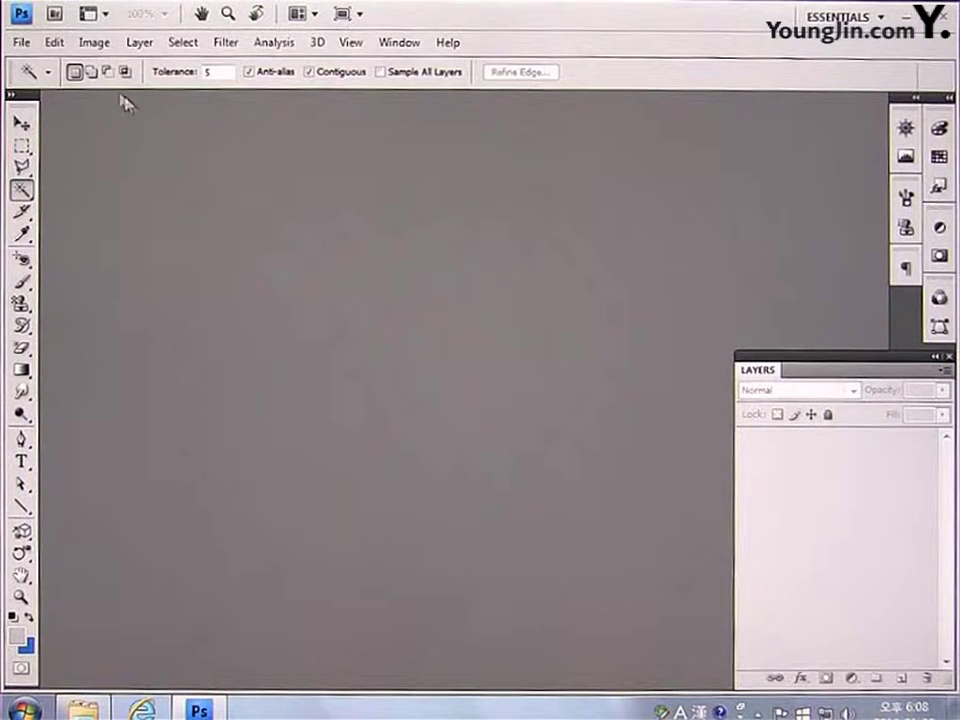
Open the grandmother cartoon 할머니.jpg and enlarge its document window.
{"action": "left_click", "coordinate": [22, 42]}
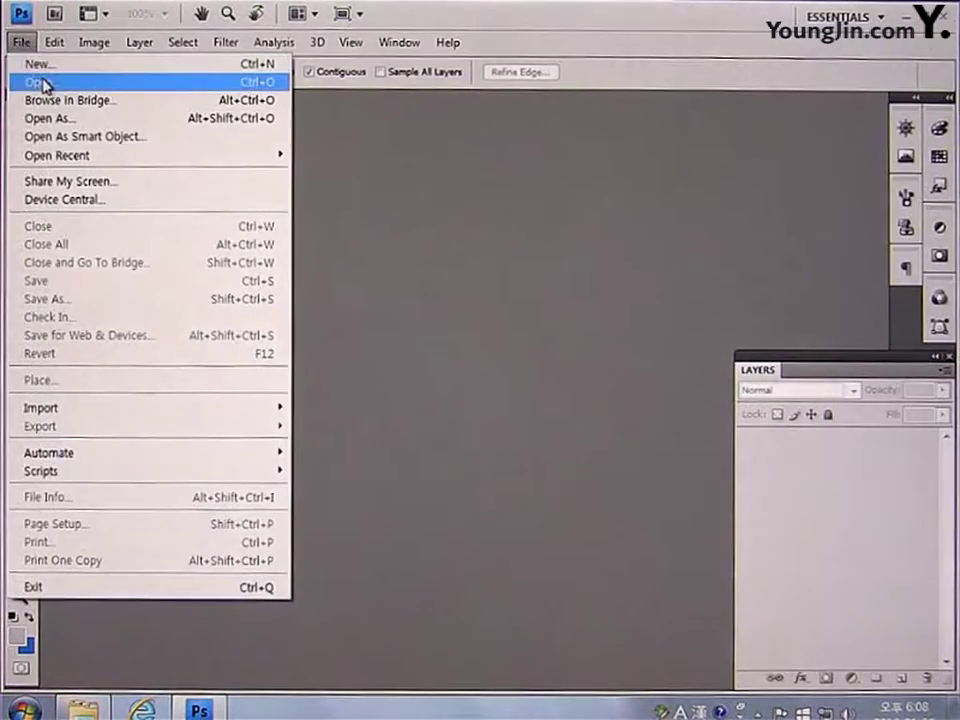
{"action": "left_click", "coordinate": [44, 81]}
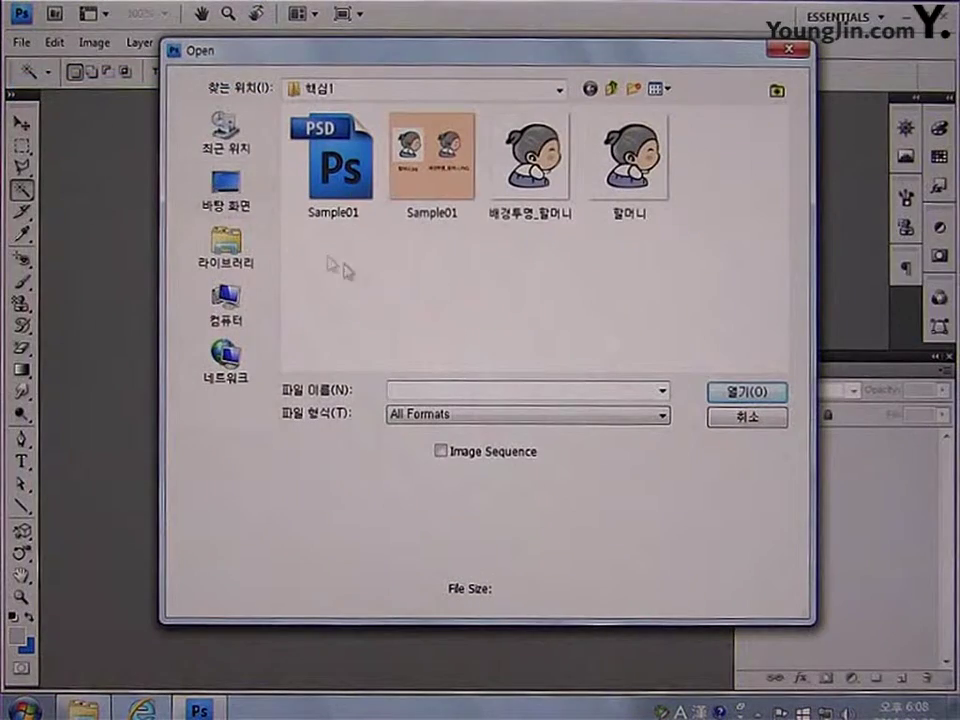
{"action": "left_click", "coordinate": [625, 188]}
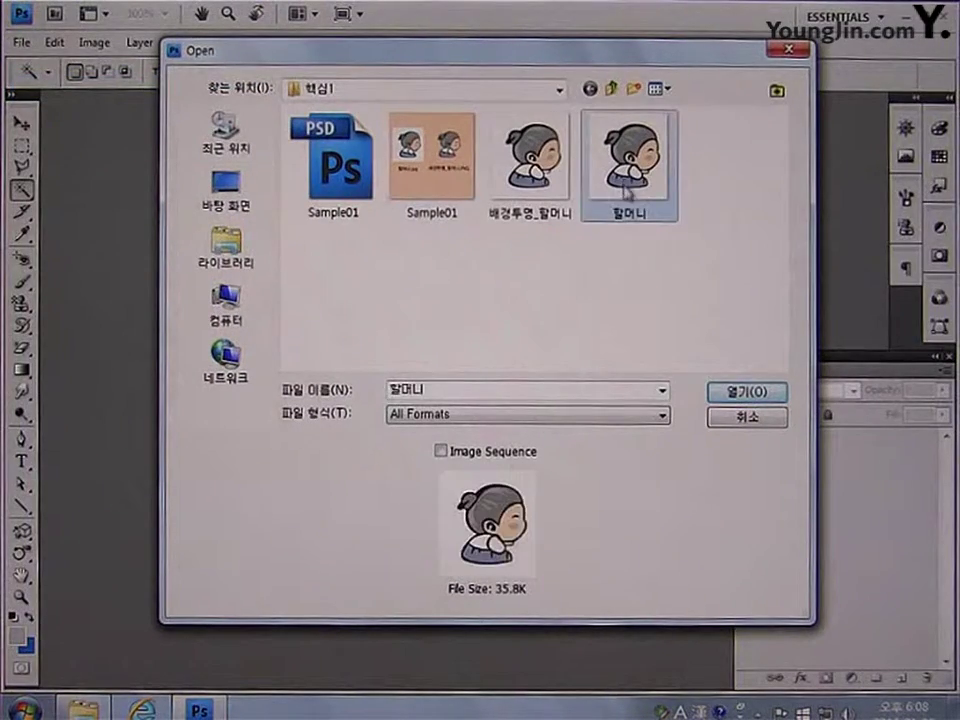
{"action": "left_click", "coordinate": [727, 392]}
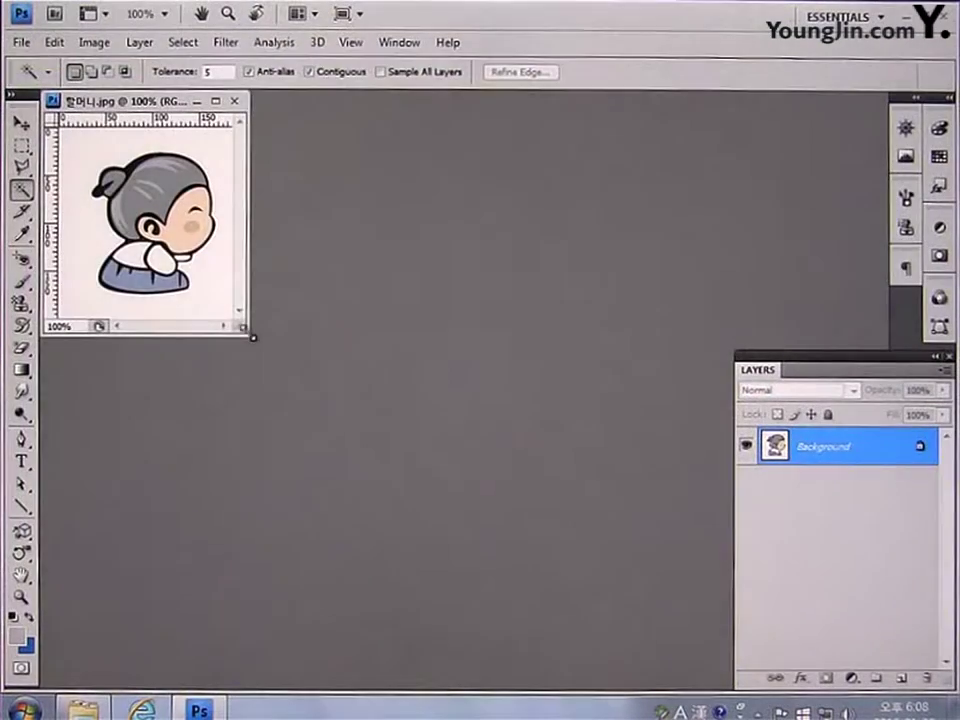
{"action": "left_click_drag", "start_coordinate": [243, 327], "coordinate": [415, 433]}
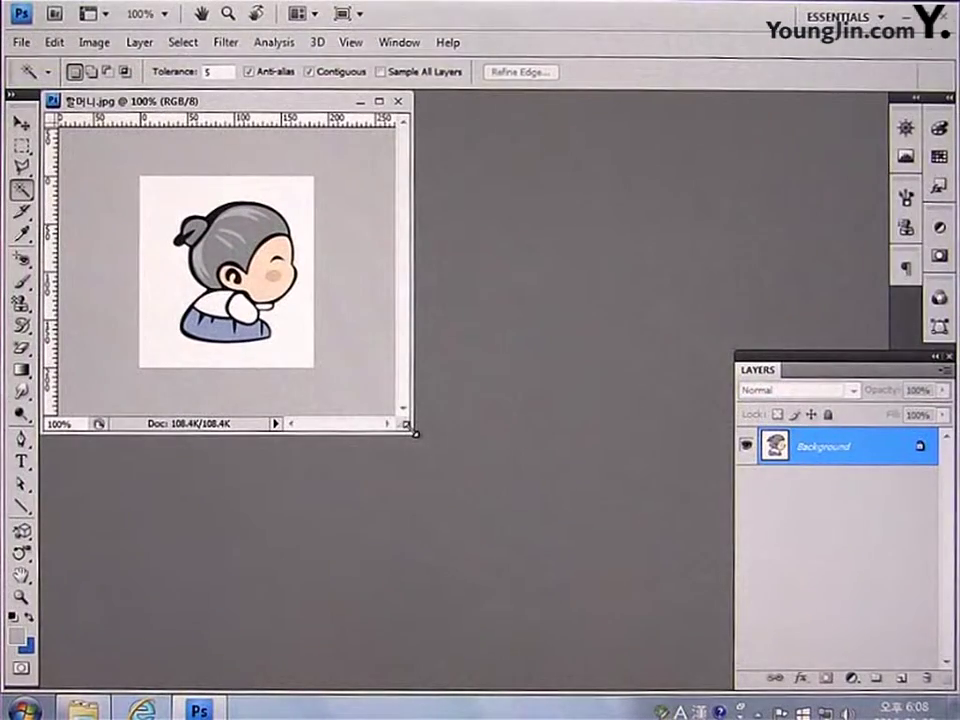
Convert the Background to Layer 0 and Magic Wand-delete the white area, then deselect.
{"action": "double_click", "coordinate": [878, 460]}
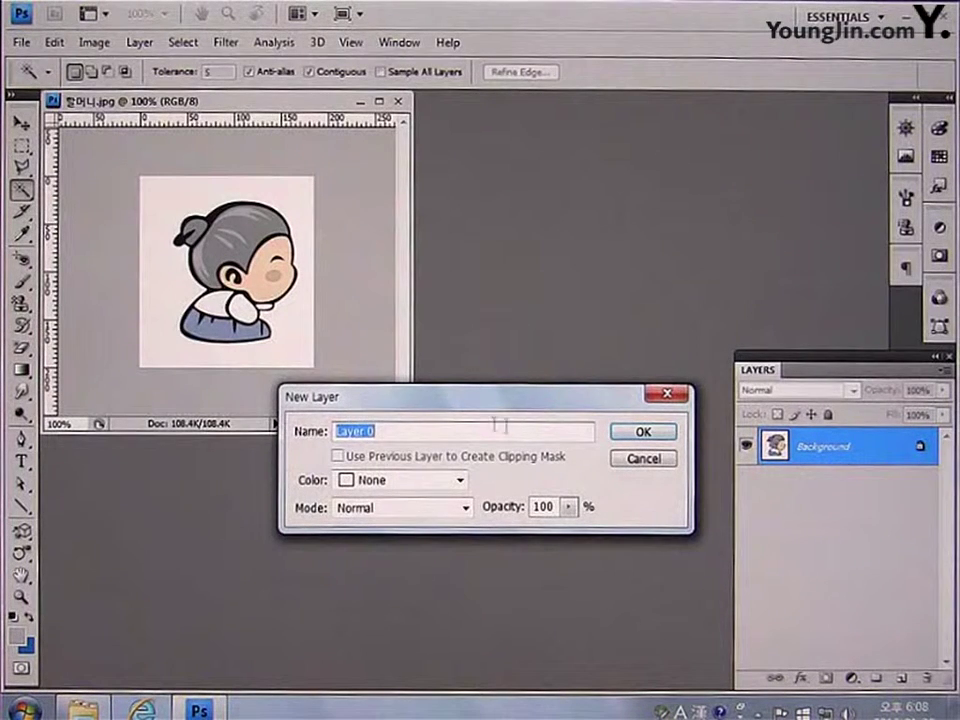
{"action": "left_click", "coordinate": [636, 436]}
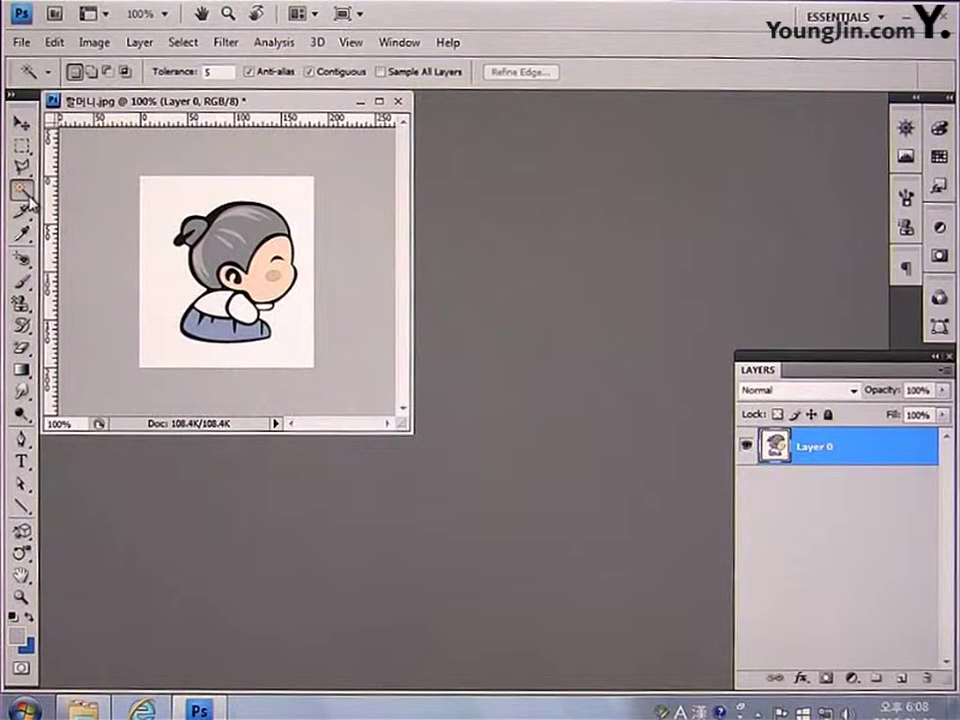
{"action": "left_click", "coordinate": [158, 78]}
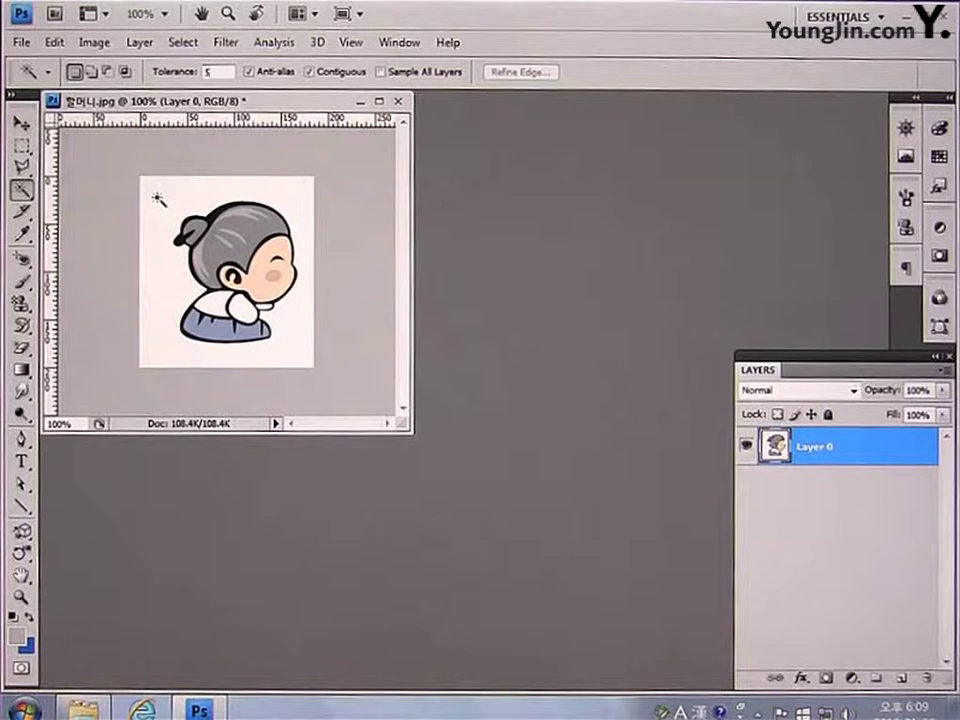
{"action": "left_click", "coordinate": [156, 197]}
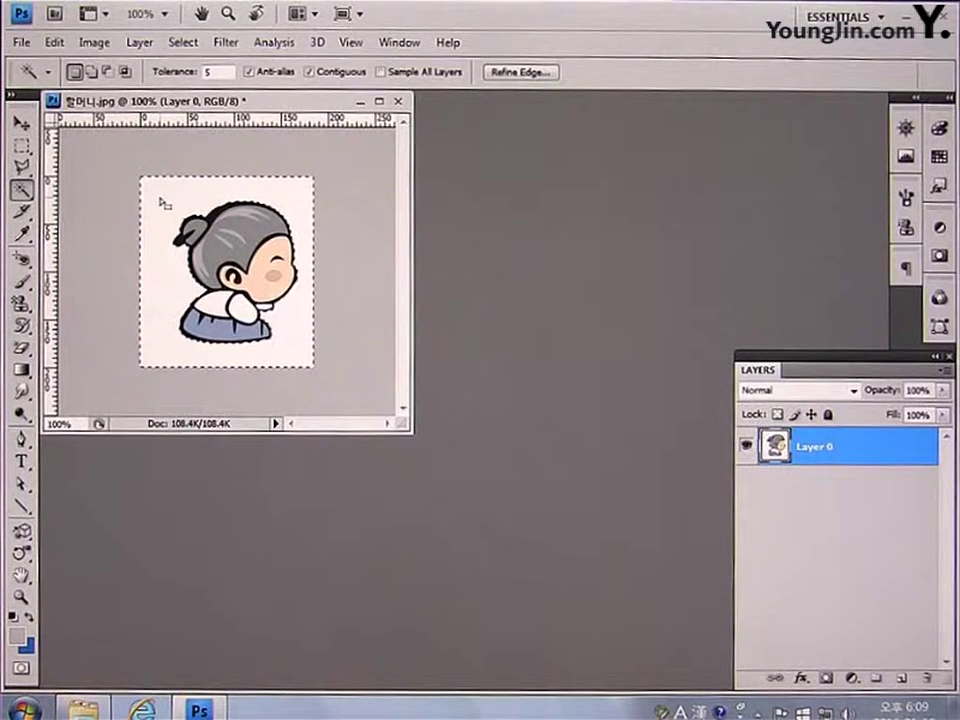
{"action": "key", "text": "Delete"}
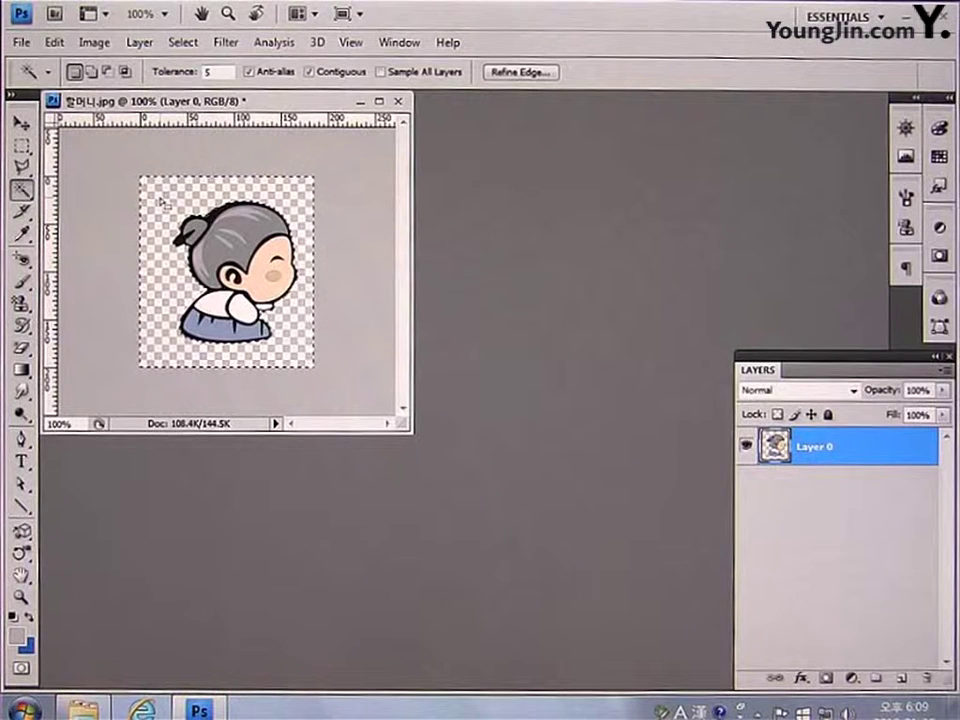
{"action": "key", "text": "ctrl+d"}
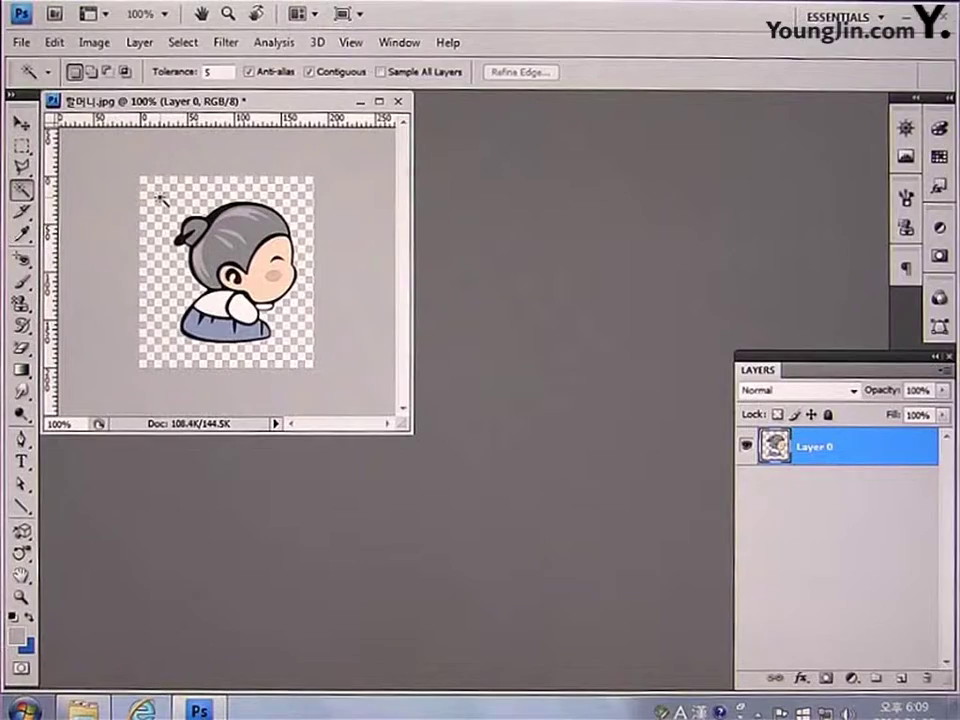
Save a PNG copy of the image named 배경투명_할머니.
{"action": "left_click", "coordinate": [21, 42]}
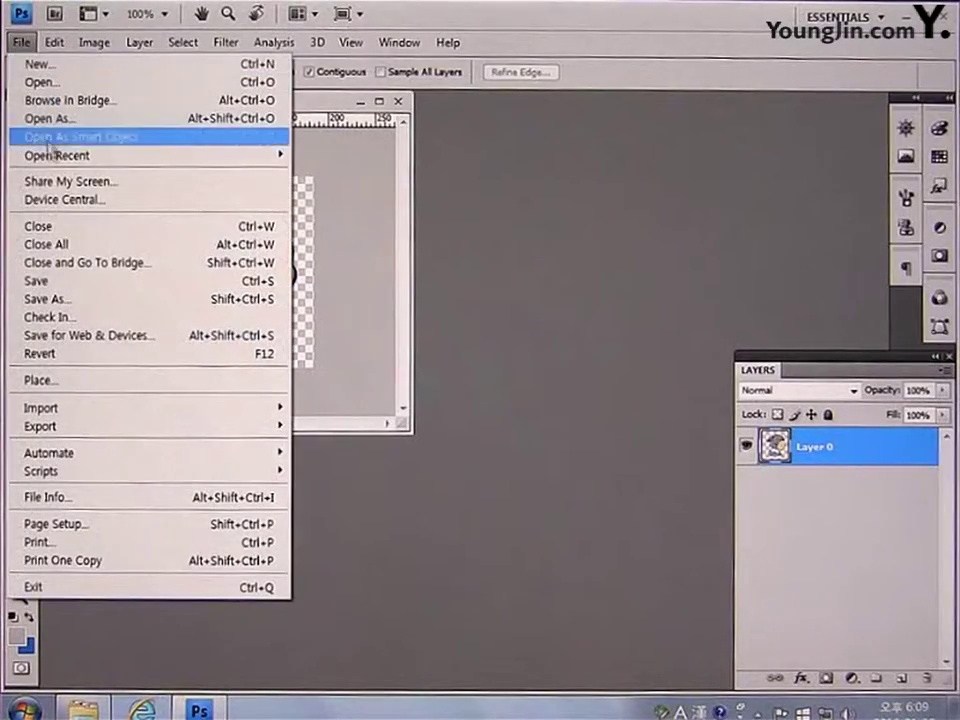
{"action": "left_click", "coordinate": [62, 280]}
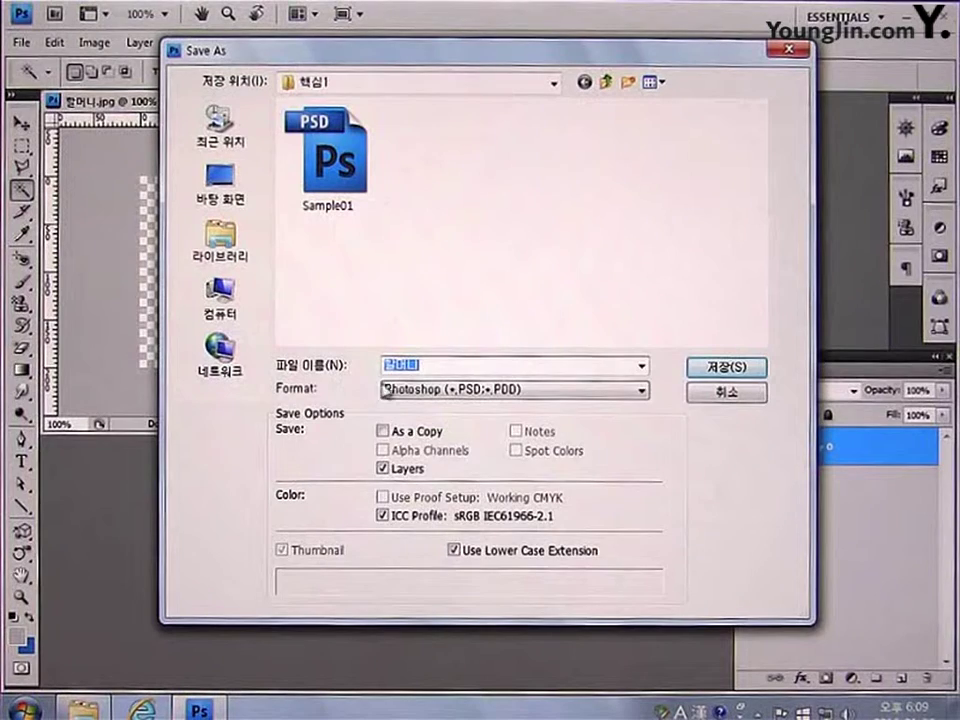
{"action": "left_click", "coordinate": [395, 389]}
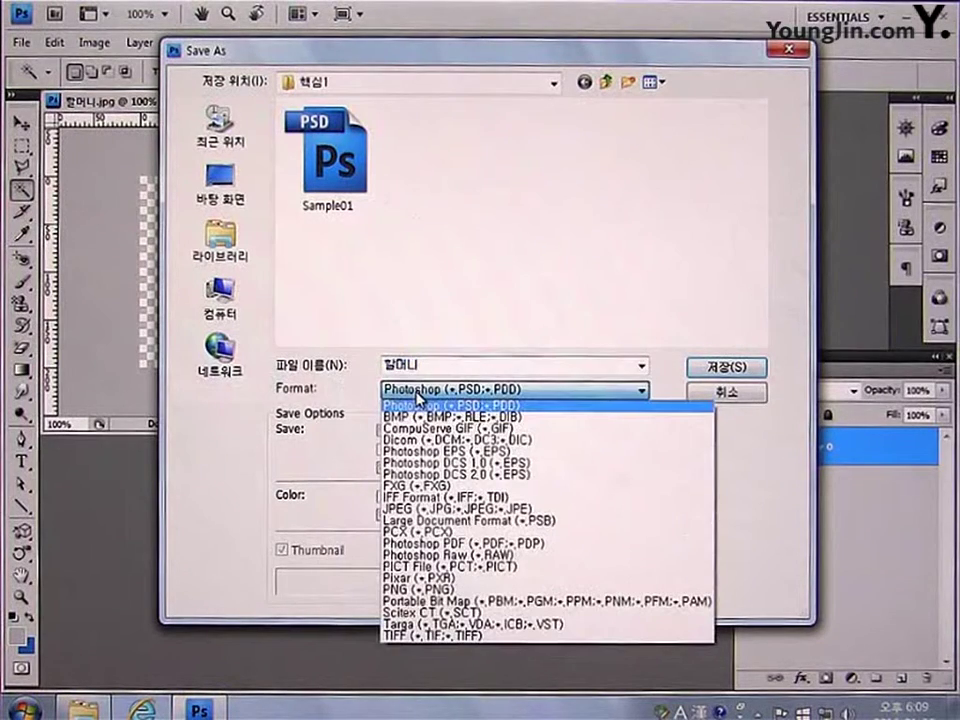
{"action": "left_click", "coordinate": [425, 589]}
{"action": "left_click_drag", "start_coordinate": [450, 366], "coordinate": [317, 368]}
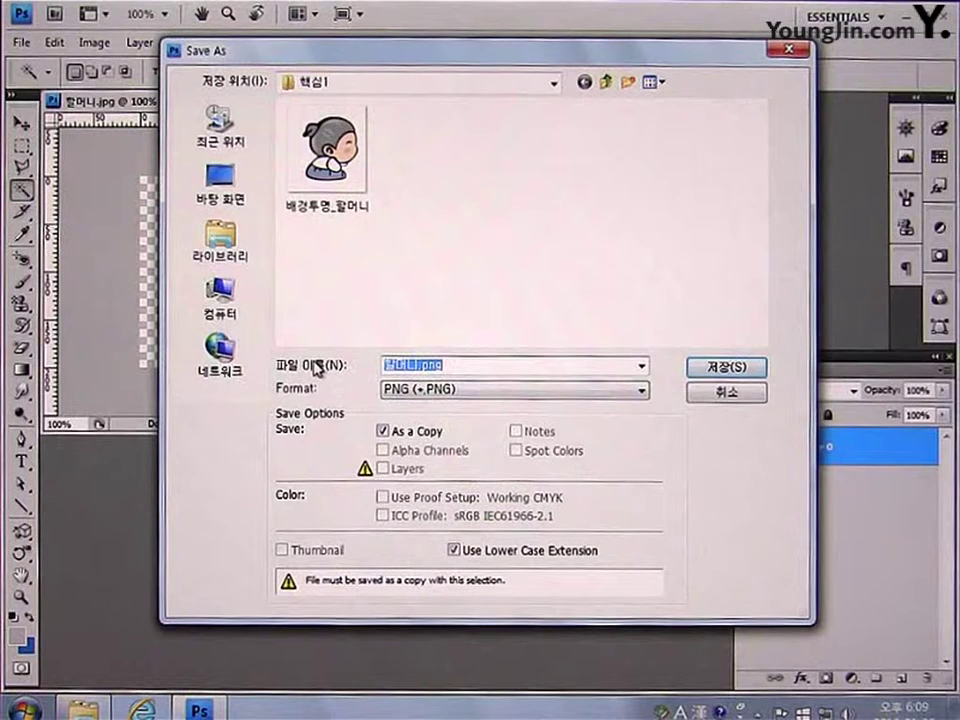
{"action": "type", "text": "배경"}
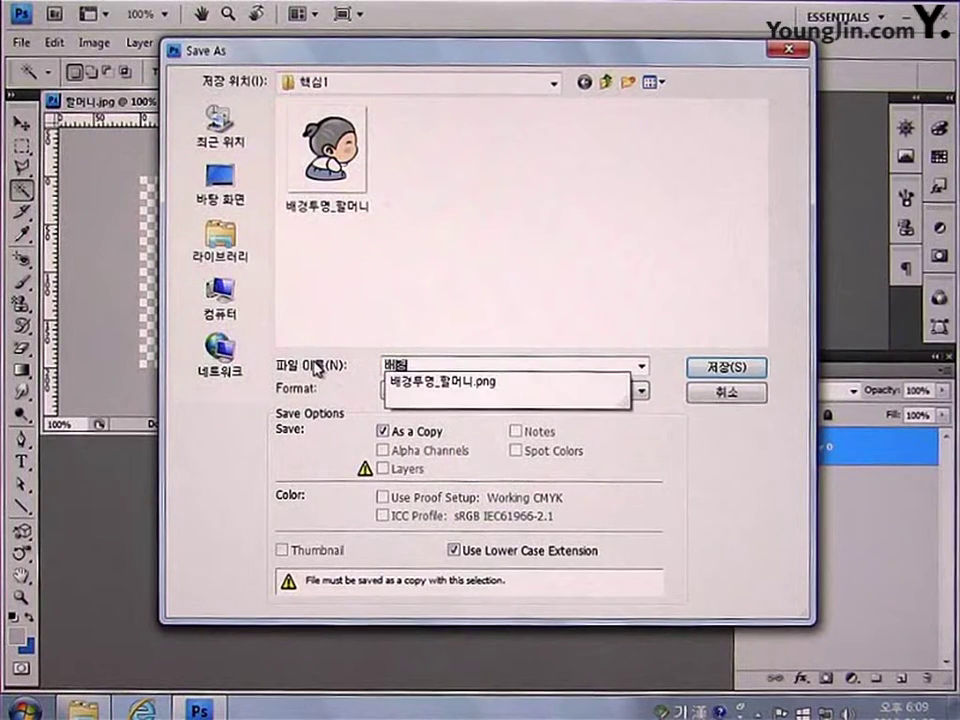
{"action": "type", "text": "투명_할머"}
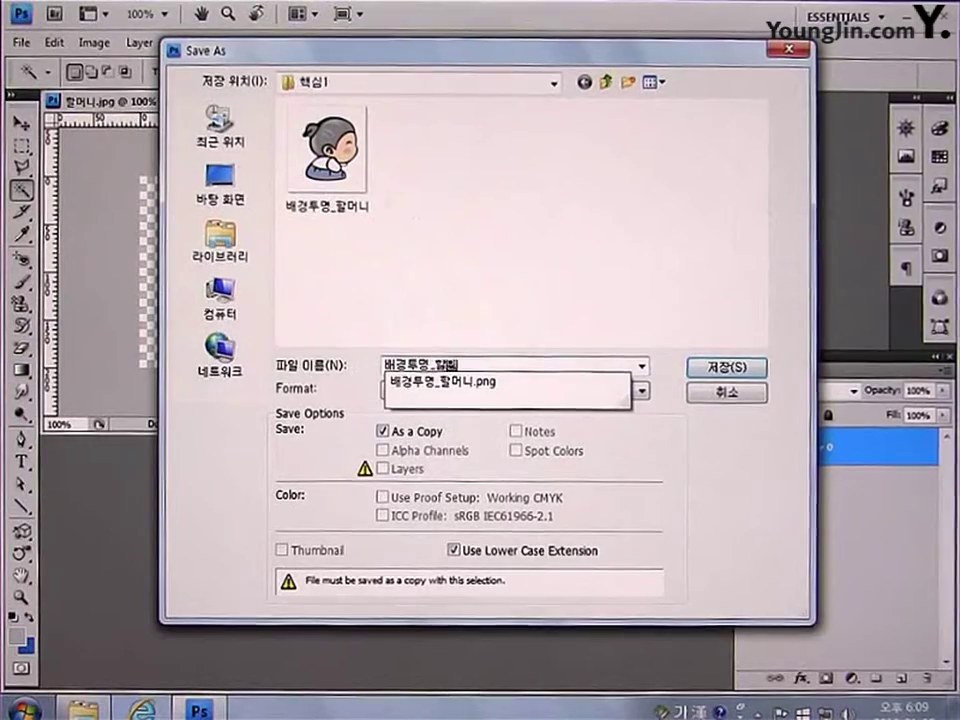
{"action": "type", "text": "니"}
{"action": "key", "text": "Return"}
{"action": "key", "text": "Return"}
{"action": "key", "text": "Return"}
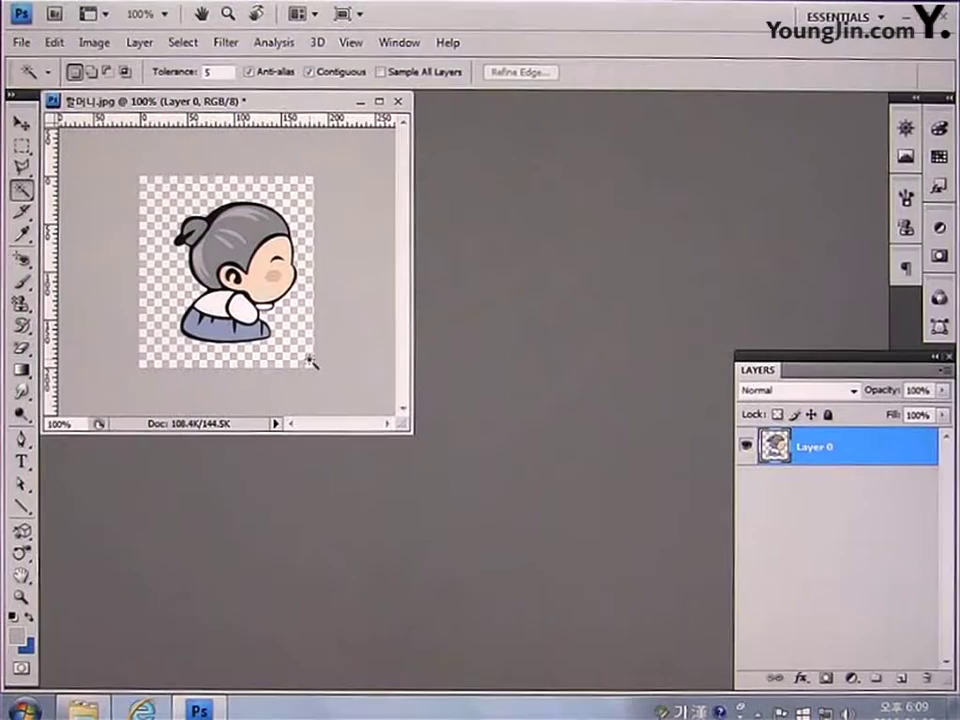
Close the grandmother image without saving and create a new 800 × 800 pixel document.
{"action": "left_click", "coordinate": [397, 101]}
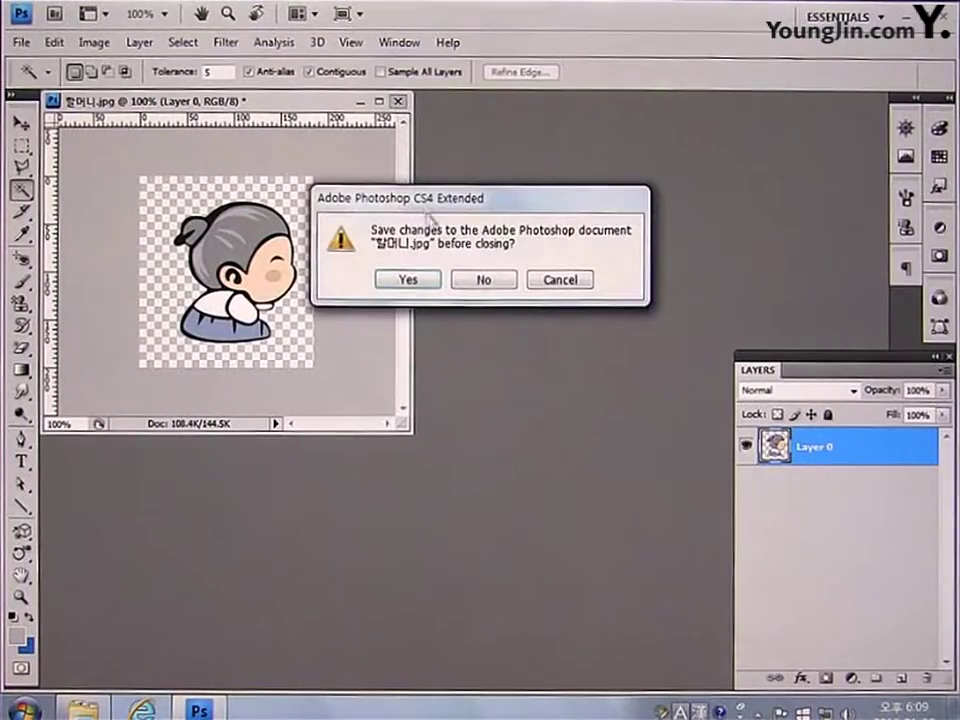
{"action": "left_click", "coordinate": [469, 279]}
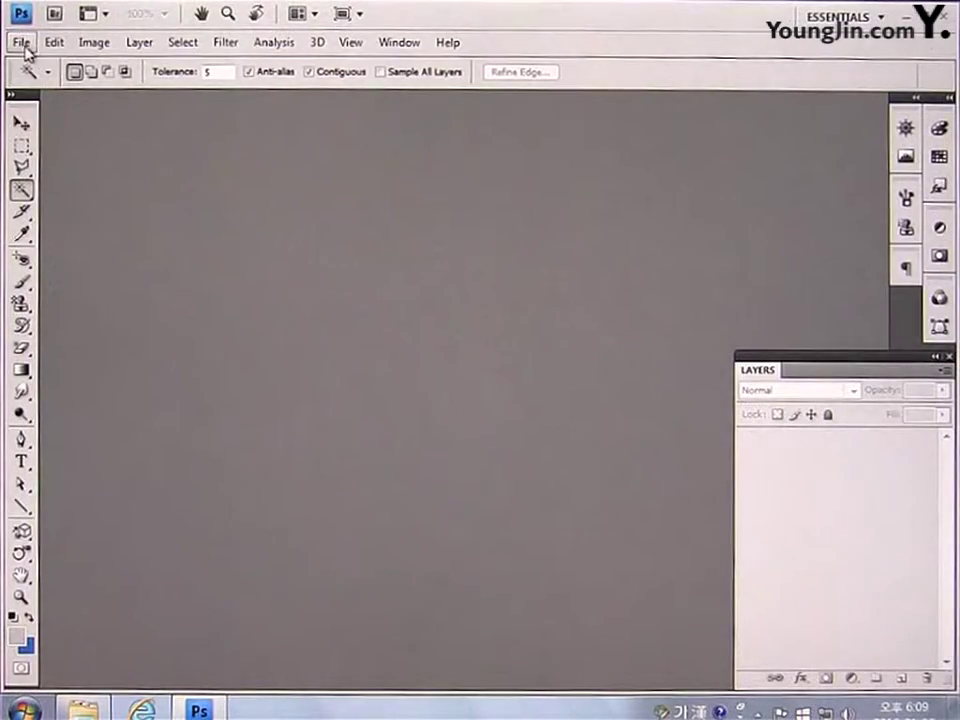
{"action": "left_click", "coordinate": [22, 45]}
{"action": "left_click", "coordinate": [30, 64]}
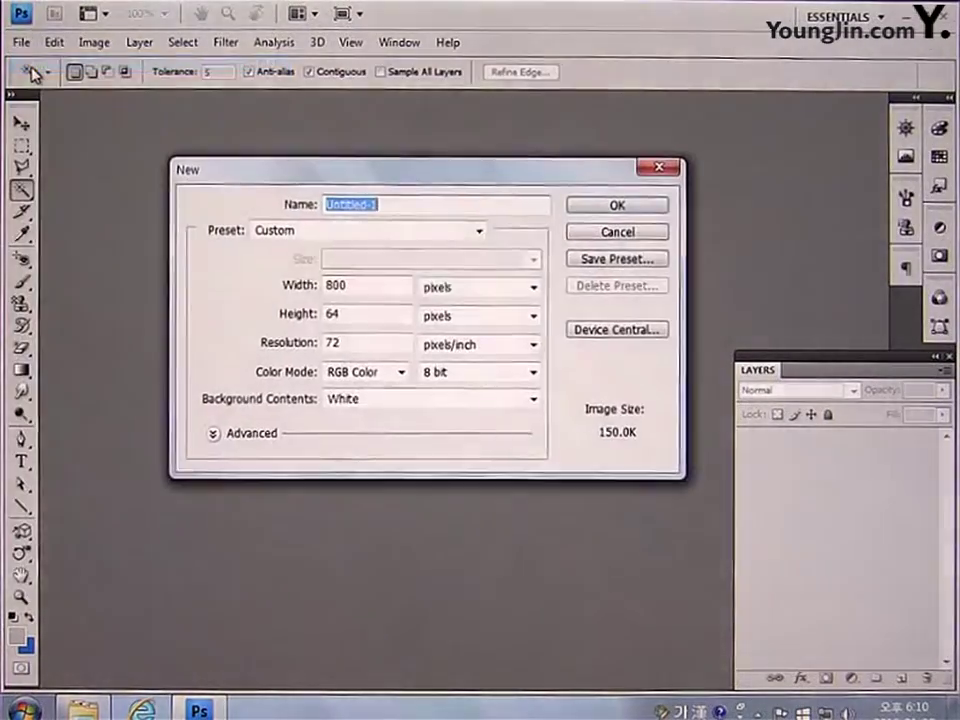
{"action": "double_click", "coordinate": [356, 285]}
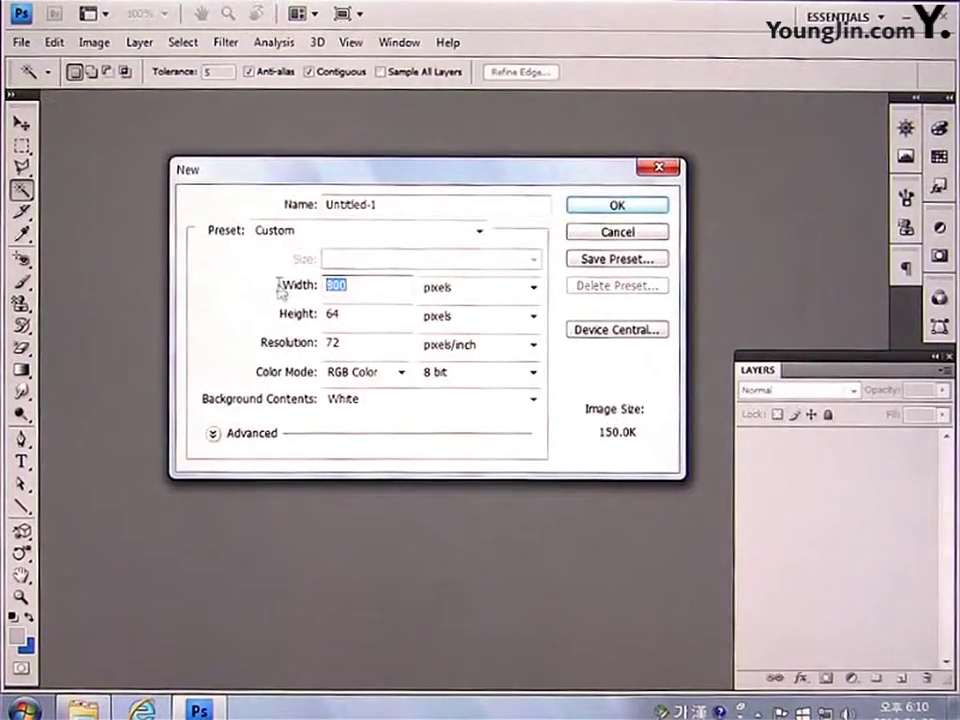
{"action": "type", "text": "800"}
{"action": "key", "text": "Tab"}
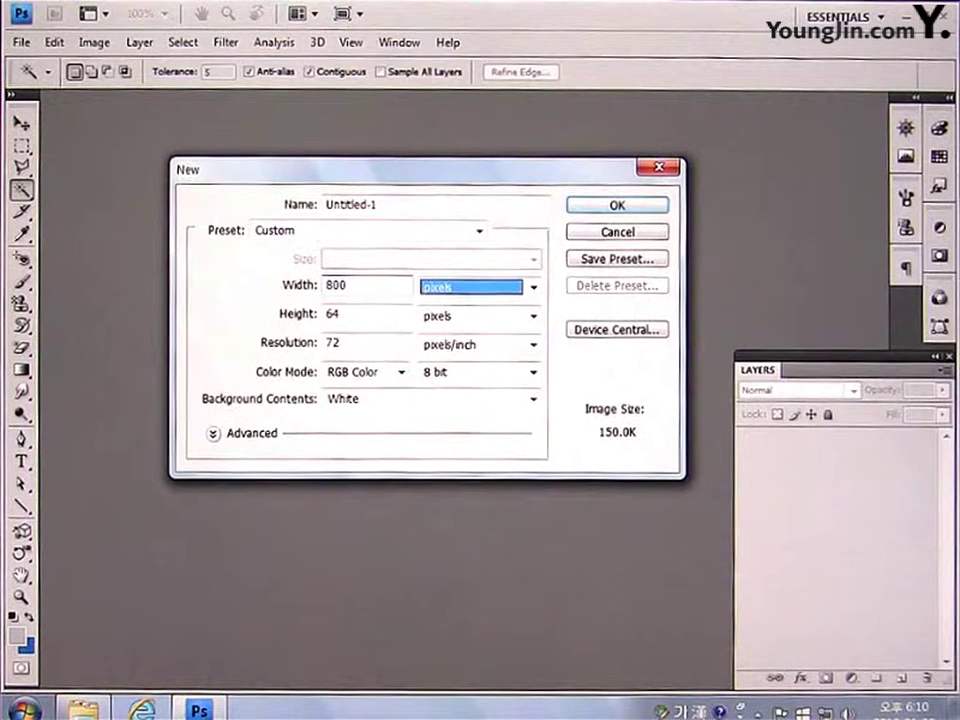
{"action": "key", "text": "Tab"}
{"action": "type", "text": "800"}
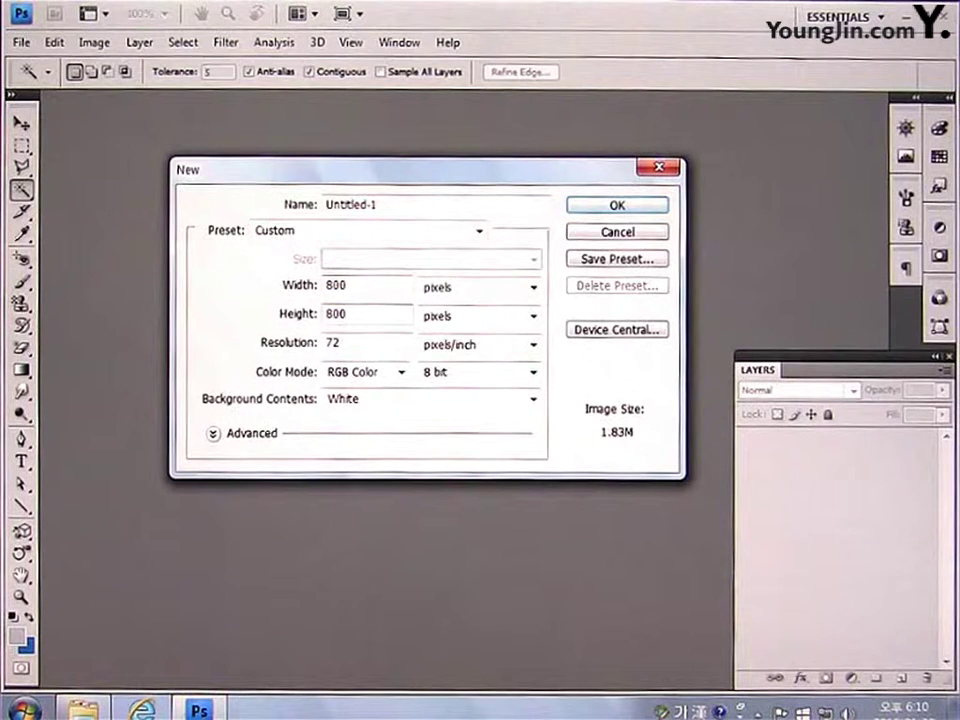
{"action": "left_click", "coordinate": [586, 212]}
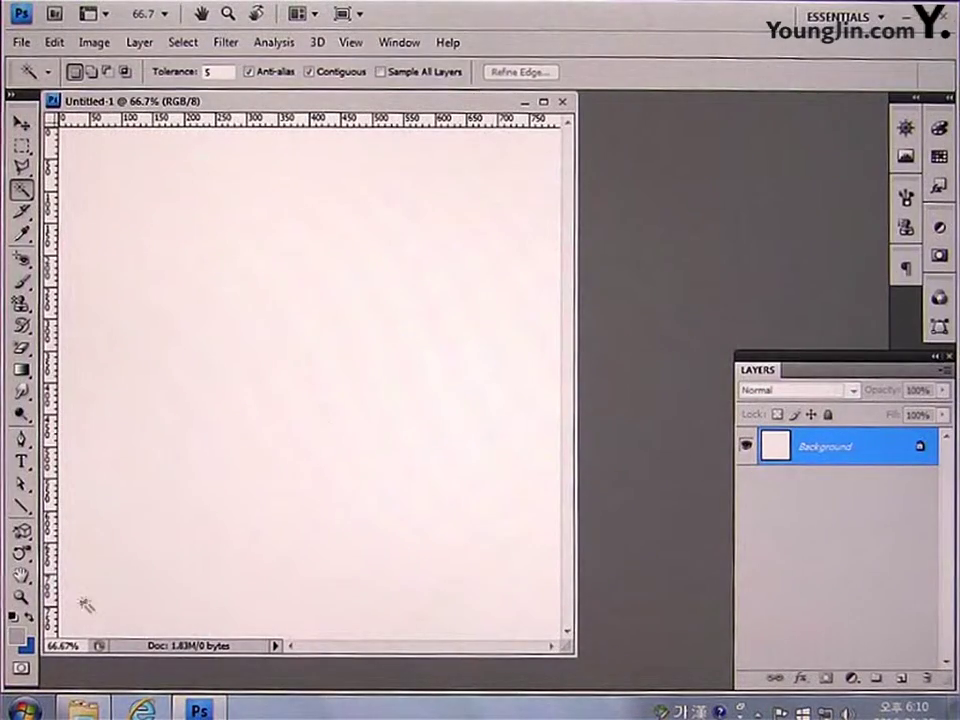
Set the foreground colour to orange c59000 and fill the whole canvas with it.
{"action": "left_click", "coordinate": [18, 637]}
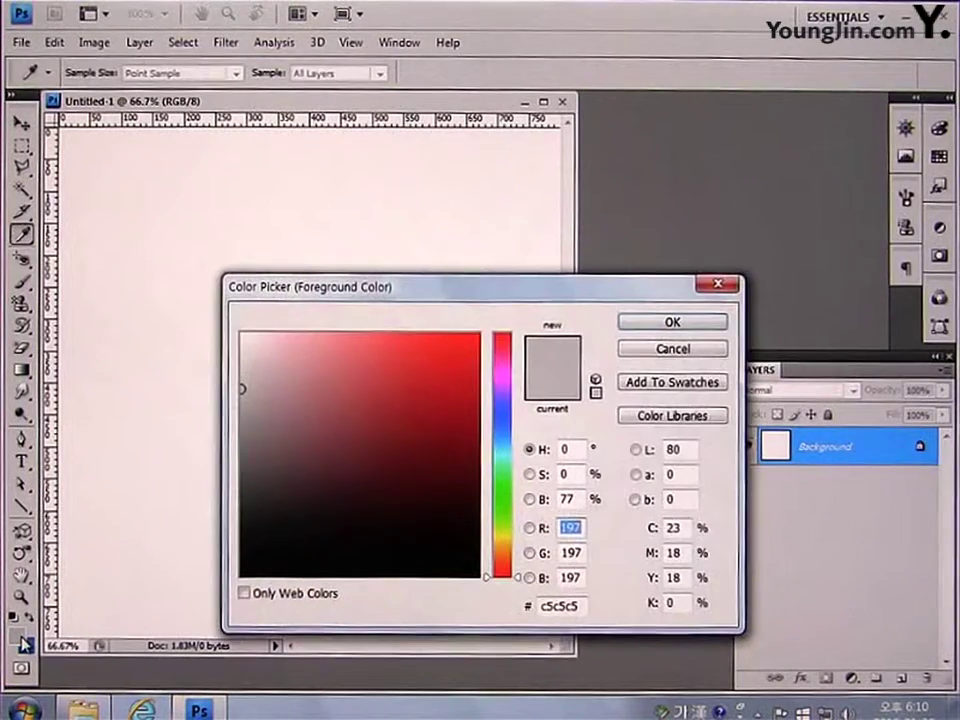
{"action": "left_click", "coordinate": [505, 548]}
{"action": "left_click_drag", "start_coordinate": [474, 392], "coordinate": [490, 388]}
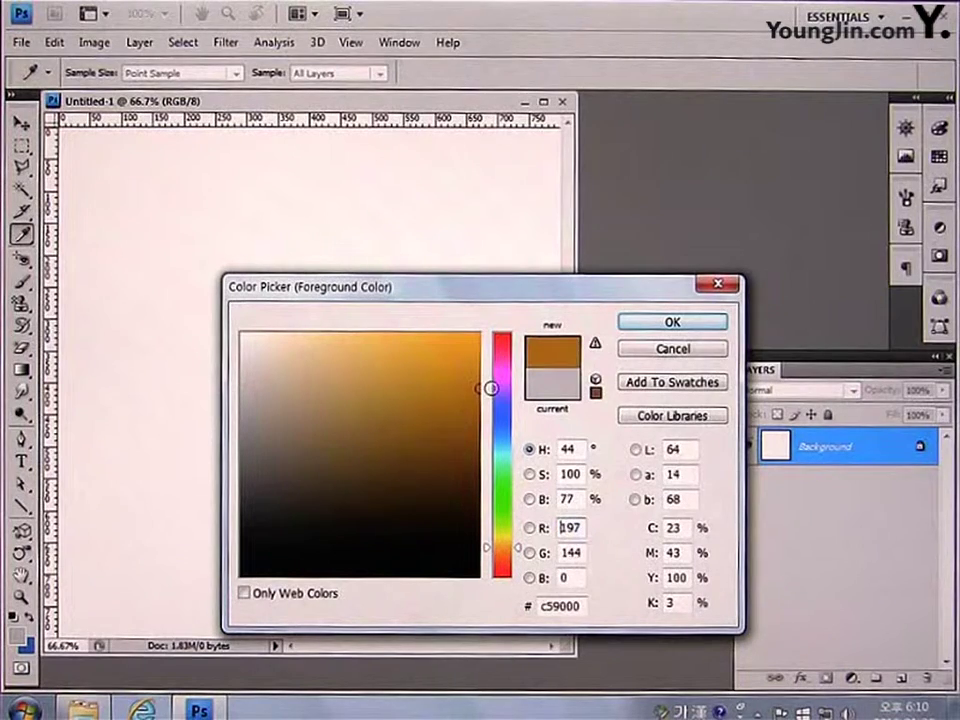
{"action": "left_click", "coordinate": [670, 321]}
{"action": "key", "text": "w"}
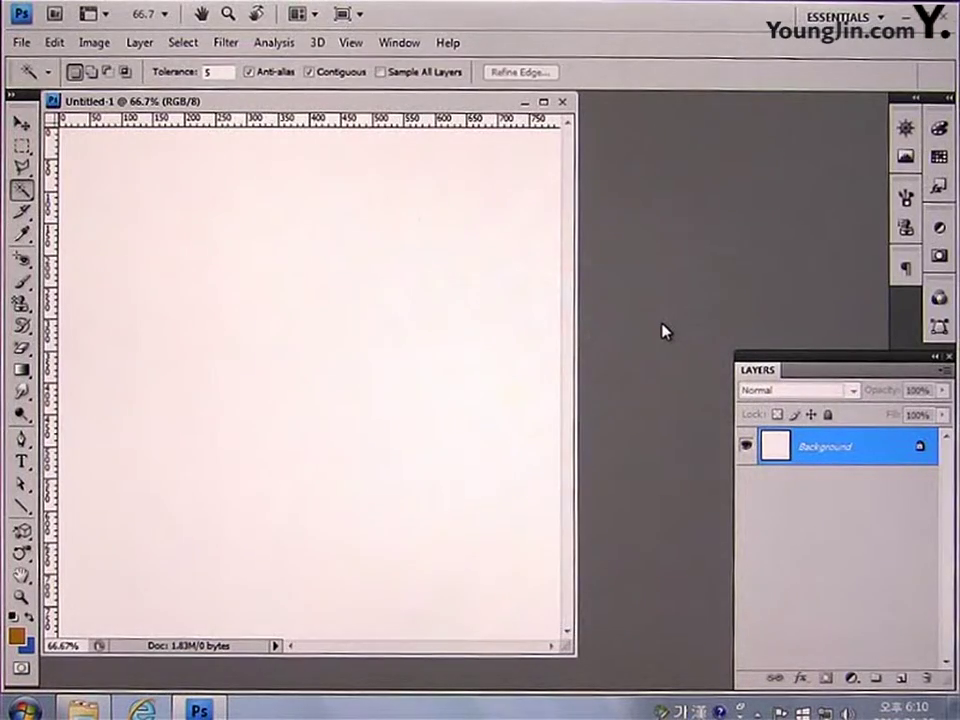
{"action": "key", "text": "alt+BackSpace"}
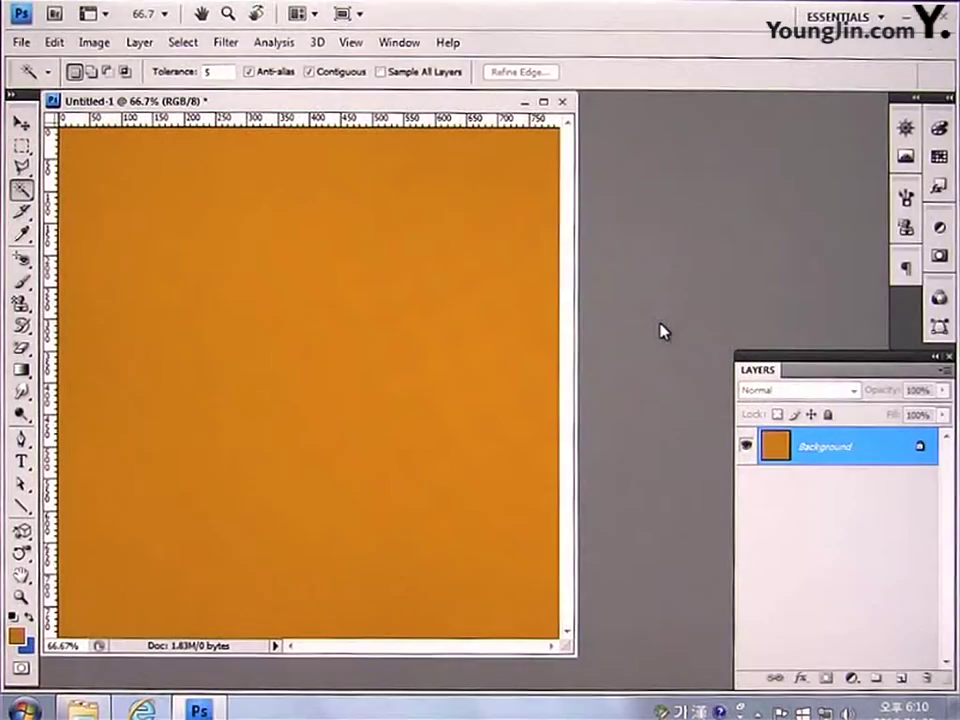
{"action": "left_click", "coordinate": [20, 42]}
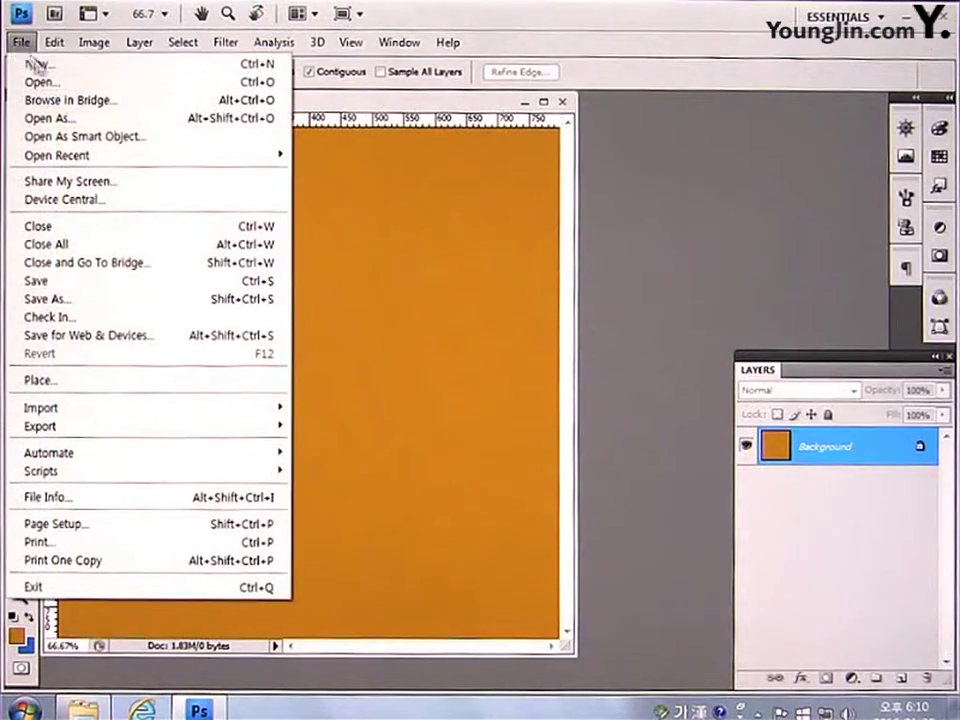
Open both the transparent PNG and the original JPG grandmother images.
{"action": "left_click", "coordinate": [44, 83]}
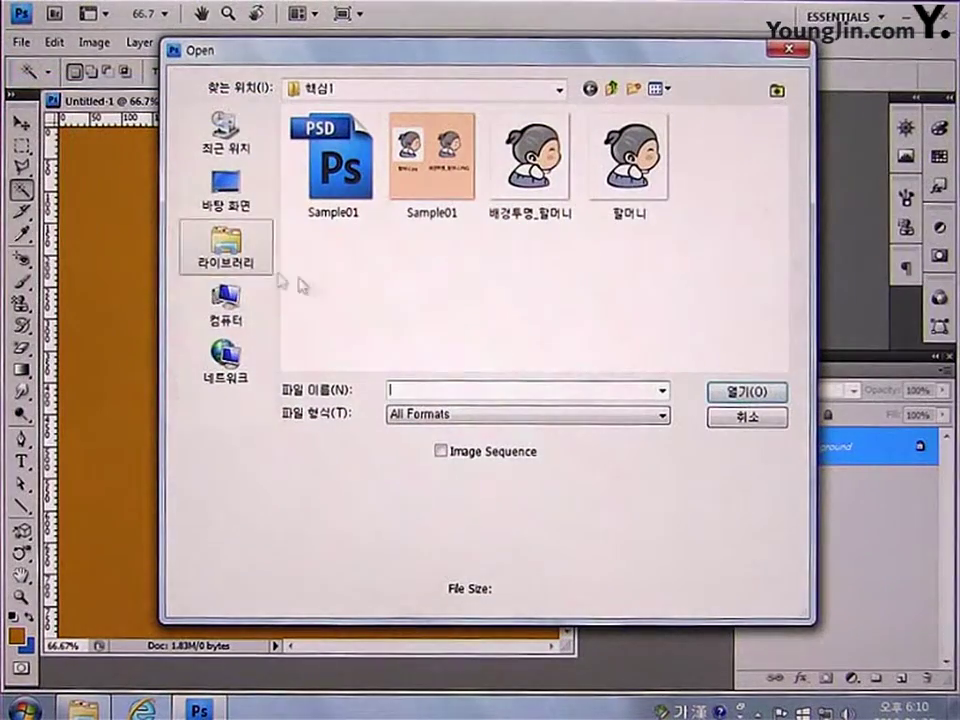
{"action": "left_click", "coordinate": [520, 208]}
{"action": "left_click_drag", "start_coordinate": [510, 265], "coordinate": [640, 212]}
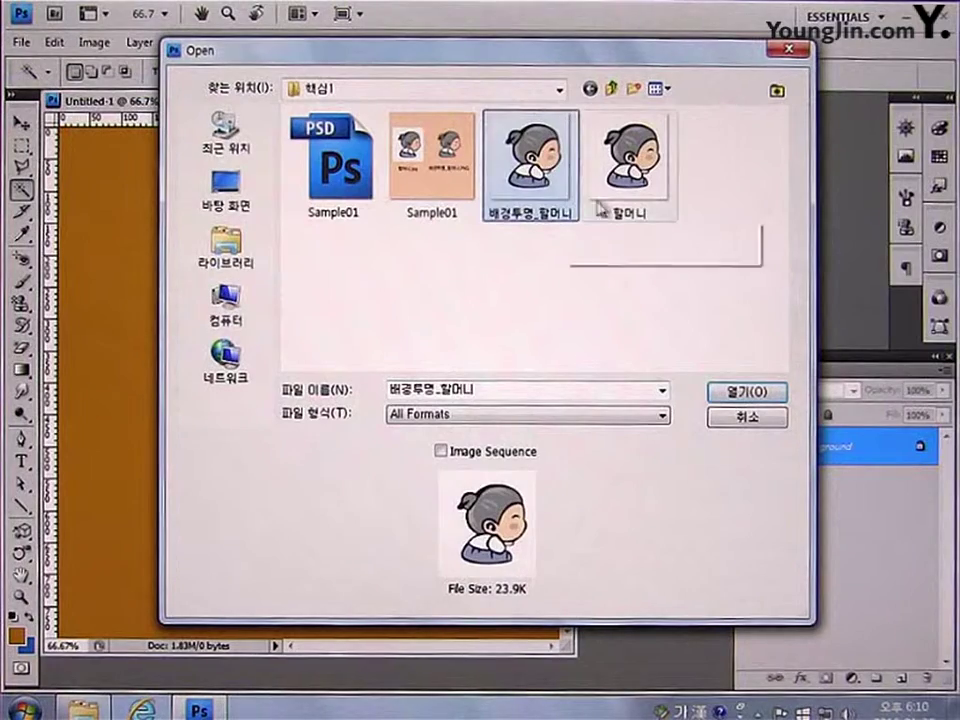
{"action": "left_click", "coordinate": [745, 395]}
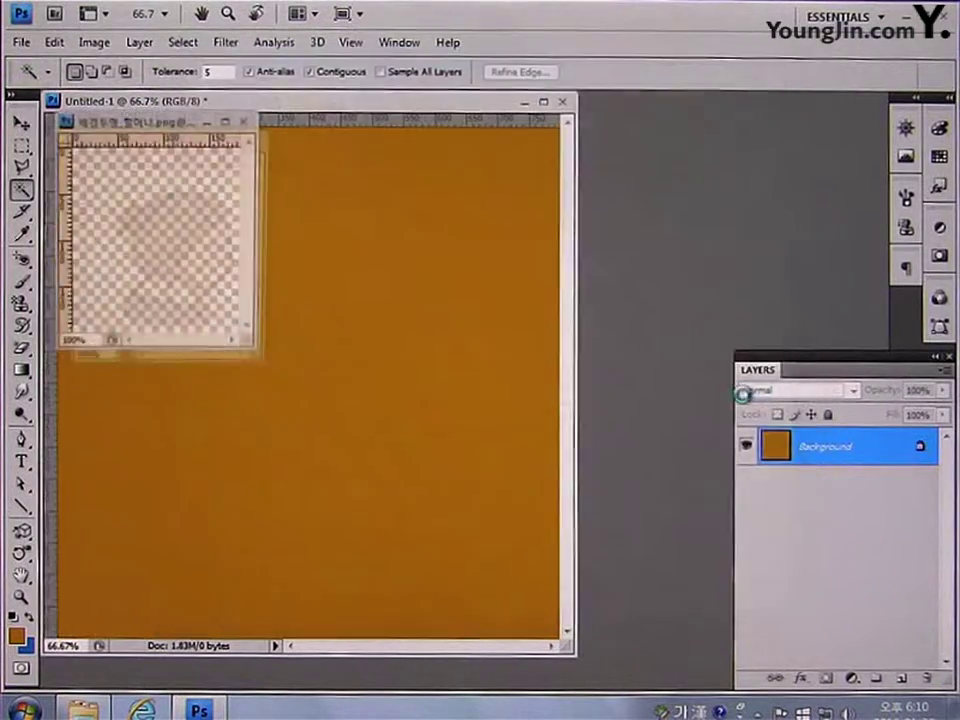
Move both grandmother images onto the orange canvas, close their source windows, and nudge the transparent copy.
{"action": "left_click", "coordinate": [22, 124]}
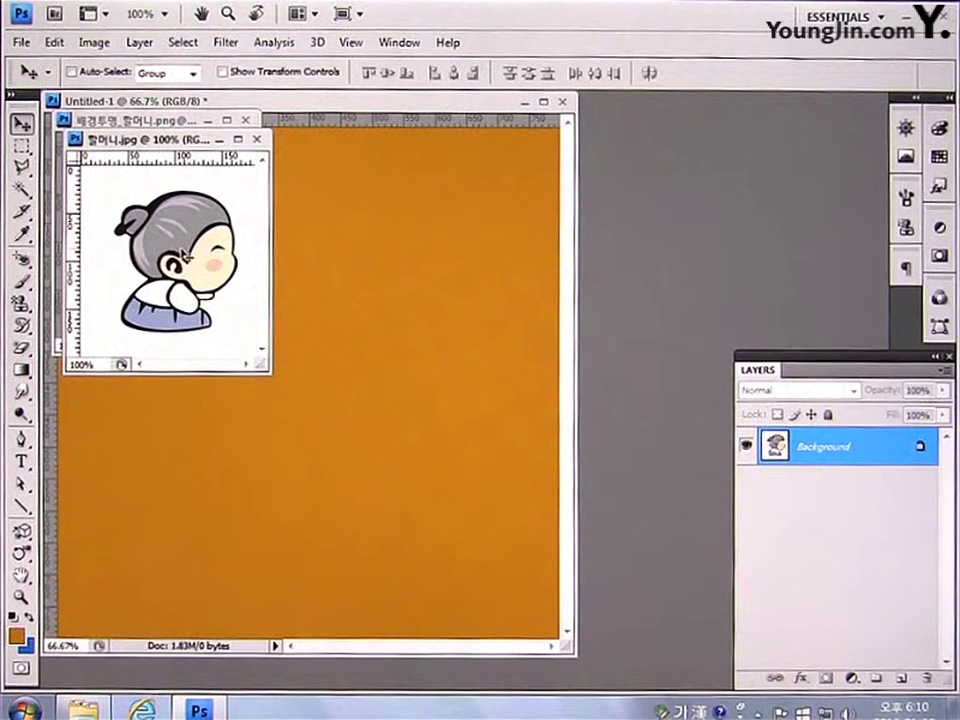
{"action": "left_click_drag", "start_coordinate": [215, 268], "coordinate": [421, 372]}
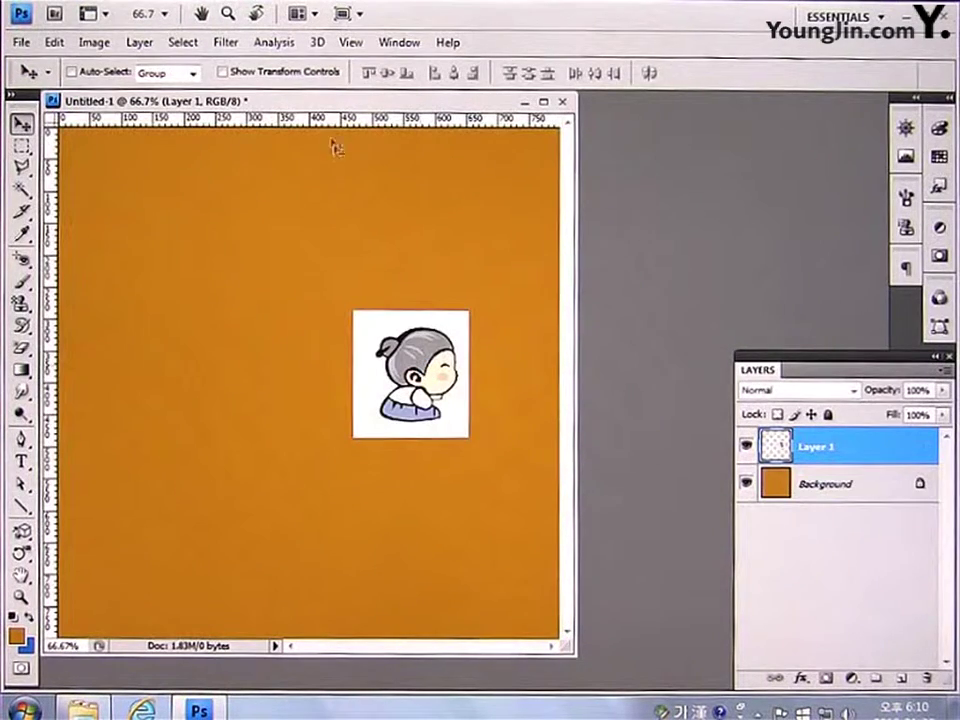
{"action": "left_click_drag", "start_coordinate": [330, 100], "coordinate": [388, 78]}
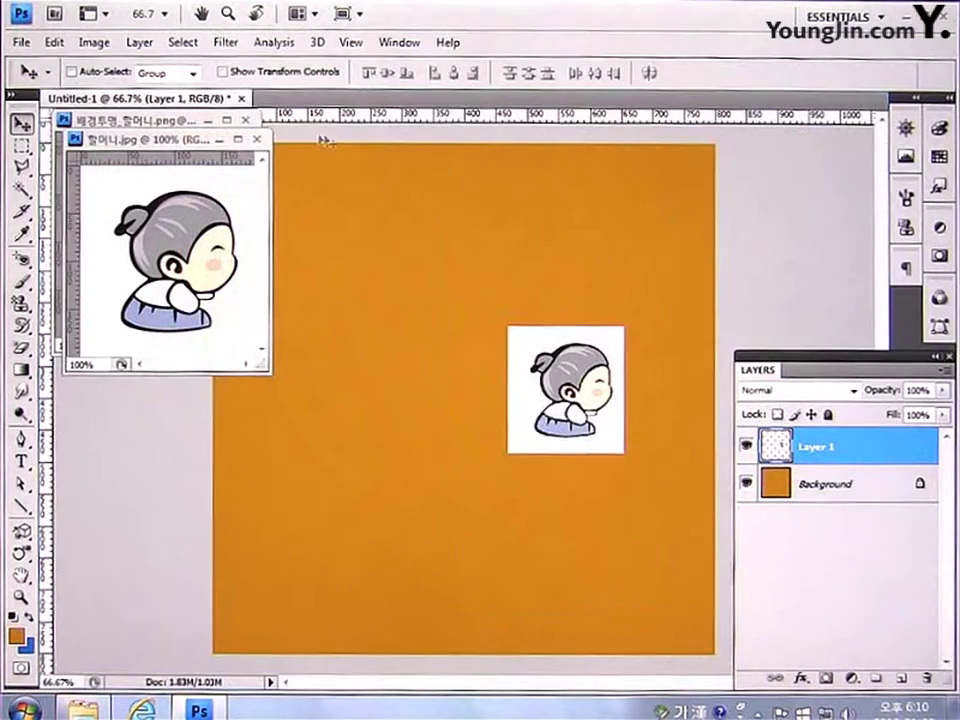
{"action": "left_click", "coordinate": [257, 139]}
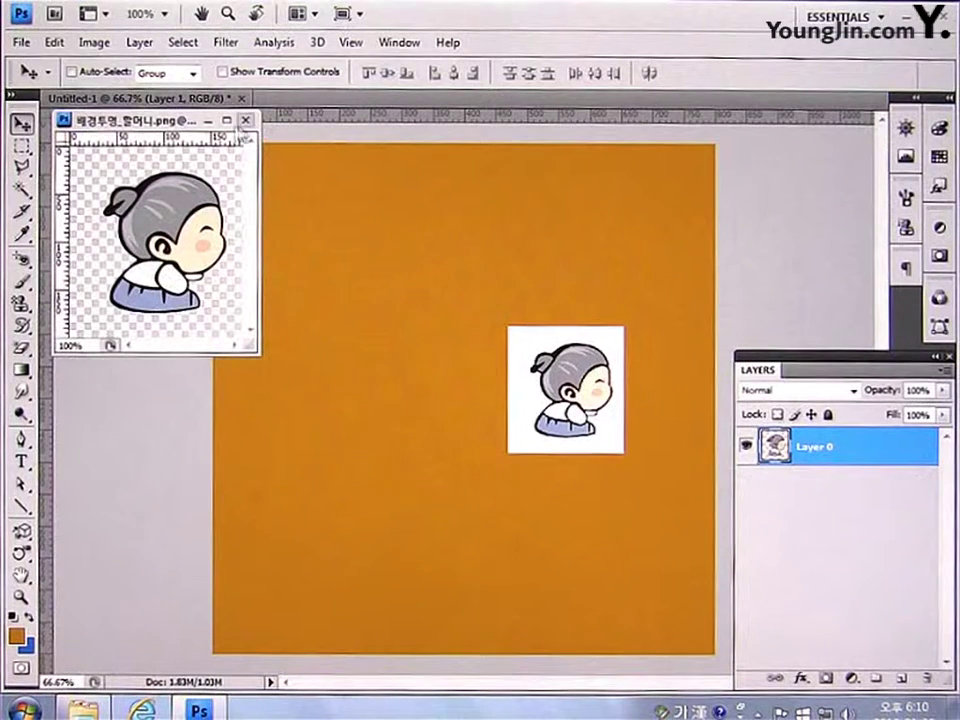
{"action": "mouse_move", "coordinate": [160, 230]}
{"action": "left_mouse_down"}
{"action": "mouse_move", "coordinate": [420, 400]}
{"action": "mouse_move", "coordinate": [345, 336]}
{"action": "left_mouse_up"}
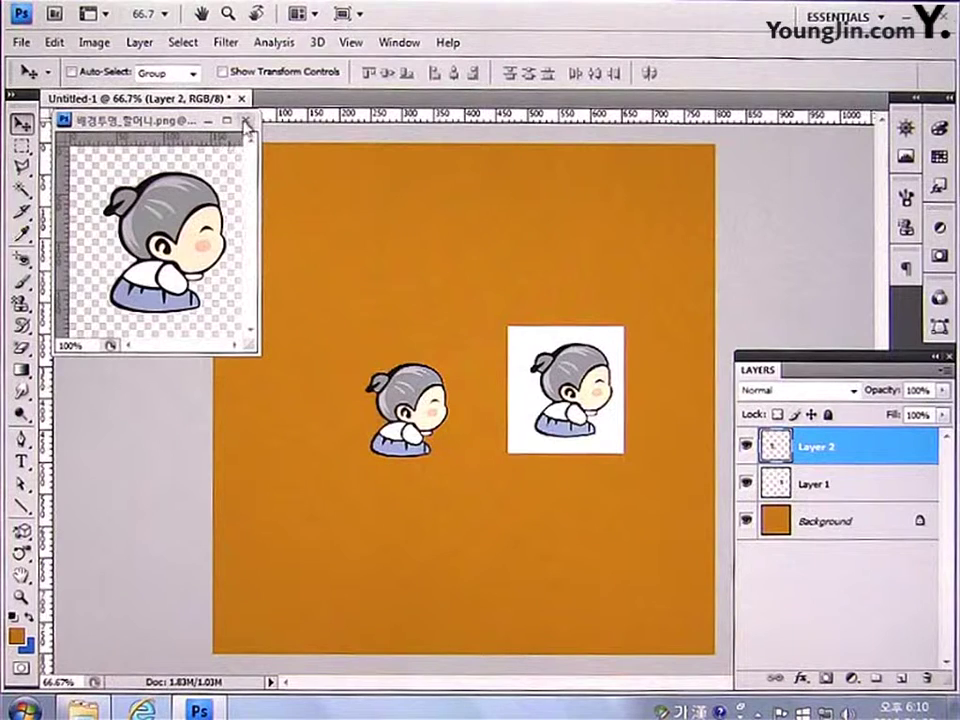
{"action": "left_click", "coordinate": [248, 119]}
{"action": "left_click_drag", "start_coordinate": [370, 375], "coordinate": [355, 390]}
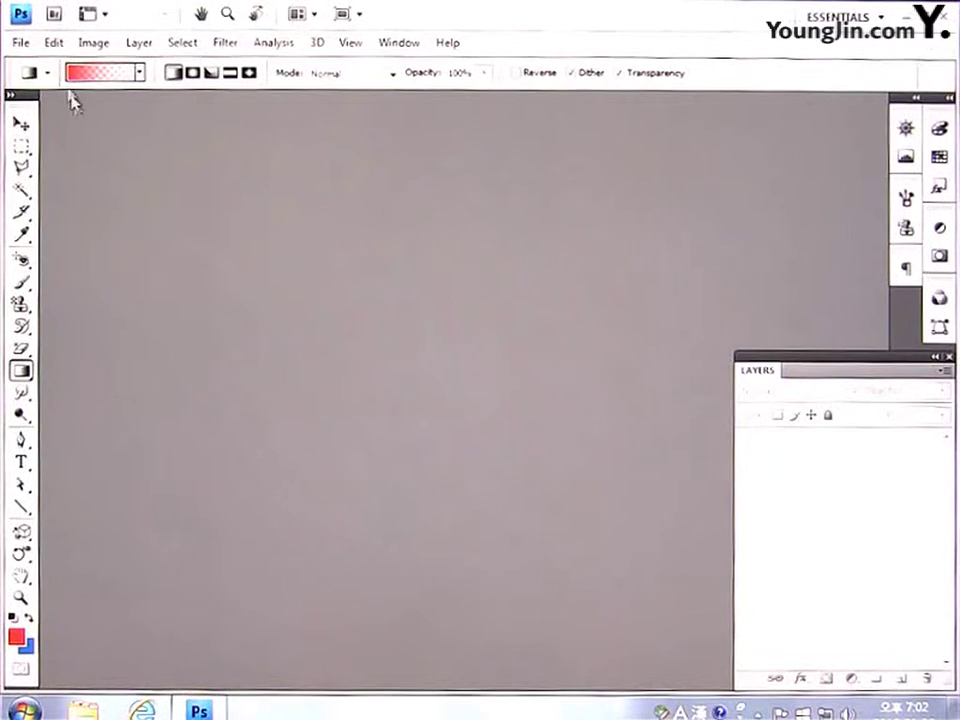
Bring up new-document settings of 600 × 400 pixels at 72 resolution, white background.
{"action": "left_click", "coordinate": [21, 42]}
{"action": "left_click", "coordinate": [34, 62]}
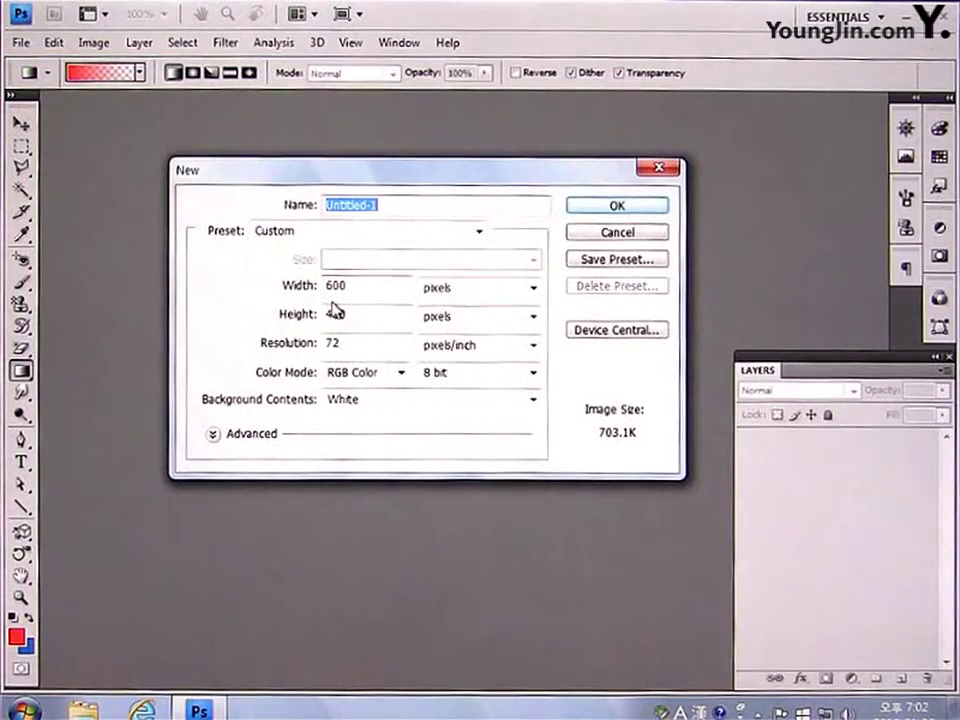
Create the blank 600 × 400 document, centre its window, and keep red as foreground colour.
{"action": "left_click", "coordinate": [608, 207]}
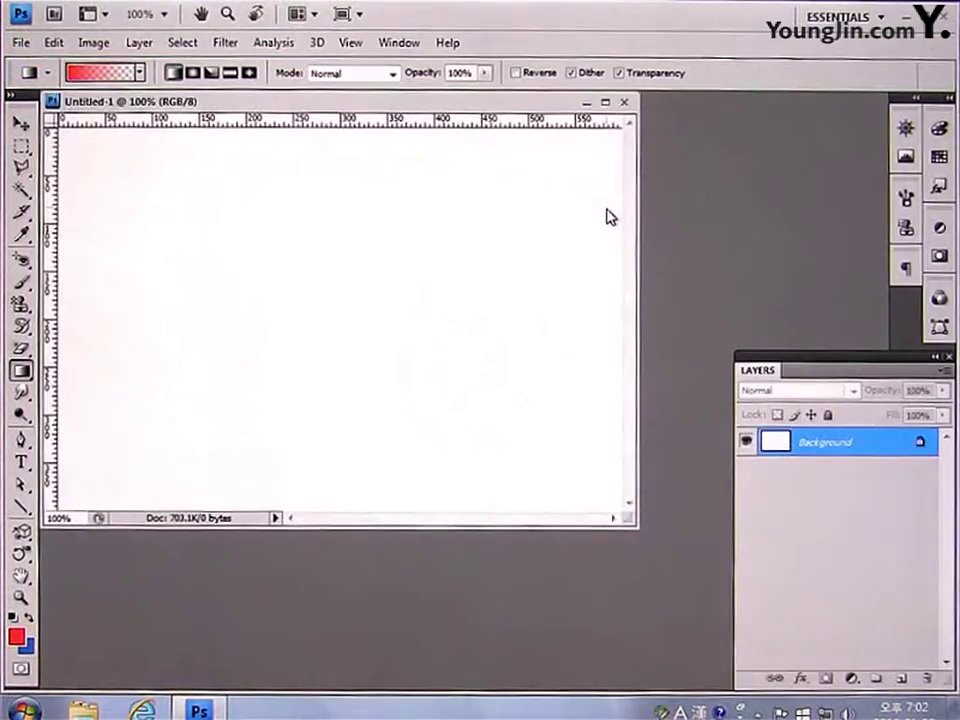
{"action": "left_click_drag", "start_coordinate": [486, 102], "coordinate": [536, 193]}
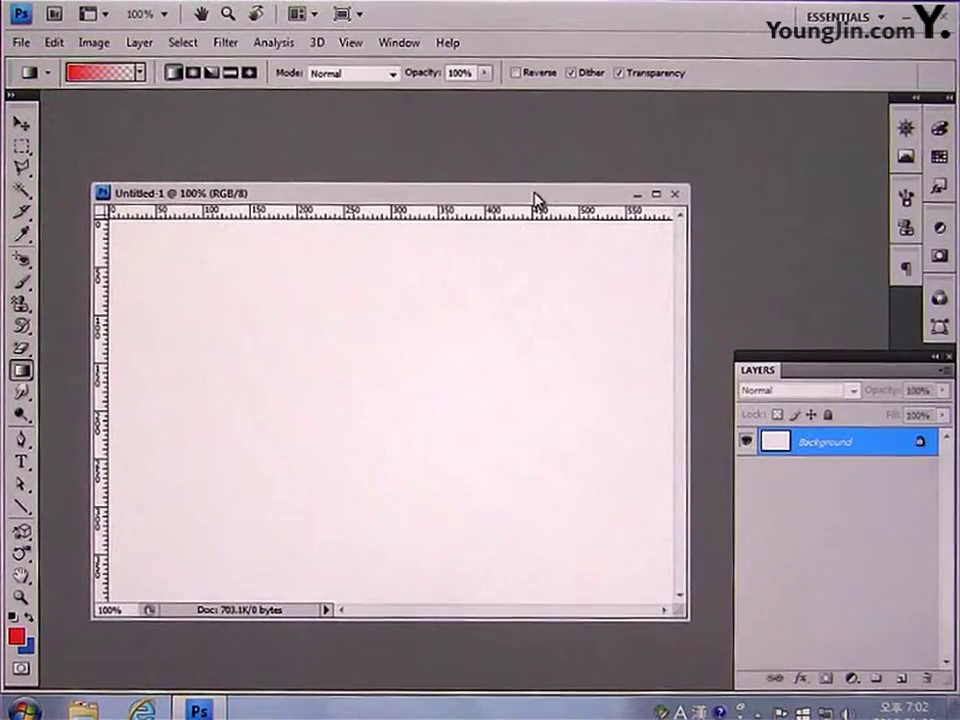
{"action": "left_click", "coordinate": [16, 636]}
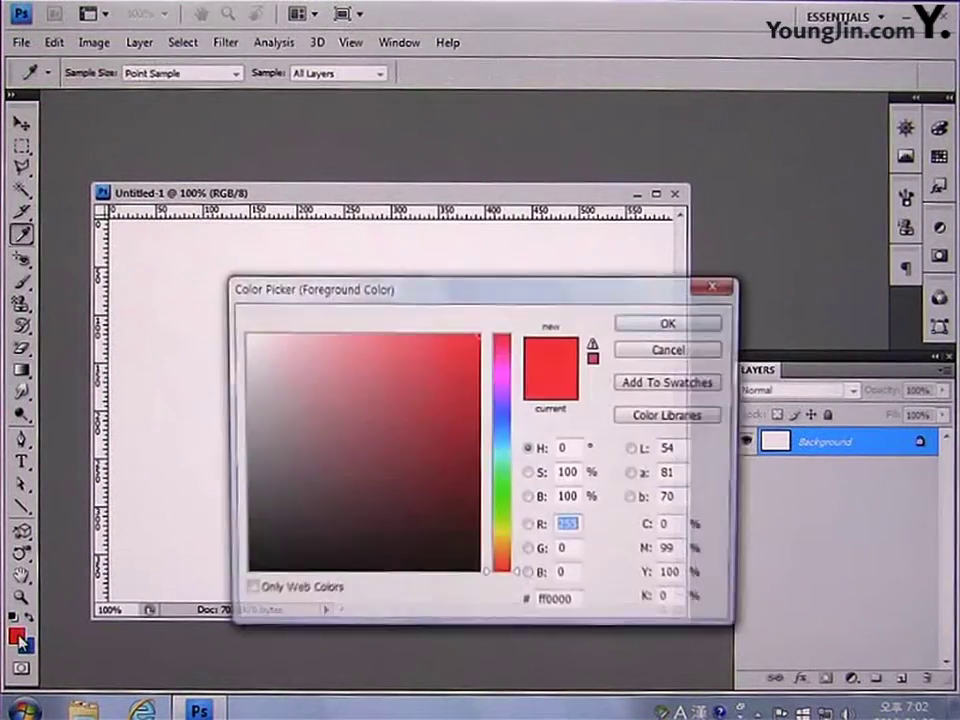
{"action": "left_click", "coordinate": [643, 324]}
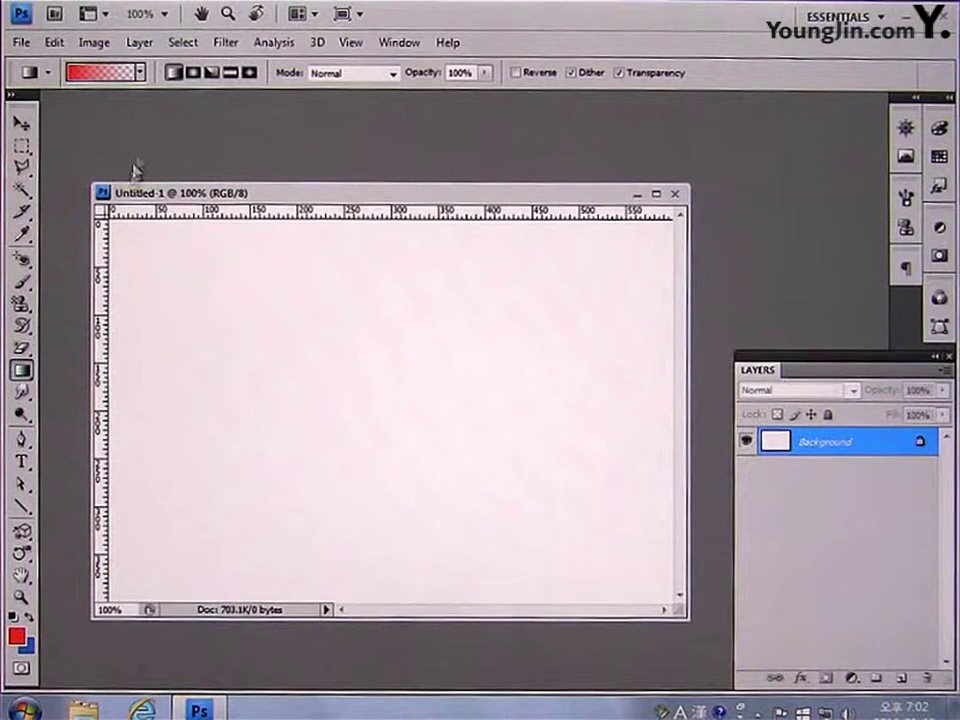
Fill the canvas left to right with the red-to-blue gradient preset.
{"action": "left_click", "coordinate": [141, 73]}
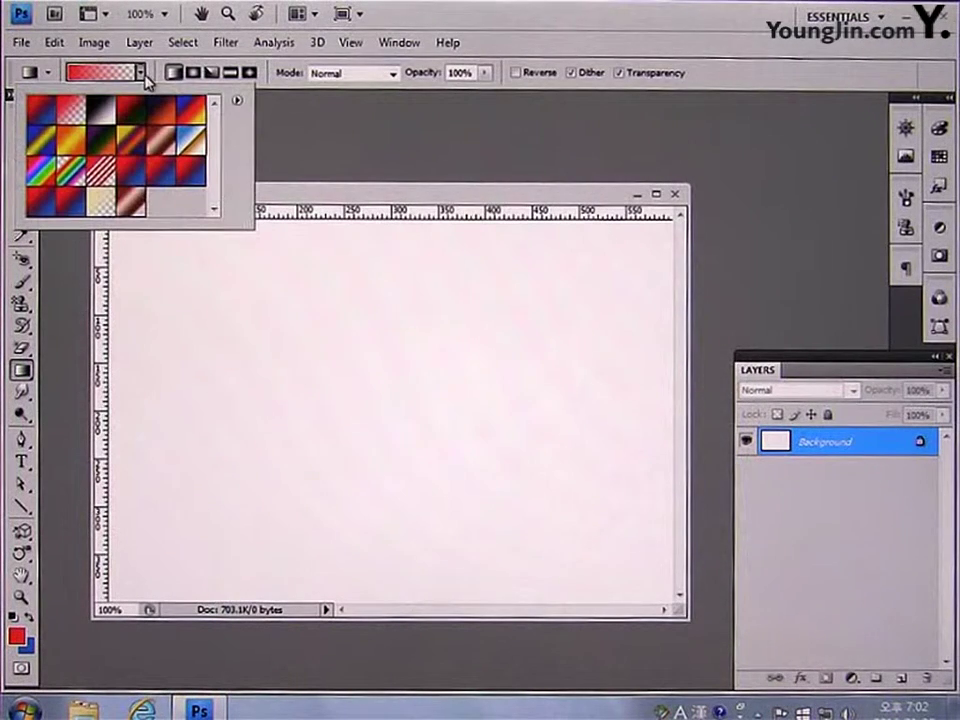
{"action": "left_click", "coordinate": [37, 120]}
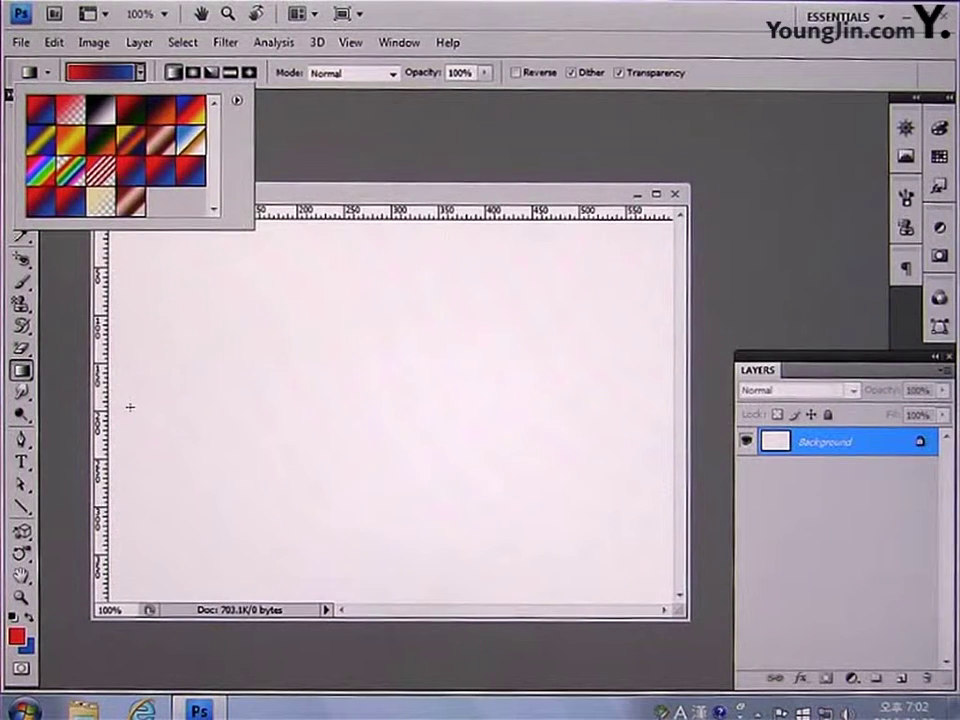
{"action": "left_click_drag", "start_coordinate": [129, 407], "coordinate": [657, 408]}
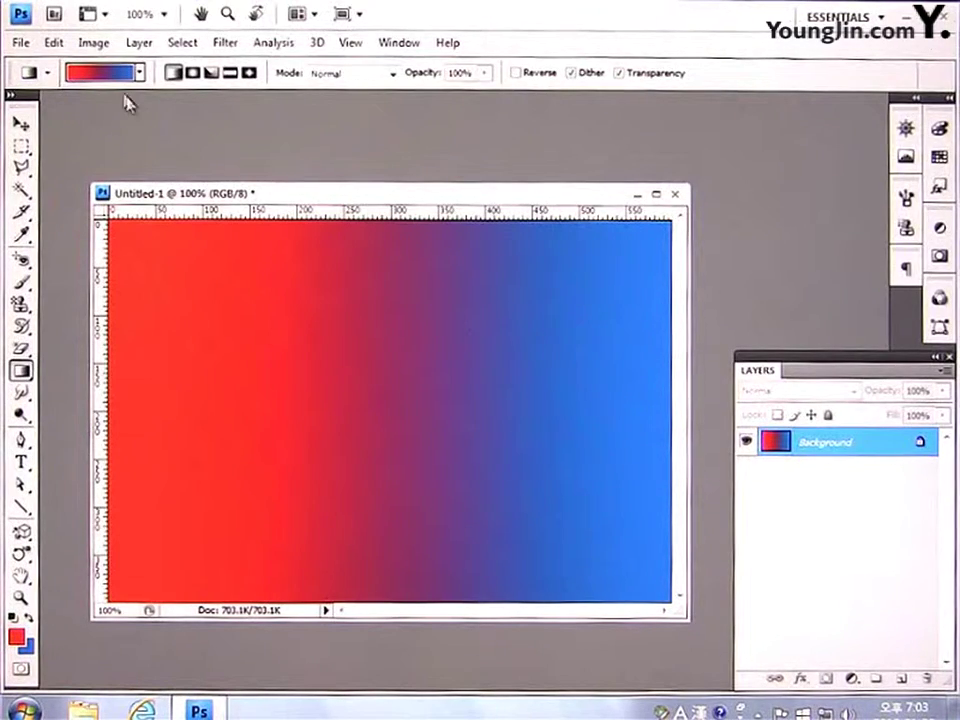
{"action": "left_click", "coordinate": [100, 72]}
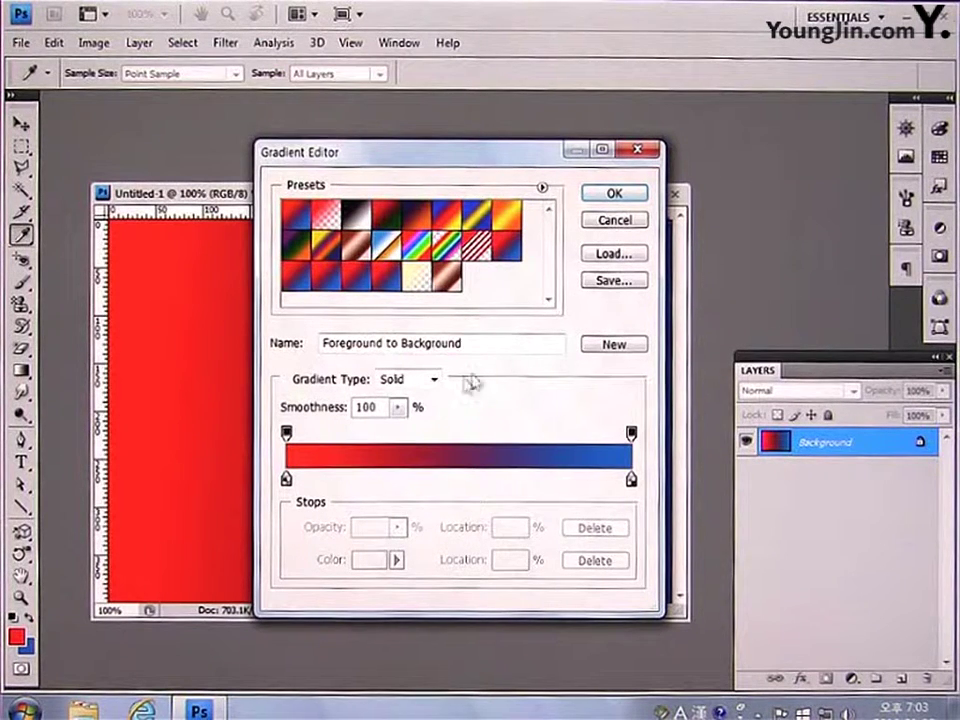
Set the gradient's left colour stop to orange-yellow.
{"action": "double_click", "coordinate": [287, 482]}
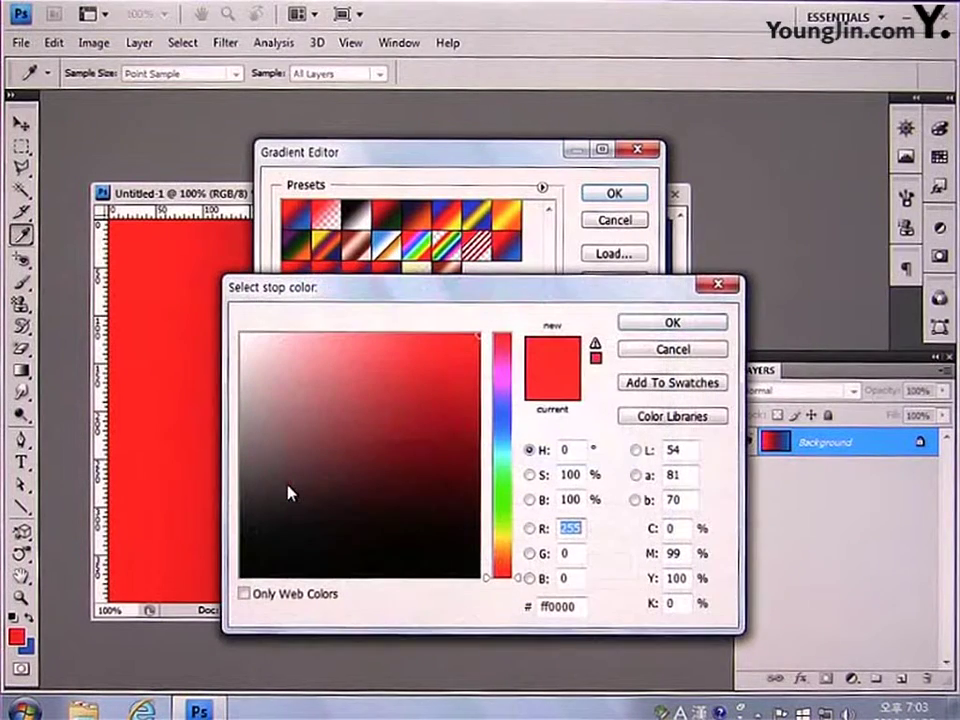
{"action": "left_click_drag", "start_coordinate": [500, 528], "coordinate": [500, 545]}
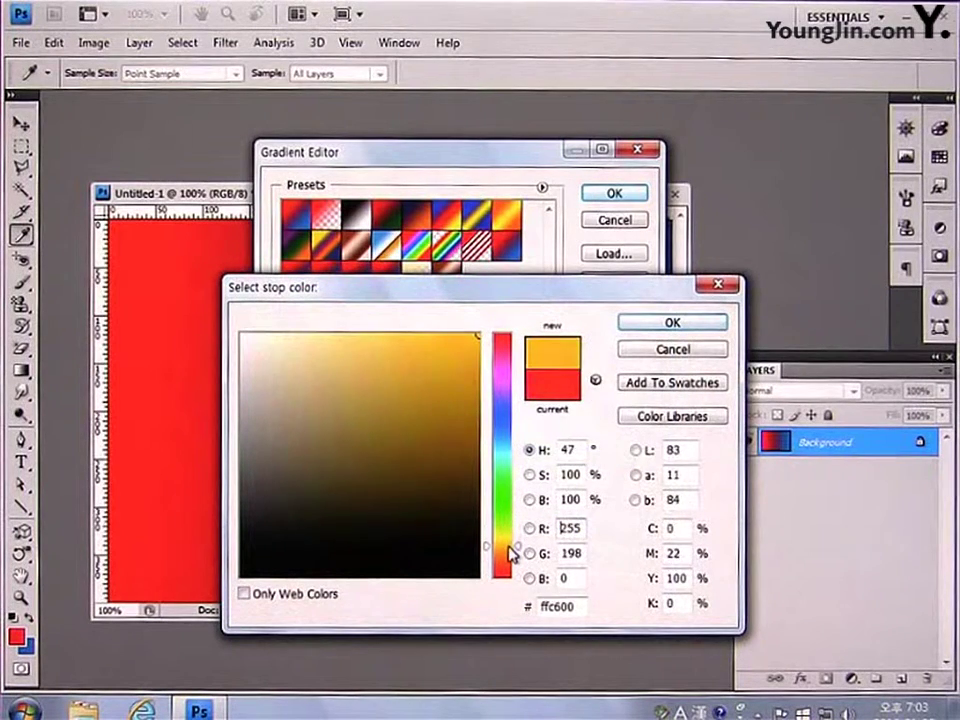
{"action": "left_click", "coordinate": [662, 322]}
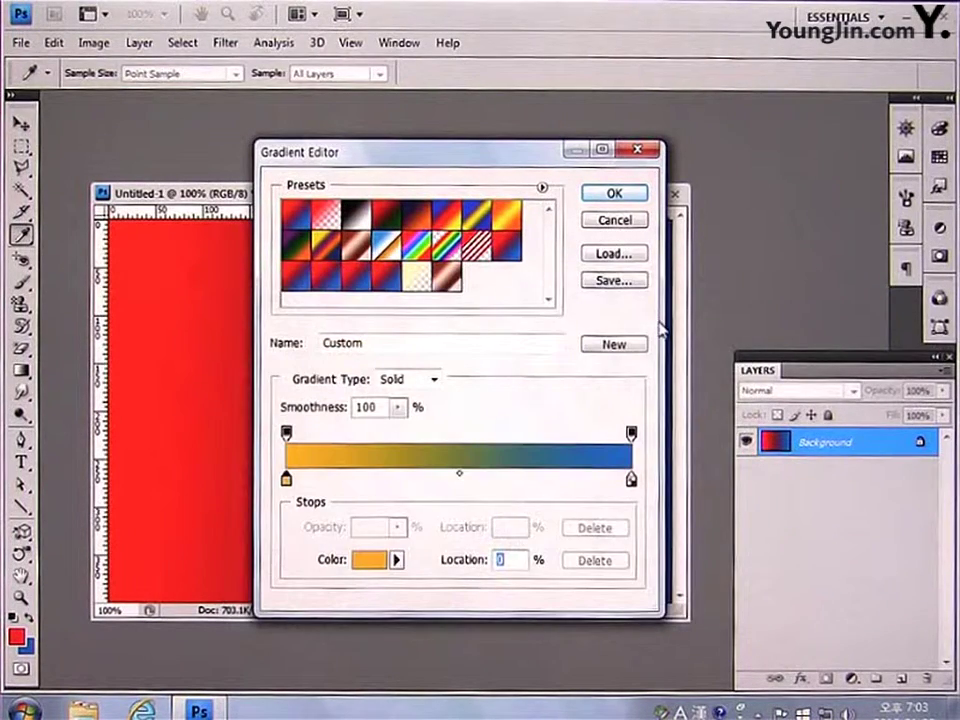
Make the right stop a saturated orange and redraw the gradient horizontally across the canvas.
{"action": "left_click", "coordinate": [631, 481]}
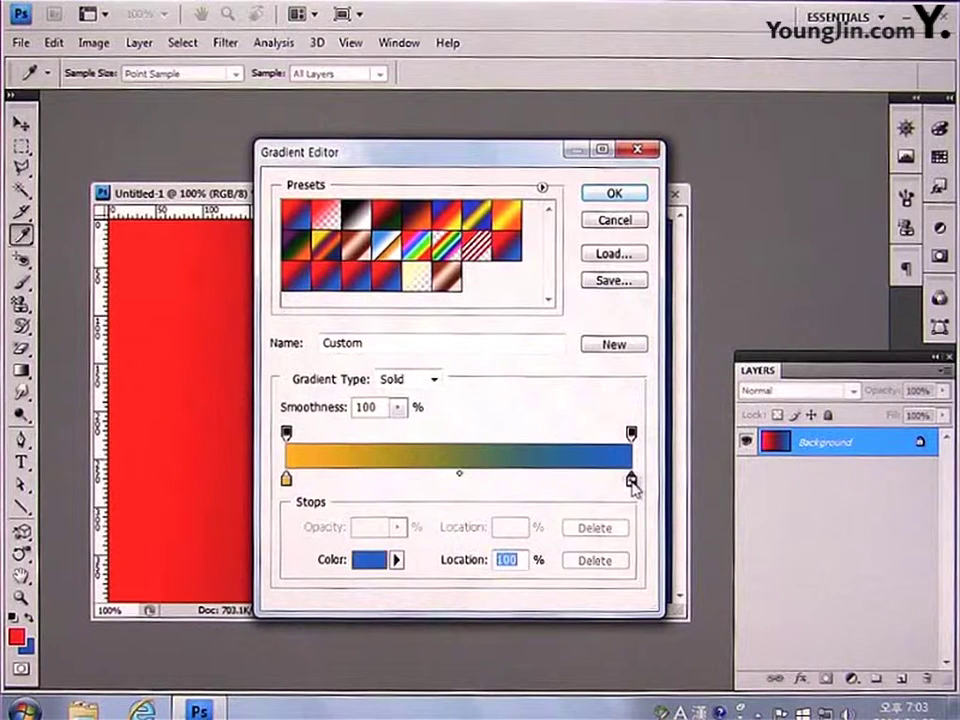
{"action": "double_click", "coordinate": [631, 481]}
{"action": "left_click_drag", "start_coordinate": [514, 553], "coordinate": [514, 561]}
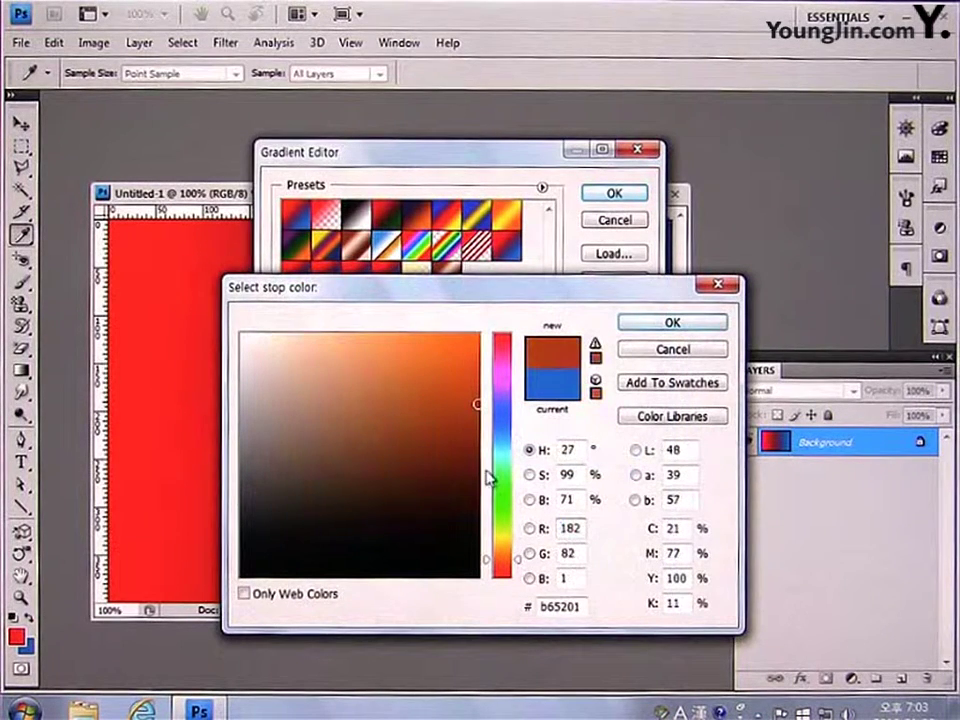
{"action": "left_click_drag", "start_coordinate": [473, 362], "coordinate": [552, 311]}
{"action": "left_click", "coordinate": [643, 322]}
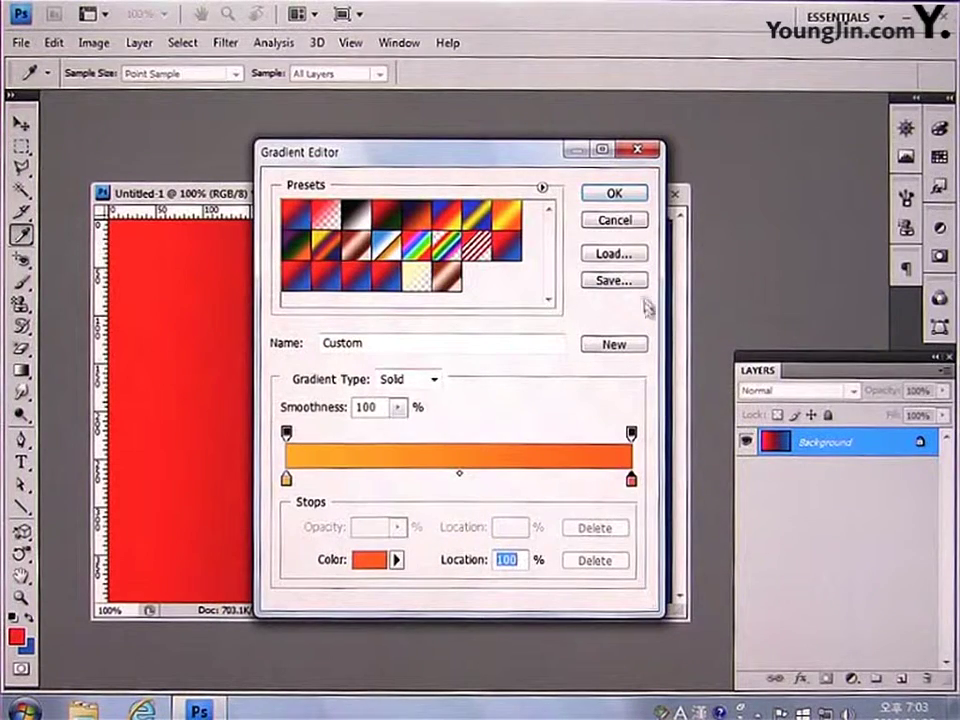
{"action": "left_click", "coordinate": [615, 194]}
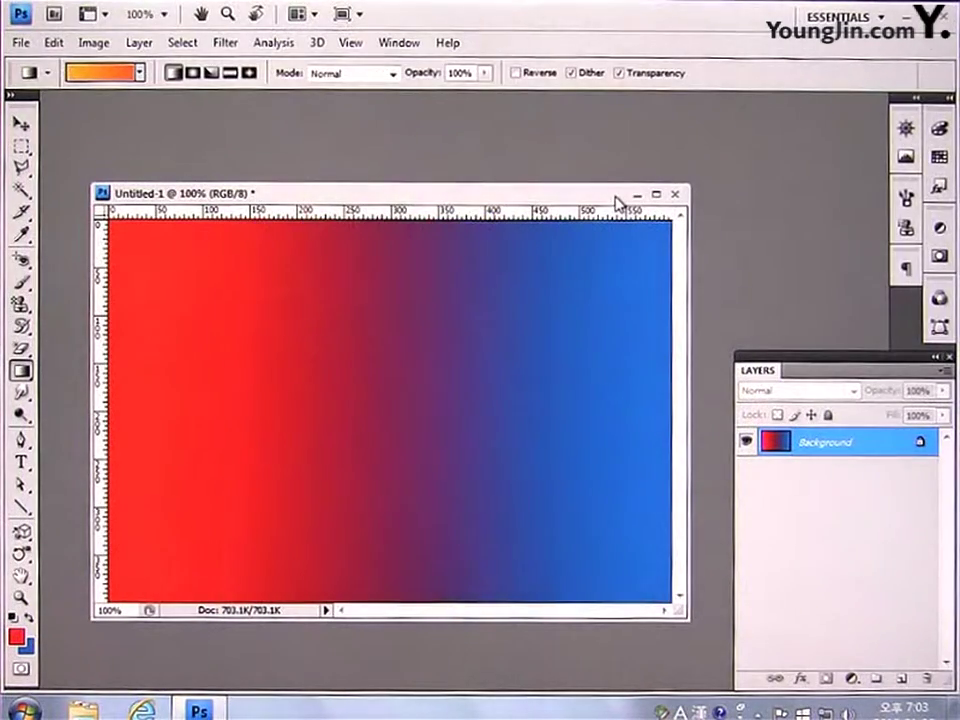
{"action": "left_click_drag", "start_coordinate": [190, 410], "coordinate": [640, 413]}
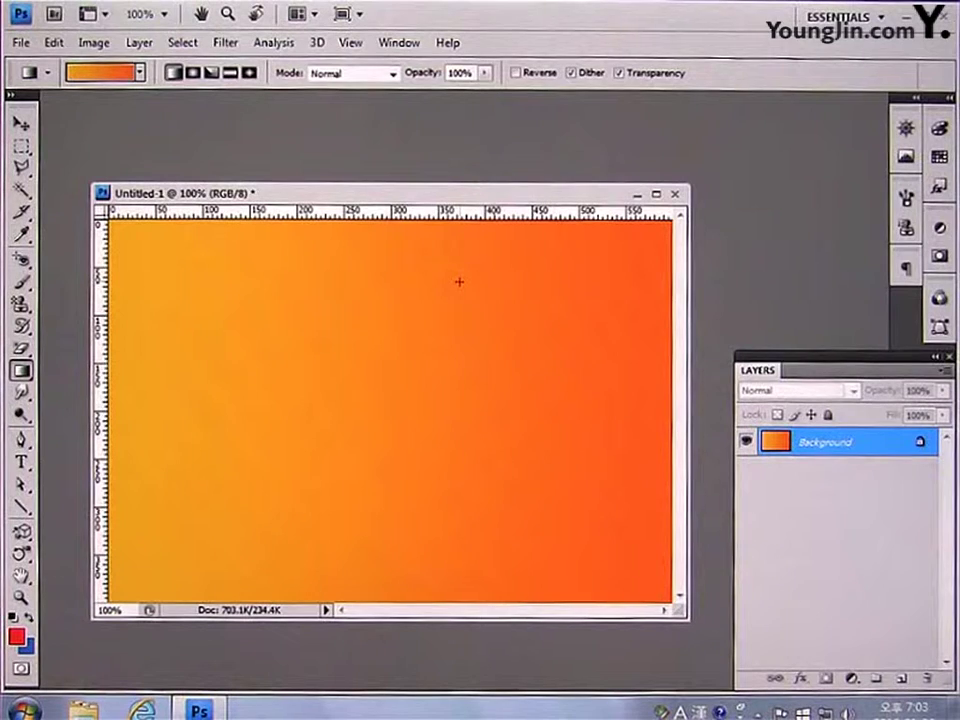
Add a green #4eff00 stop at 48% to the gradient and redraw it across the canvas.
{"action": "left_click", "coordinate": [110, 74]}
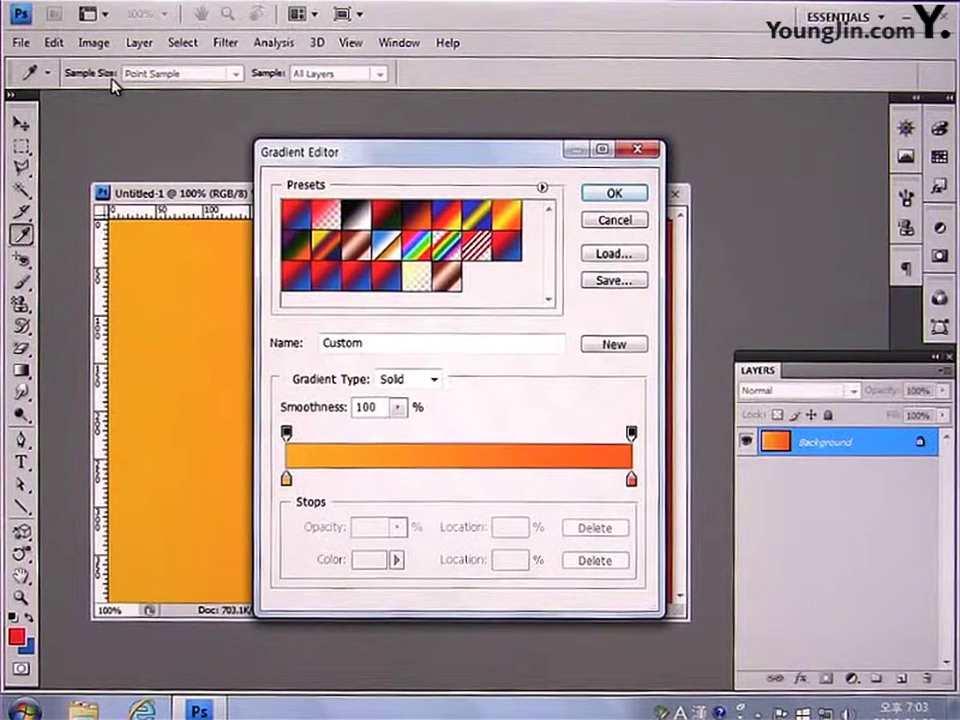
{"action": "left_click", "coordinate": [451, 482]}
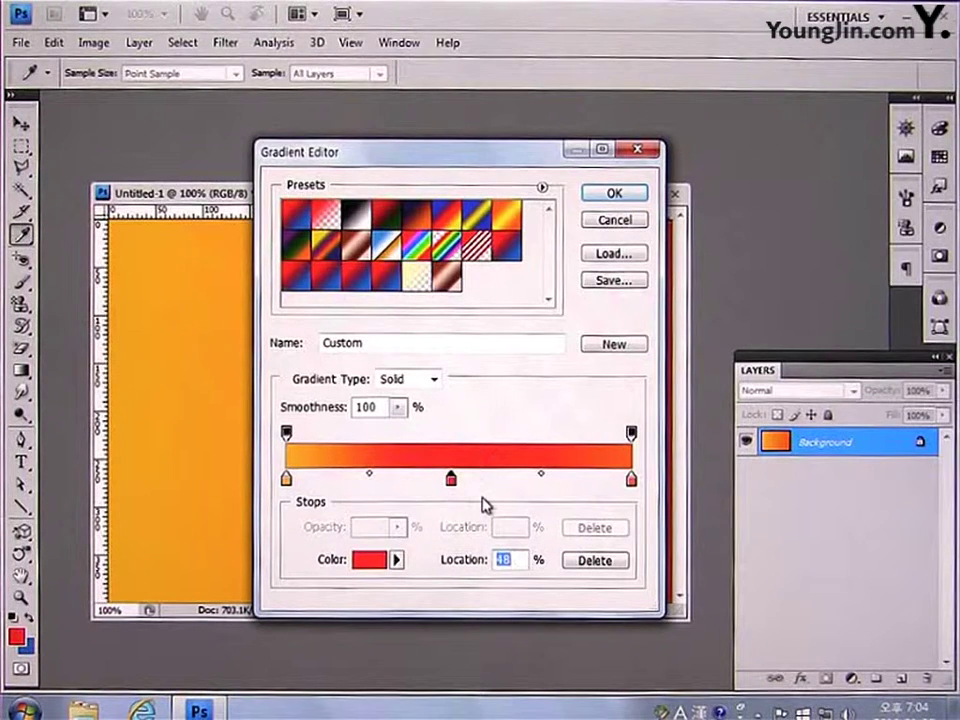
{"action": "double_click", "coordinate": [451, 482]}
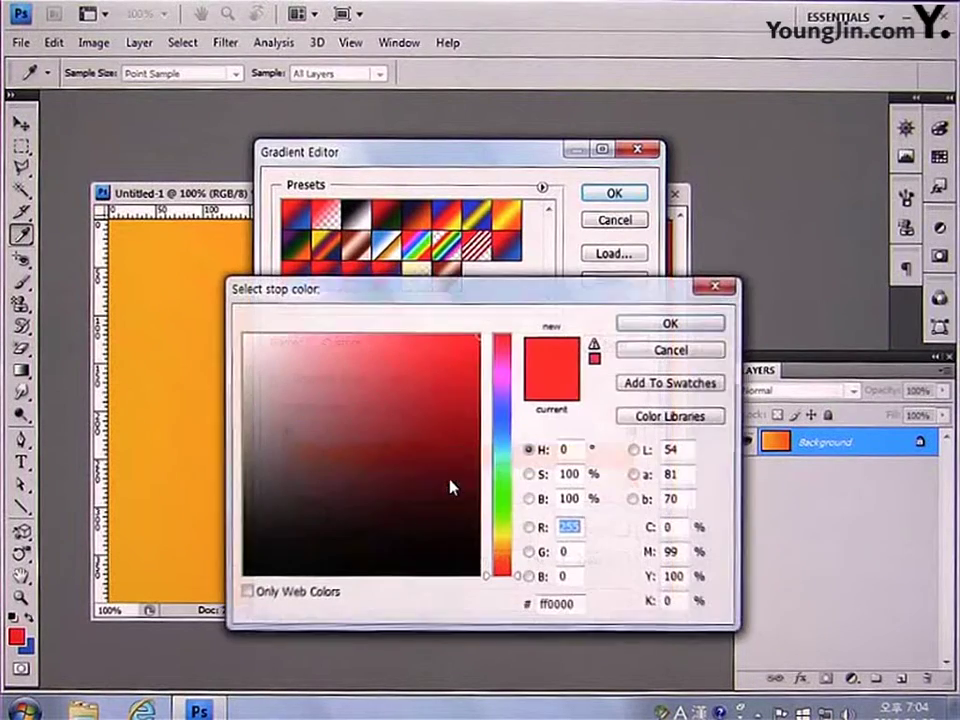
{"action": "left_click", "coordinate": [495, 508]}
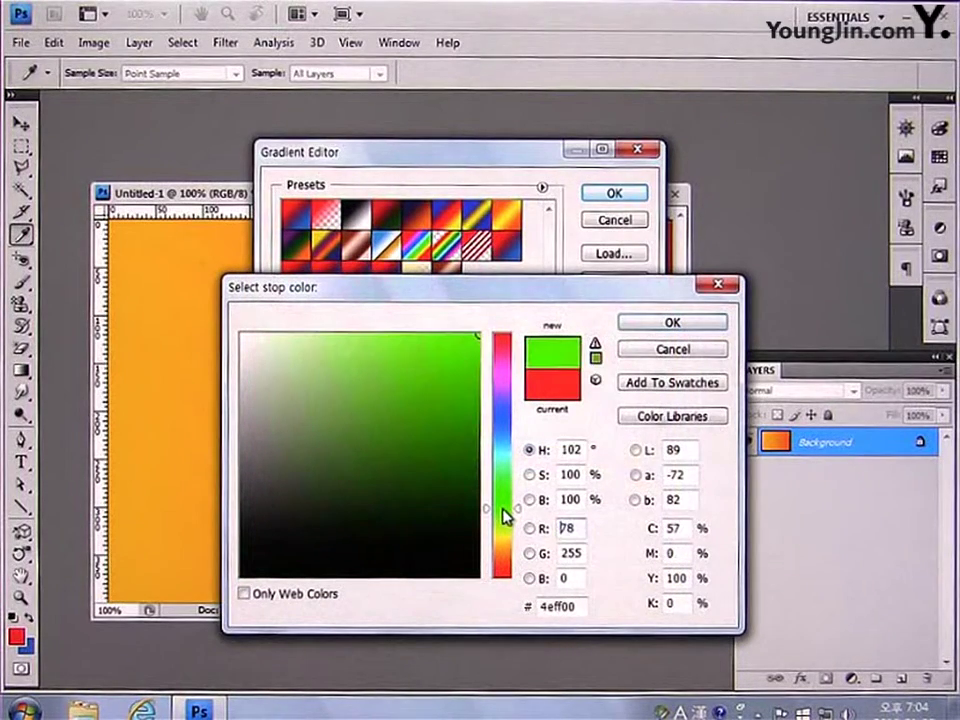
{"action": "left_click", "coordinate": [658, 328]}
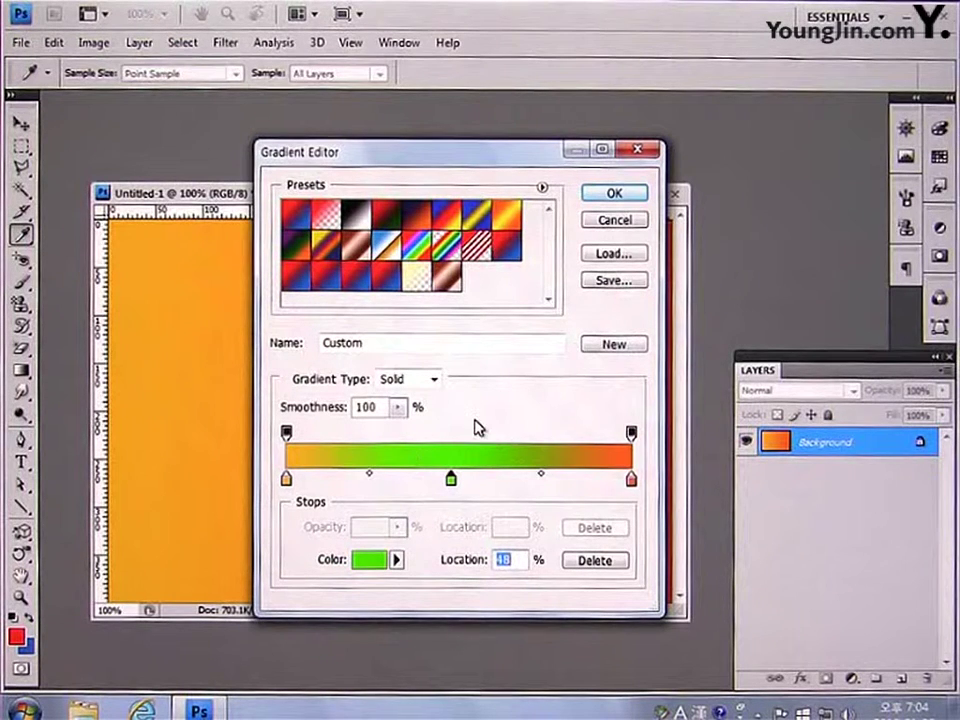
{"action": "left_click", "coordinate": [612, 192]}
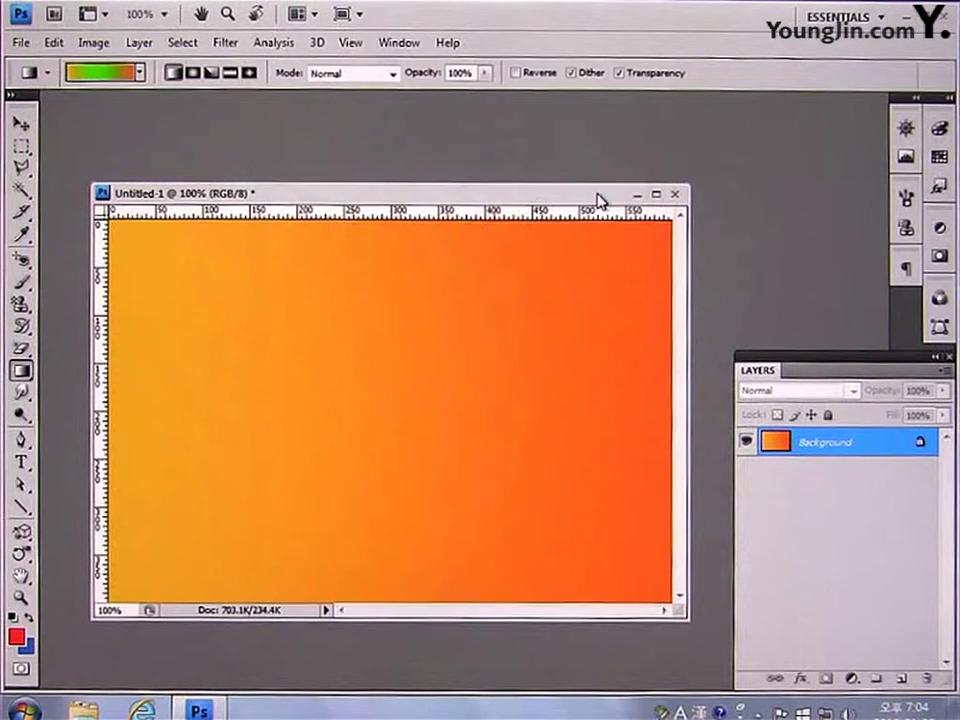
{"action": "left_click_drag", "start_coordinate": [124, 420], "coordinate": [634, 421]}
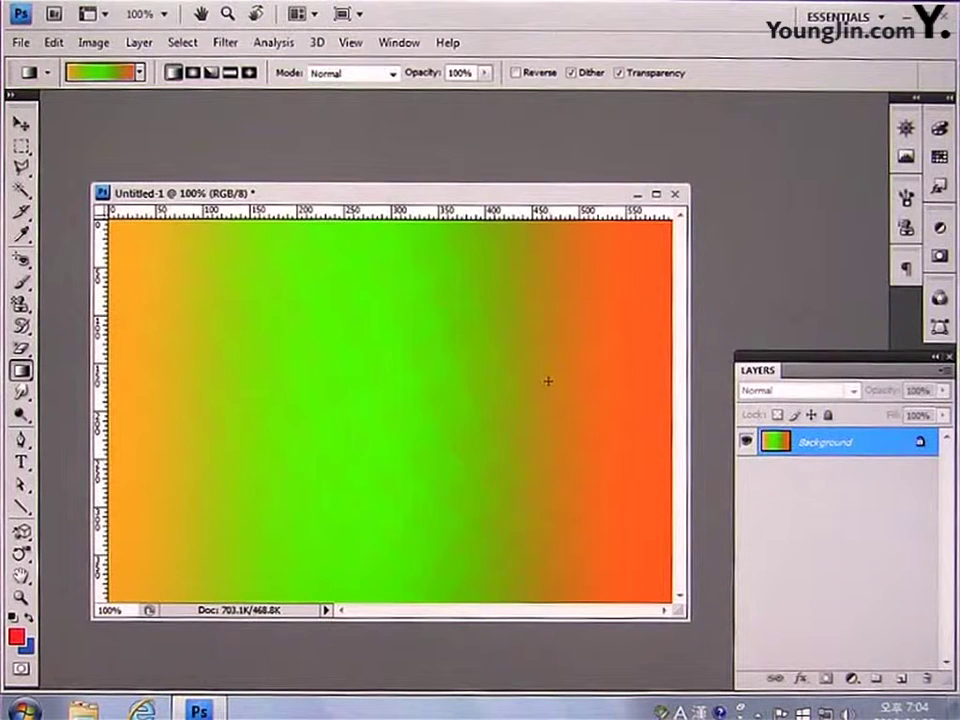
On a new layer with Background hidden, draw a red-to-transparent gradient horizontally across the canvas.
{"action": "left_click", "coordinate": [898, 680]}
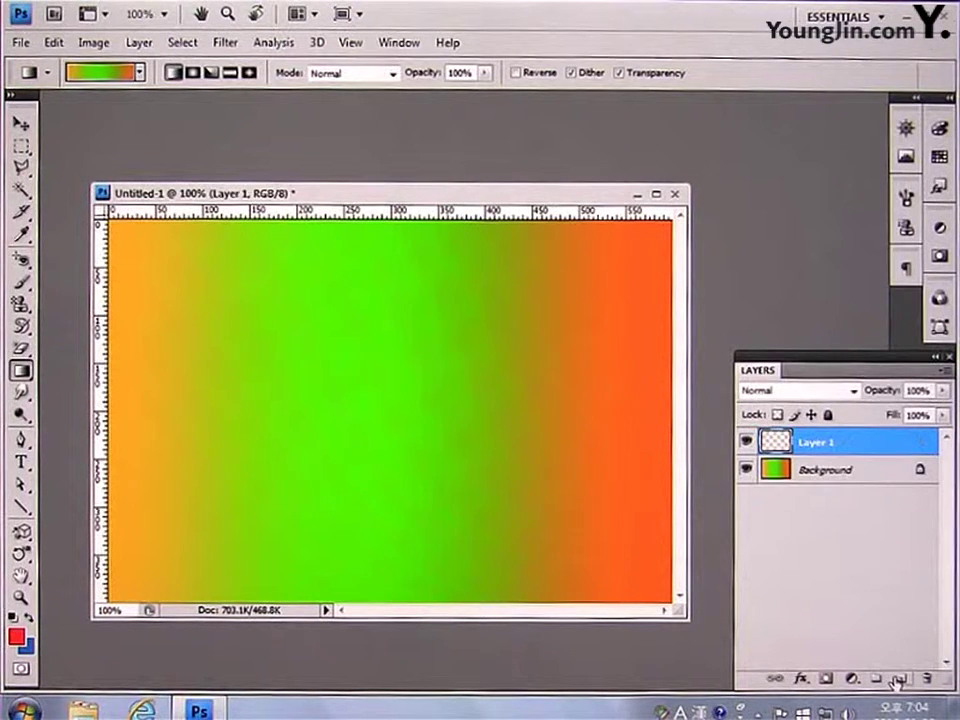
{"action": "left_click", "coordinate": [745, 469]}
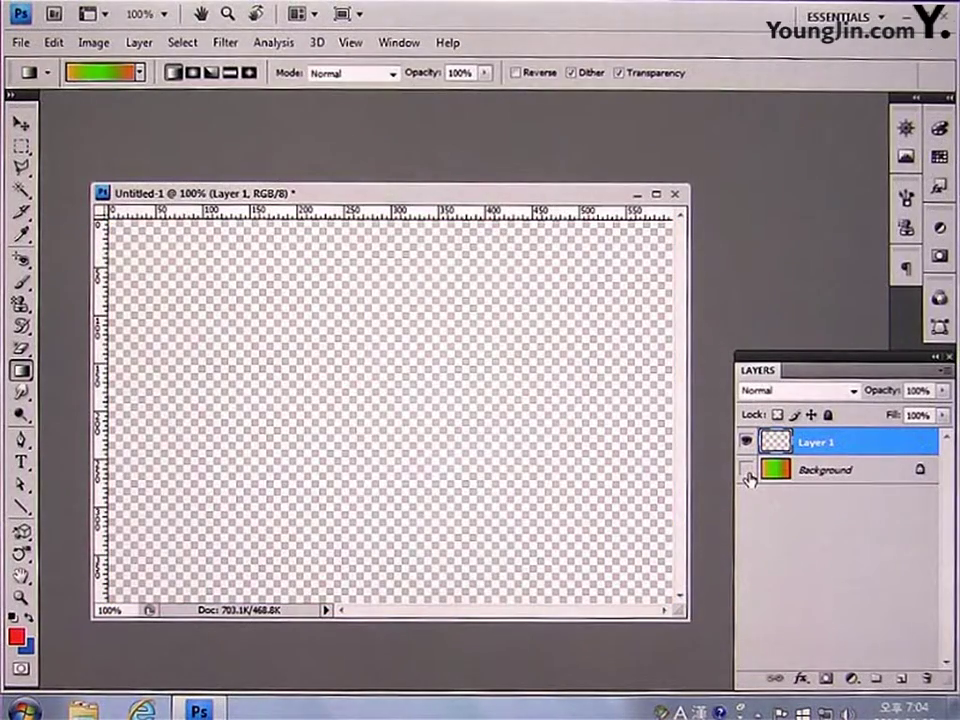
{"action": "left_click", "coordinate": [140, 72]}
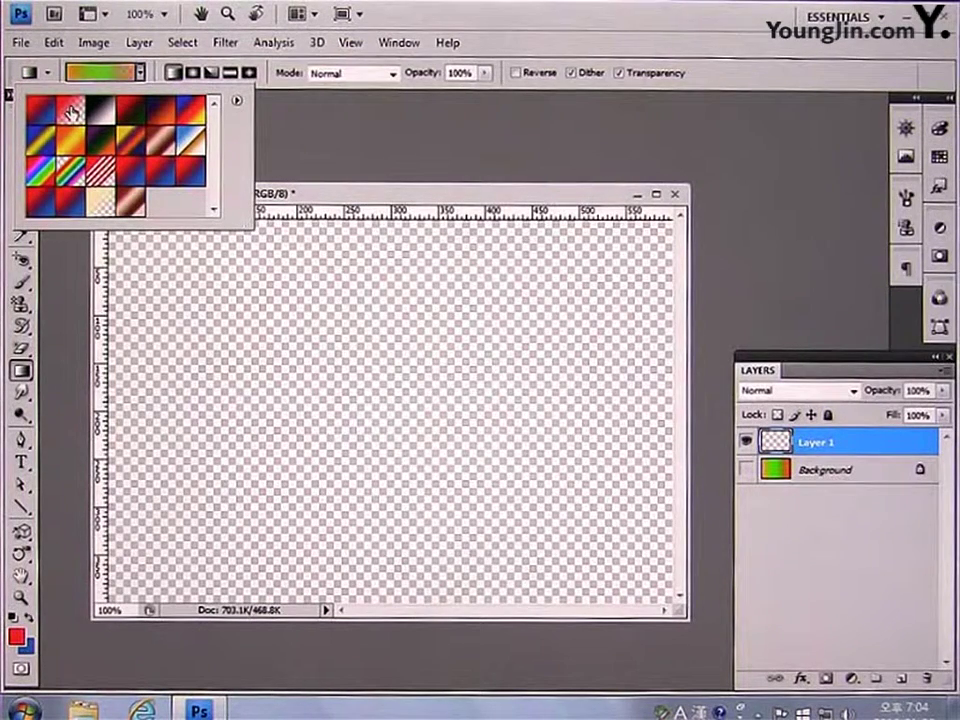
{"action": "left_click", "coordinate": [71, 110]}
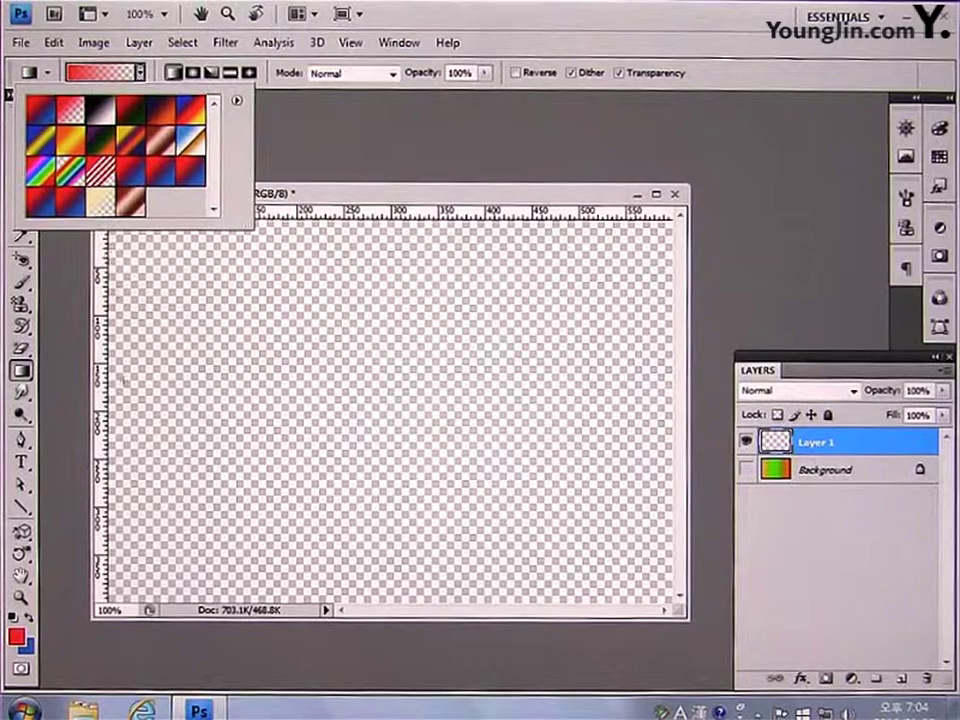
{"action": "left_click_drag", "start_coordinate": [122, 388], "coordinate": [652, 388]}
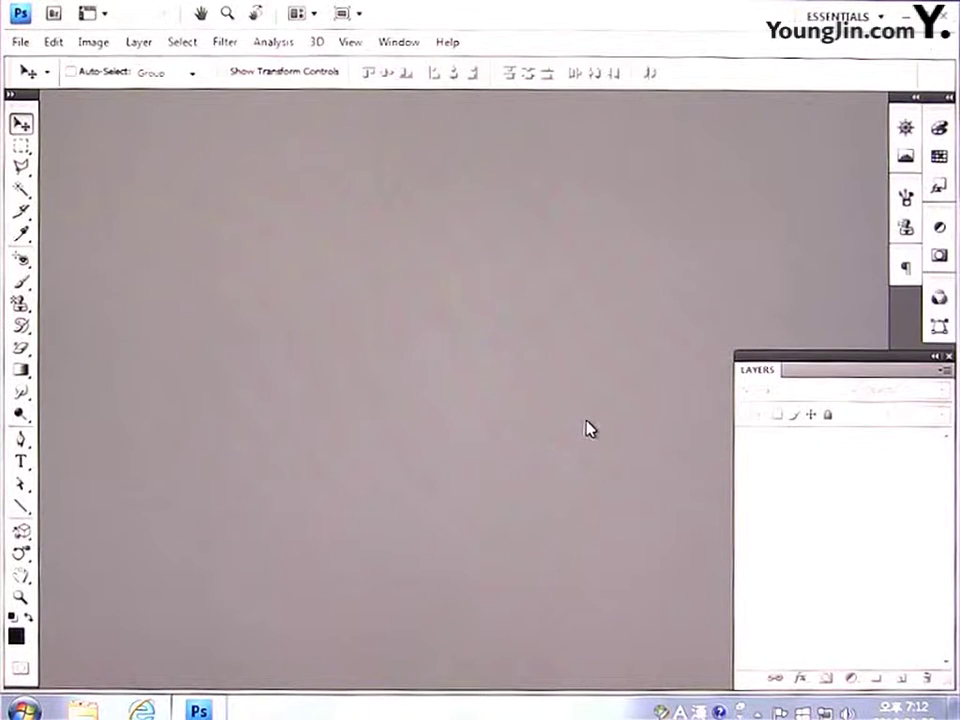
Create a new 600×400 document.
{"action": "left_click", "coordinate": [22, 42]}
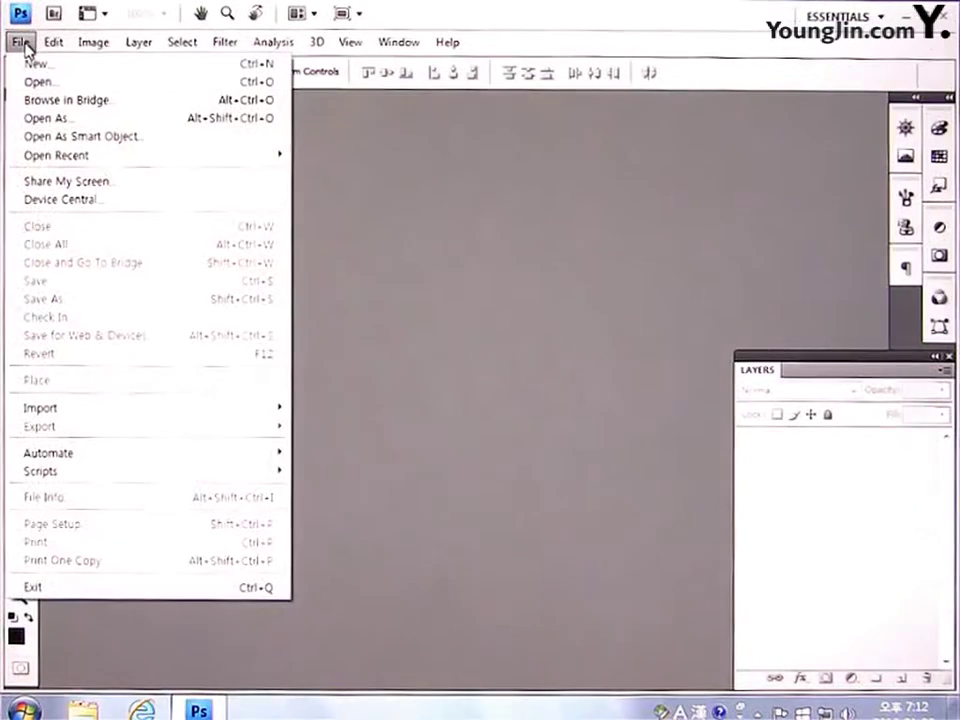
{"action": "left_click", "coordinate": [40, 62]}
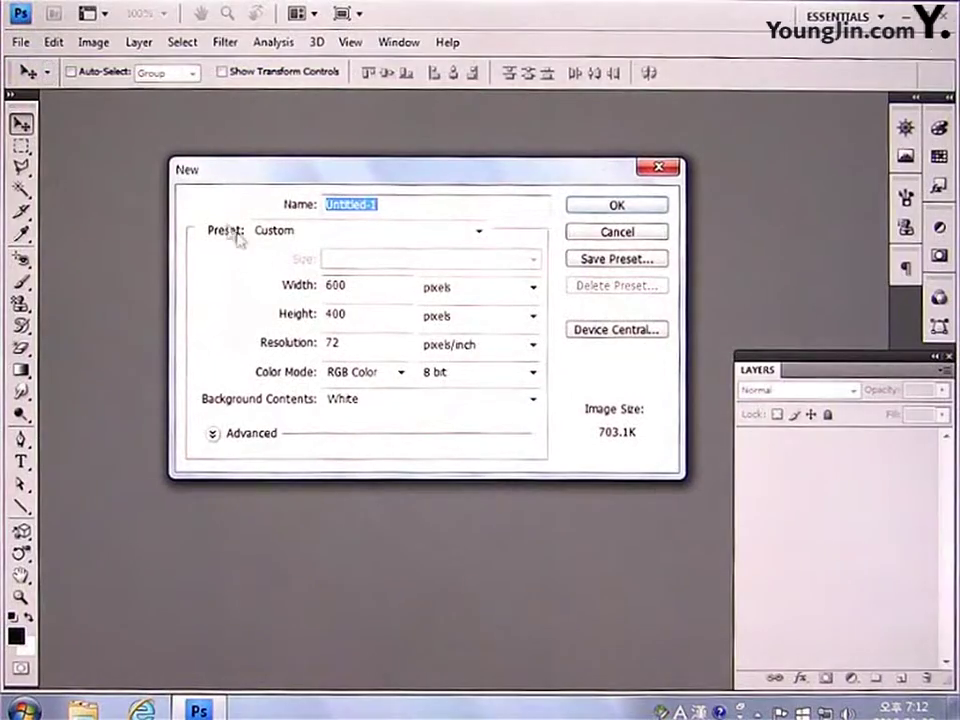
{"action": "left_click", "coordinate": [598, 206]}
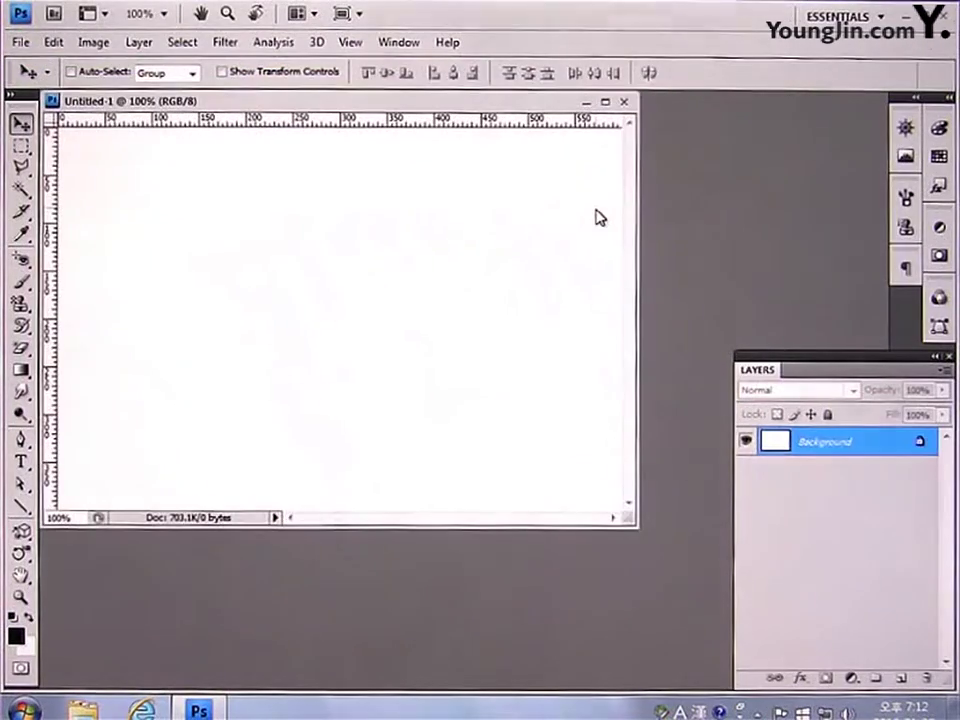
{"action": "left_click_drag", "start_coordinate": [490, 104], "coordinate": [521, 167]}
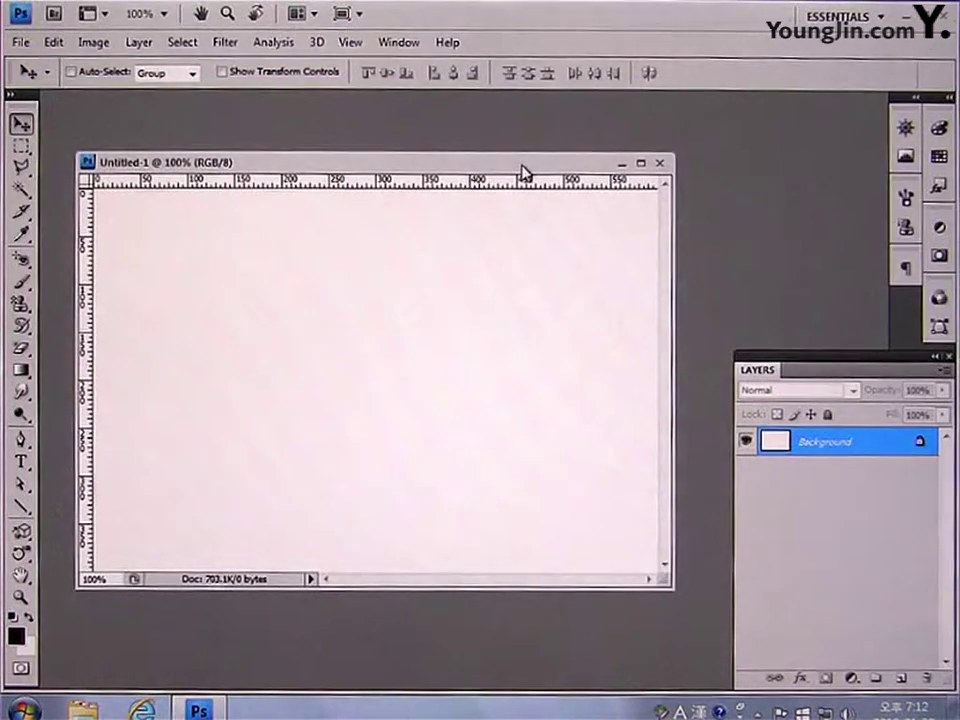
Add a 'WEBDESIGN' text layer at the canvas's left middle and commit it.
{"action": "left_click", "coordinate": [21, 463]}
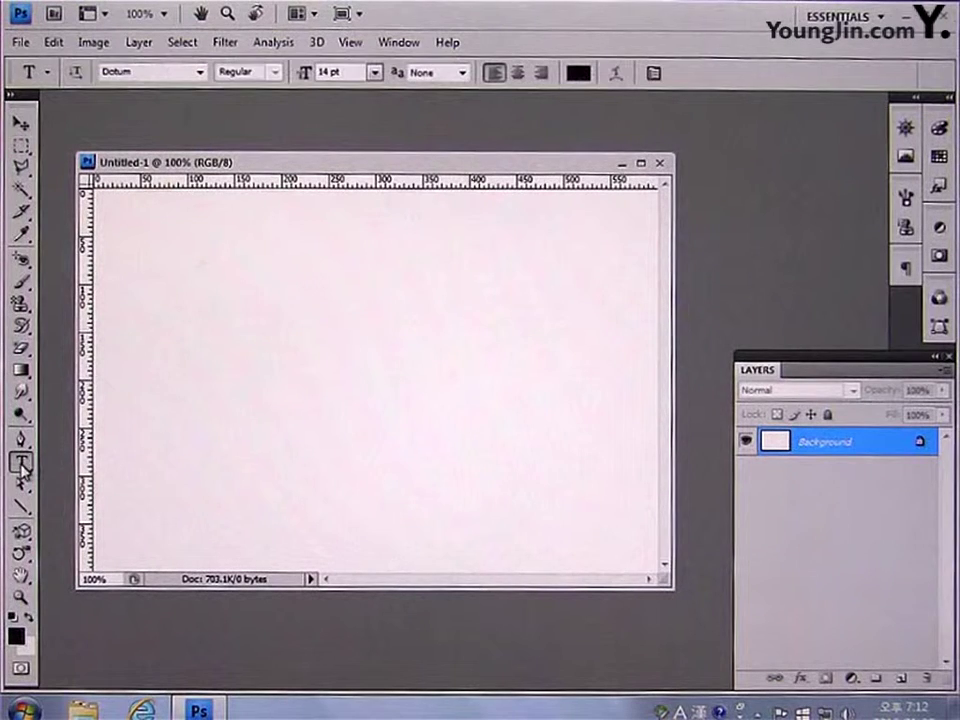
{"action": "left_click", "coordinate": [129, 388]}
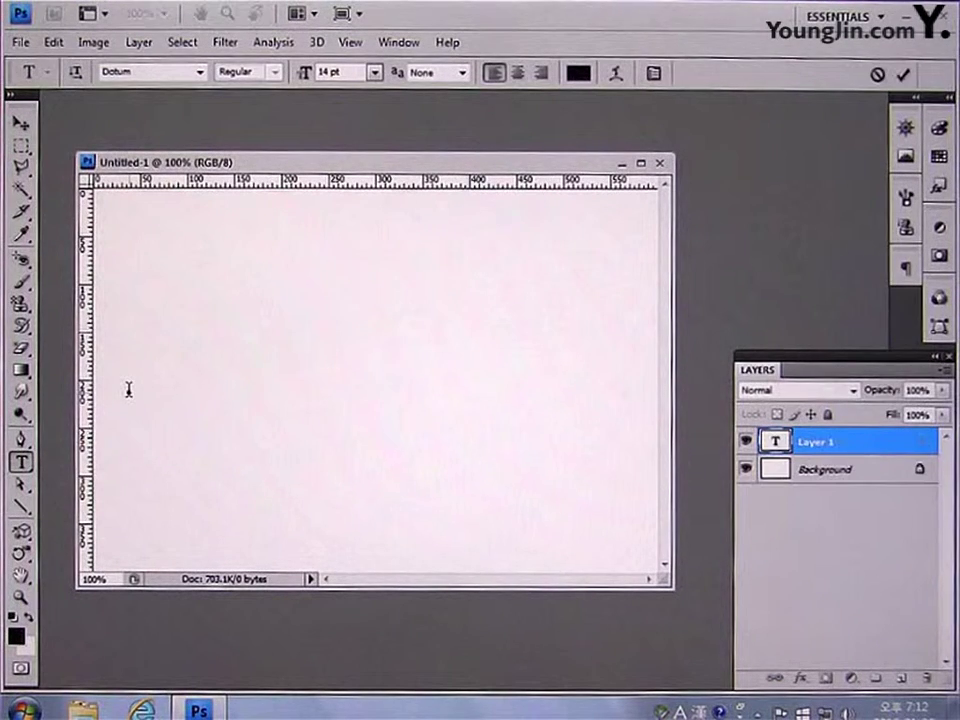
{"action": "type", "text": "WEB"}
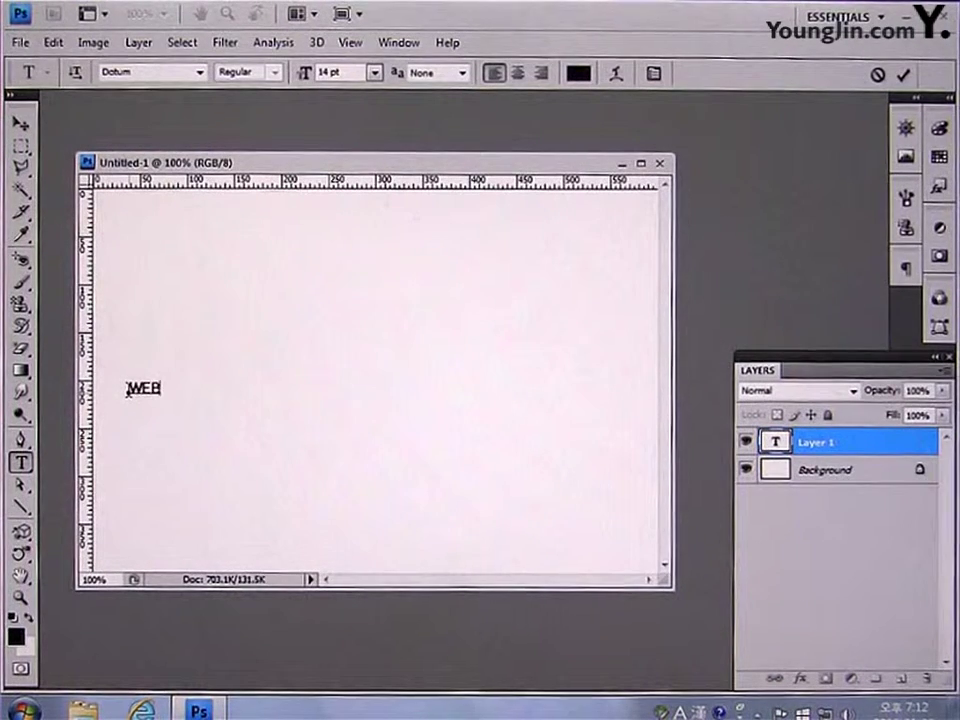
{"action": "type", "text": "DESIG"}
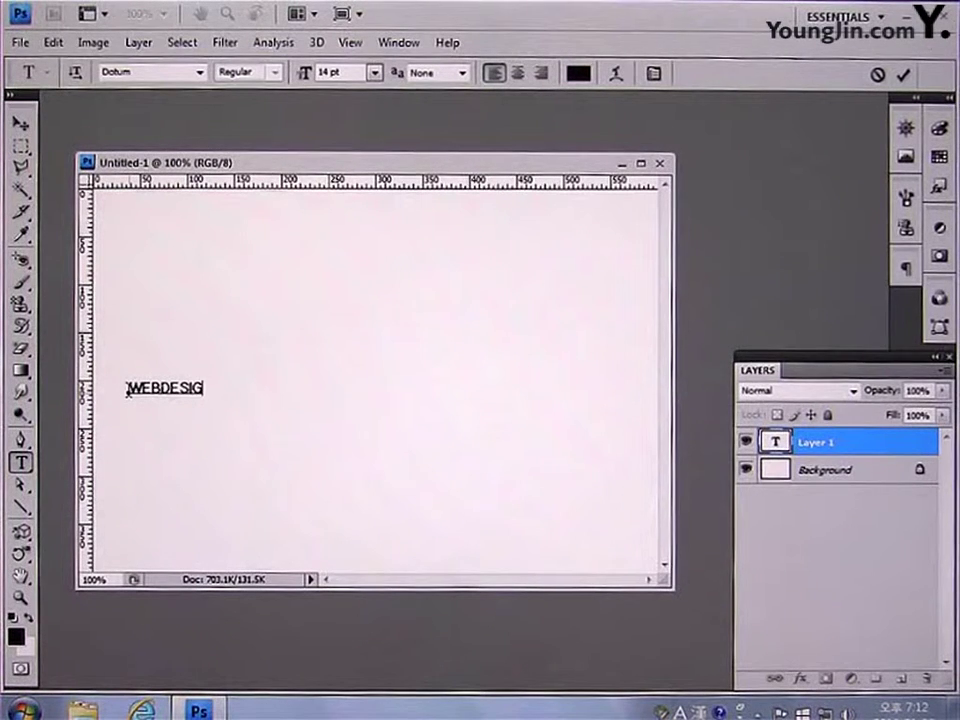
{"action": "type", "text": "N"}
{"action": "left_click", "coordinate": [22, 125]}
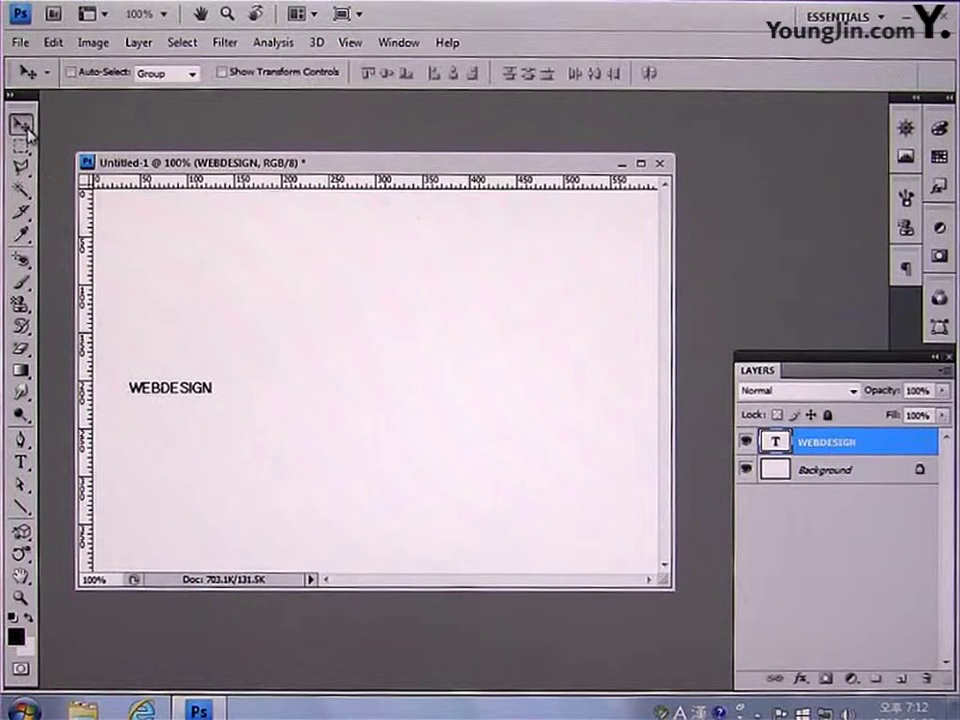
Set the WEBDESIGN text to 72 pt Arial Black in the Character panel.
{"action": "left_click", "coordinate": [392, 43]}
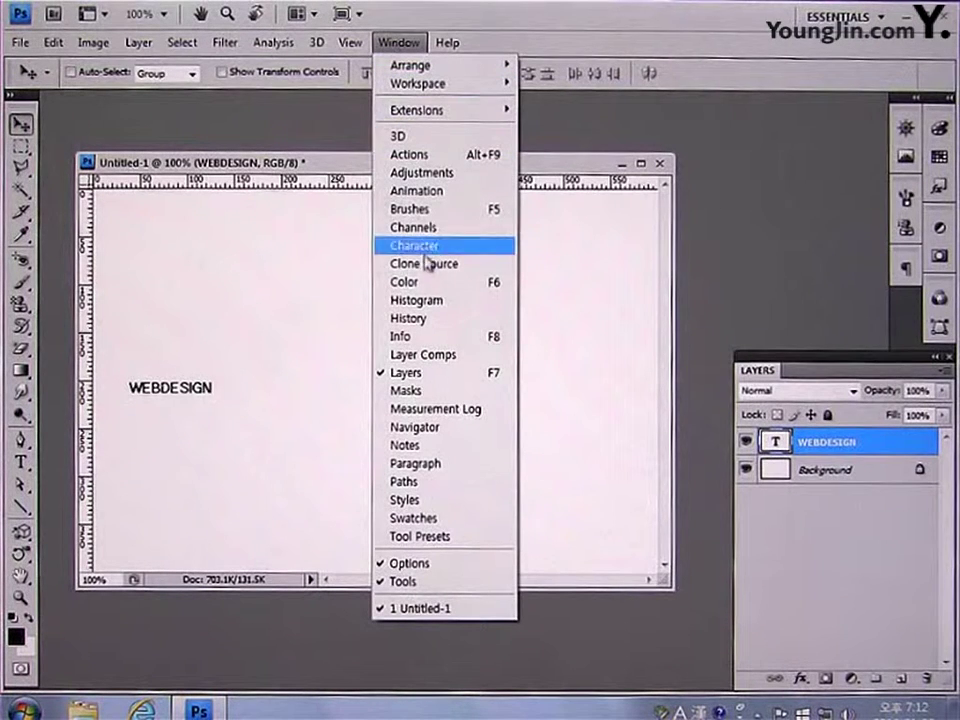
{"action": "left_click", "coordinate": [430, 248]}
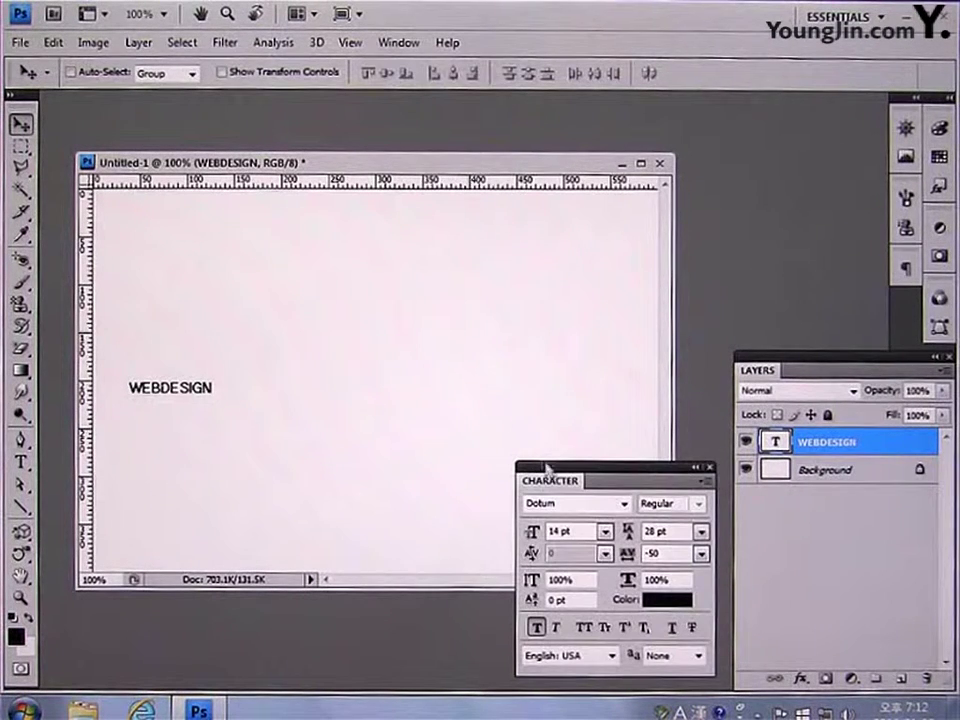
{"action": "left_click", "coordinate": [624, 504]}
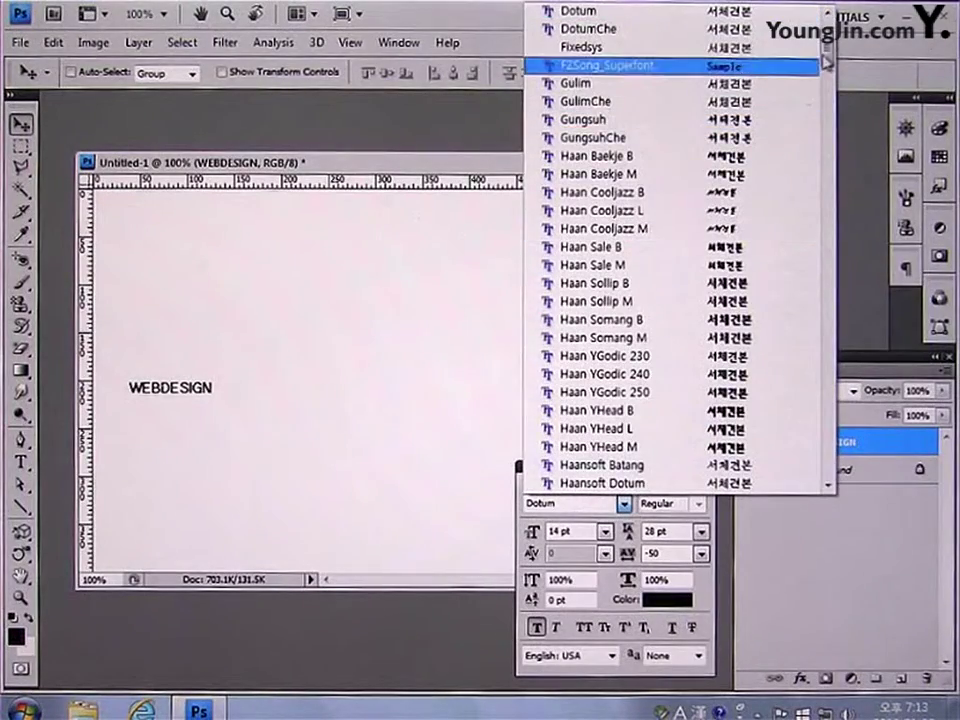
{"action": "left_click_drag", "start_coordinate": [826, 48], "coordinate": [823, 203]}
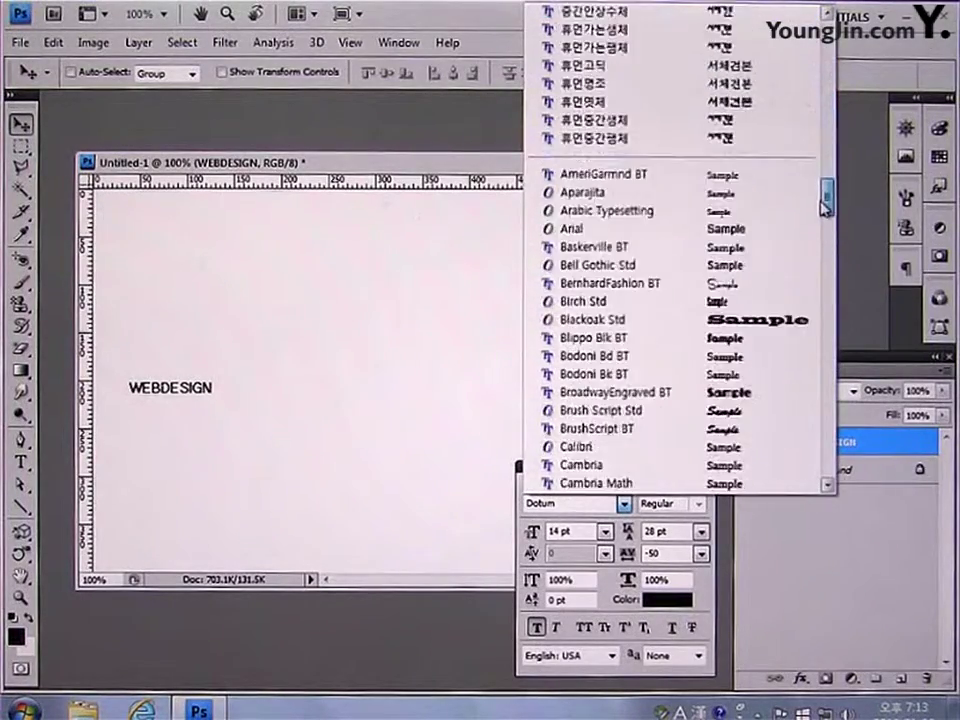
{"action": "left_click", "coordinate": [700, 229]}
{"action": "left_click", "coordinate": [698, 504]}
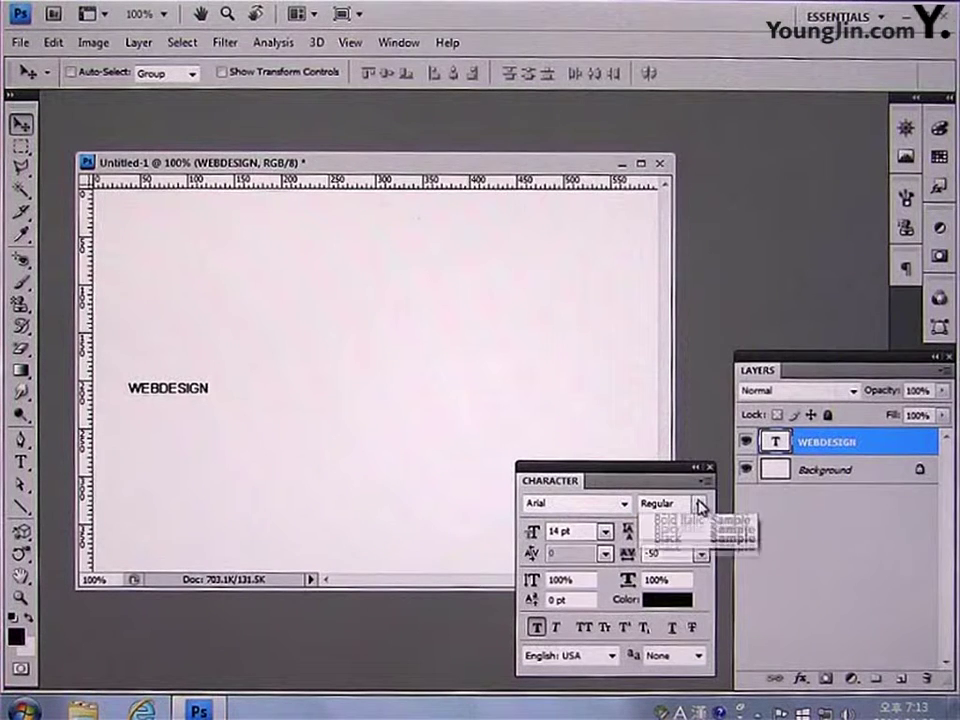
{"action": "left_click", "coordinate": [686, 597]}
{"action": "left_click", "coordinate": [605, 531]}
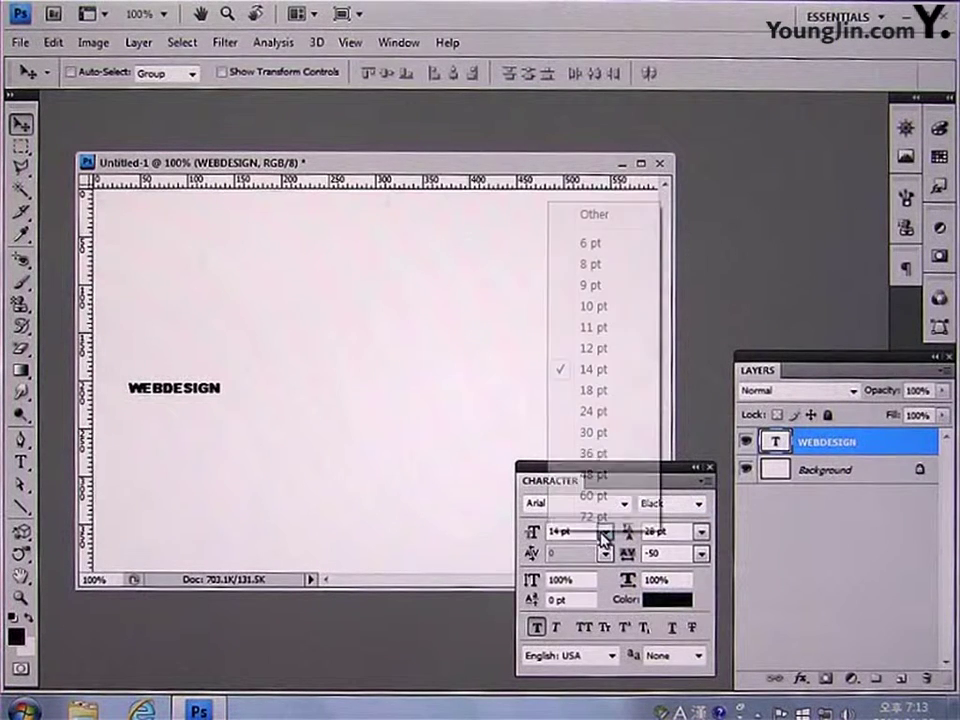
{"action": "left_click", "coordinate": [605, 518]}
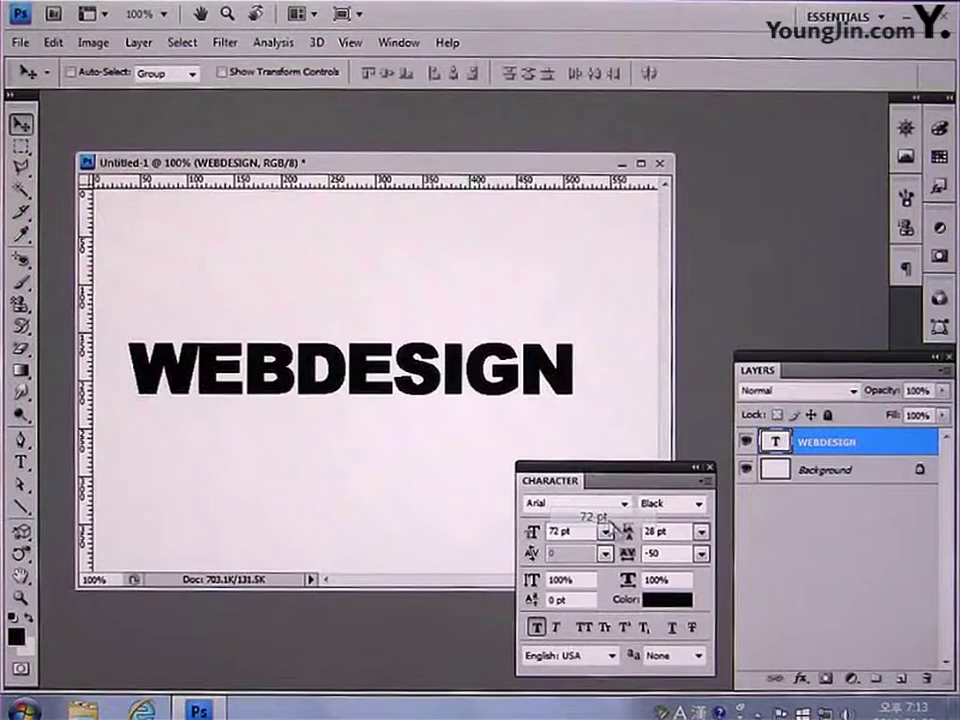
Change the text colour to a saturated cyan-blue.
{"action": "left_click", "coordinate": [668, 600]}
{"action": "left_click", "coordinate": [507, 452]}
{"action": "mouse_move", "coordinate": [455, 392]}
{"action": "left_mouse_down"}
{"action": "mouse_move", "coordinate": [476, 386]}
{"action": "mouse_move", "coordinate": [478, 365]}
{"action": "left_mouse_up"}
{"action": "left_click", "coordinate": [652, 325]}
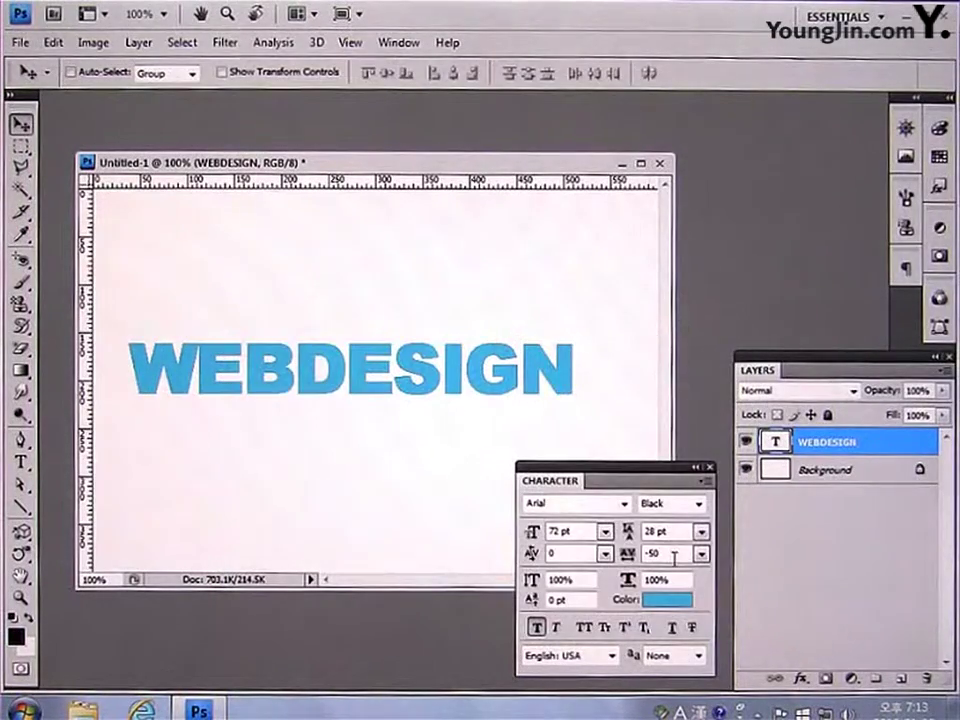
Set tracking to 0 and shift the text slightly right.
{"action": "double_click", "coordinate": [670, 553]}
{"action": "type", "text": "0"}
{"action": "key", "text": "Return"}
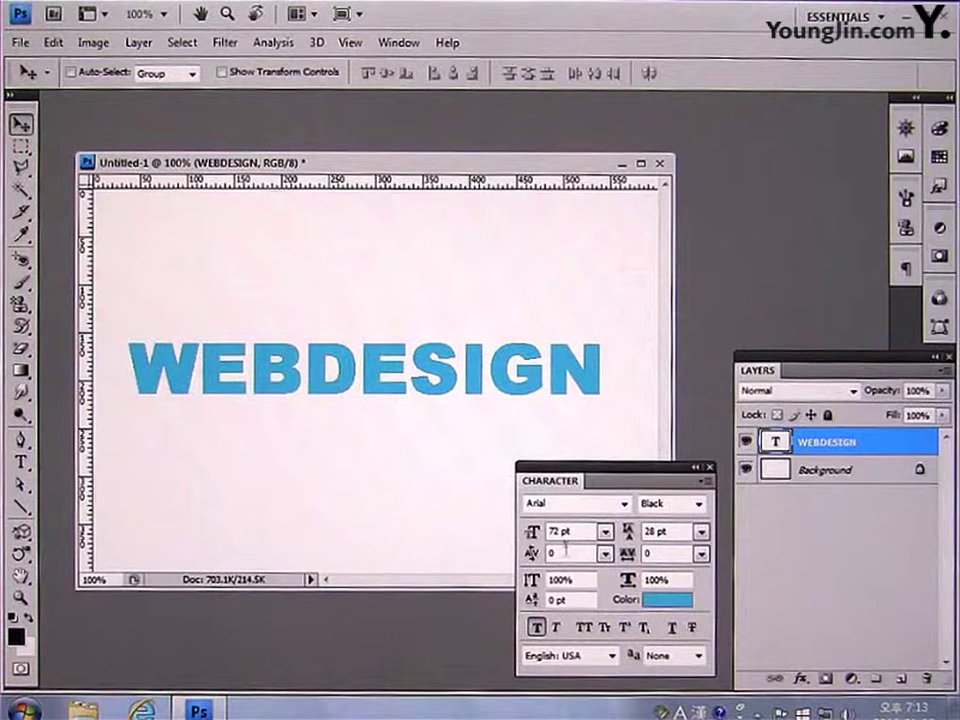
{"action": "left_click_drag", "start_coordinate": [525, 394], "coordinate": [537, 395]}
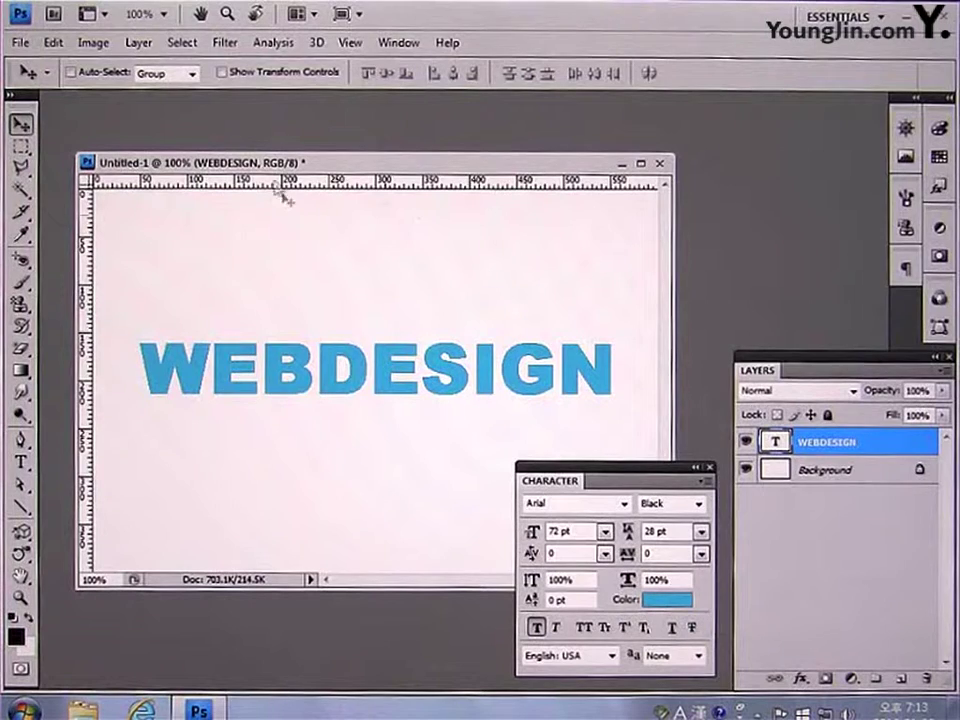
{"action": "left_click", "coordinate": [139, 44]}
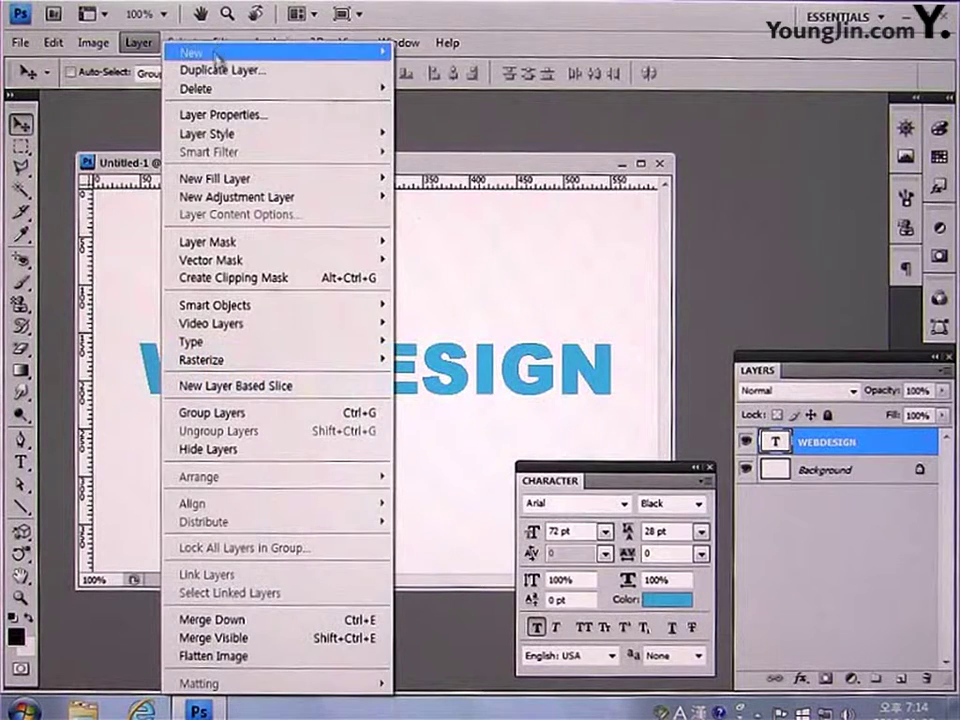
{"action": "mouse_move", "coordinate": [207, 133]}
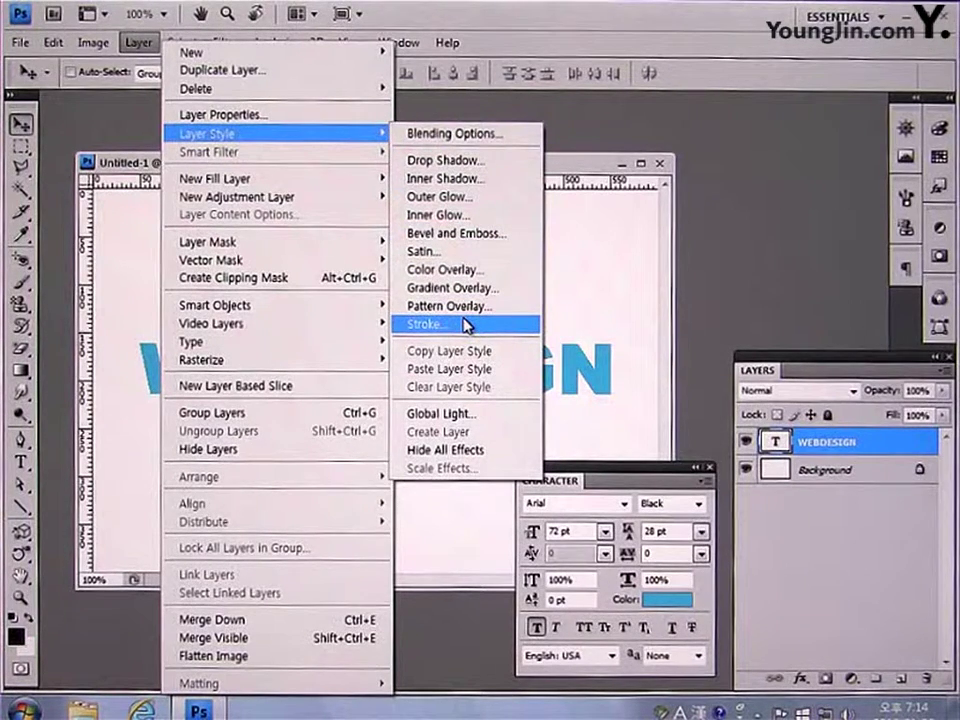
Give the text a drop shadow with distance 10 px and spread 14%.
{"action": "left_click", "coordinate": [470, 160]}
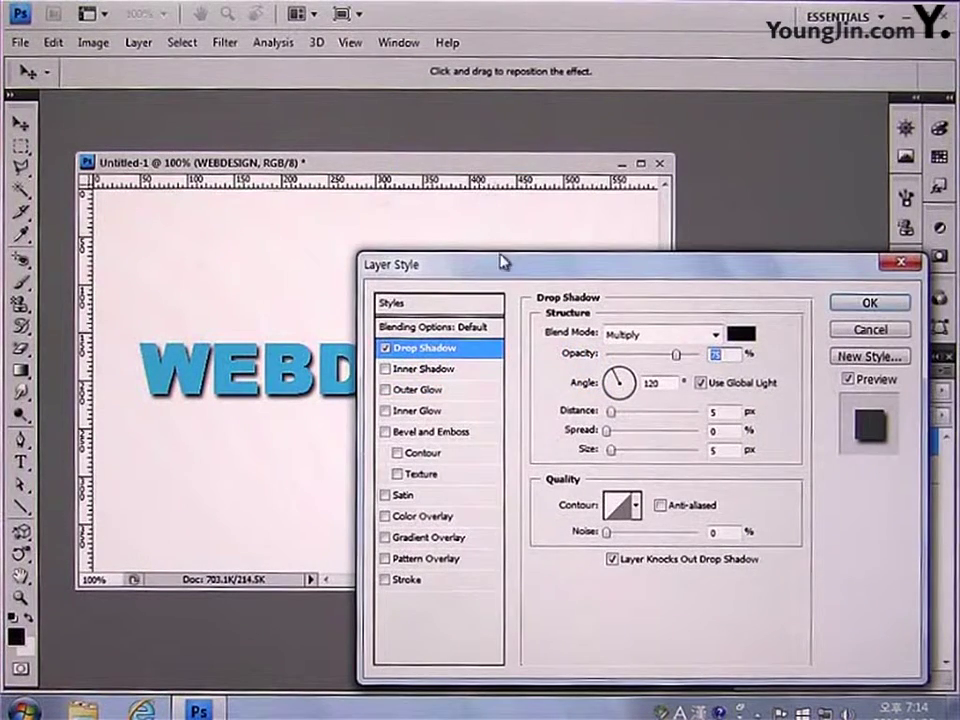
{"action": "left_click_drag", "start_coordinate": [512, 273], "coordinate": [526, 278]}
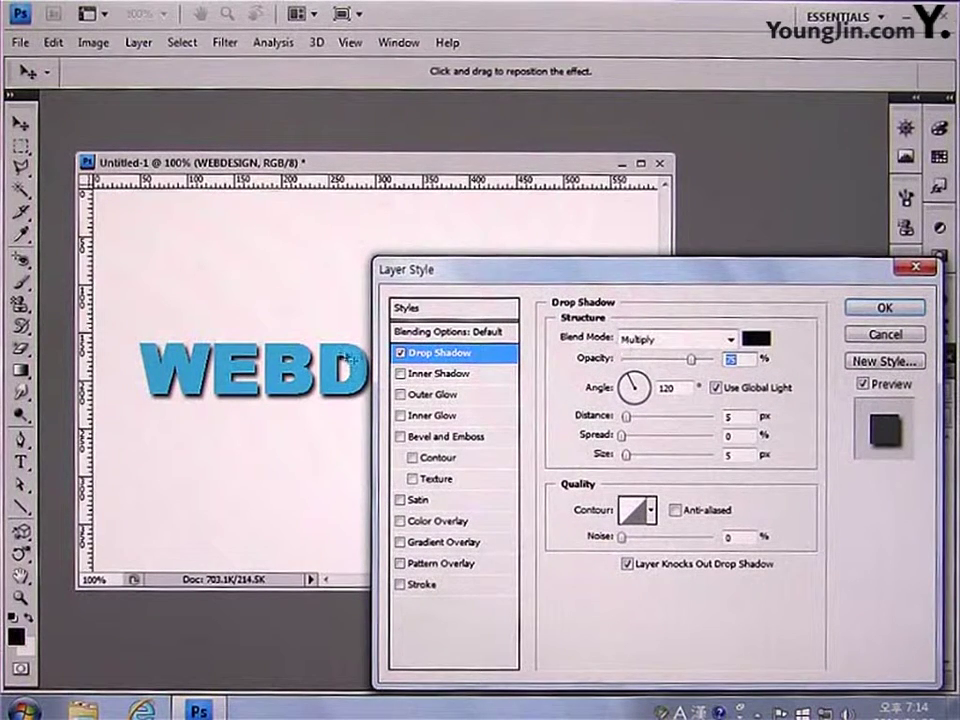
{"action": "mouse_move", "coordinate": [692, 362]}
{"action": "left_mouse_down"}
{"action": "mouse_move", "coordinate": [668, 368]}
{"action": "mouse_move", "coordinate": [690, 360]}
{"action": "left_mouse_up"}
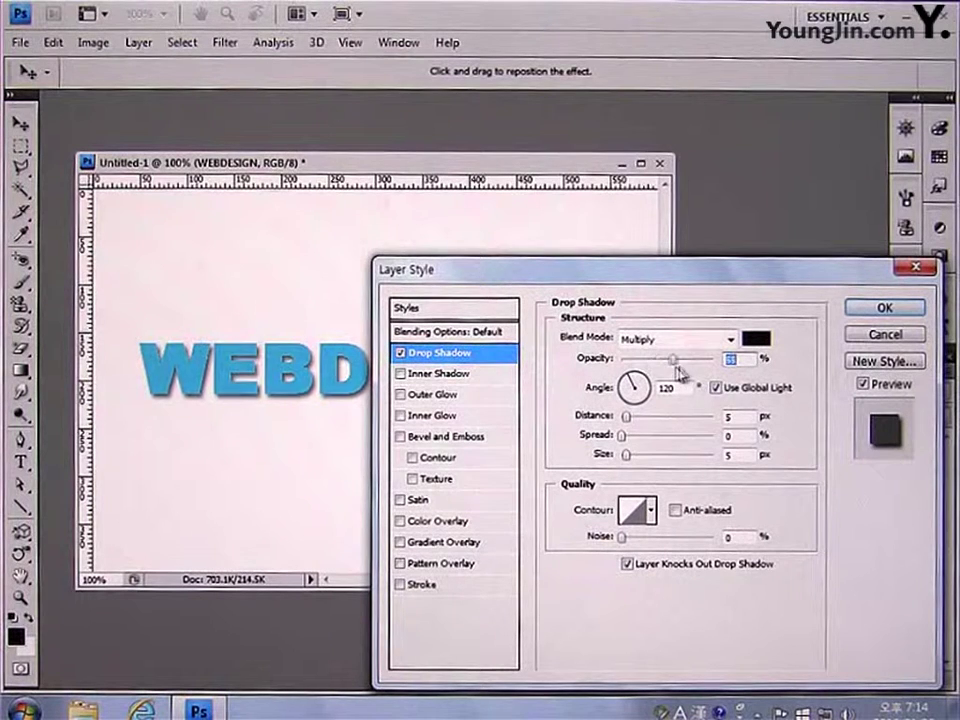
{"action": "mouse_move", "coordinate": [627, 416]}
{"action": "left_mouse_down"}
{"action": "mouse_move", "coordinate": [628, 430]}
{"action": "mouse_move", "coordinate": [658, 444]}
{"action": "mouse_move", "coordinate": [634, 444]}
{"action": "mouse_move", "coordinate": [653, 456]}
{"action": "mouse_move", "coordinate": [630, 456]}
{"action": "left_mouse_up"}
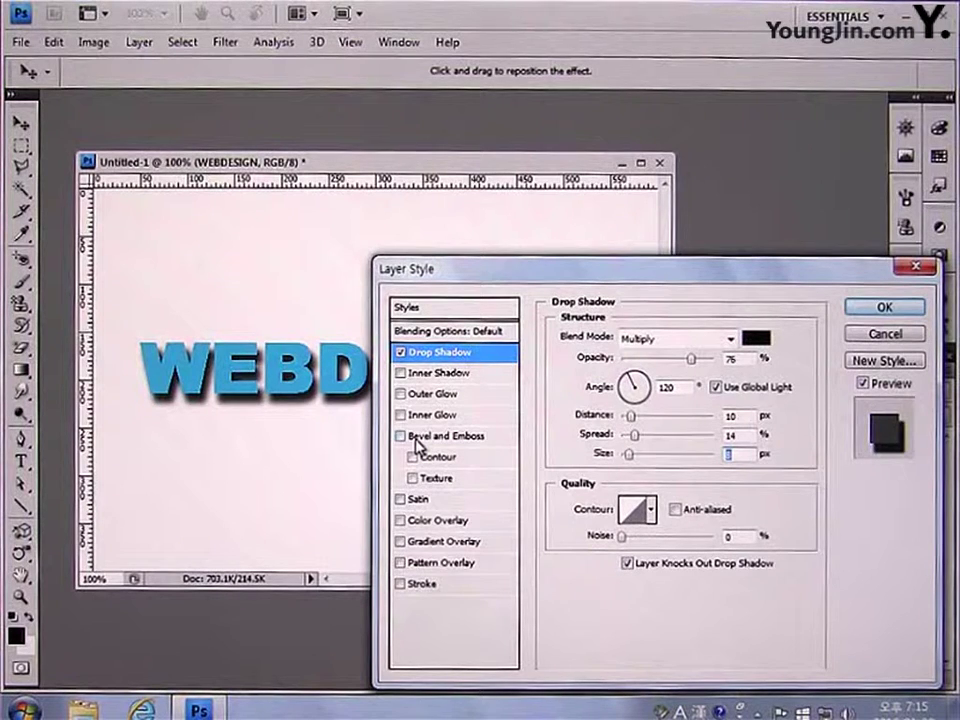
Add a bevel and emboss at 113% depth and apply the styles.
{"action": "left_click", "coordinate": [418, 440]}
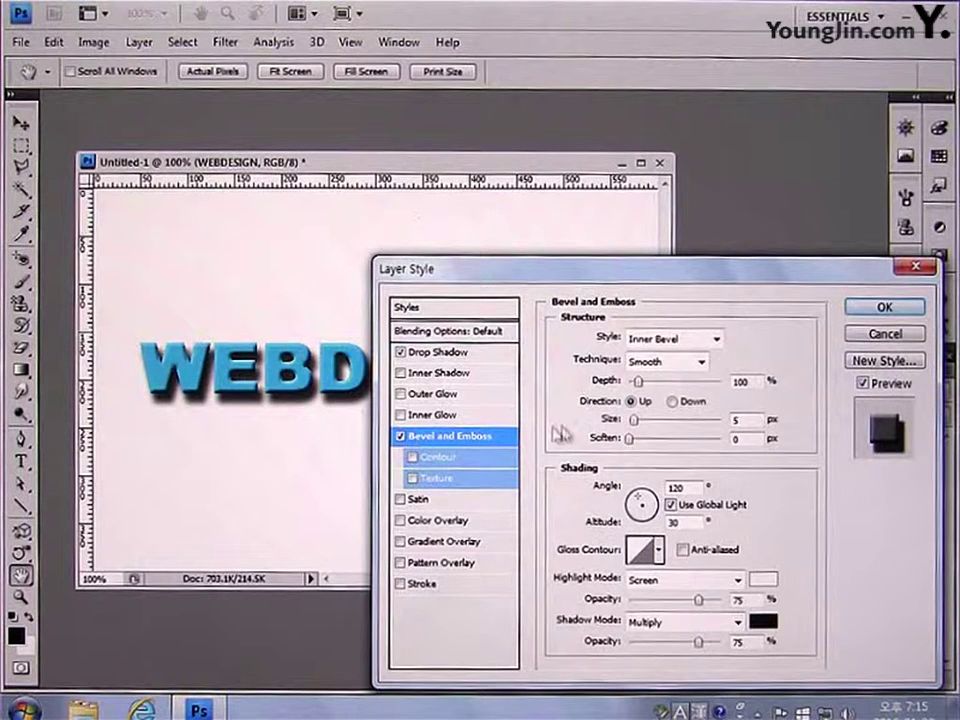
{"action": "left_click_drag", "start_coordinate": [638, 381], "coordinate": [633, 424]}
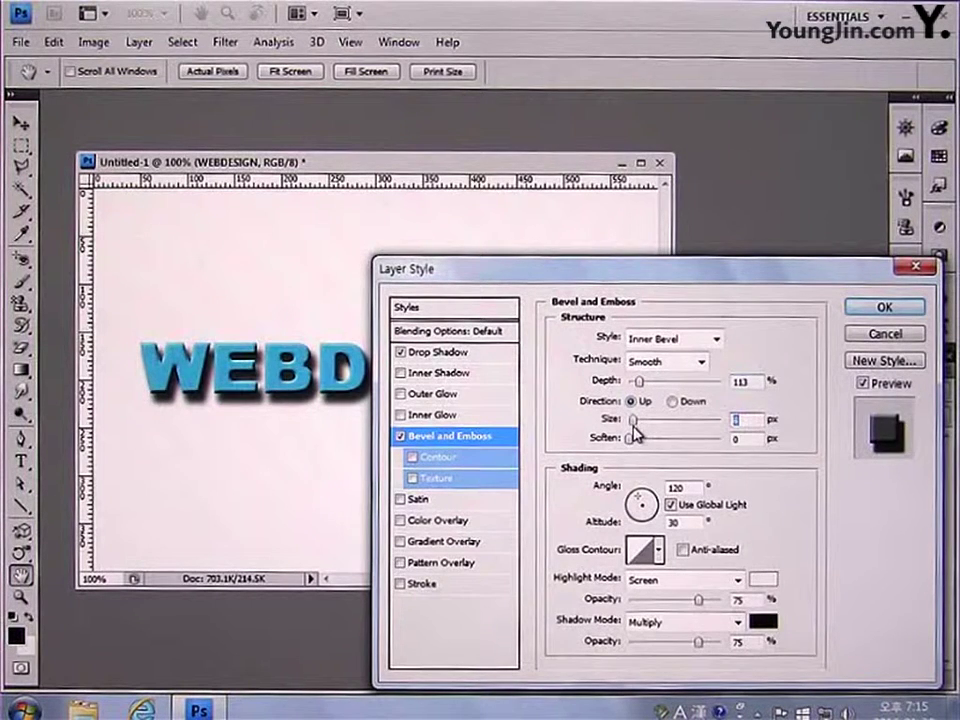
{"action": "left_click", "coordinate": [880, 308]}
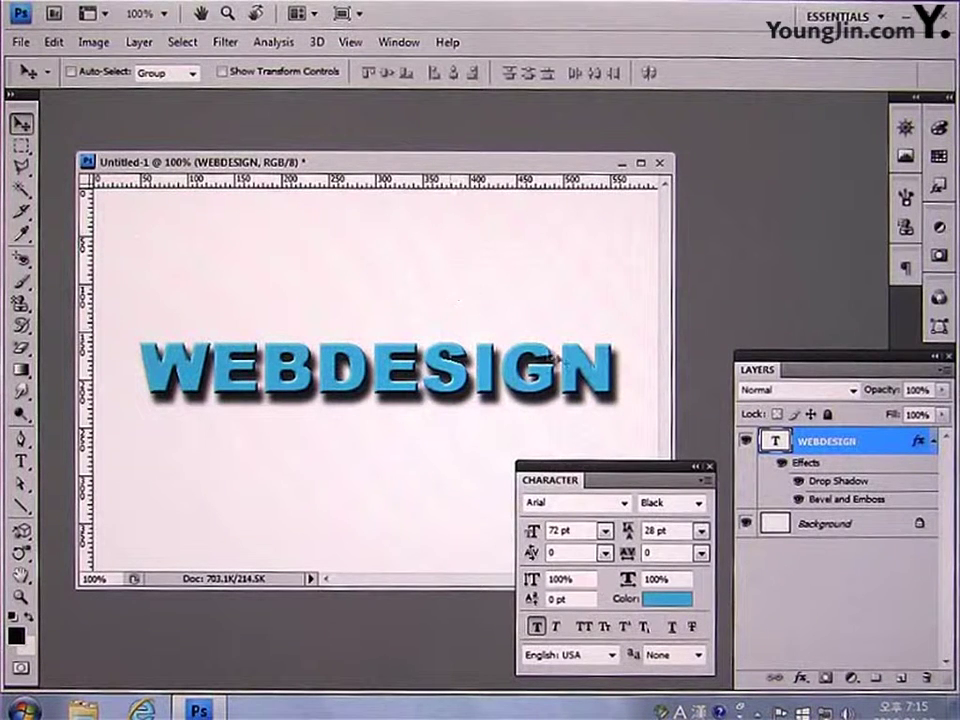
Toggle the text effects off and on twice to compare plain and styled text.
{"action": "left_click", "coordinate": [778, 464]}
{"action": "left_click", "coordinate": [778, 464]}
{"action": "left_click", "coordinate": [779, 464]}
{"action": "left_click", "coordinate": [781, 464]}
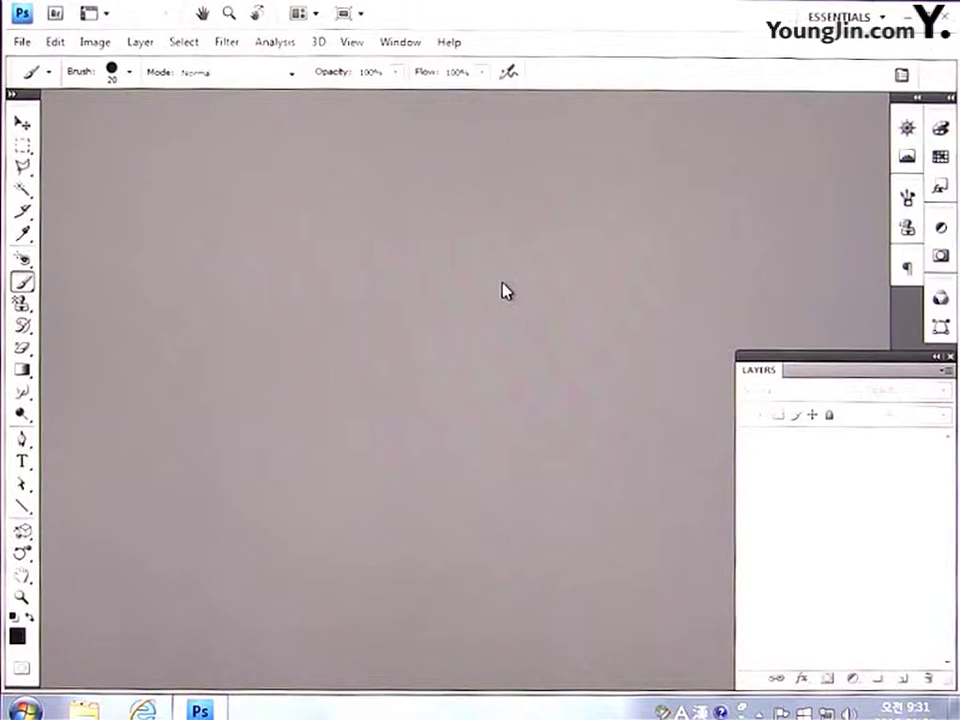
Open sample04_1 and sample04_2 together.
{"action": "left_click", "coordinate": [22, 42]}
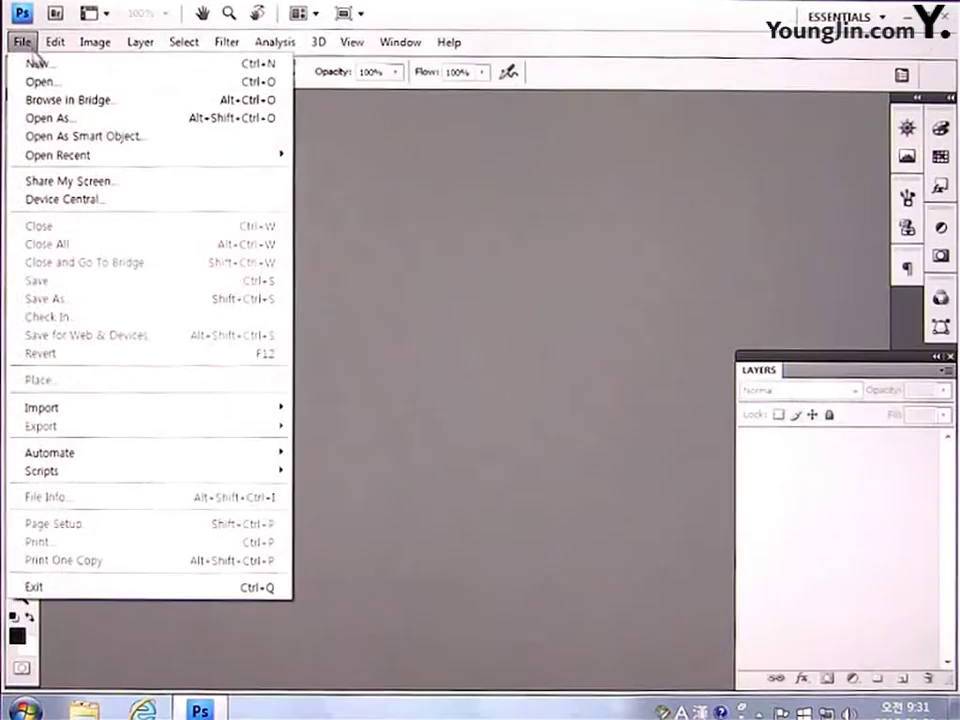
{"action": "left_click", "coordinate": [32, 81]}
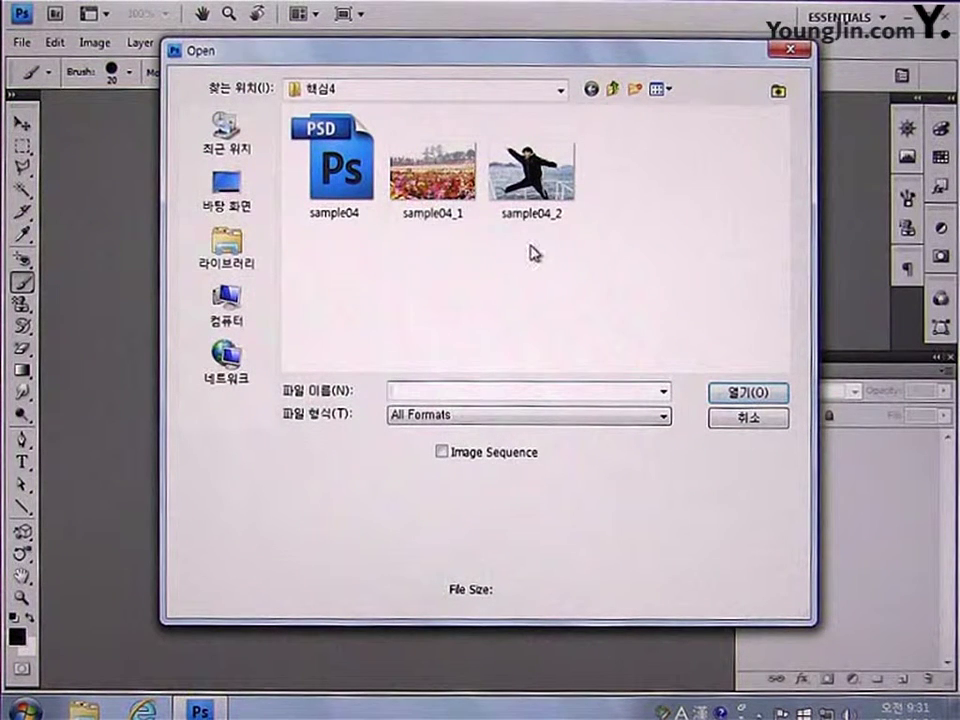
{"action": "left_click_drag", "start_coordinate": [557, 255], "coordinate": [429, 158]}
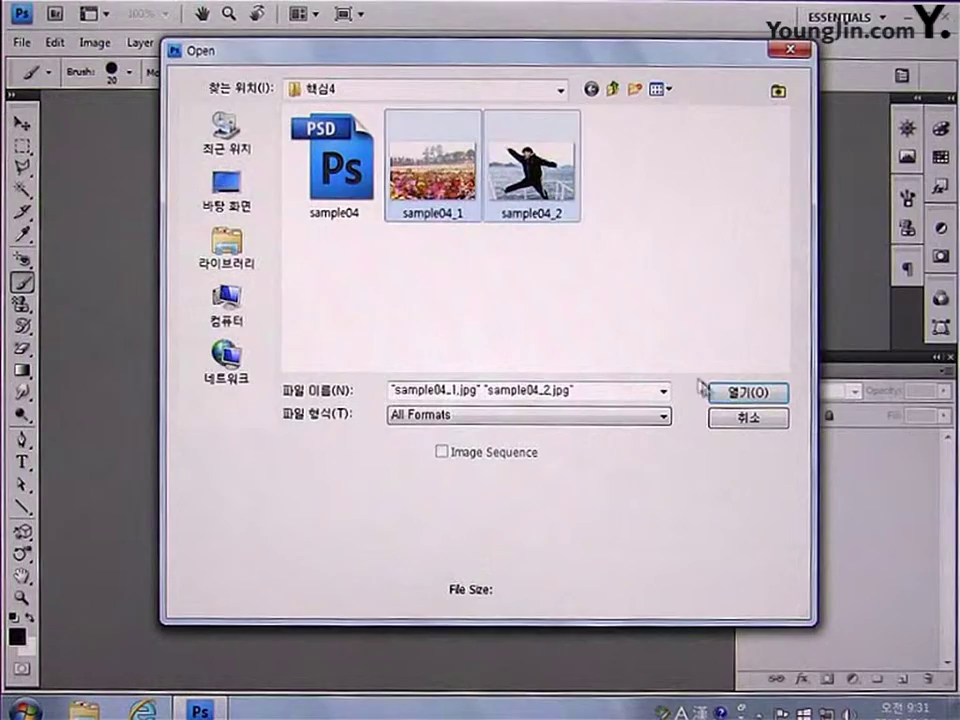
{"action": "left_click", "coordinate": [727, 393]}
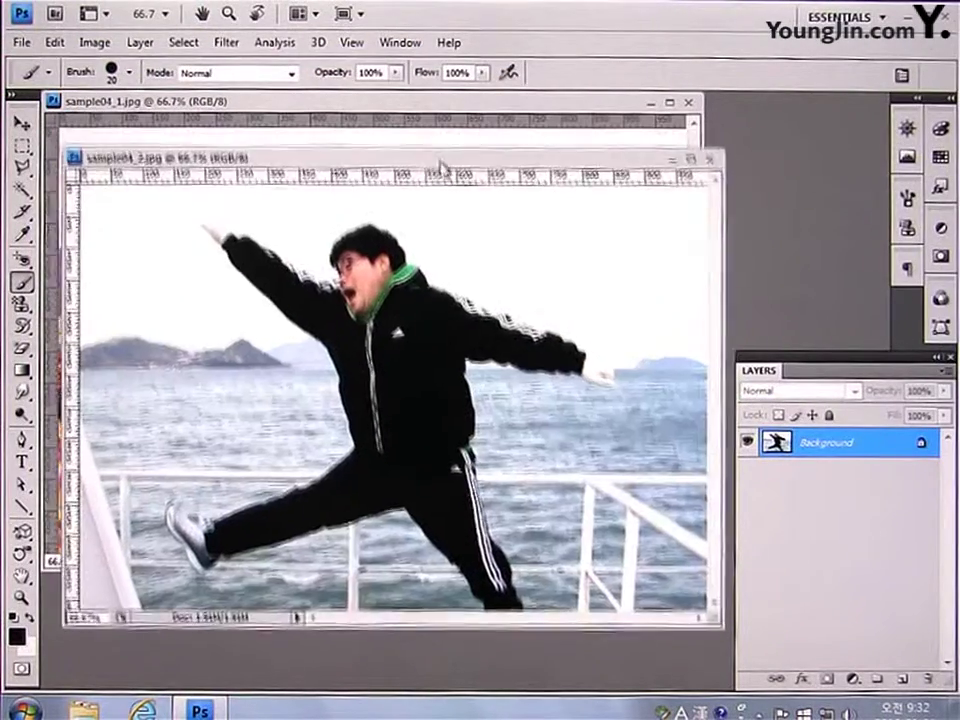
Drag the jumping man into sample04_1 as Layer 1 and close sample04_2.
{"action": "left_click_drag", "start_coordinate": [430, 127], "coordinate": [452, 228]}
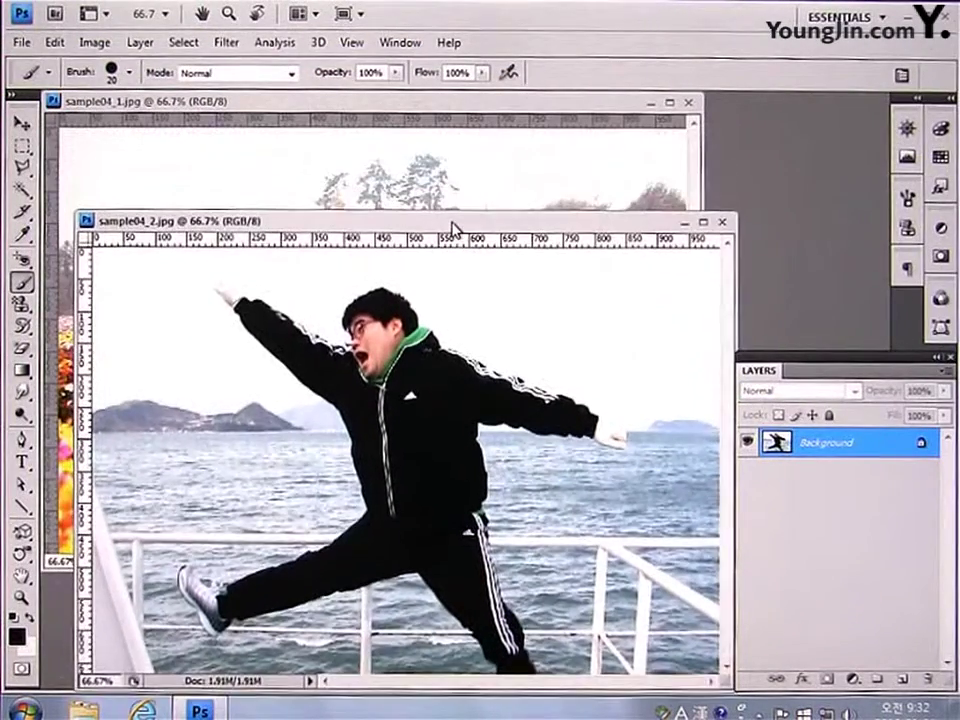
{"action": "left_click", "coordinate": [21, 122]}
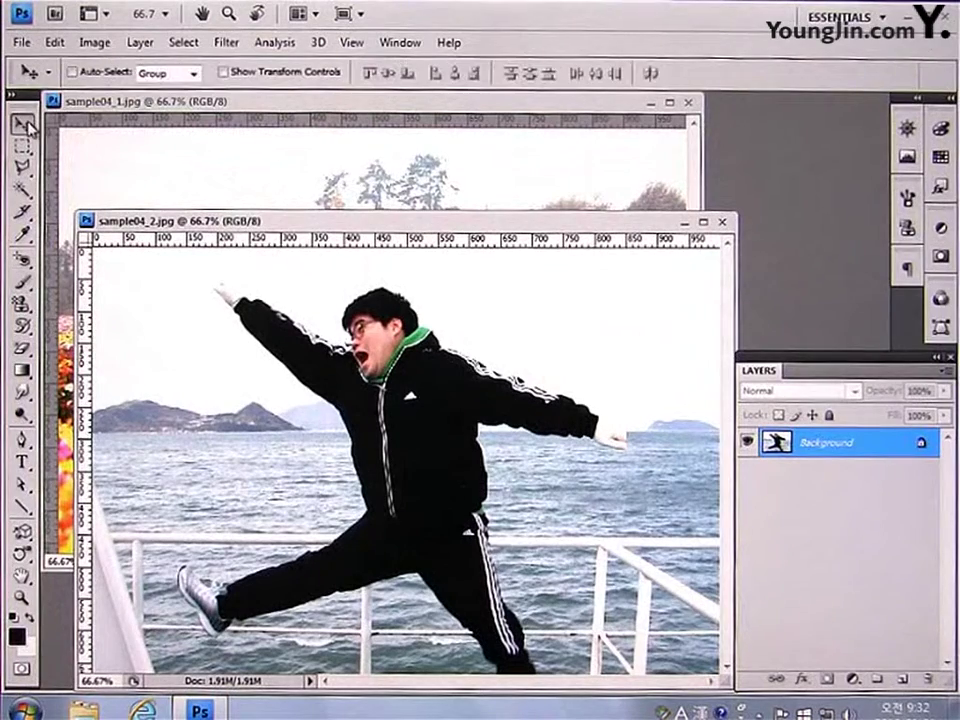
{"action": "left_click_drag", "start_coordinate": [364, 361], "coordinate": [329, 187]}
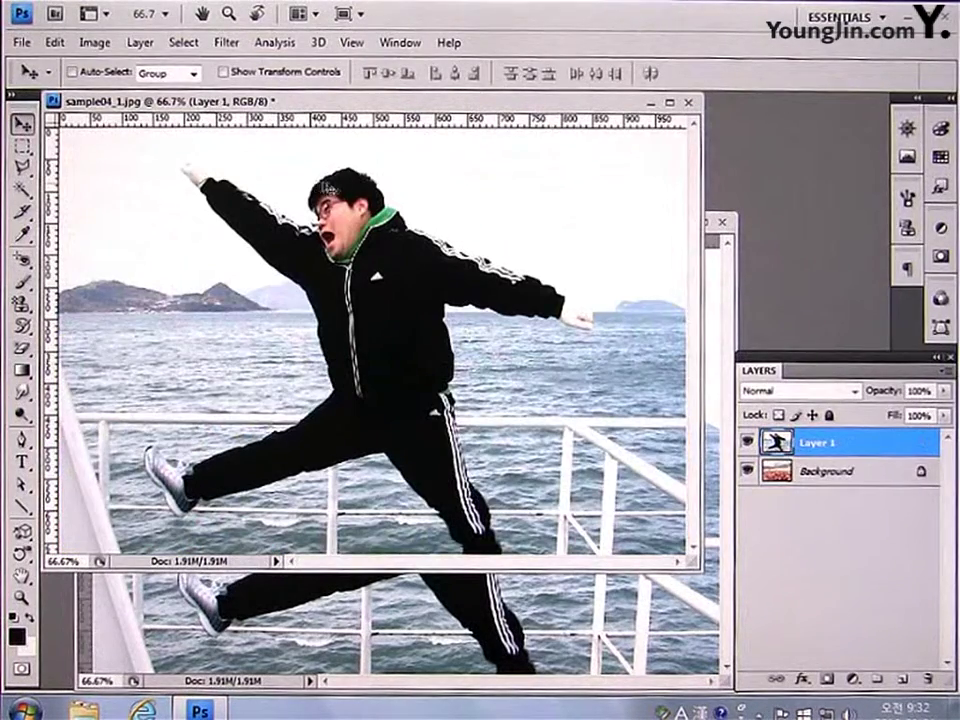
{"action": "left_click", "coordinate": [722, 226]}
{"action": "left_click", "coordinate": [724, 229]}
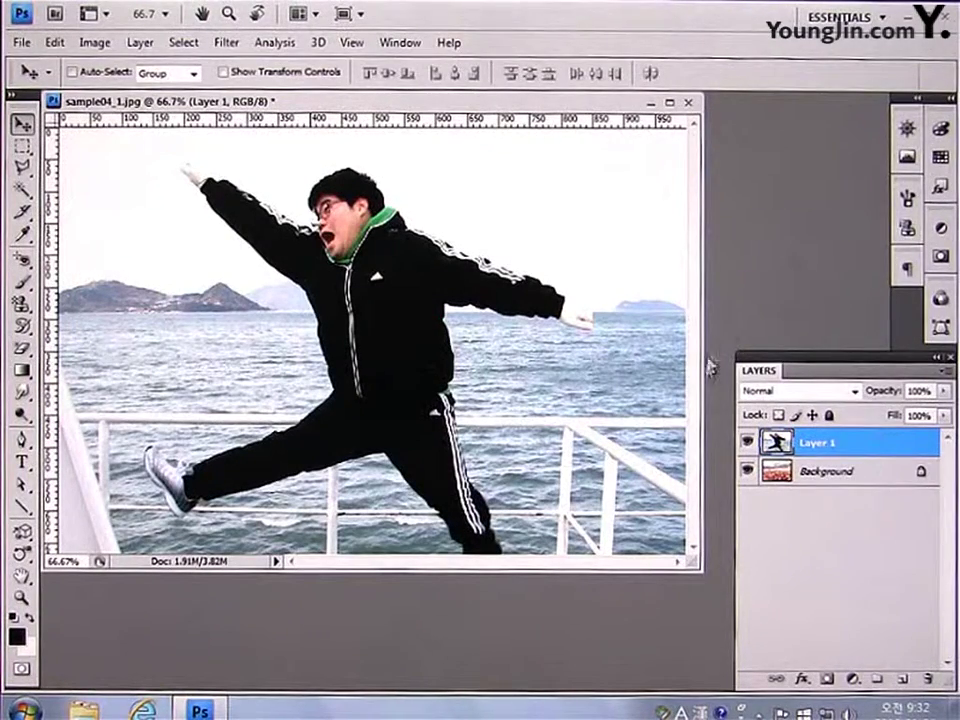
{"action": "left_click", "coordinate": [853, 468]}
{"action": "left_click", "coordinate": [855, 447]}
Add a Reveal All mask to Layer 1, then try and undo a gradient blend on it.
{"action": "left_click", "coordinate": [138, 43]}
{"action": "mouse_move", "coordinate": [210, 241]}
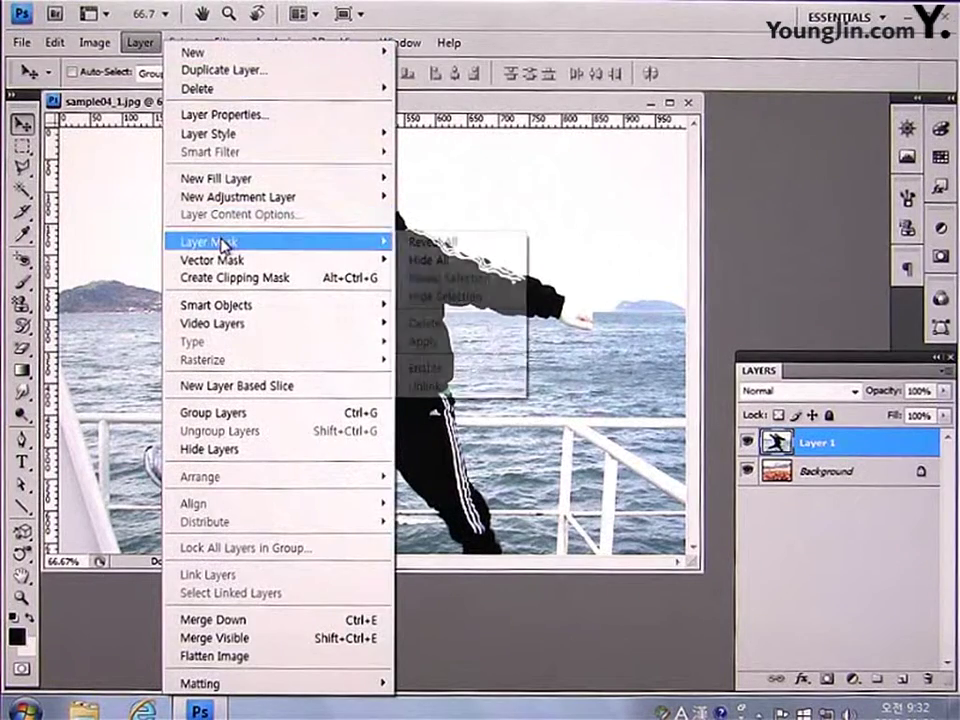
{"action": "left_click", "coordinate": [430, 244]}
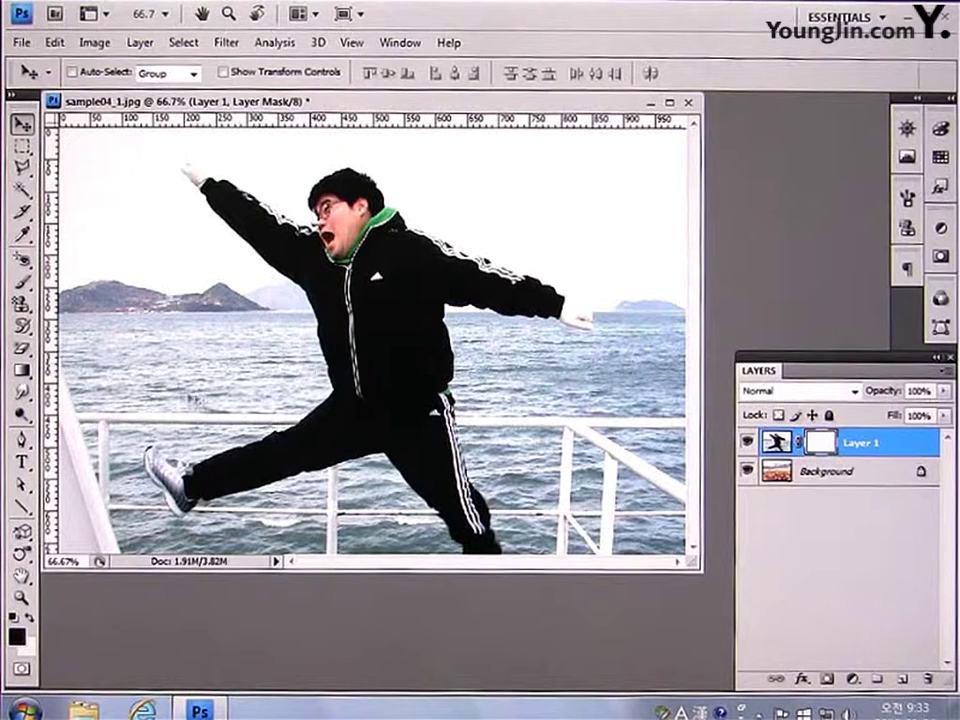
{"action": "left_click", "coordinate": [26, 370]}
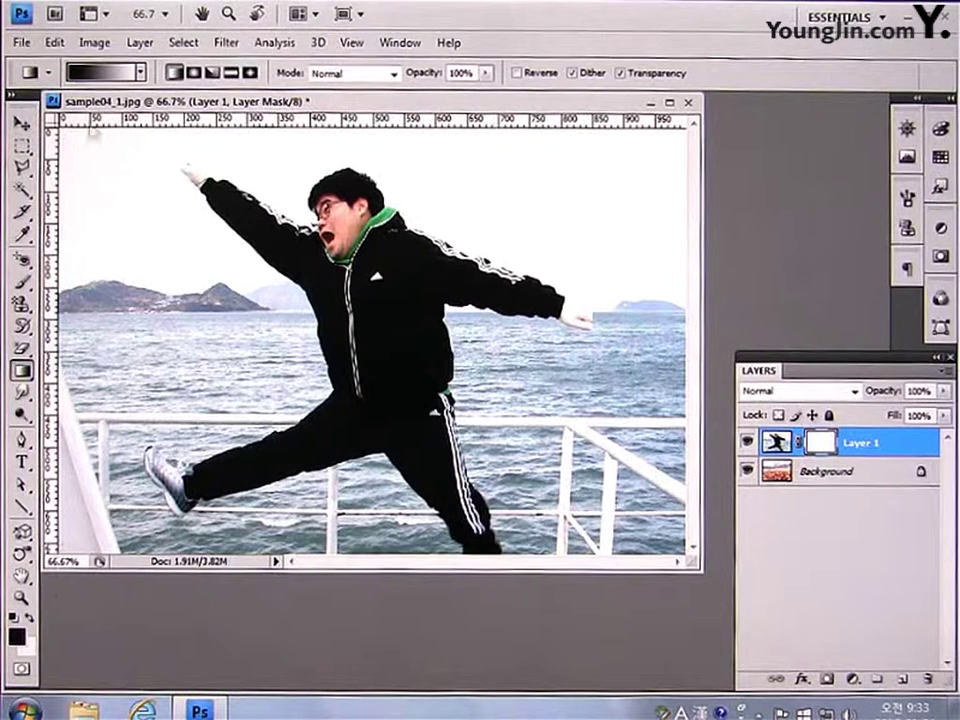
{"action": "left_click", "coordinate": [98, 73]}
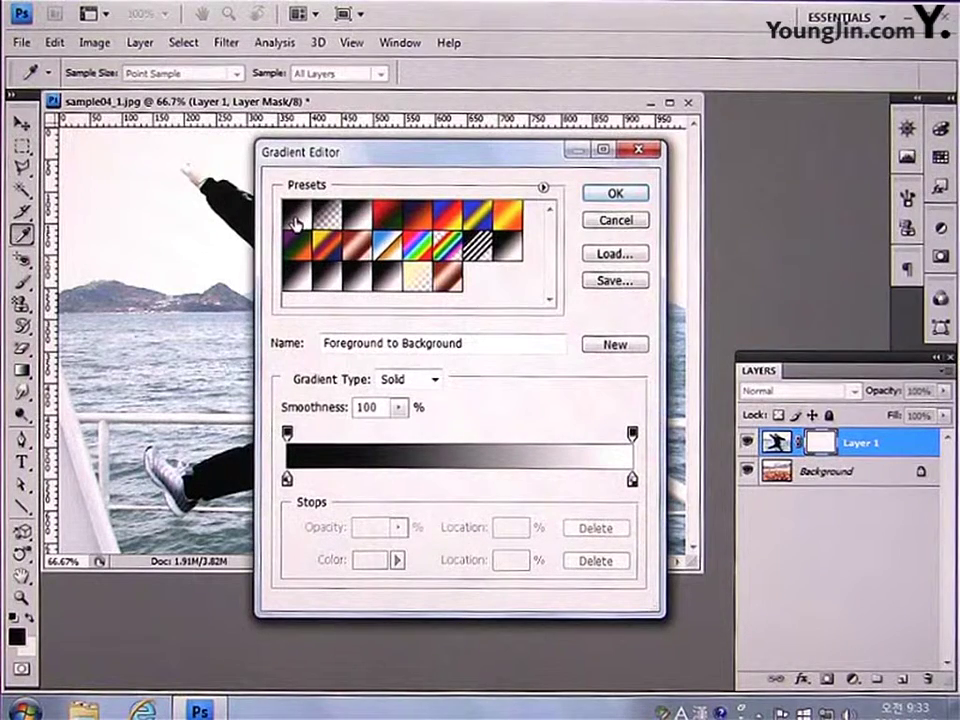
{"action": "left_click", "coordinate": [611, 194]}
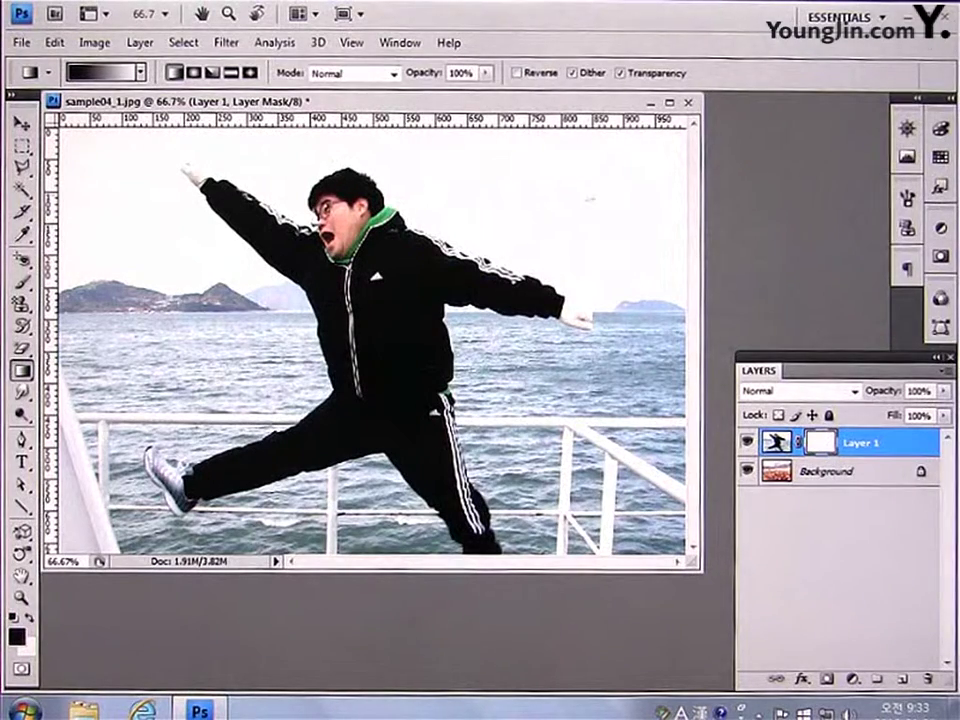
{"action": "left_click_drag", "start_coordinate": [76, 340], "coordinate": [316, 341]}
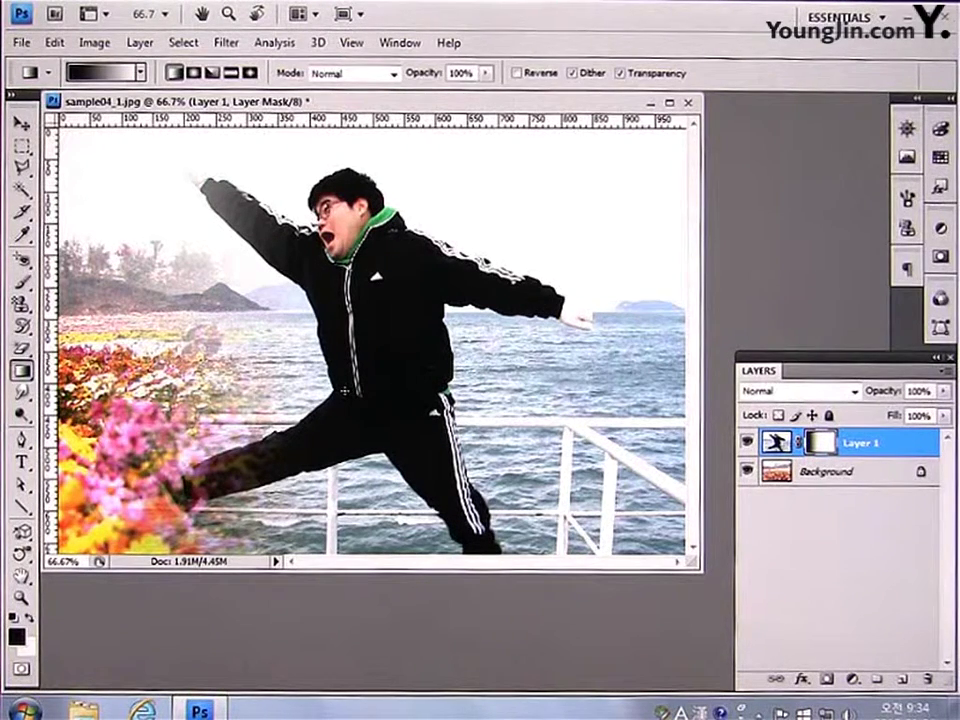
{"action": "key", "text": "ctrl+z"}
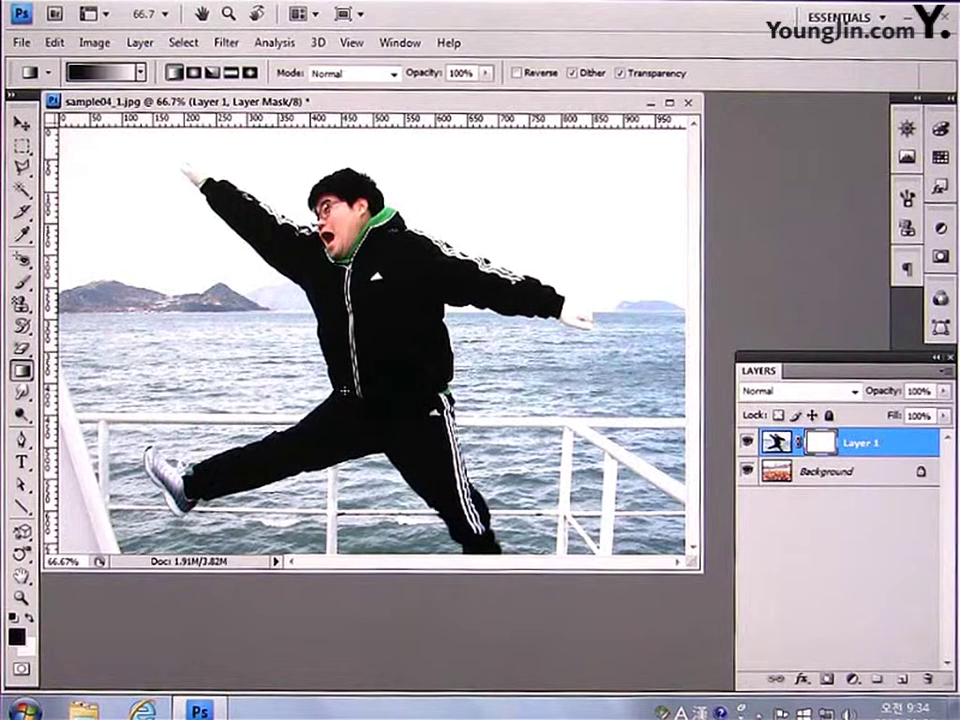
Pick a 19 px hard round brush and enlarge it to 80 px.
{"action": "left_click", "coordinate": [30, 284]}
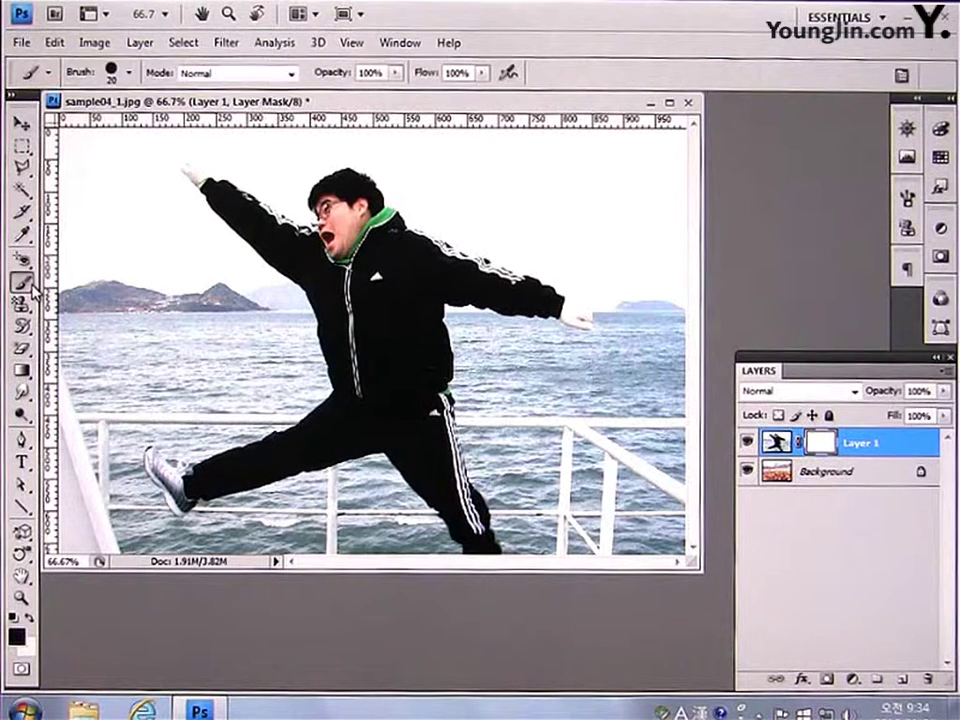
{"action": "left_click", "coordinate": [128, 73]}
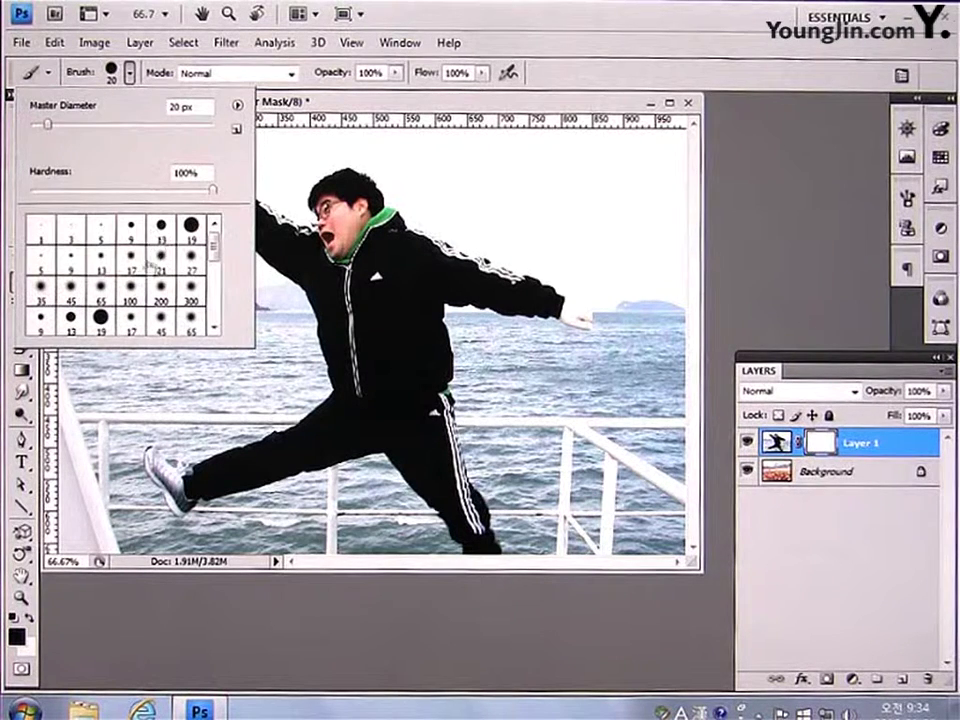
{"action": "left_click", "coordinate": [100, 318]}
{"action": "left_click", "coordinate": [258, 88]}
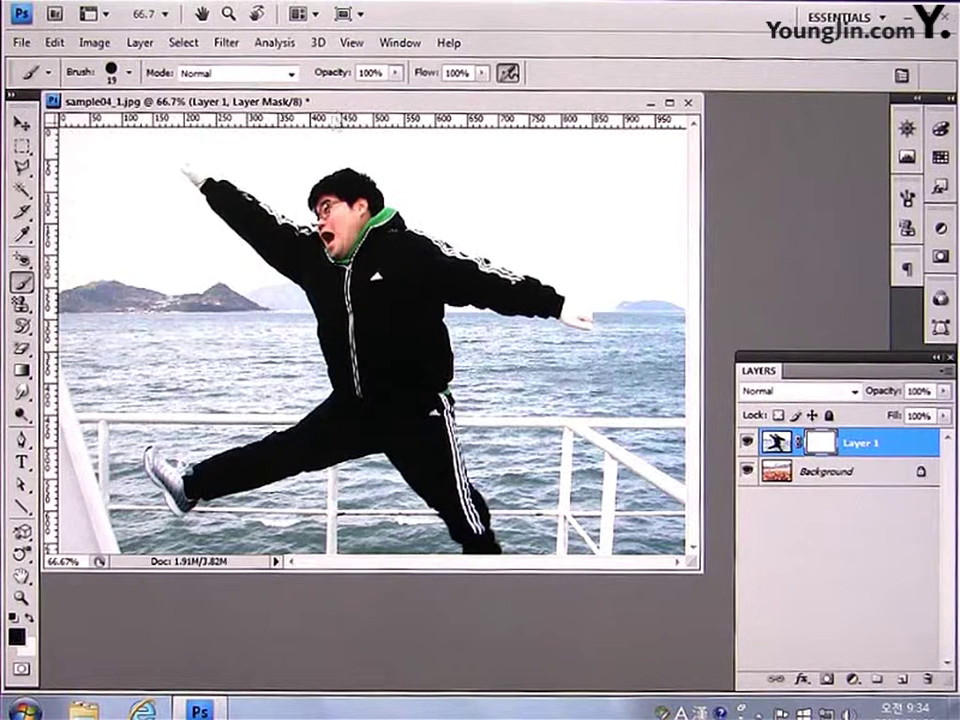
{"action": "key", "text": "bracketright"}
{"action": "key", "text": "bracketright"}
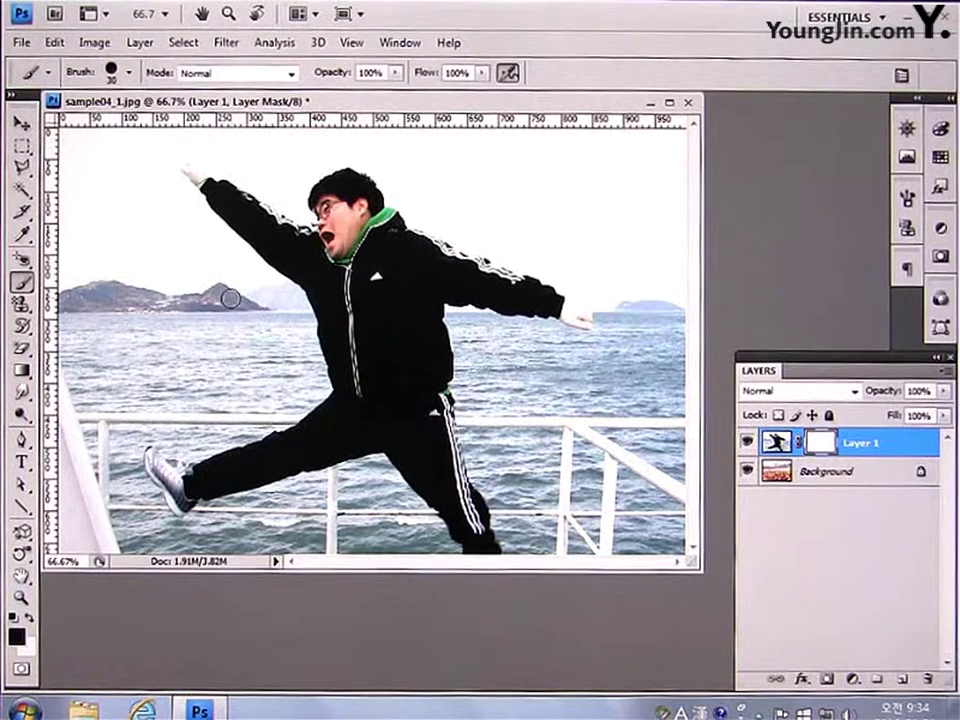
{"action": "key", "text": "bracketright"}
{"action": "key", "text": "bracketright"}
{"action": "key", "text": "bracketright"}
{"action": "key", "text": "bracketright"}
{"action": "key", "text": "bracketright"}
Paint the mask at 80, 150 and 45 px to reveal flowers and island around the man.
{"action": "left_click_drag", "start_coordinate": [231, 297], "coordinate": [170, 230]}
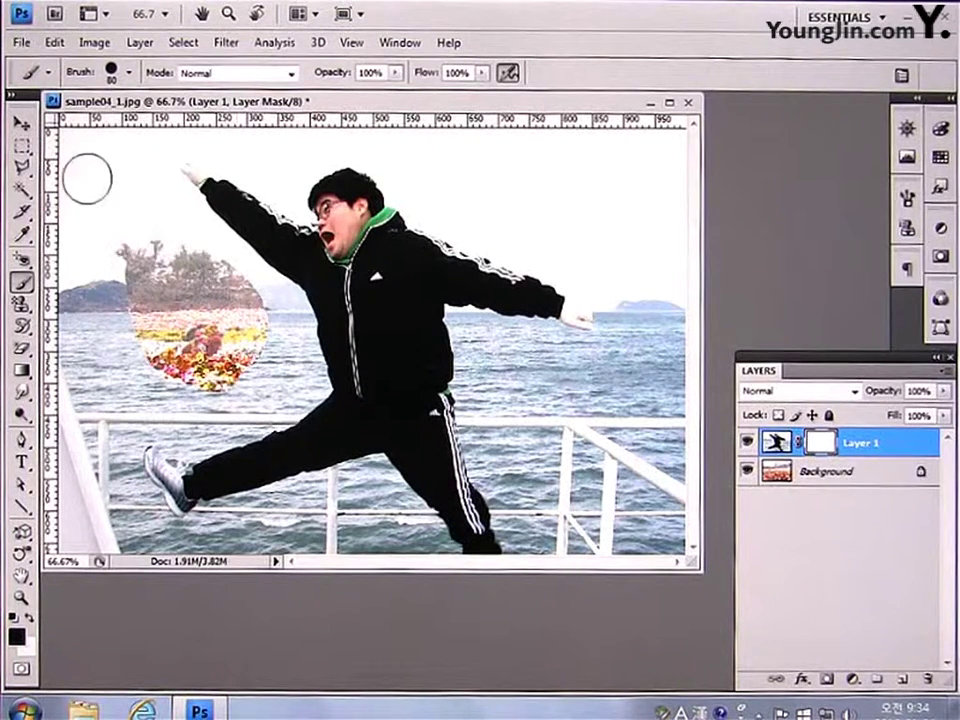
{"action": "mouse_move", "coordinate": [86, 176]}
{"action": "left_mouse_down"}
{"action": "mouse_move", "coordinate": [96, 381]}
{"action": "mouse_move", "coordinate": [110, 230]}
{"action": "mouse_move", "coordinate": [230, 385]}
{"action": "mouse_move", "coordinate": [100, 290]}
{"action": "left_mouse_up"}
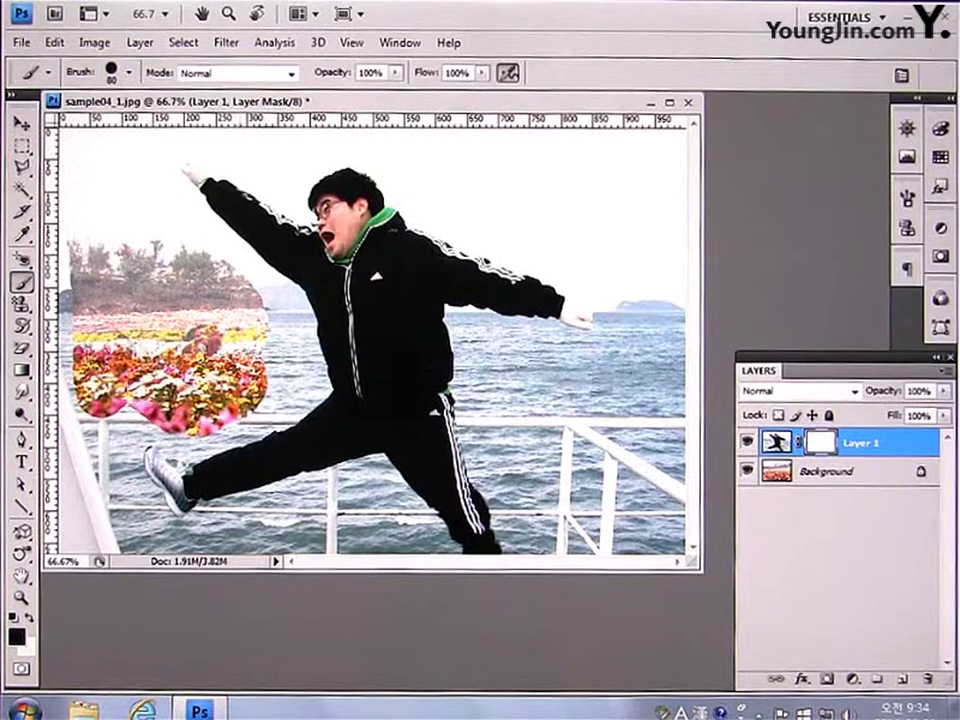
{"action": "key", "text": "bracketright"}
{"action": "key", "text": "bracketright"}
{"action": "key", "text": "bracketright"}
{"action": "key", "text": "bracketright"}
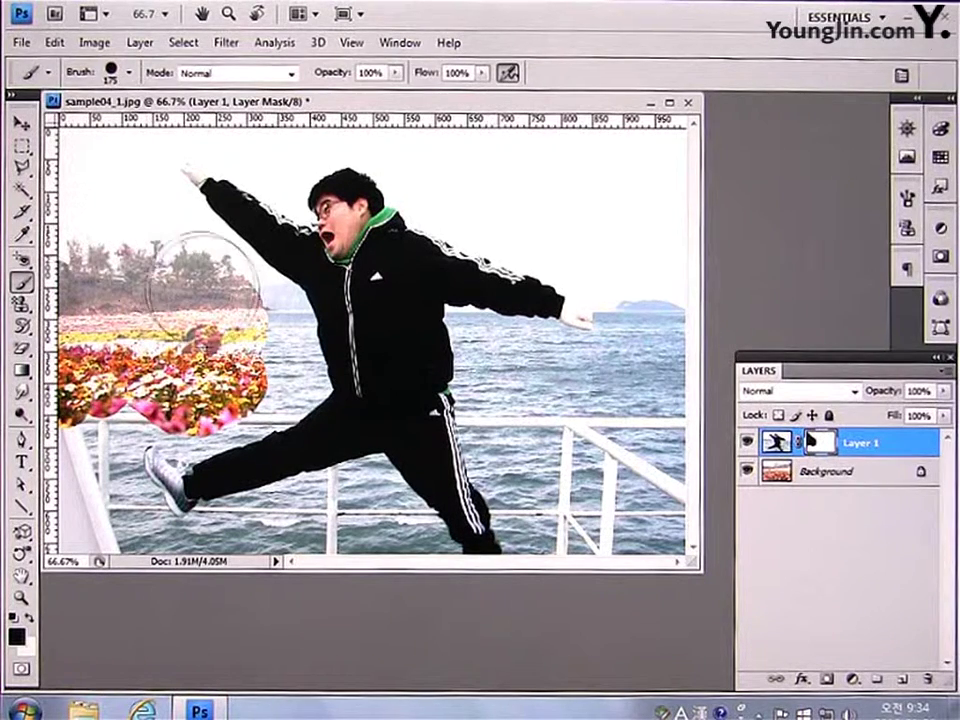
{"action": "left_click_drag", "start_coordinate": [214, 246], "coordinate": [110, 450]}
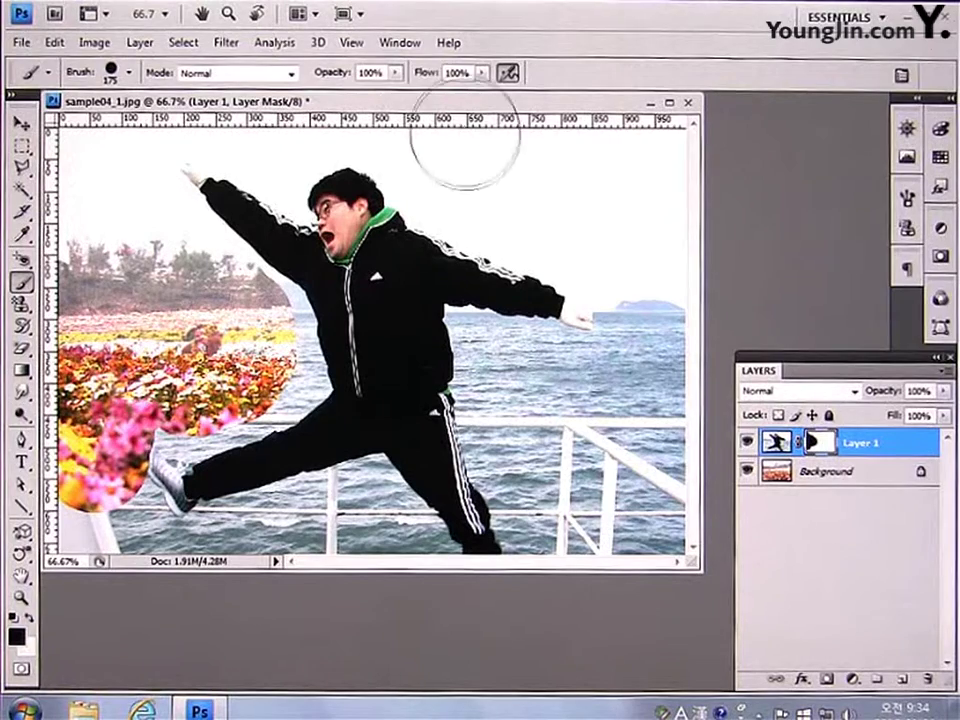
{"action": "mouse_move", "coordinate": [460, 150]}
{"action": "left_mouse_down"}
{"action": "mouse_move", "coordinate": [580, 170]}
{"action": "mouse_move", "coordinate": [640, 300]}
{"action": "mouse_move", "coordinate": [523, 388]}
{"action": "left_mouse_up"}
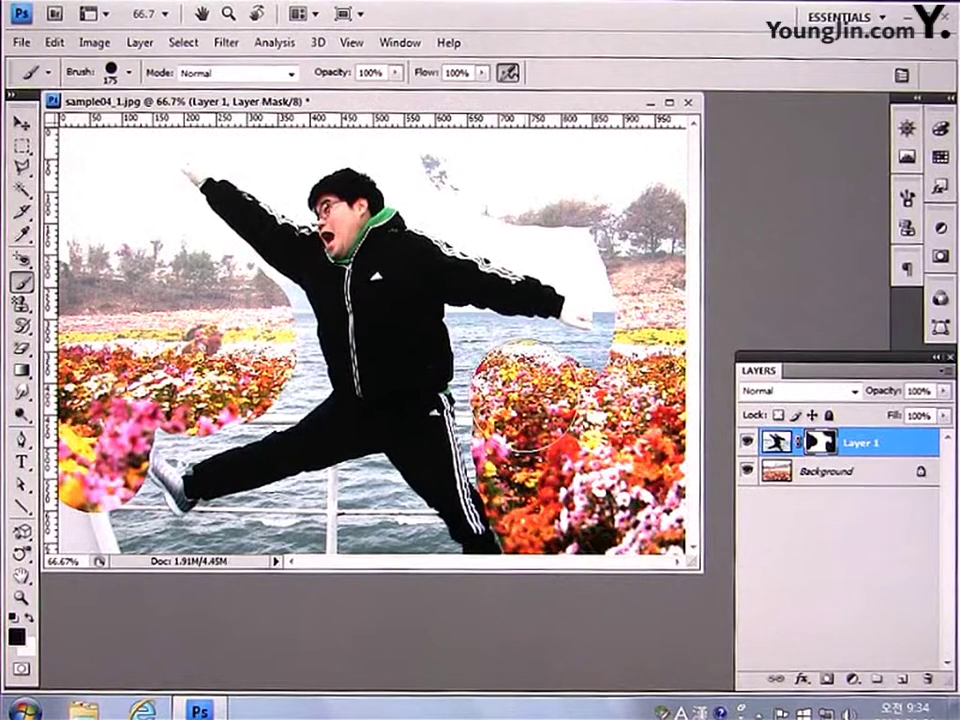
{"action": "key", "text": "bracketleft"}
{"action": "key", "text": "bracketleft"}
{"action": "key", "text": "bracketleft"}
{"action": "key", "text": "bracketleft"}
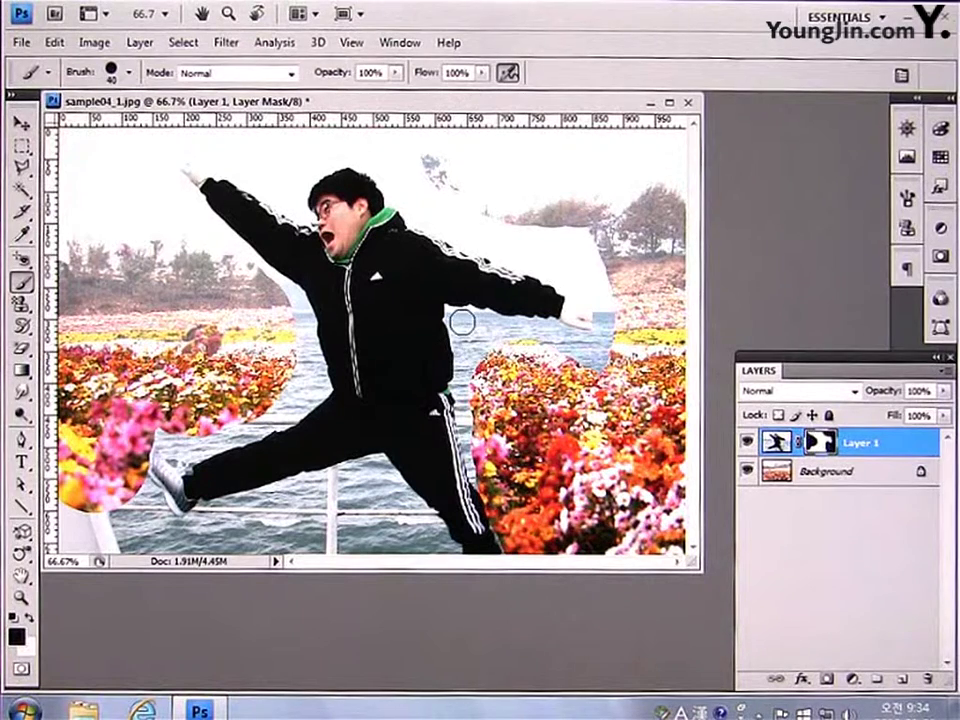
{"action": "mouse_move", "coordinate": [456, 315]}
{"action": "left_mouse_down"}
{"action": "mouse_move", "coordinate": [534, 330]}
{"action": "mouse_move", "coordinate": [612, 320]}
{"action": "mouse_move", "coordinate": [604, 285]}
{"action": "mouse_move", "coordinate": [500, 230]}
{"action": "mouse_move", "coordinate": [599, 277]}
{"action": "mouse_move", "coordinate": [440, 200]}
{"action": "mouse_move", "coordinate": [399, 146]}
{"action": "mouse_move", "coordinate": [524, 252]}
{"action": "left_mouse_up"}
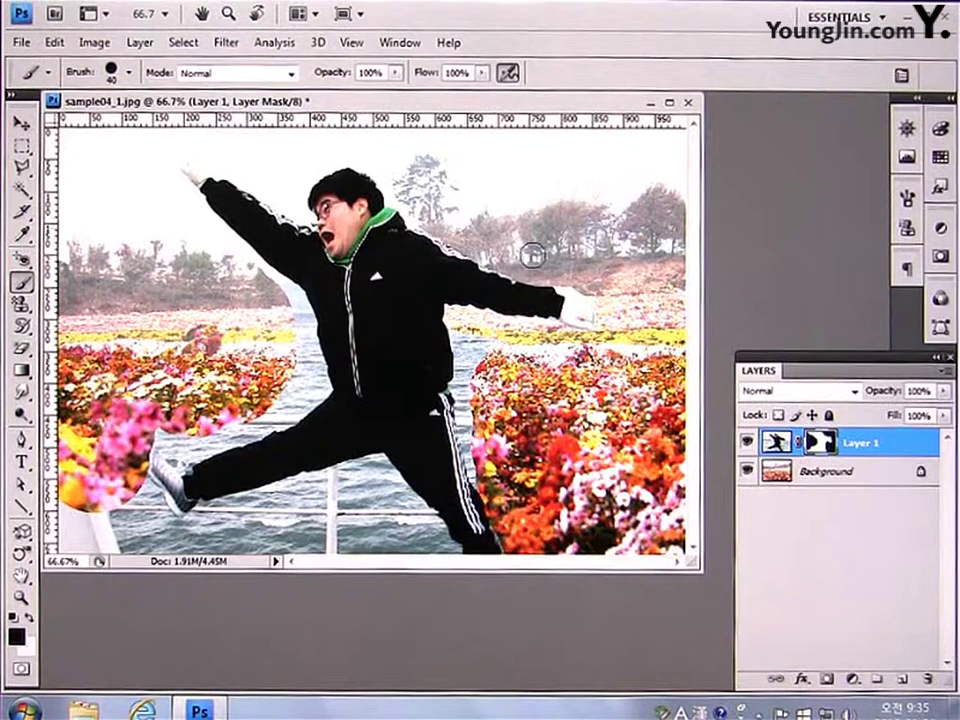
{"action": "mouse_move", "coordinate": [476, 339]}
{"action": "left_mouse_down"}
{"action": "mouse_move", "coordinate": [465, 344]}
{"action": "mouse_move", "coordinate": [480, 420]}
{"action": "mouse_move", "coordinate": [533, 491]}
{"action": "left_mouse_up"}
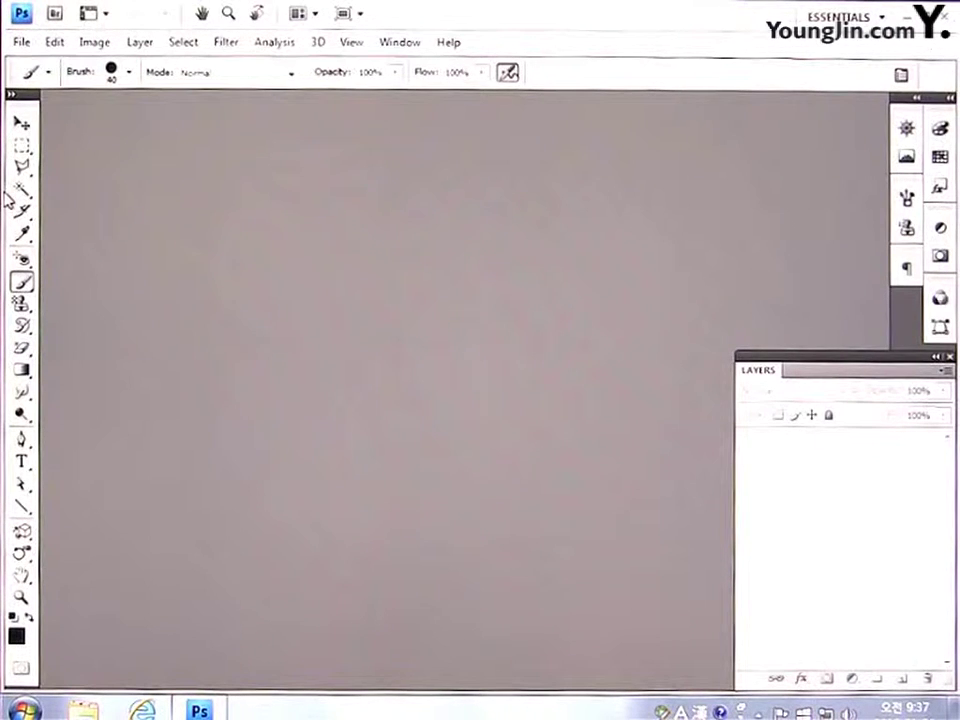
Open sample05.jpg, the night photo of people holding sparklers.
{"action": "left_click", "coordinate": [21, 42]}
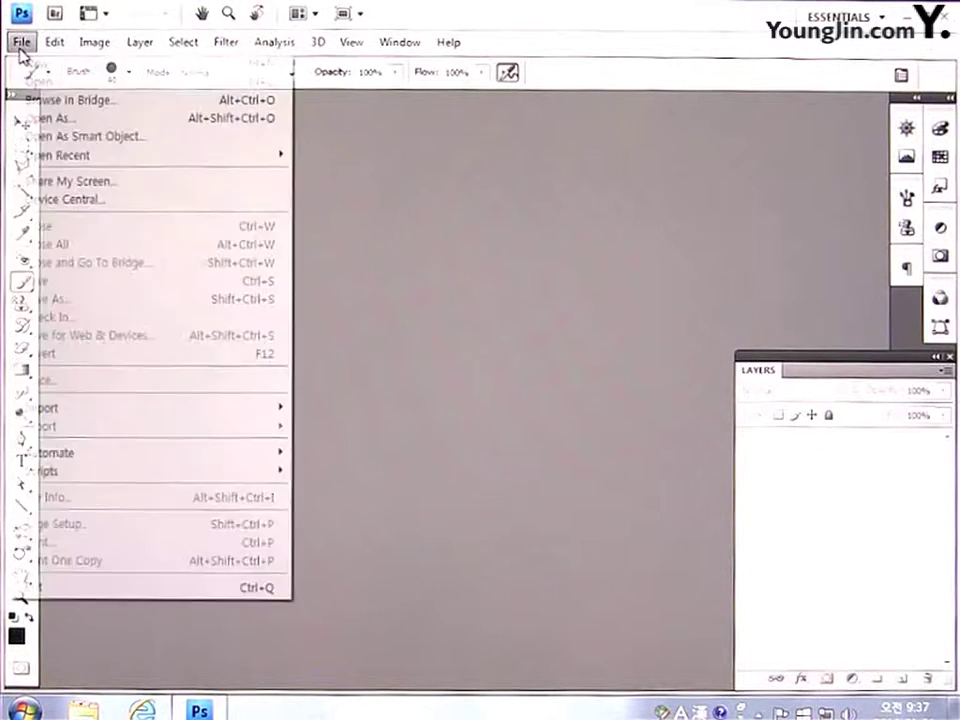
{"action": "left_click", "coordinate": [40, 81]}
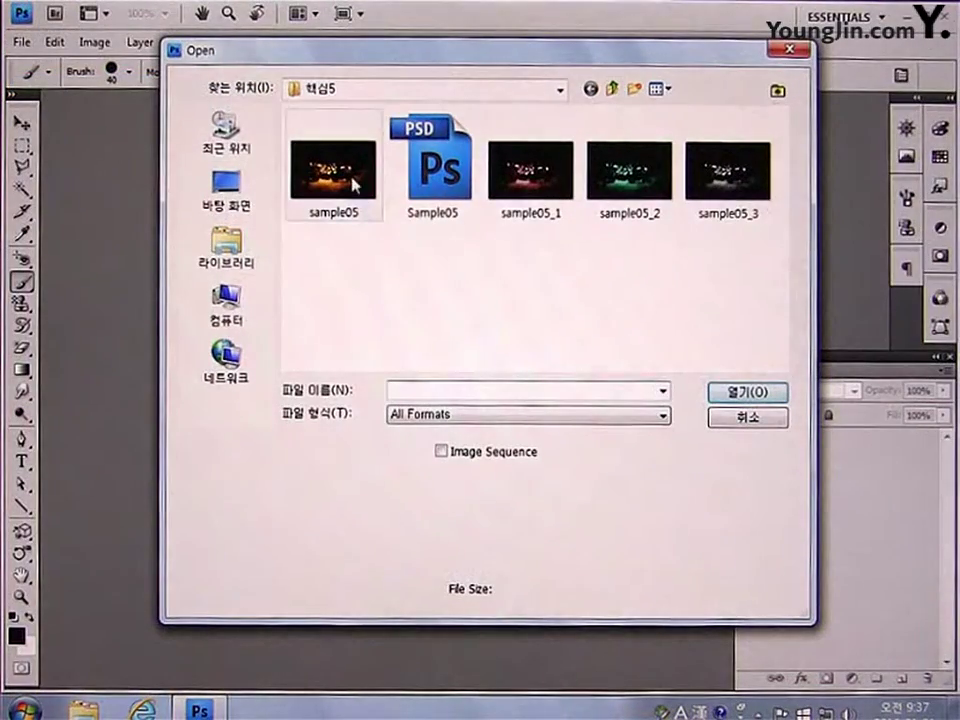
{"action": "left_click", "coordinate": [333, 172]}
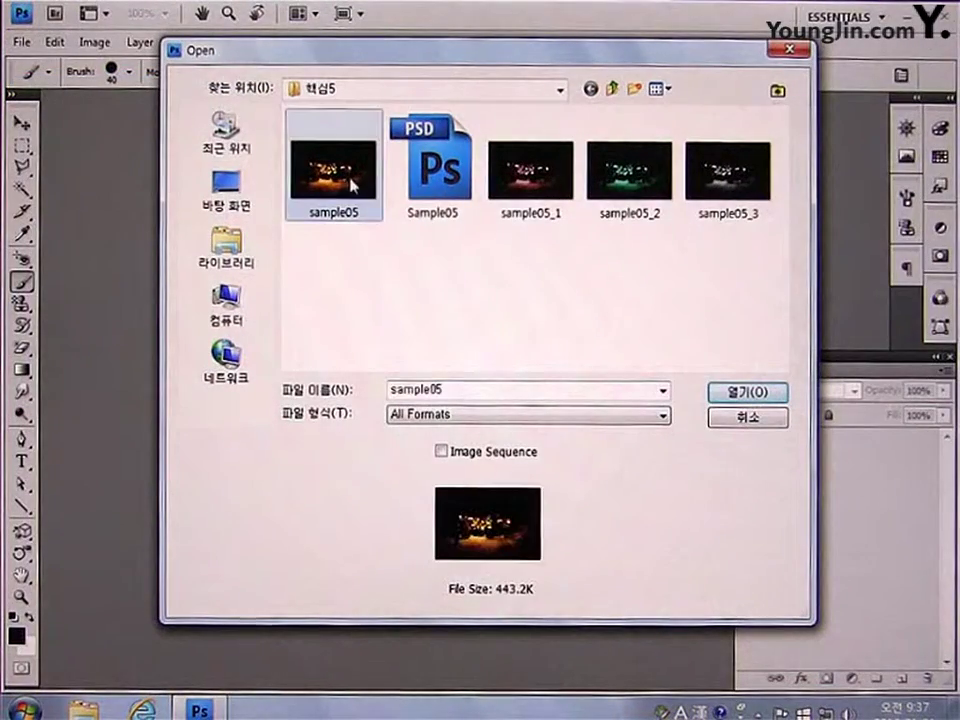
{"action": "left_click", "coordinate": [752, 393]}
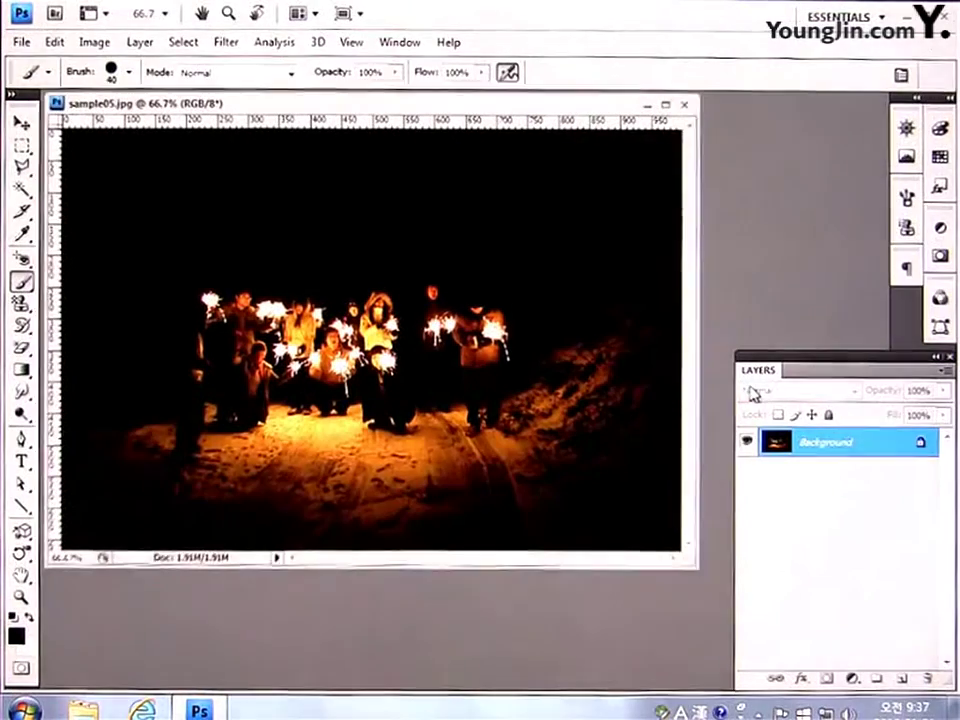
{"action": "left_click", "coordinate": [94, 45]}
{"action": "mouse_move", "coordinate": [123, 91]}
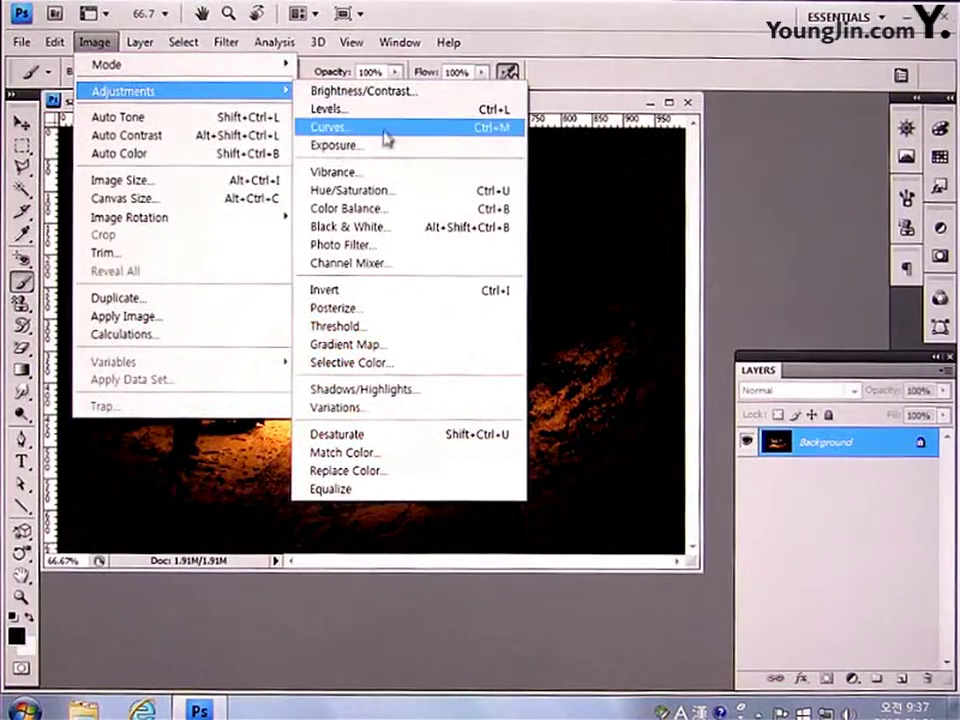
Experiment with Hue/Saturation: Colorize a vivid green tint, then turn Colorize off and desaturate to grayscale.
{"action": "left_click", "coordinate": [380, 190]}
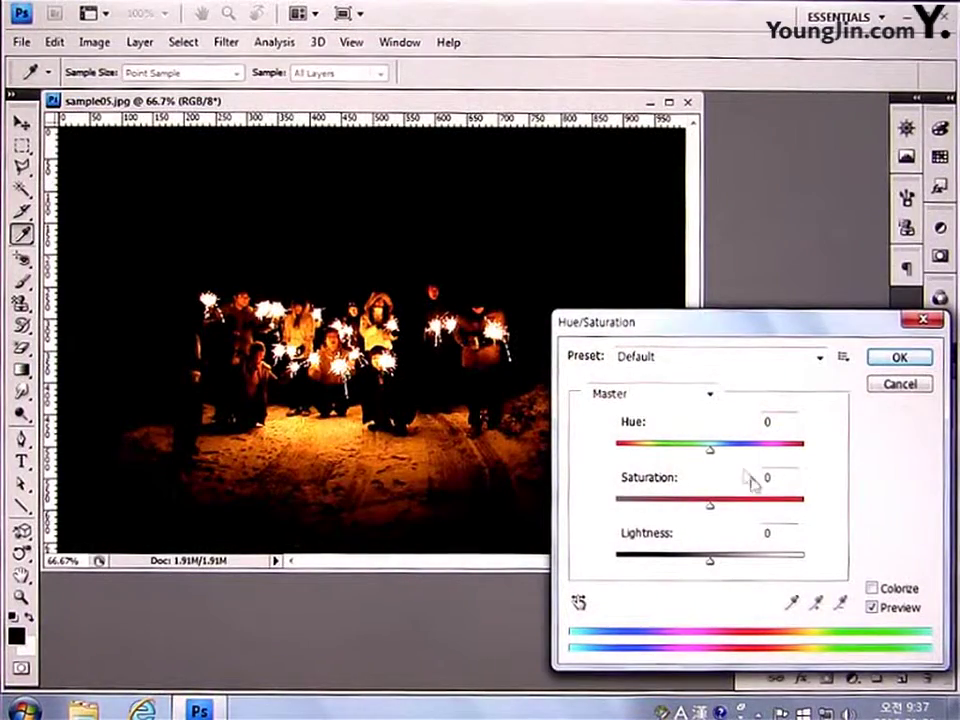
{"action": "left_click", "coordinate": [872, 589]}
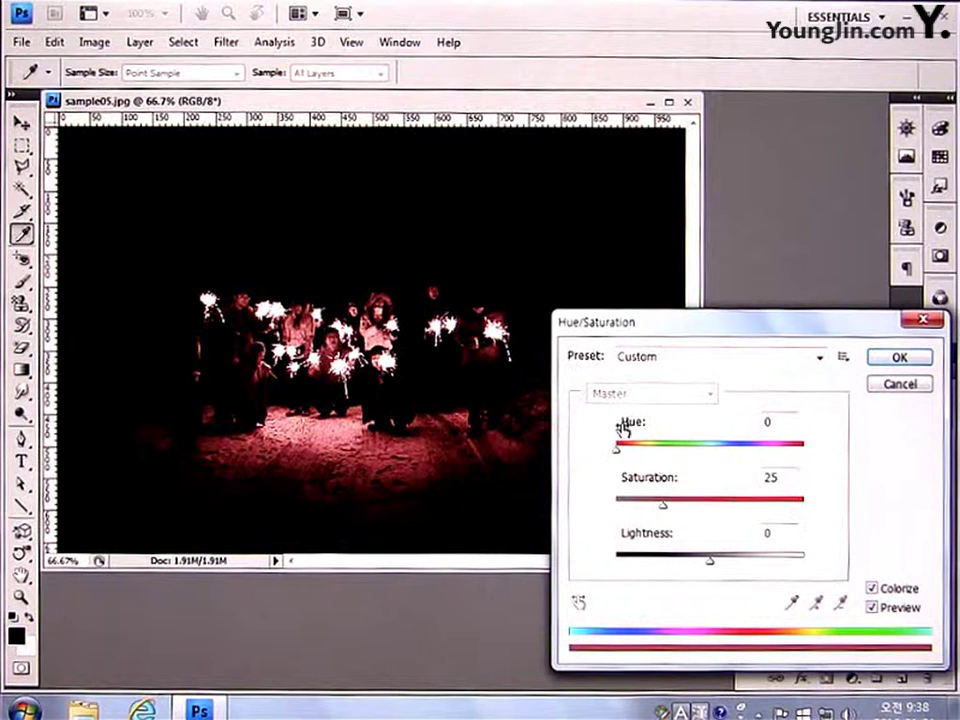
{"action": "mouse_move", "coordinate": [618, 449]}
{"action": "left_mouse_down"}
{"action": "mouse_move", "coordinate": [681, 461]}
{"action": "mouse_move", "coordinate": [795, 456]}
{"action": "mouse_move", "coordinate": [698, 460]}
{"action": "left_mouse_up"}
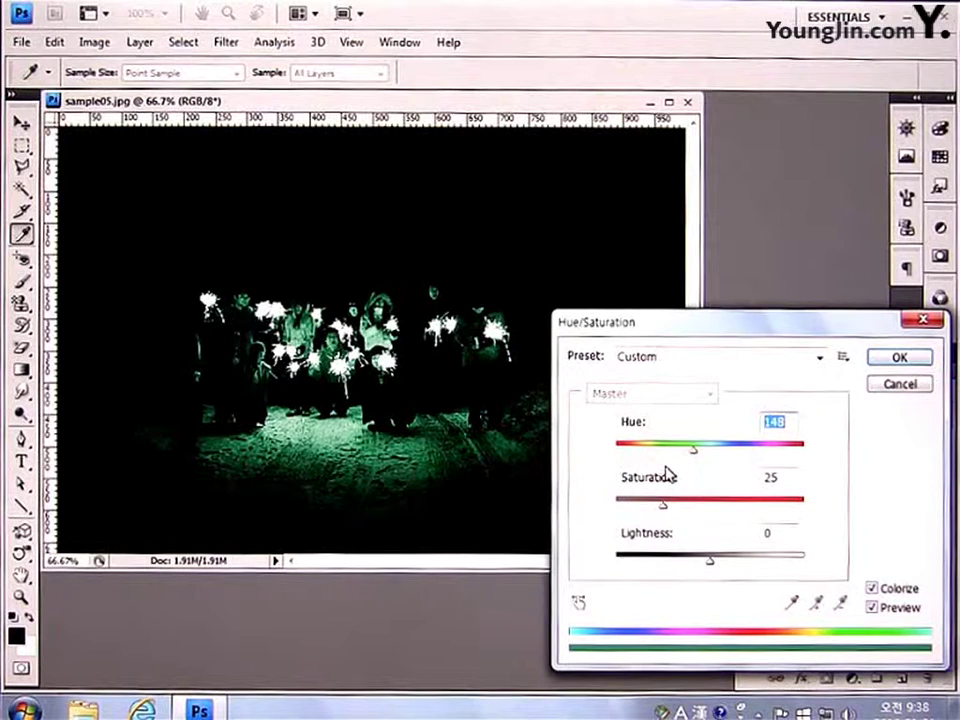
{"action": "mouse_move", "coordinate": [666, 507]}
{"action": "left_mouse_down"}
{"action": "mouse_move", "coordinate": [750, 513]}
{"action": "mouse_move", "coordinate": [650, 515]}
{"action": "mouse_move", "coordinate": [780, 506]}
{"action": "mouse_move", "coordinate": [756, 527]}
{"action": "mouse_move", "coordinate": [676, 530]}
{"action": "mouse_move", "coordinate": [634, 508]}
{"action": "mouse_move", "coordinate": [606, 521]}
{"action": "left_mouse_up"}
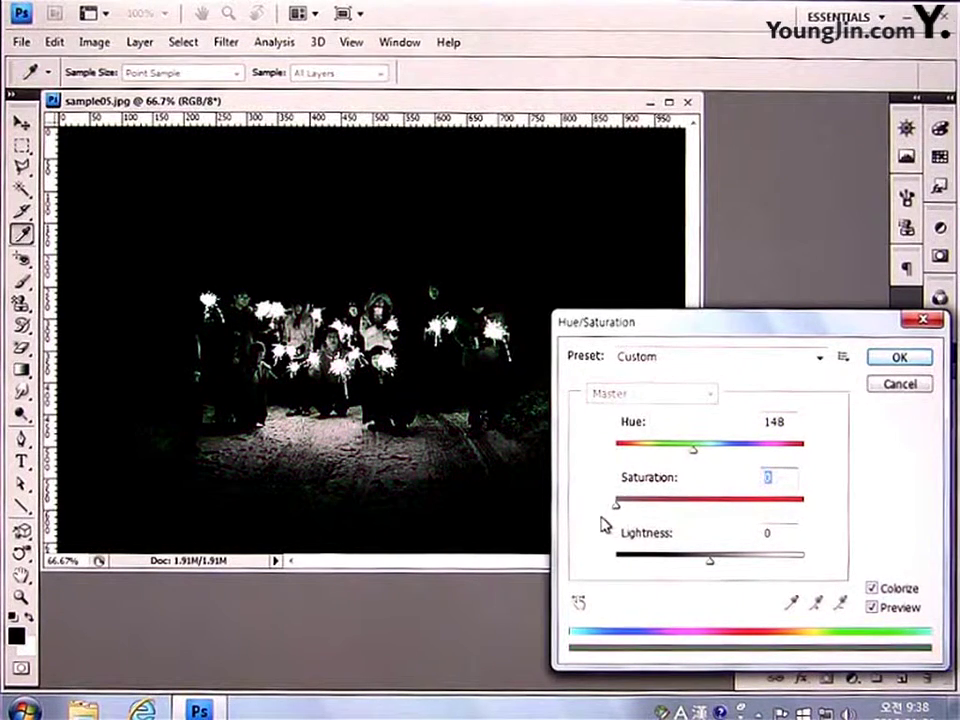
{"action": "left_click", "coordinate": [871, 589]}
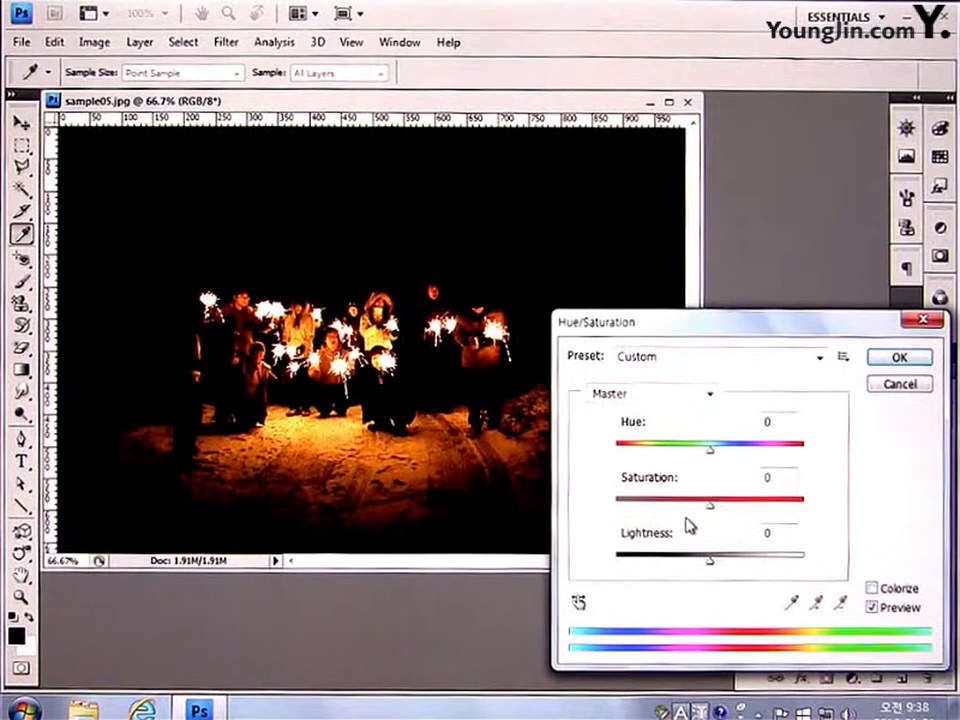
{"action": "left_click_drag", "start_coordinate": [700, 511], "coordinate": [618, 508]}
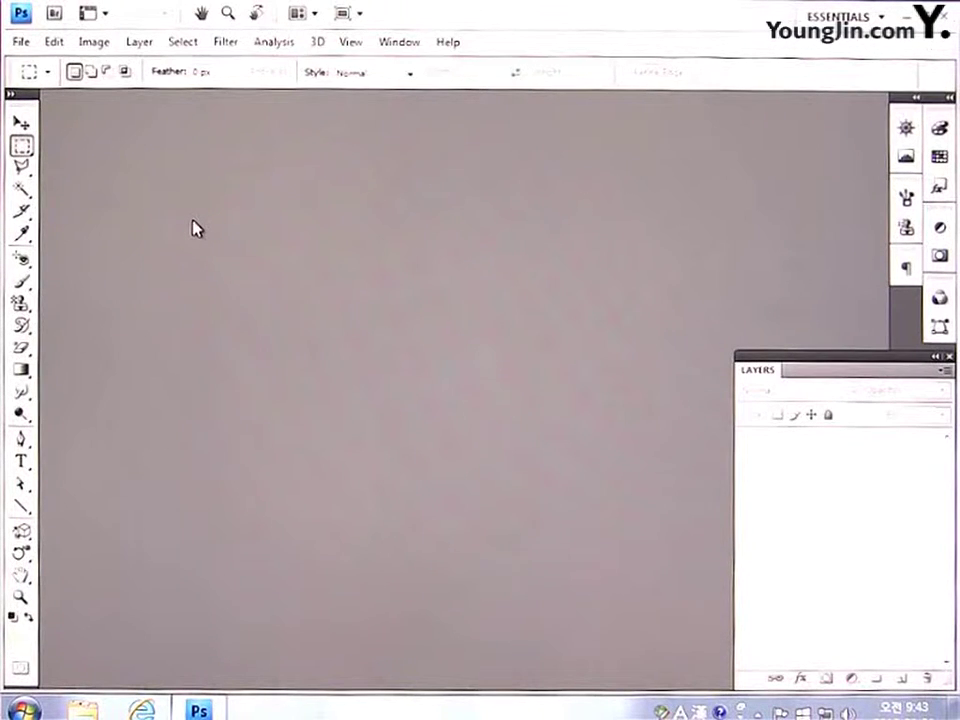
Create a new 20 × 20 pixel document.
{"action": "left_click", "coordinate": [20, 44]}
{"action": "left_click", "coordinate": [32, 61]}
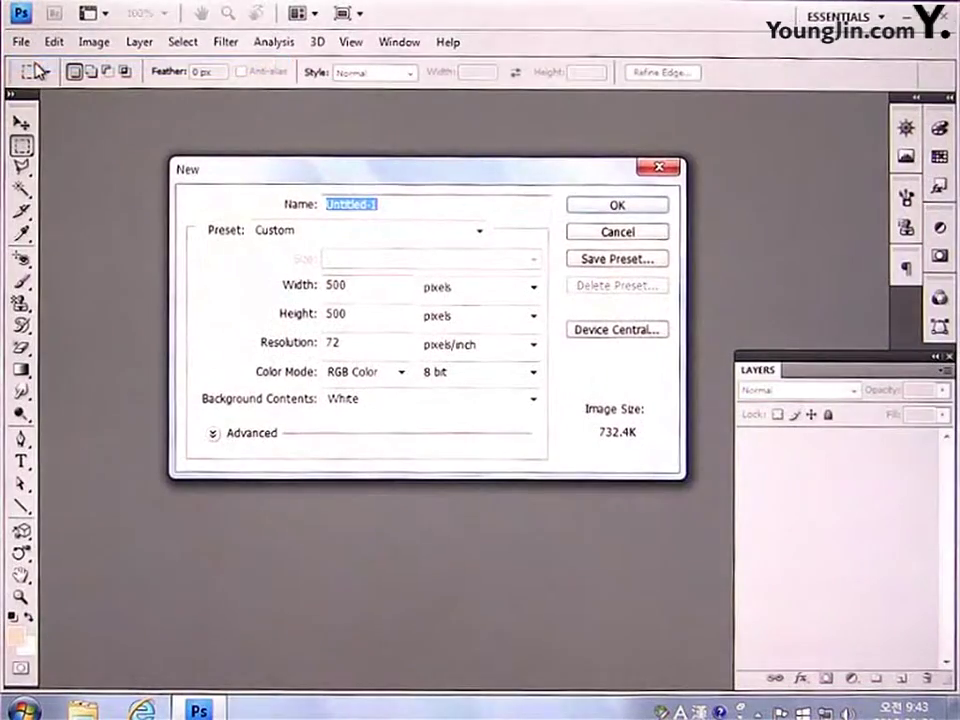
{"action": "double_click", "coordinate": [359, 285]}
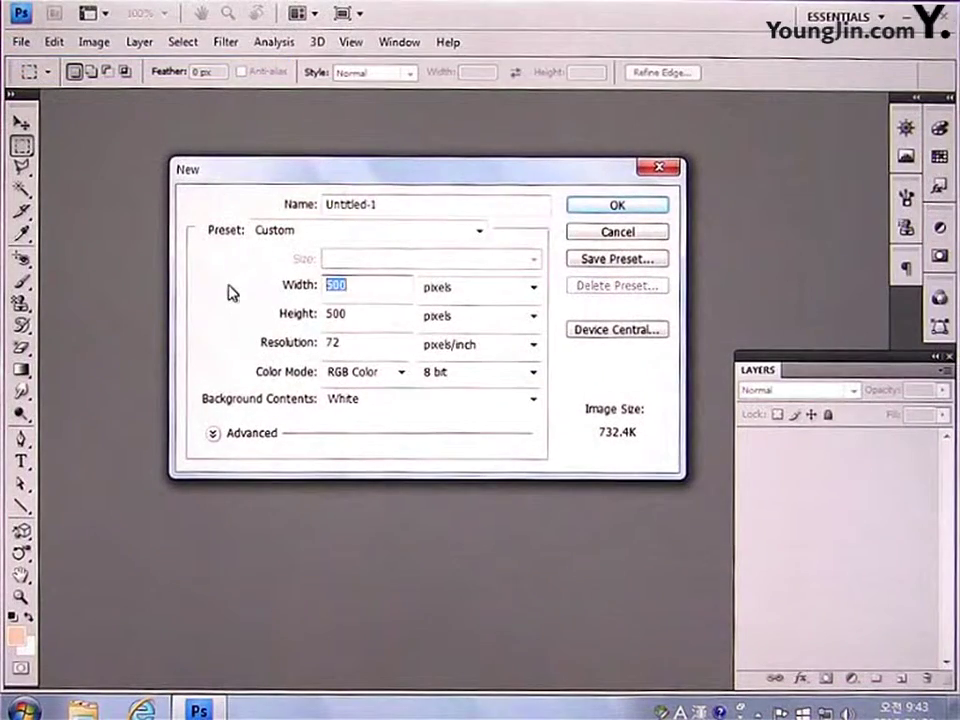
{"action": "type", "text": "20"}
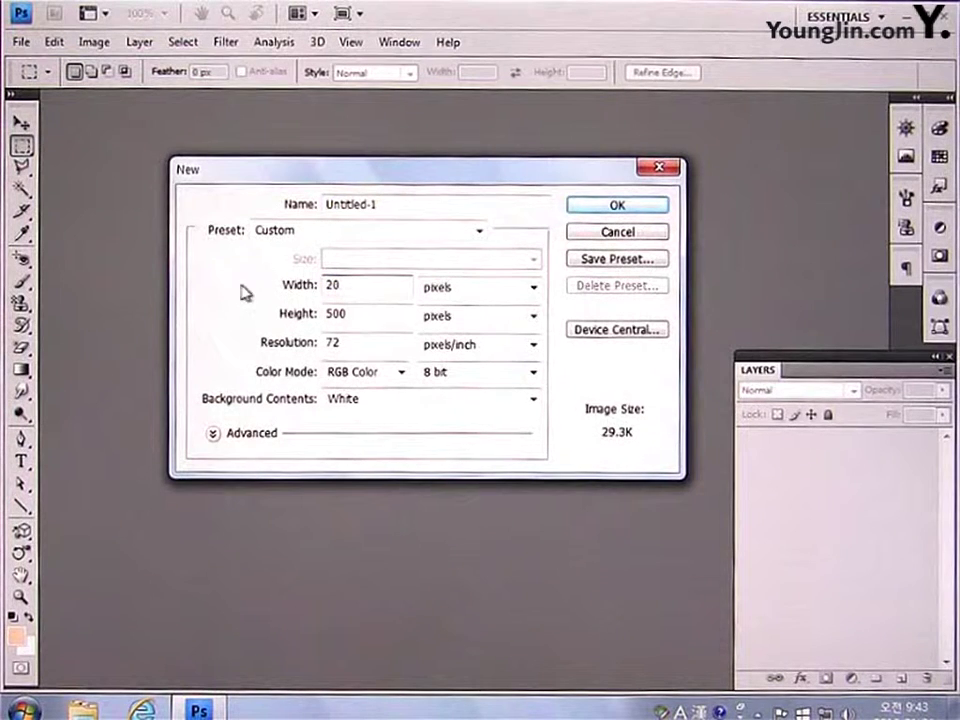
{"action": "double_click", "coordinate": [357, 314]}
{"action": "type", "text": "20"}
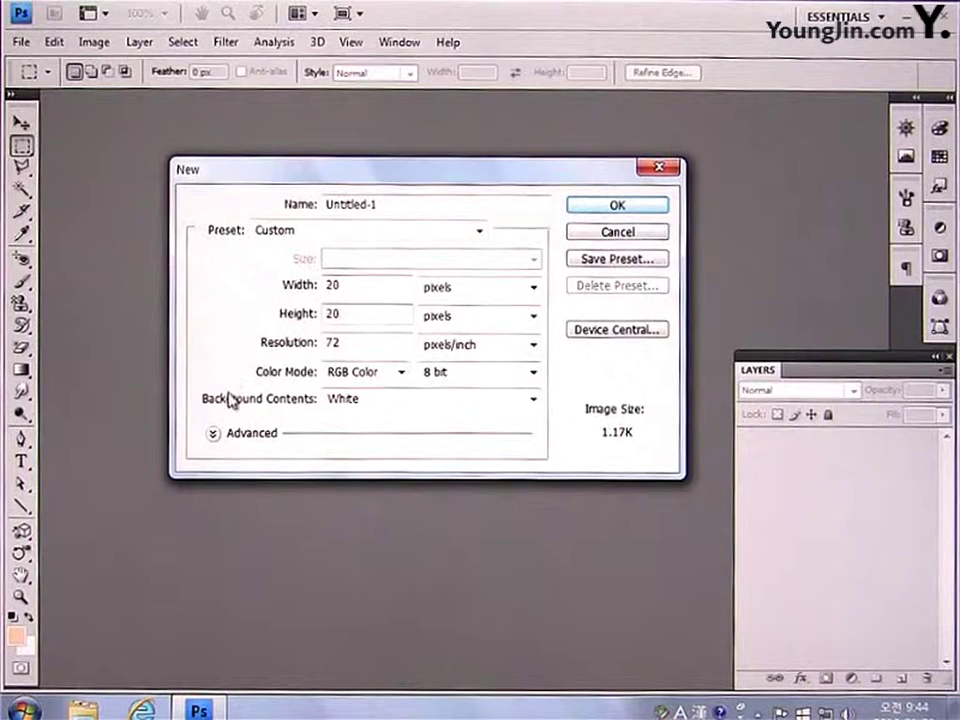
{"action": "left_click", "coordinate": [592, 206]}
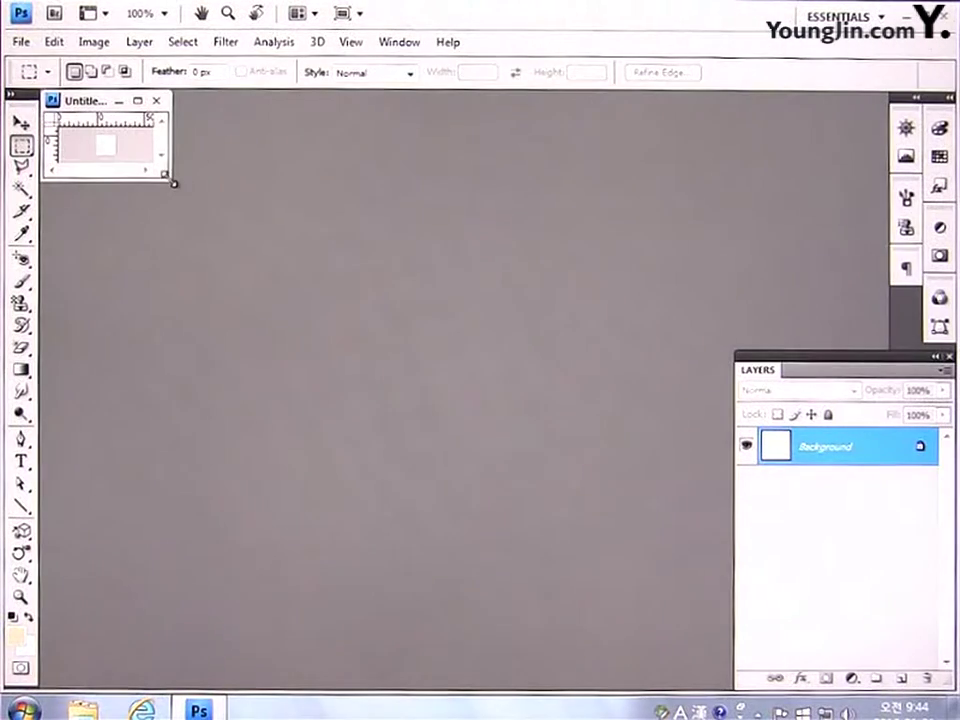
Enlarge the document window, zoom the 20 px canvas to 1200%, and set the rulers to pixels.
{"action": "left_click_drag", "start_coordinate": [172, 180], "coordinate": [364, 394]}
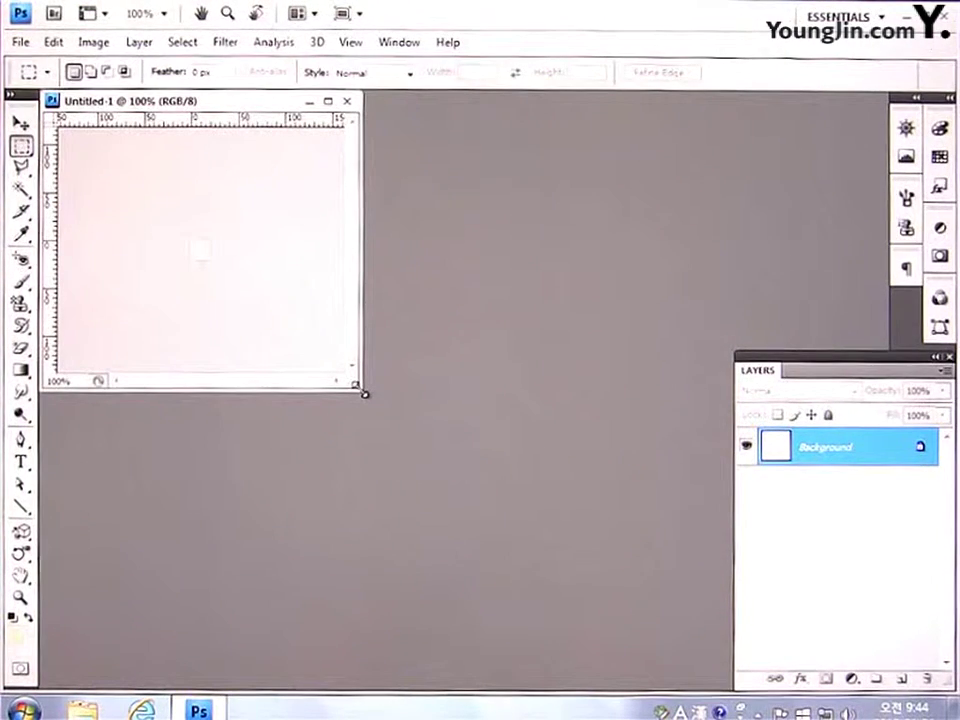
{"action": "key", "text": "ctrl+plus"}
{"action": "key", "text": "ctrl+plus"}
{"action": "key", "text": "ctrl+plus"}
{"action": "key", "text": "ctrl+plus"}
{"action": "key", "text": "ctrl+plus"}
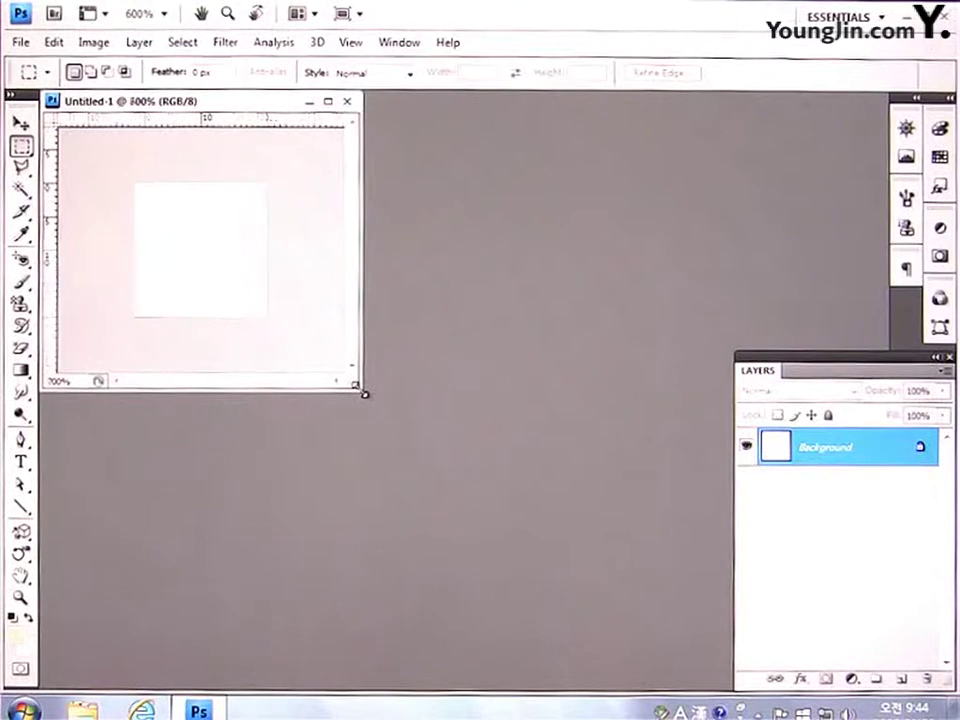
{"action": "key", "text": "ctrl+plus"}
{"action": "key", "text": "ctrl+plus"}
{"action": "key", "text": "ctrl+plus"}
{"action": "left_click_drag", "start_coordinate": [365, 394], "coordinate": [457, 489]}
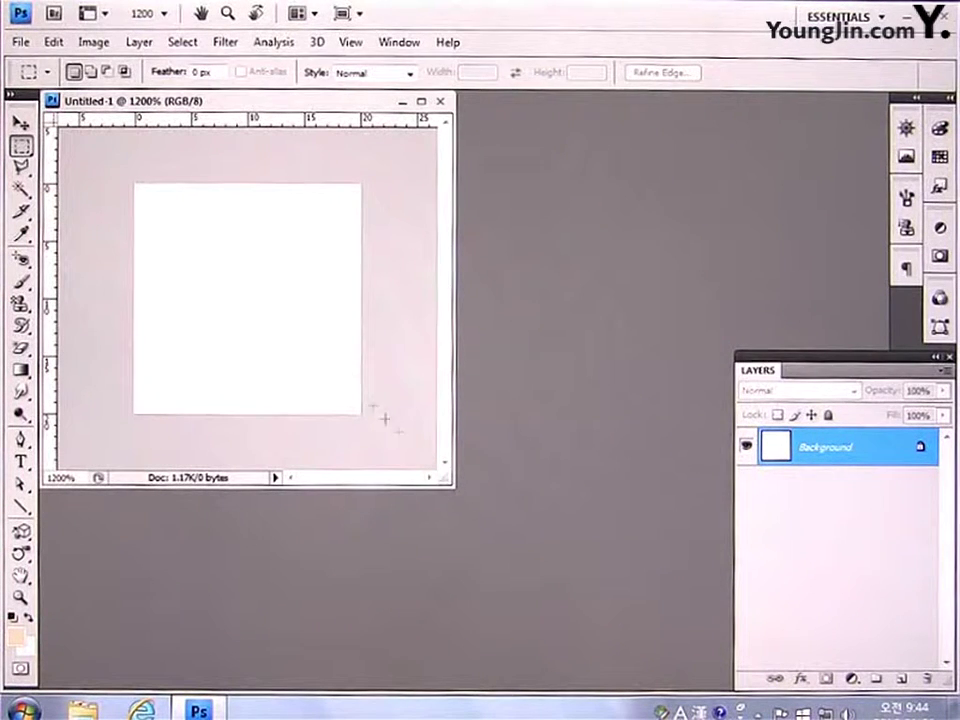
{"action": "right_click", "coordinate": [256, 134]}
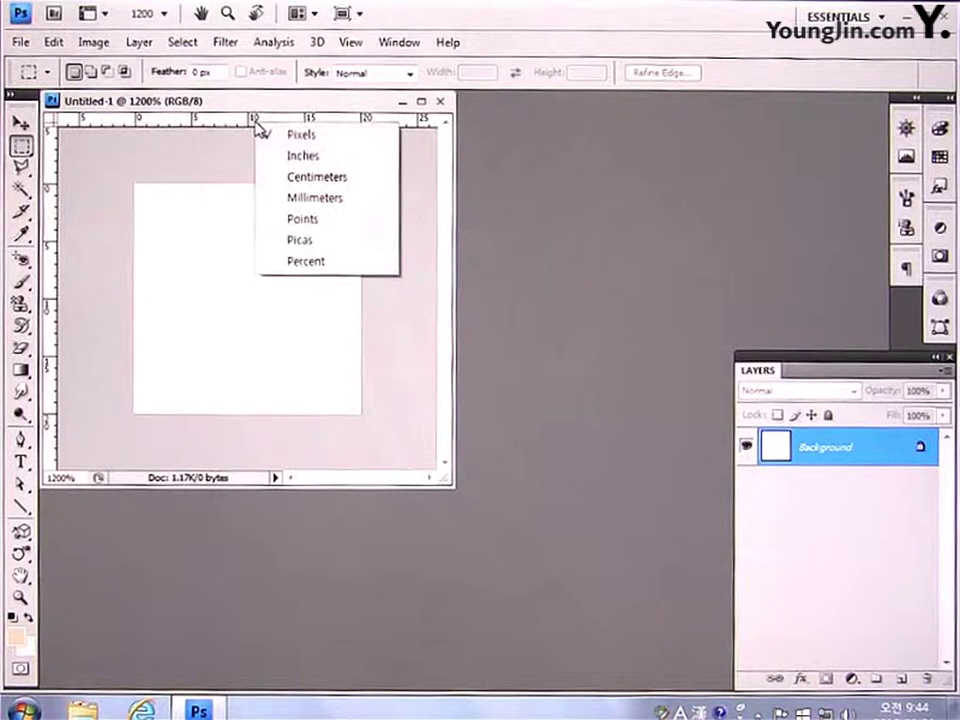
{"action": "left_click", "coordinate": [301, 138]}
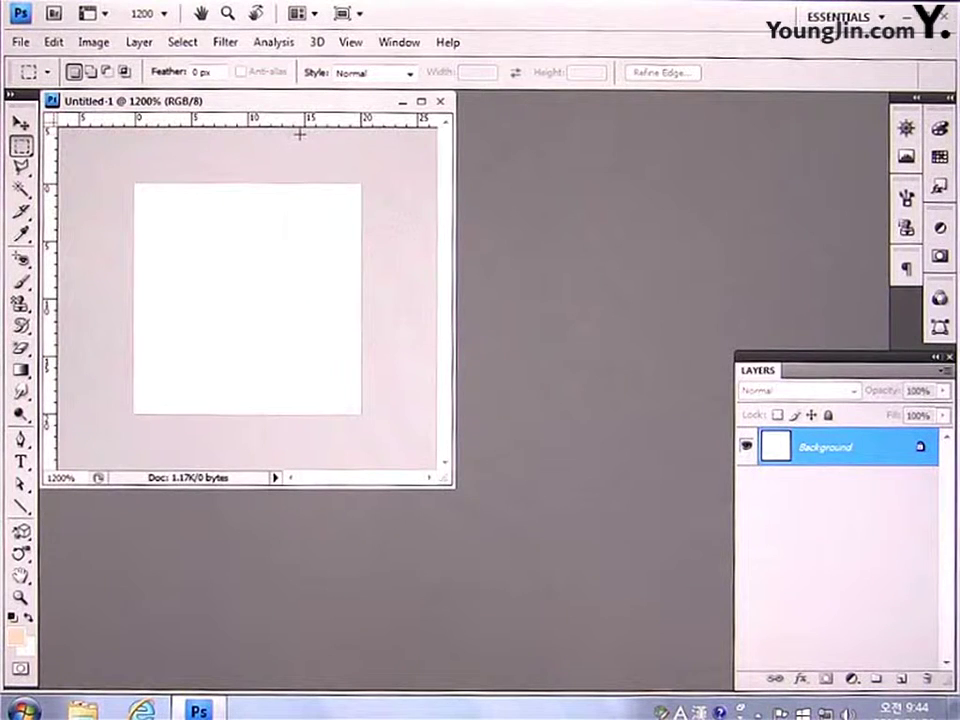
Place horizontal and vertical guides crossing at the canvas centre, 10 px.
{"action": "key", "text": "v"}
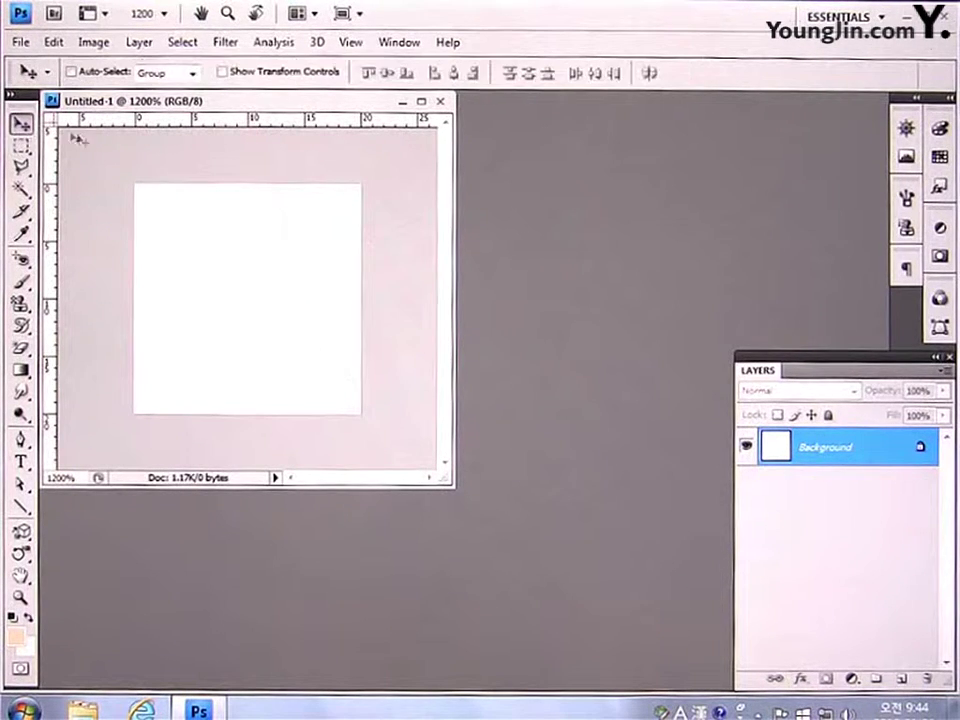
{"action": "left_click_drag", "start_coordinate": [268, 127], "coordinate": [259, 298]}
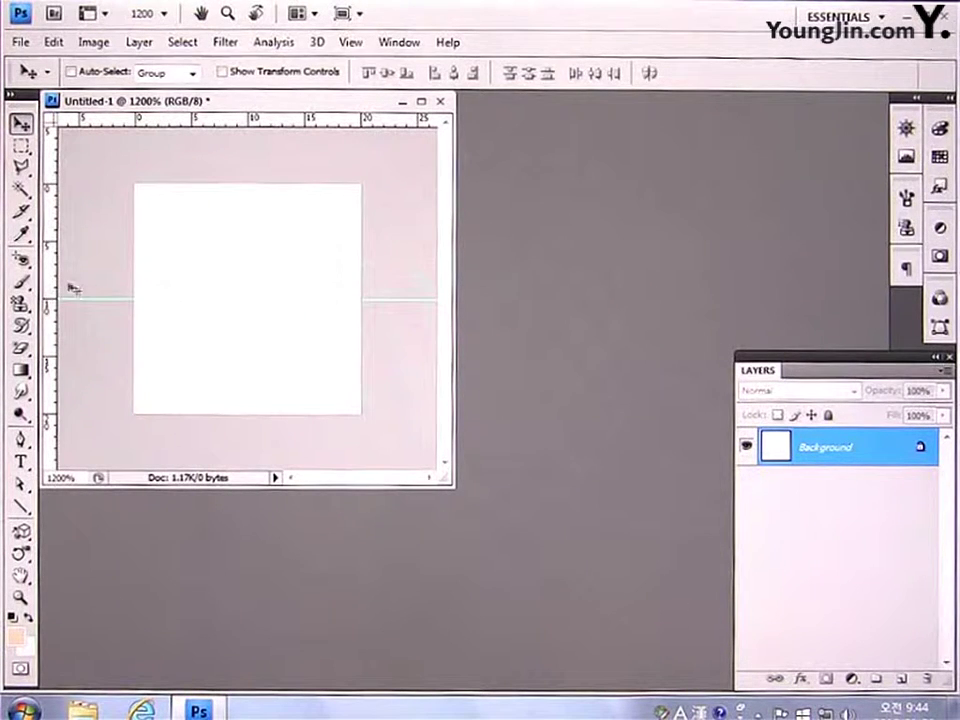
{"action": "left_click_drag", "start_coordinate": [52, 287], "coordinate": [248, 279]}
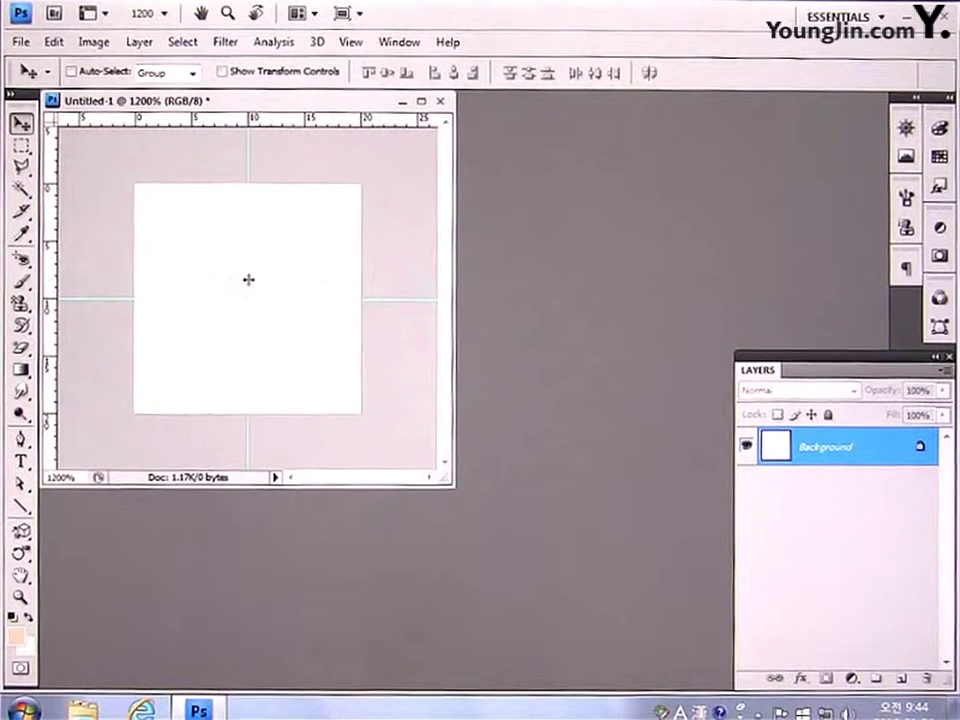
Set the foreground colour to brown #AA5407.
{"action": "left_click", "coordinate": [17, 636]}
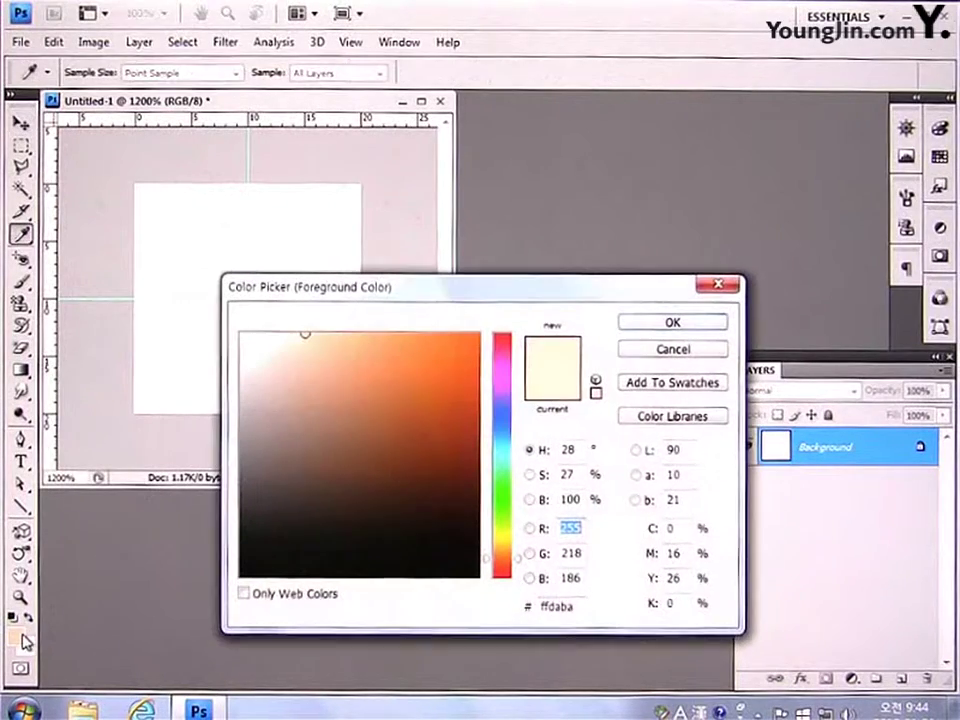
{"action": "double_click", "coordinate": [578, 606]}
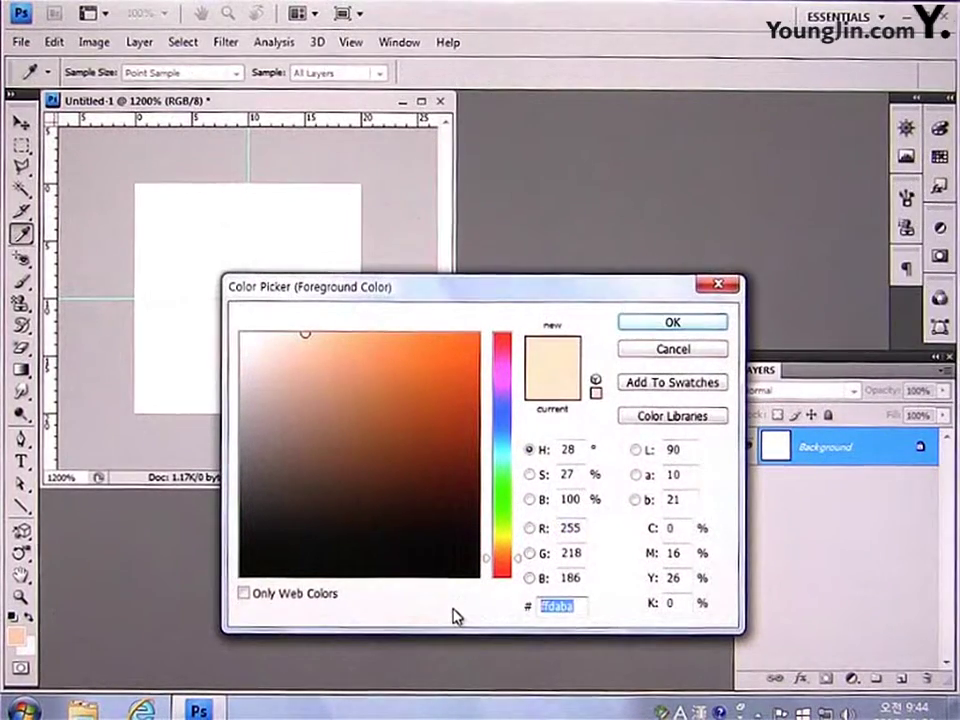
{"action": "type", "text": "AA54"}
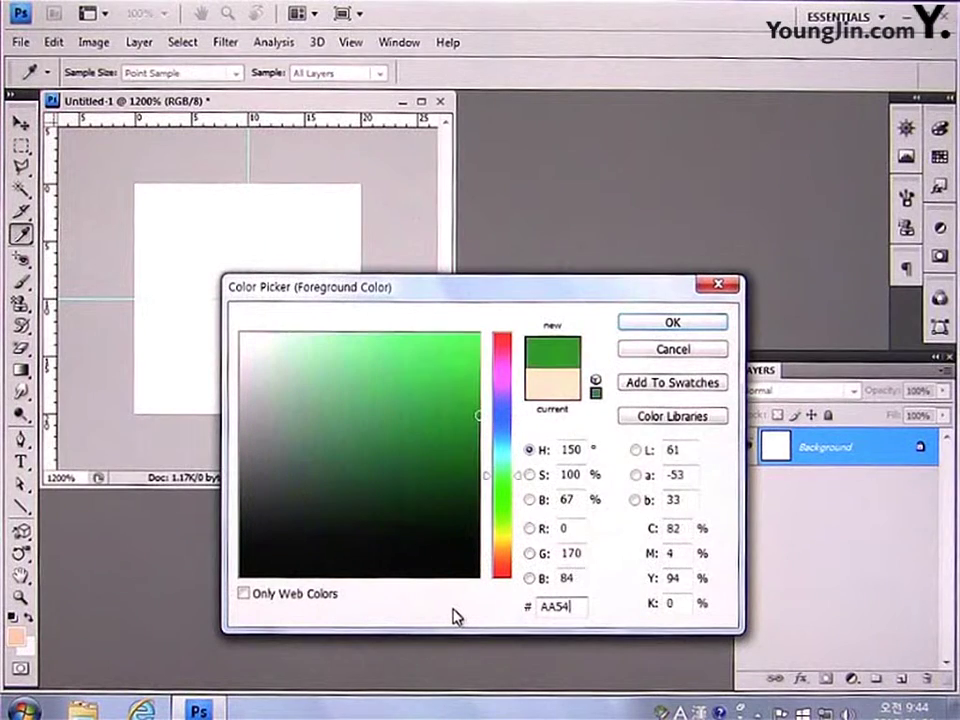
{"action": "type", "text": "07"}
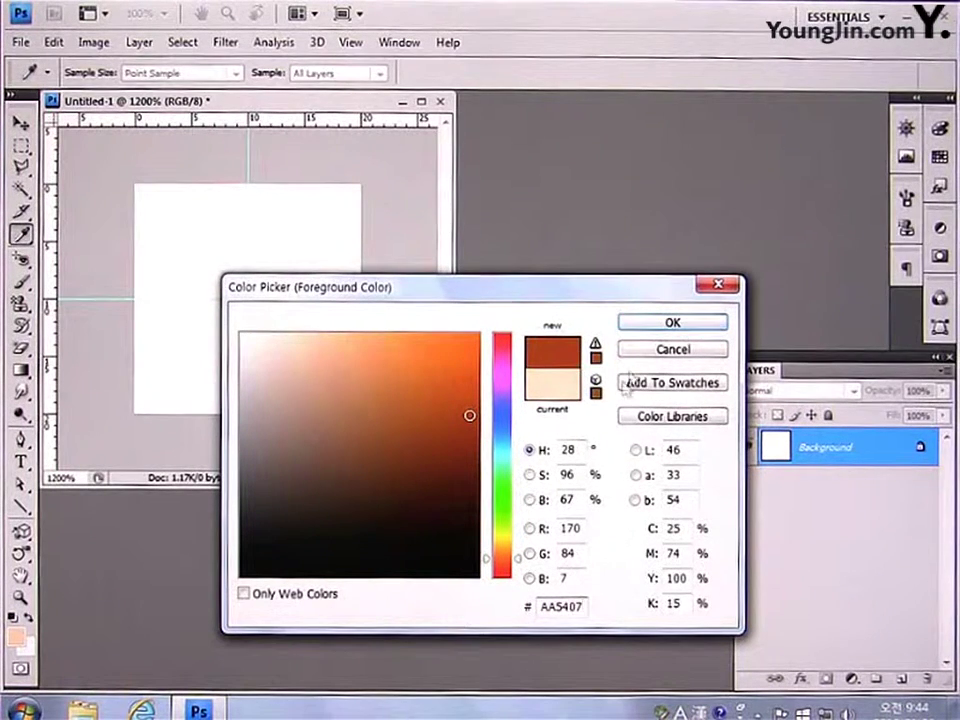
{"action": "left_click", "coordinate": [671, 323]}
Fill the top-left quarter of the canvas with brown and deselect.
{"action": "key", "text": "v"}
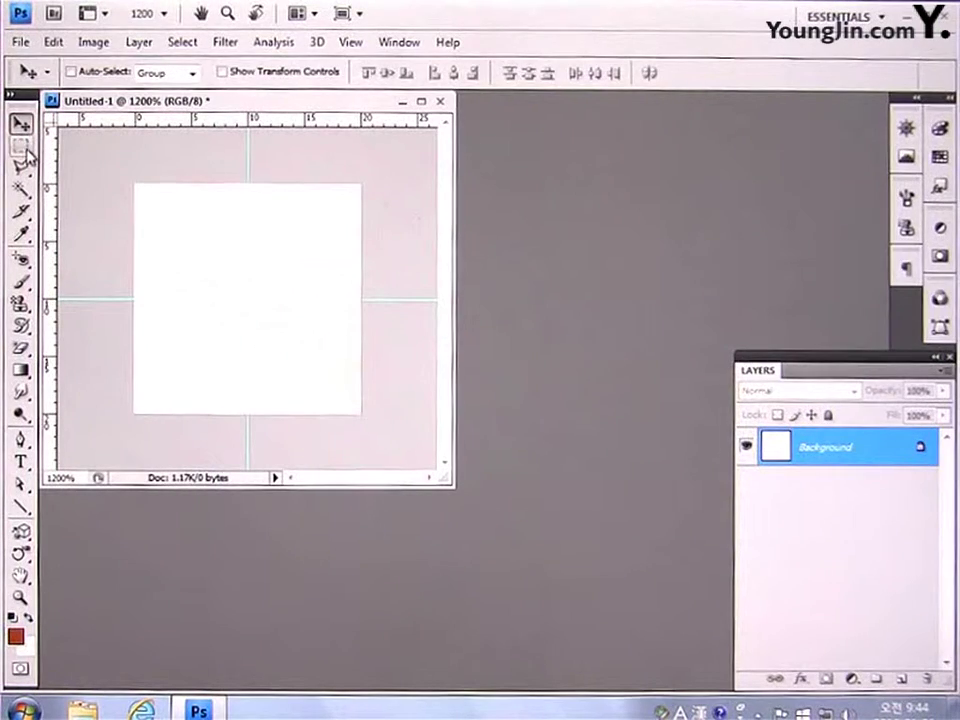
{"action": "left_click", "coordinate": [20, 146]}
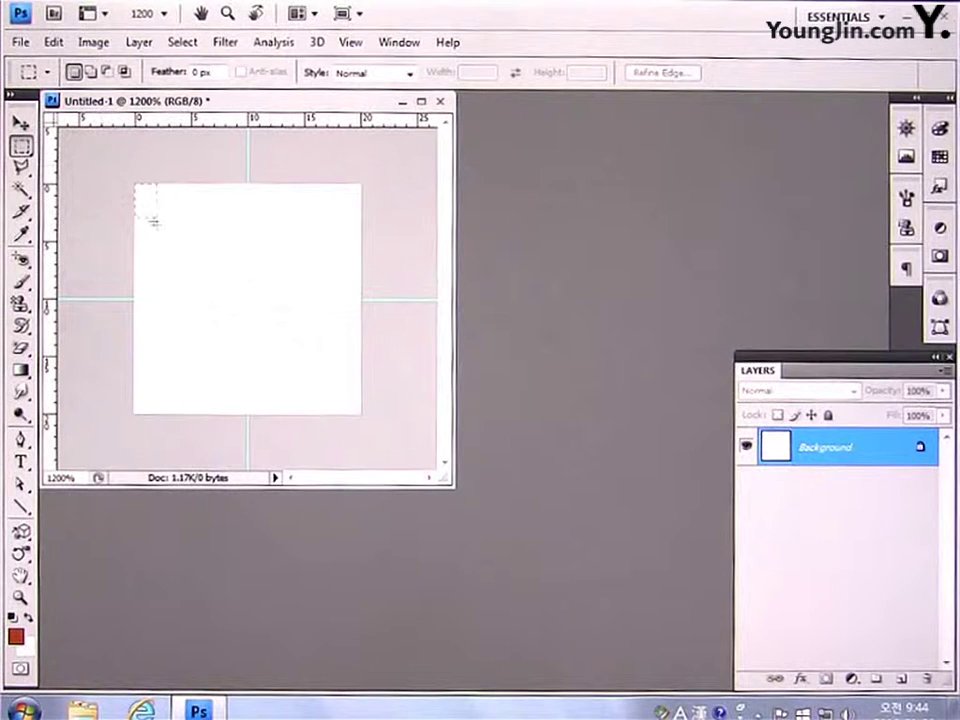
{"action": "left_click_drag", "start_coordinate": [153, 222], "coordinate": [244, 302]}
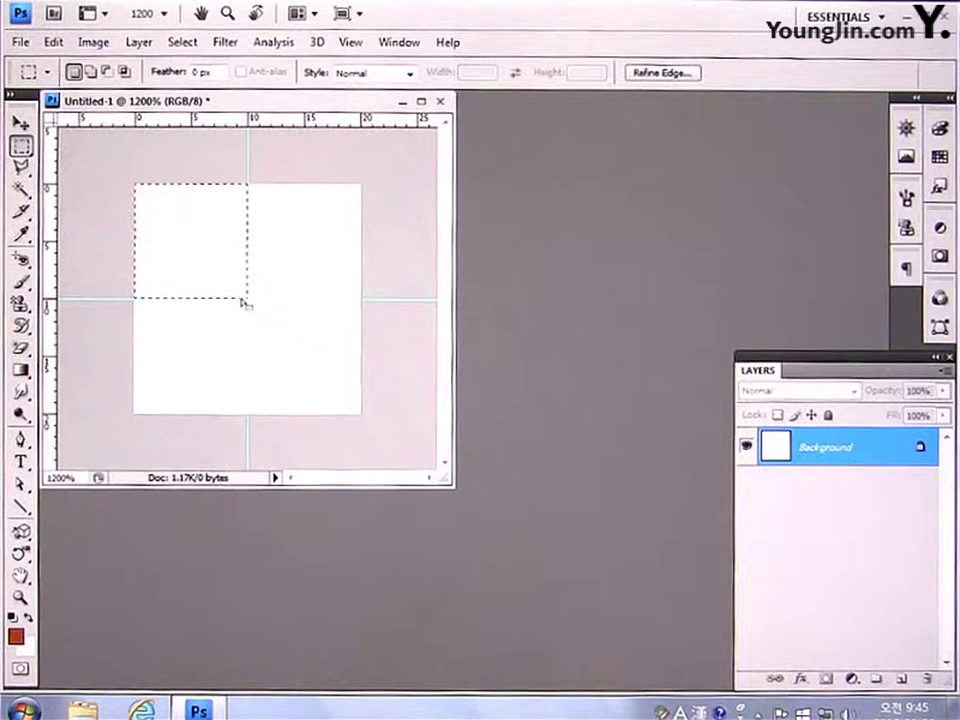
{"action": "key", "text": "alt+BackSpace"}
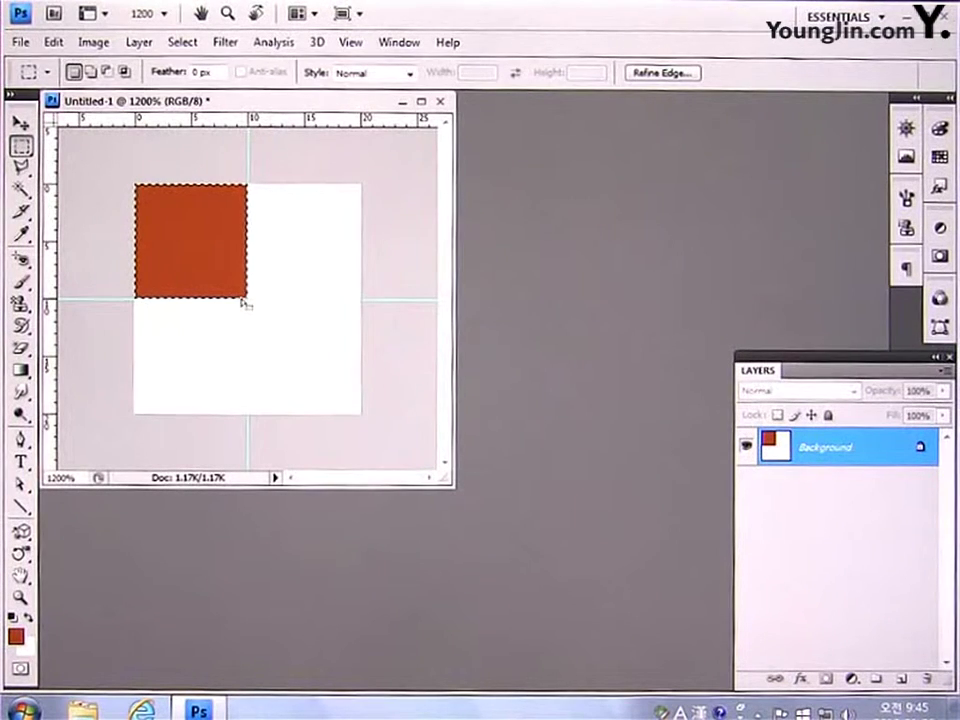
{"action": "key", "text": "ctrl+d"}
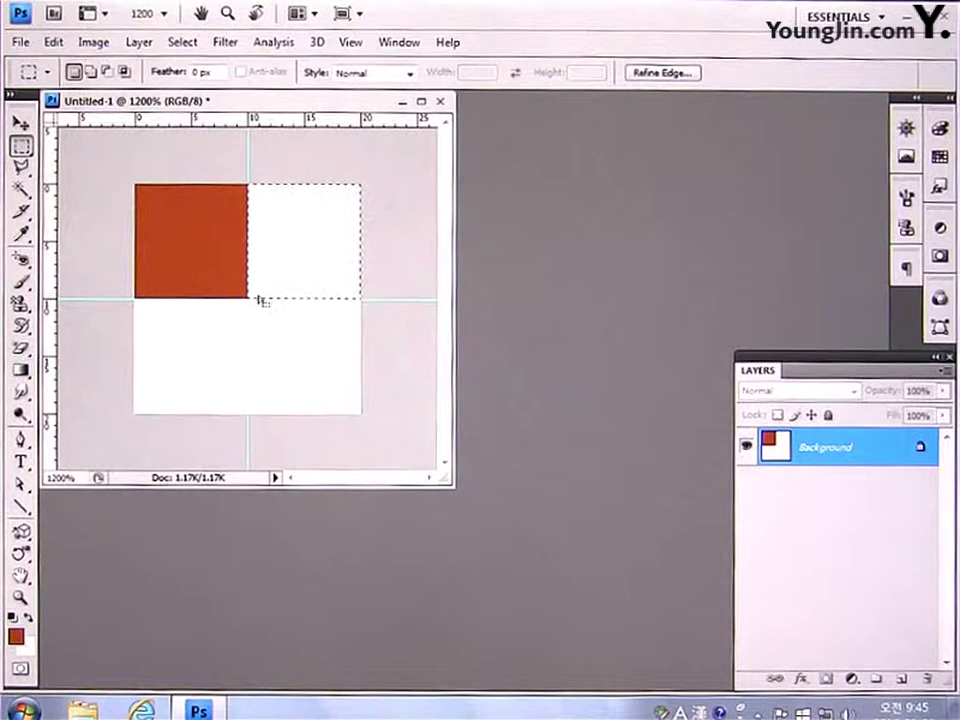
On a new layer, fill the top-right quarter with orange #CD6305.
{"action": "left_click", "coordinate": [902, 680]}
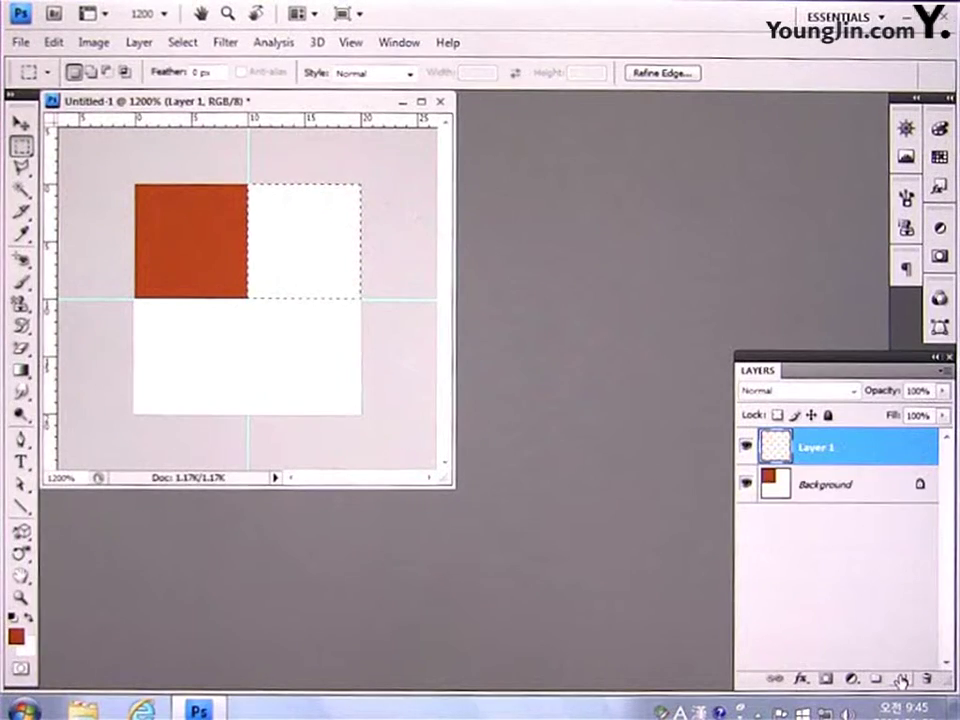
{"action": "left_click", "coordinate": [15, 636]}
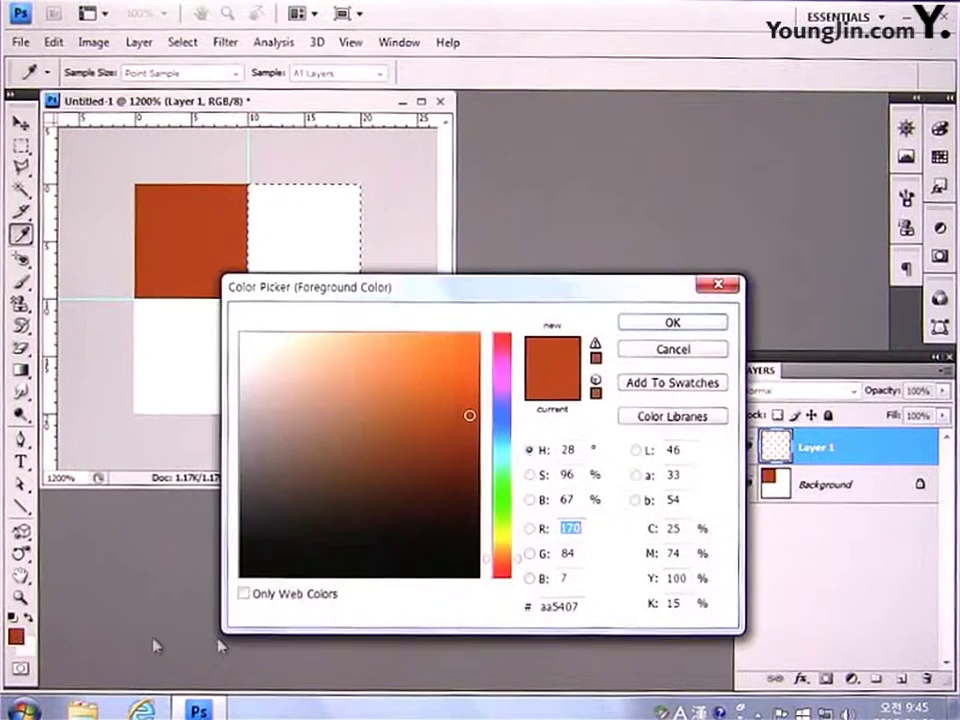
{"action": "double_click", "coordinate": [560, 606]}
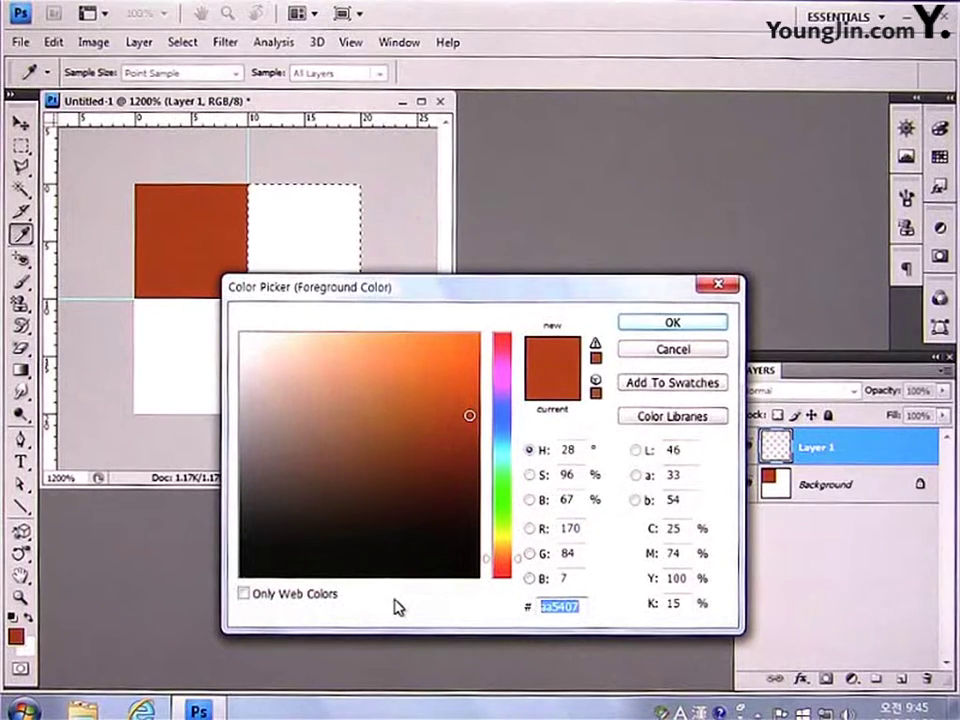
{"action": "type", "text": "CD6305"}
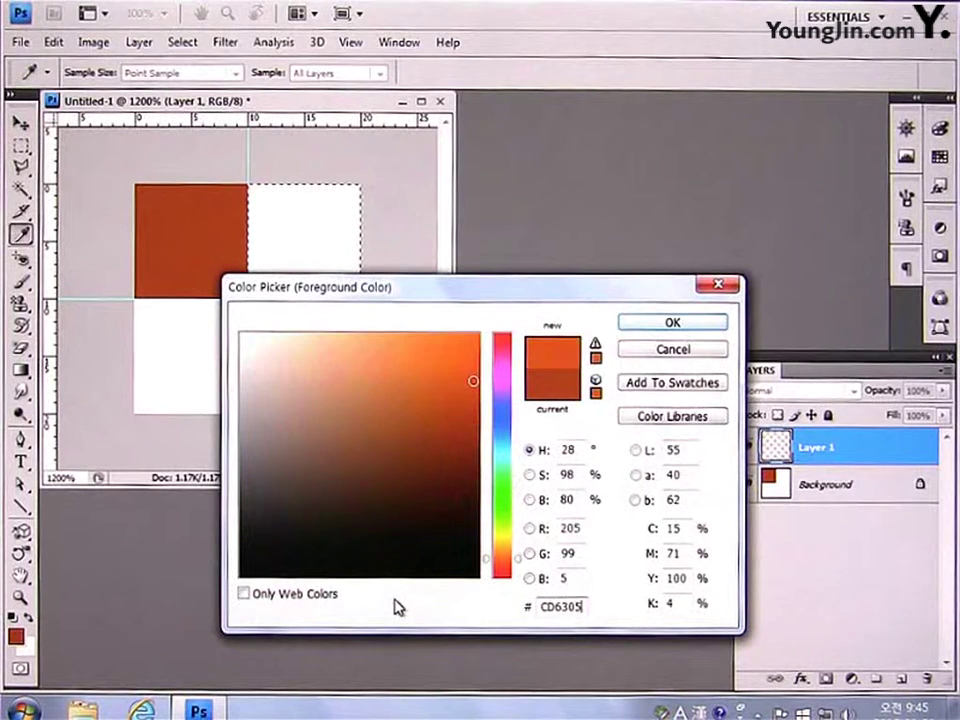
{"action": "left_click", "coordinate": [645, 330]}
{"action": "key", "text": "alt+BackSpace"}
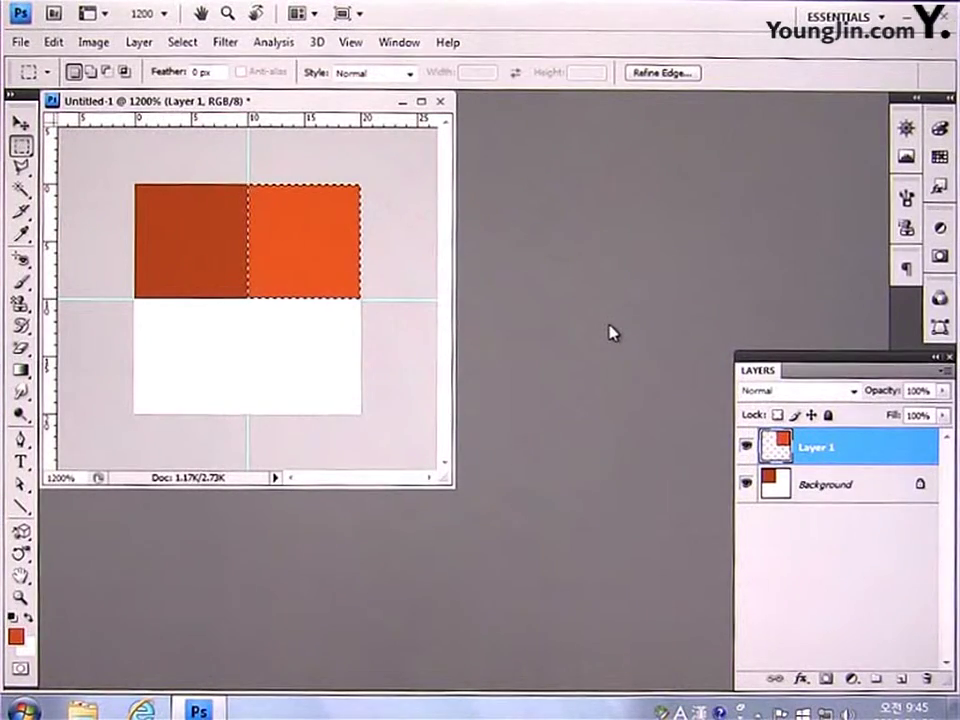
On a new Layer 2, fill the bottom-left quarter with orange.
{"action": "left_click", "coordinate": [900, 679]}
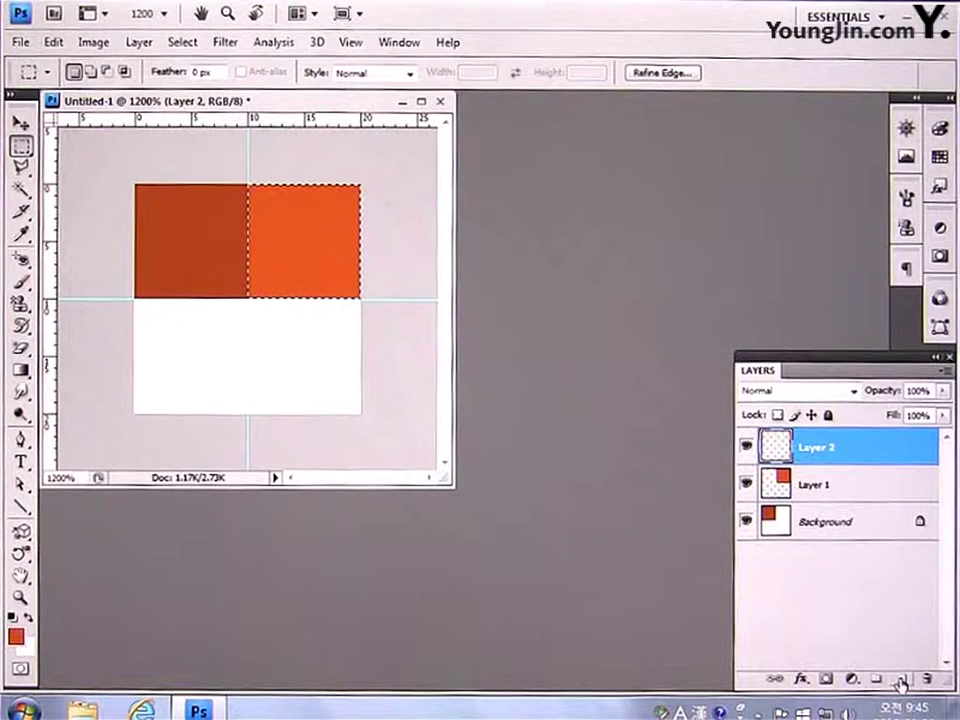
{"action": "left_click", "coordinate": [128, 429]}
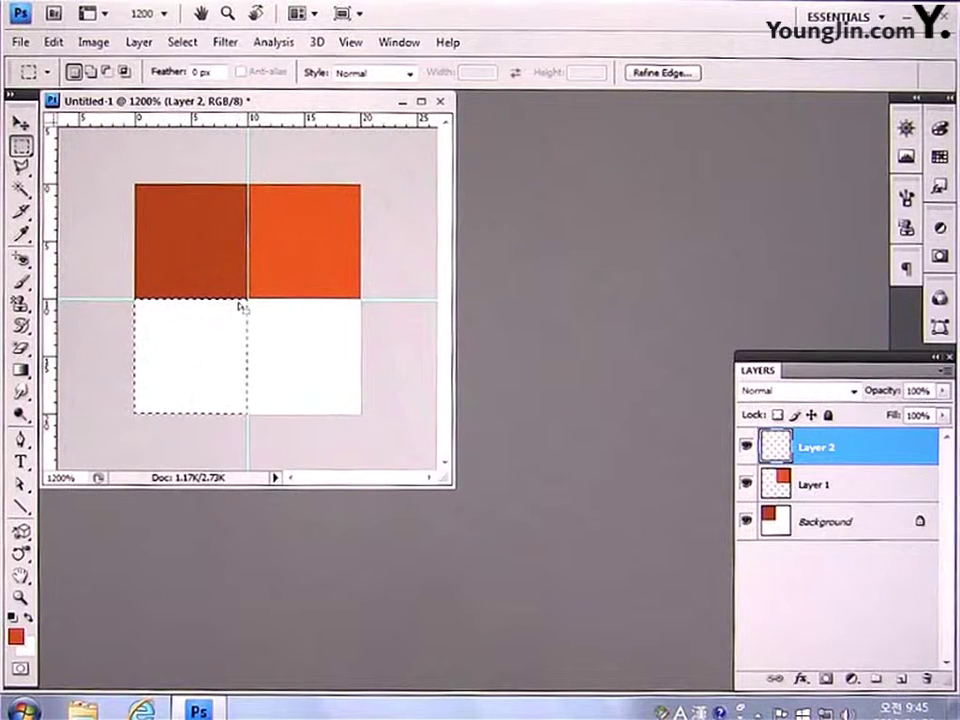
{"action": "key", "text": "alt+BackSpace"}
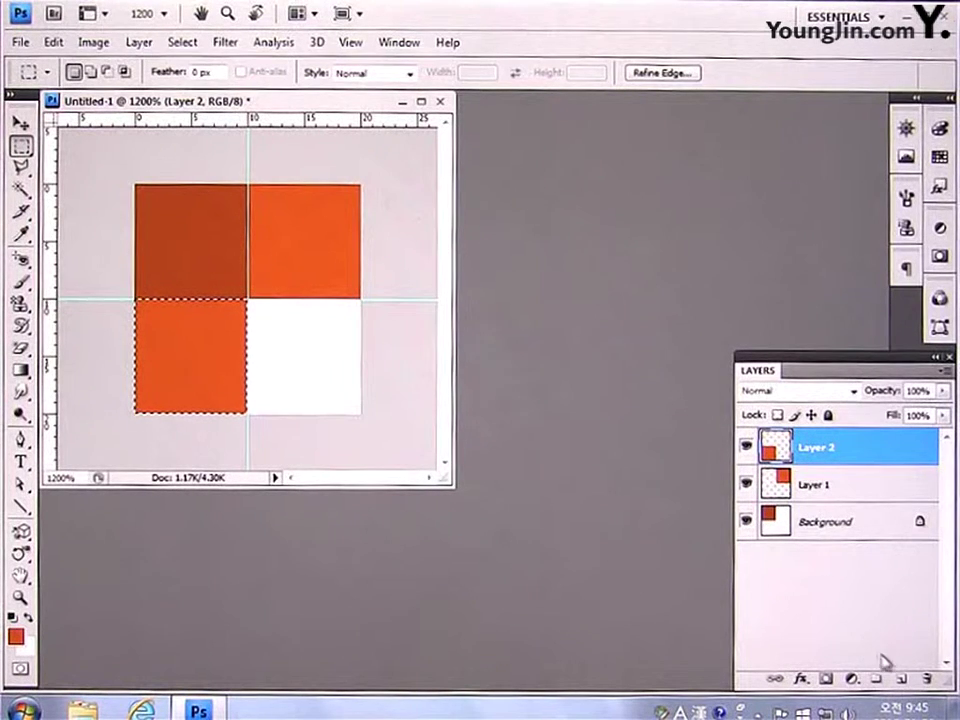
On a new Layer 3, fill the bottom-right quarter with peach #FFDABA, then select all.
{"action": "left_click", "coordinate": [901, 679]}
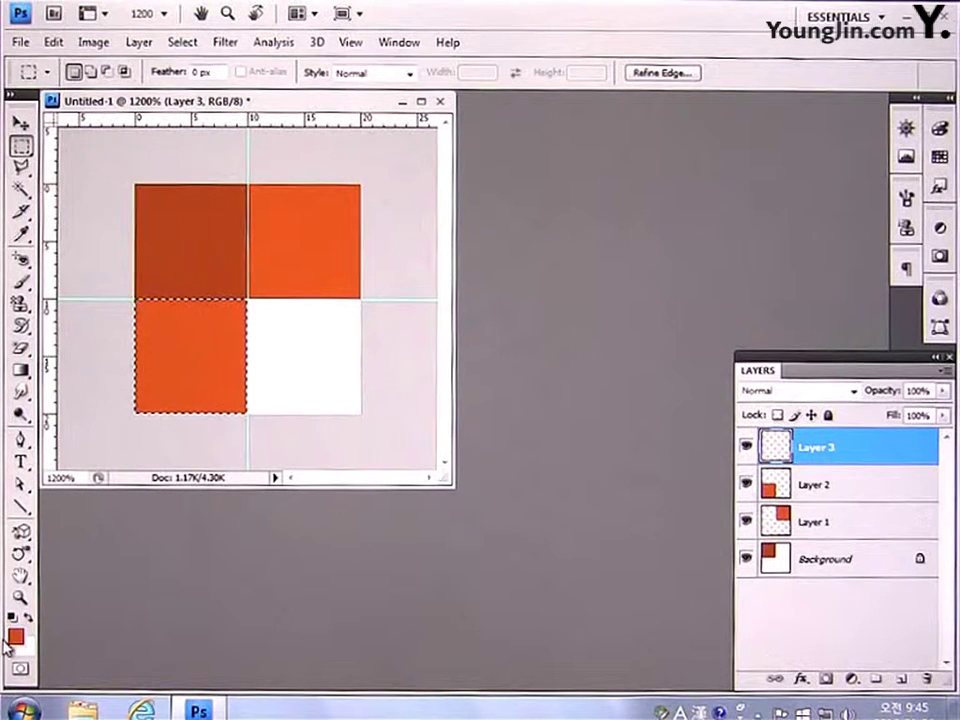
{"action": "left_click", "coordinate": [15, 636]}
{"action": "double_click", "coordinate": [562, 606]}
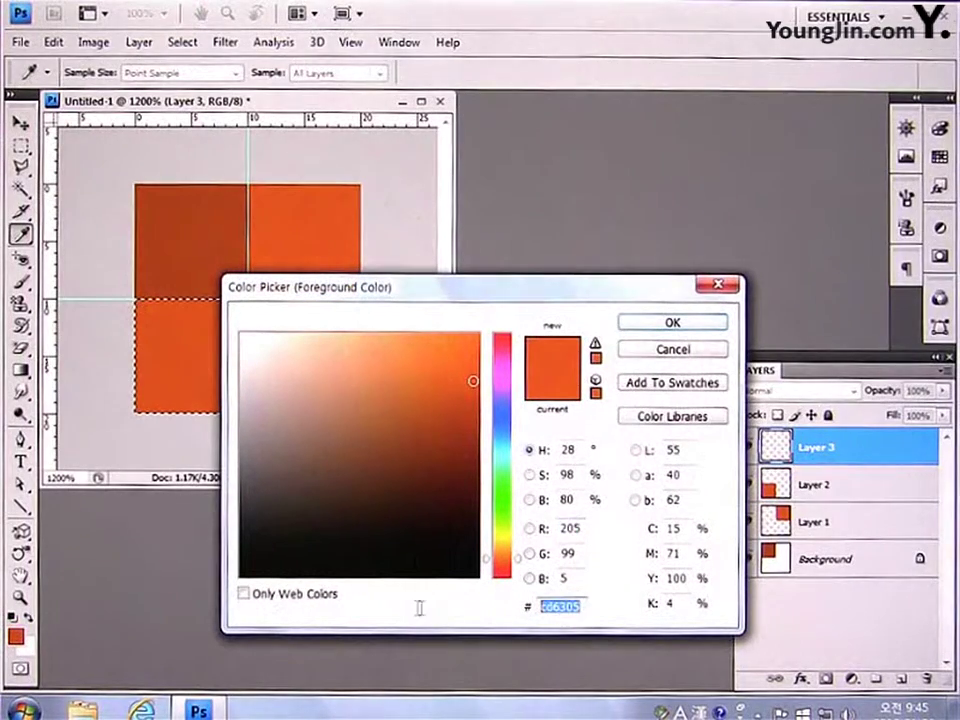
{"action": "type", "text": "FFDAB"}
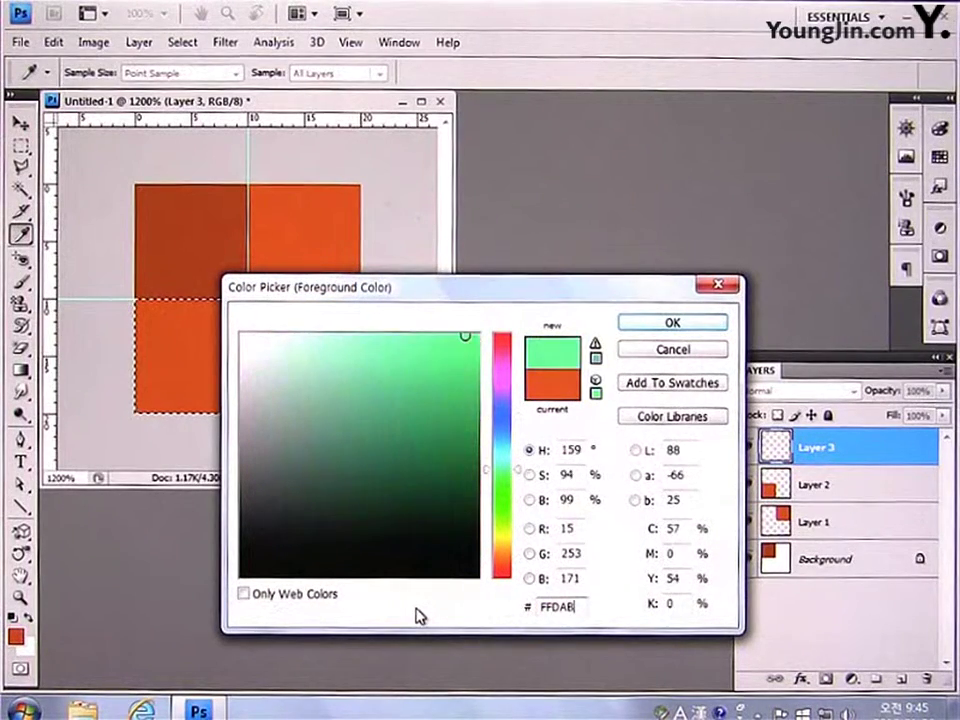
{"action": "type", "text": "A"}
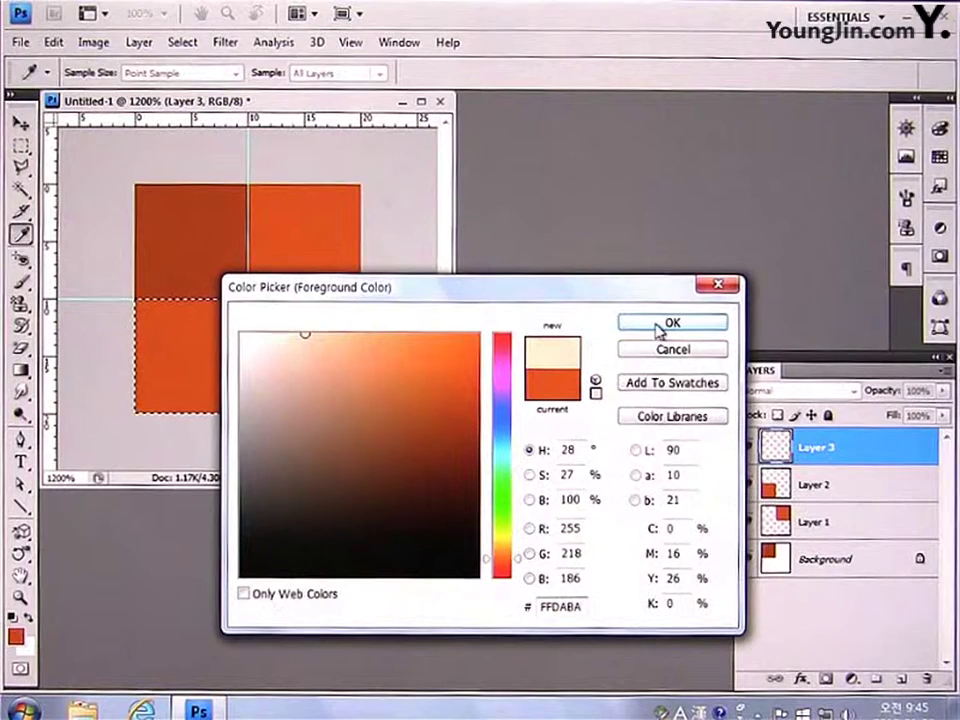
{"action": "left_click", "coordinate": [660, 322]}
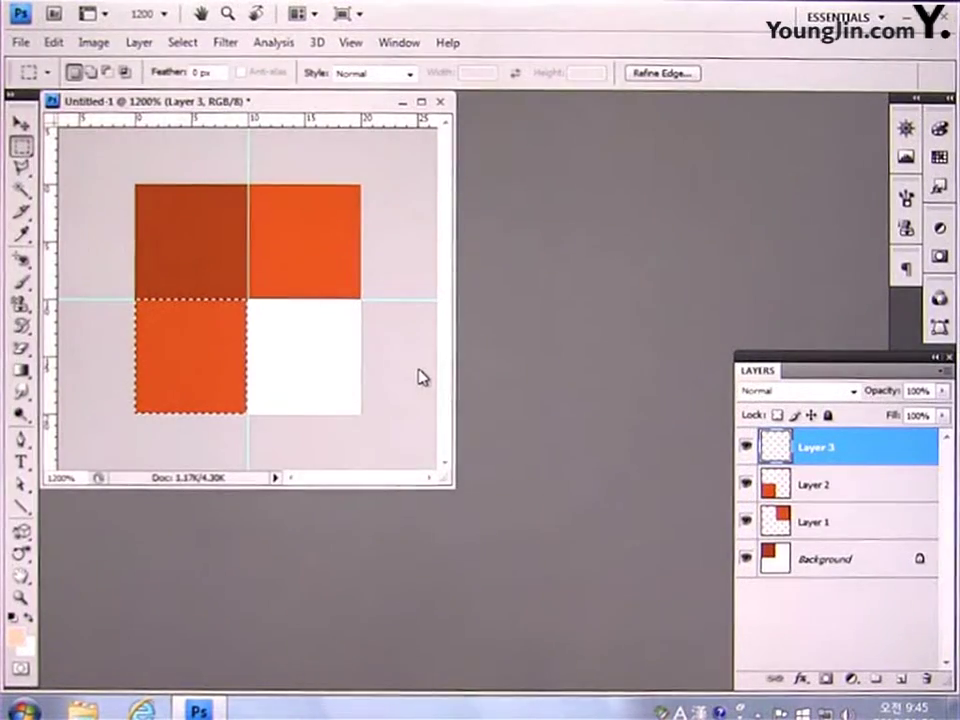
{"action": "left_click", "coordinate": [395, 444]}
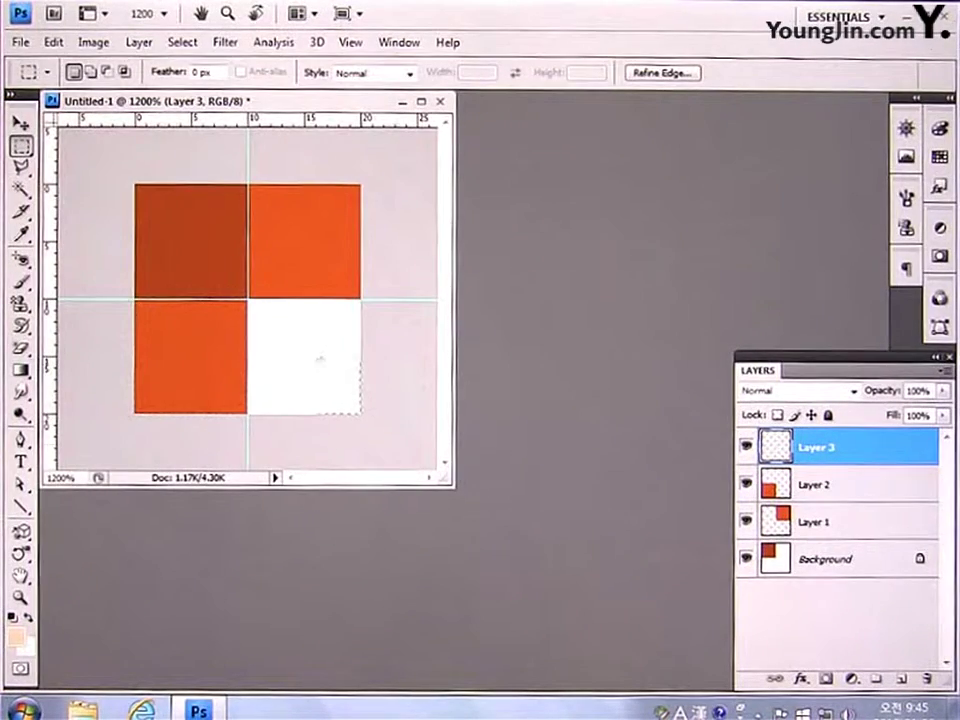
{"action": "key", "text": "alt"}
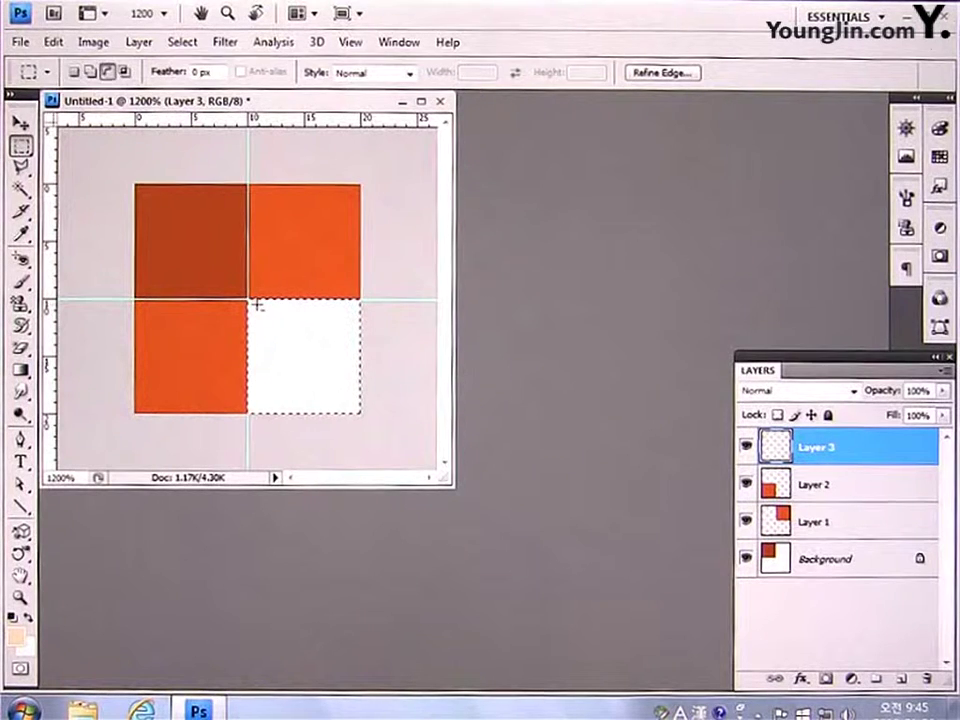
{"action": "key", "text": "alt+BackSpace"}
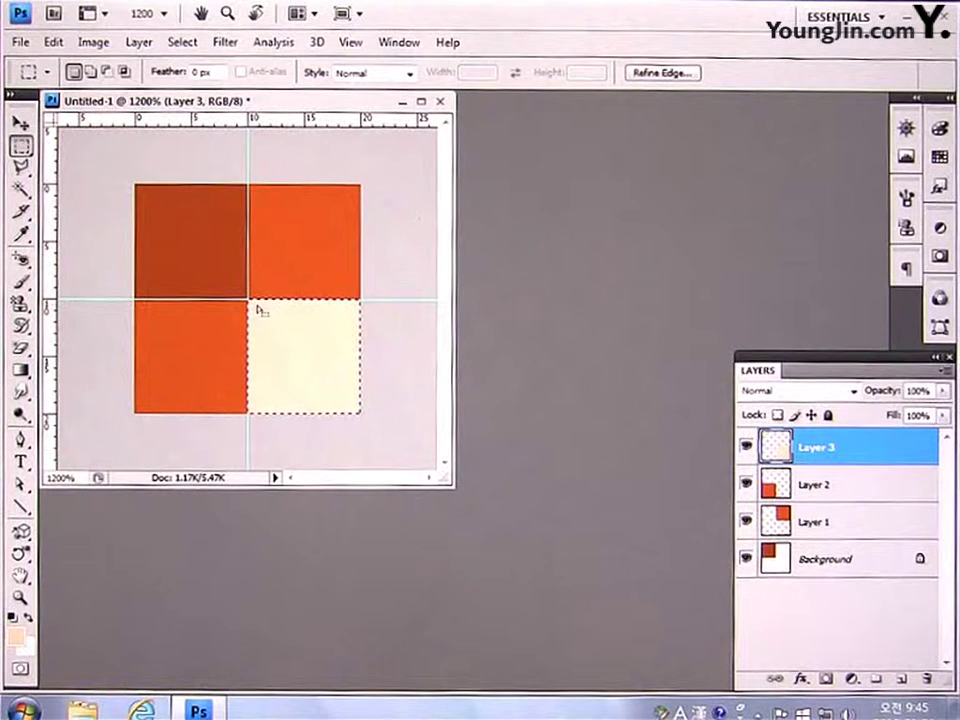
{"action": "key", "text": "ctrl+a"}
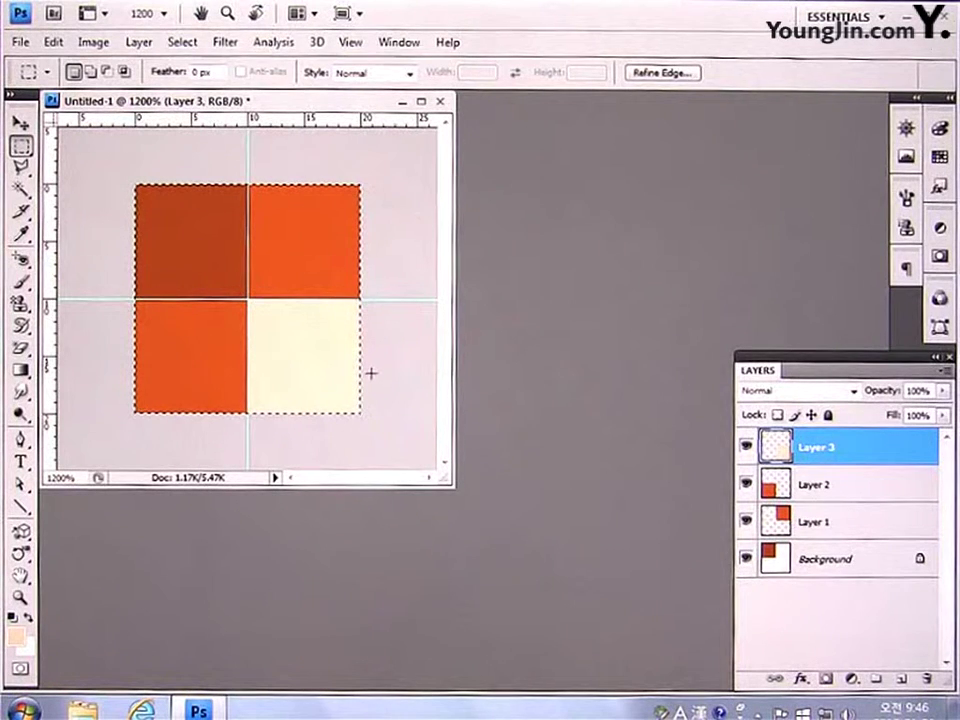
Define the four-square 20 × 20 tile as a pattern named 체크패턴.
{"action": "left_click", "coordinate": [53, 42]}
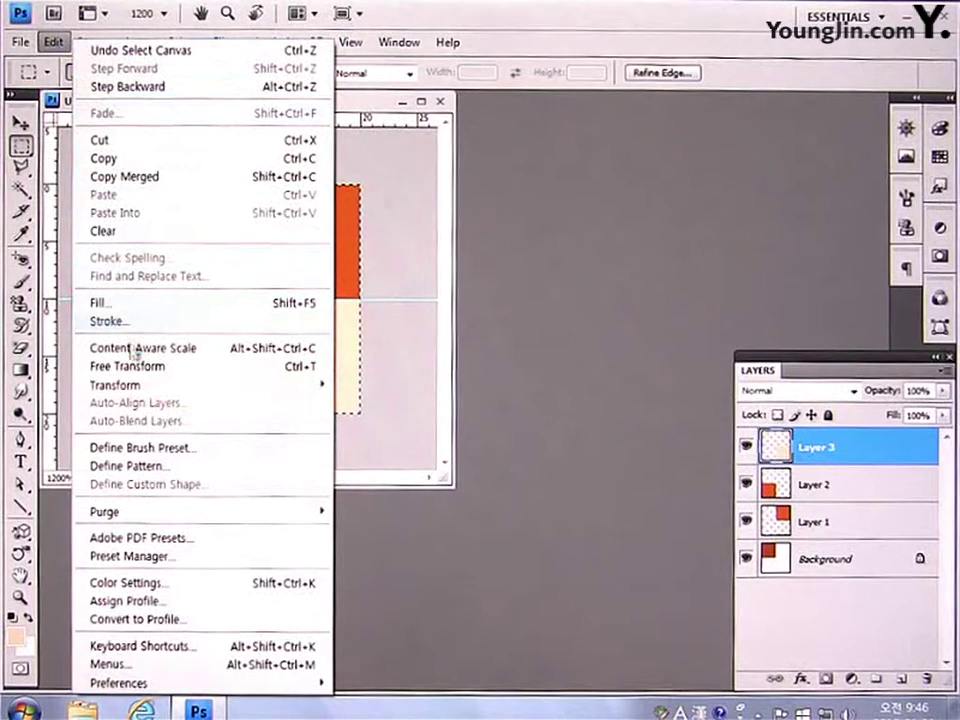
{"action": "left_click", "coordinate": [130, 466]}
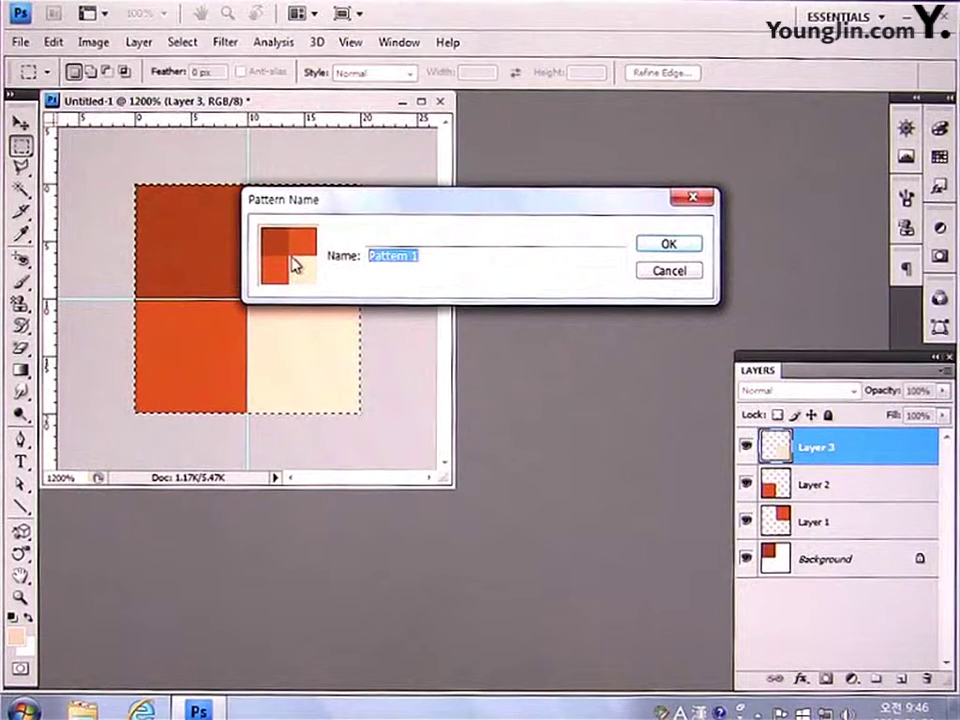
{"action": "type", "text": "체크패"}
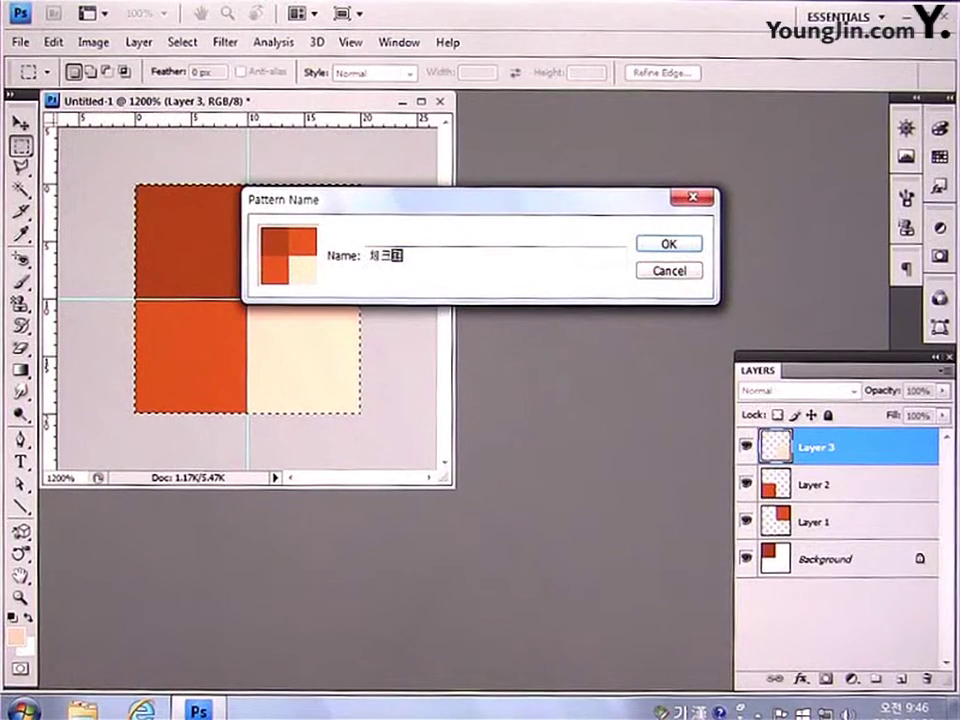
{"action": "type", "text": "턴"}
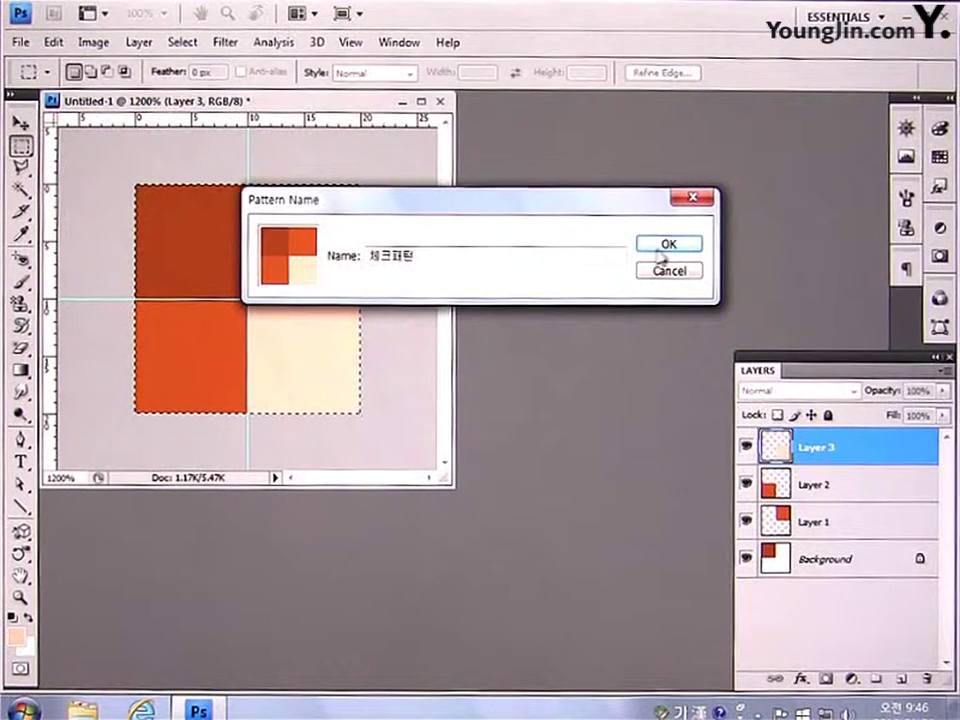
{"action": "left_click", "coordinate": [662, 246]}
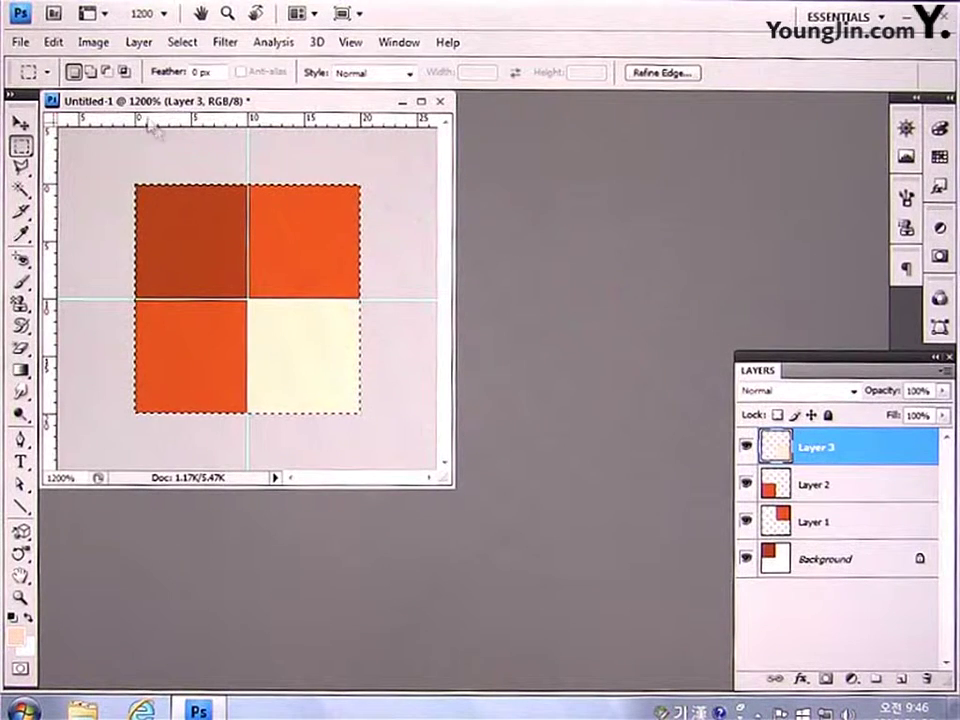
Create a new 500 × 500 pixel white document.
{"action": "left_click", "coordinate": [20, 42]}
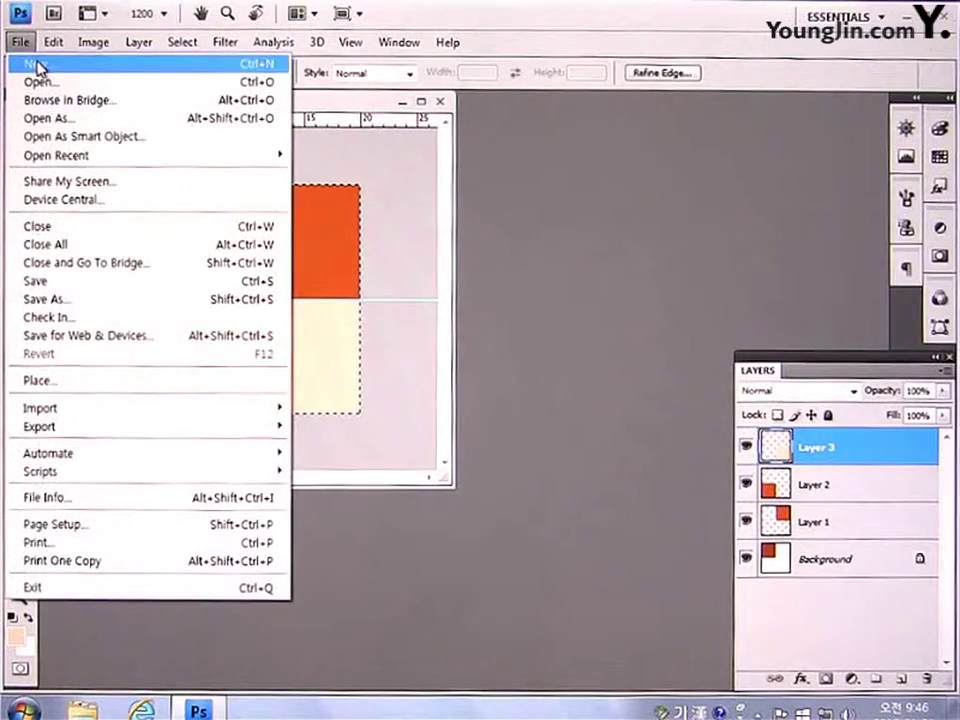
{"action": "left_click", "coordinate": [38, 64]}
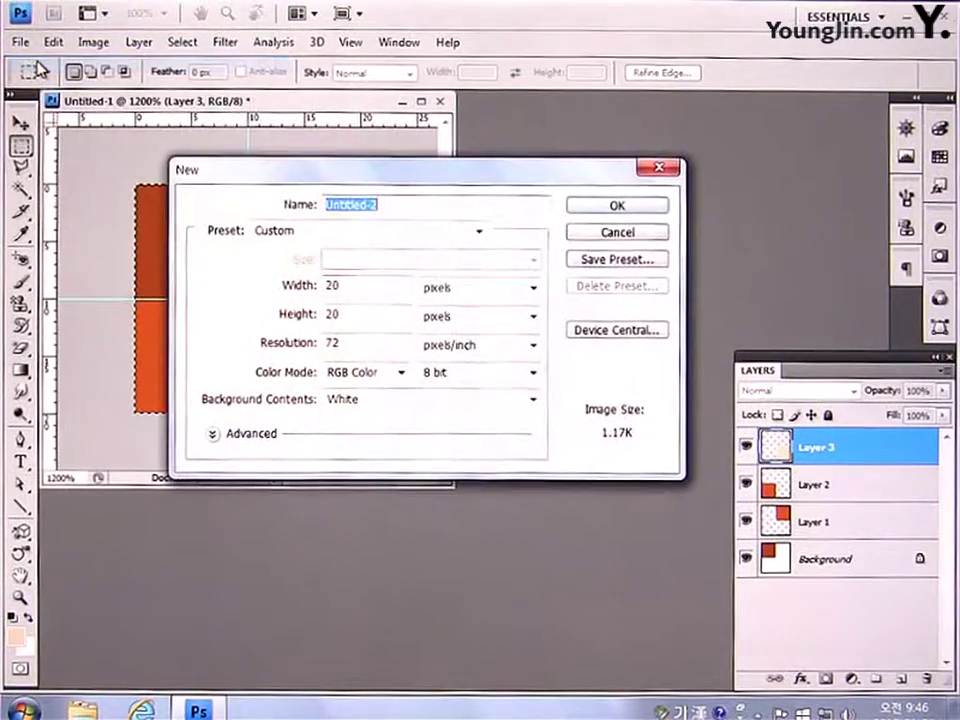
{"action": "double_click", "coordinate": [349, 285]}
{"action": "type", "text": "500"}
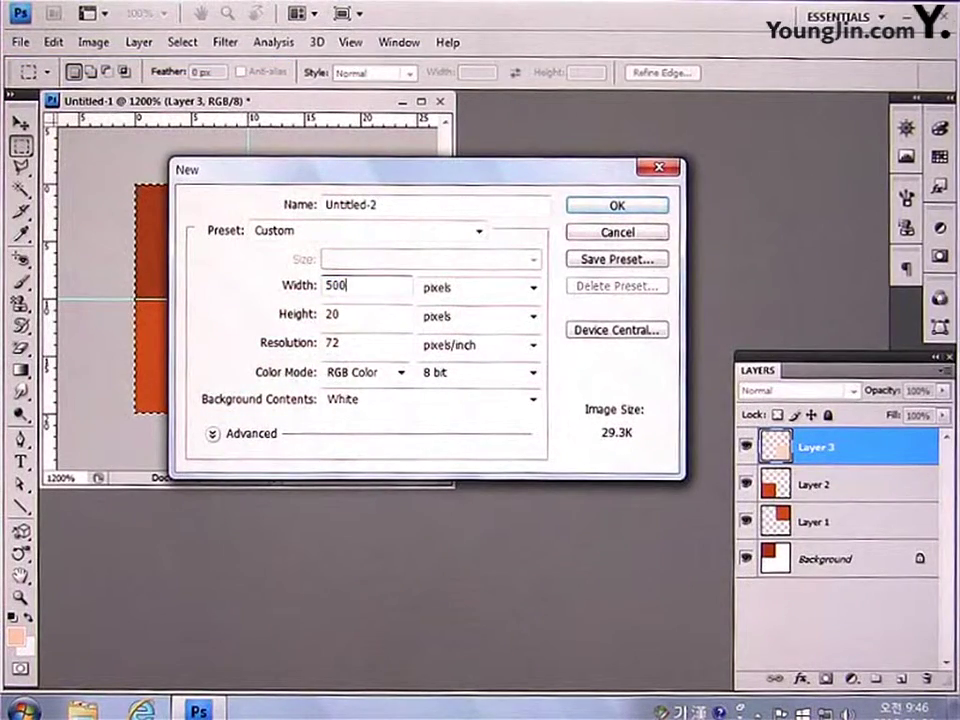
{"action": "double_click", "coordinate": [351, 320]}
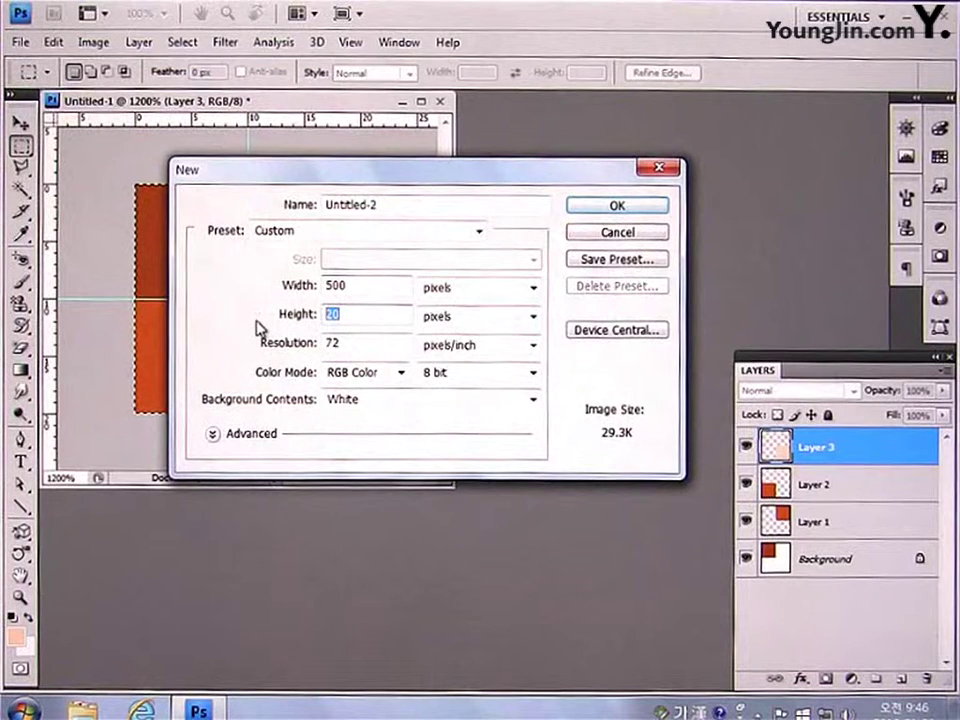
{"action": "type", "text": "500"}
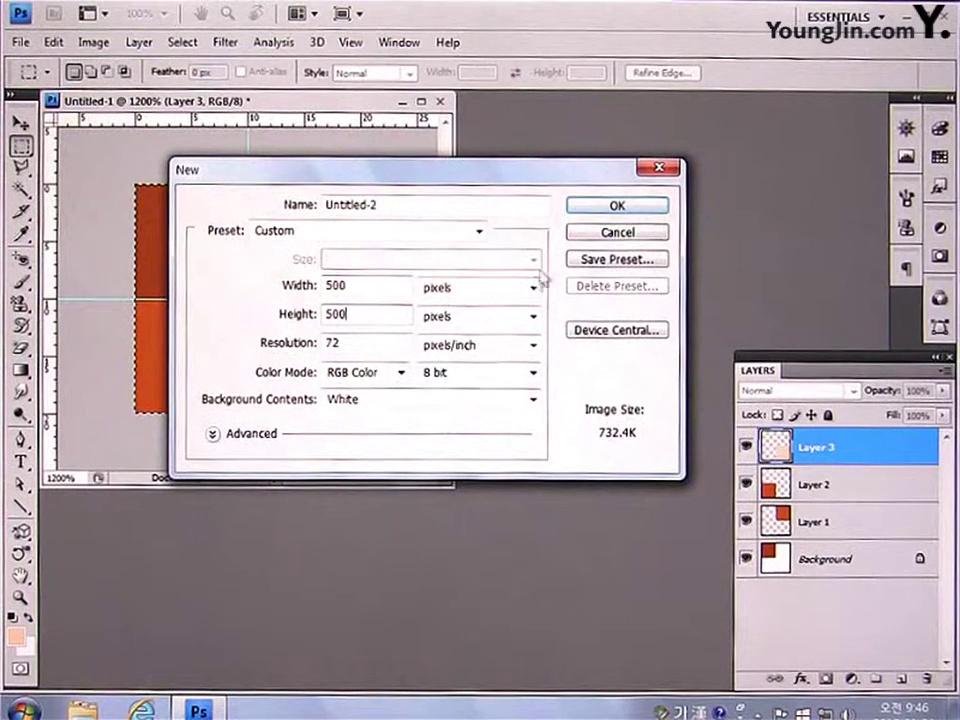
{"action": "left_click", "coordinate": [594, 208]}
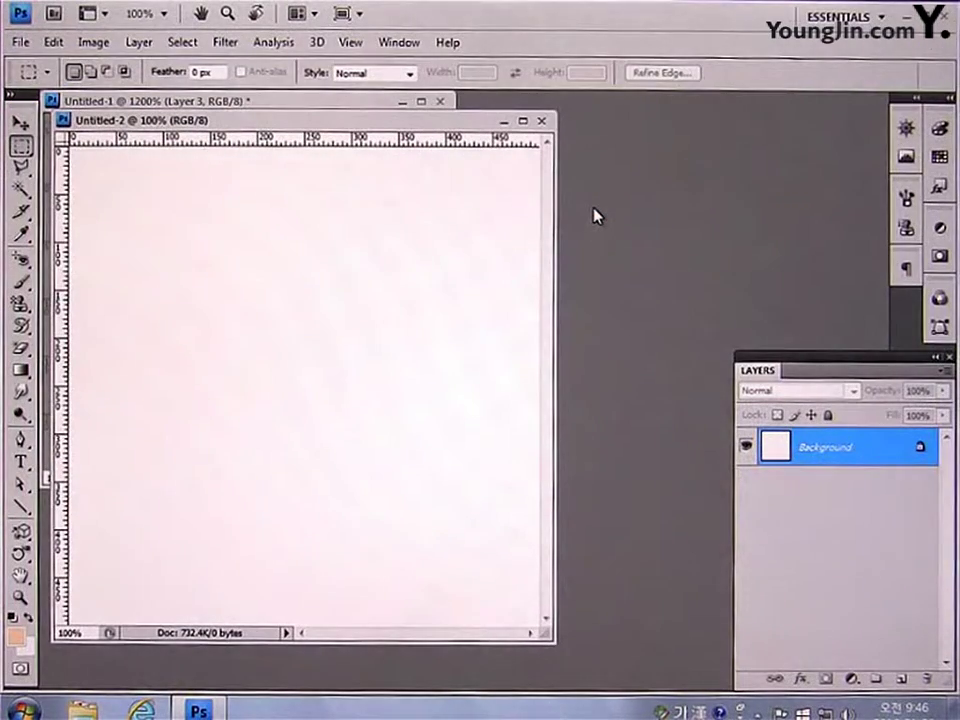
Fill the 500 × 500 canvas with the custom 체크패턴 pattern using Edit > Fill.
{"action": "left_click", "coordinate": [53, 42]}
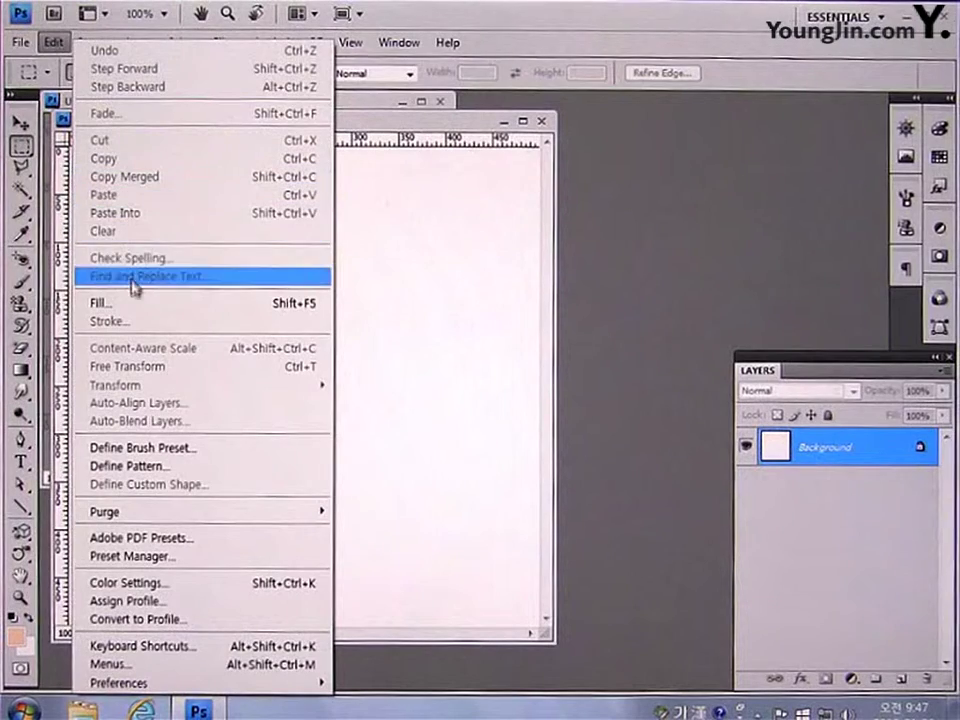
{"action": "left_click", "coordinate": [105, 302]}
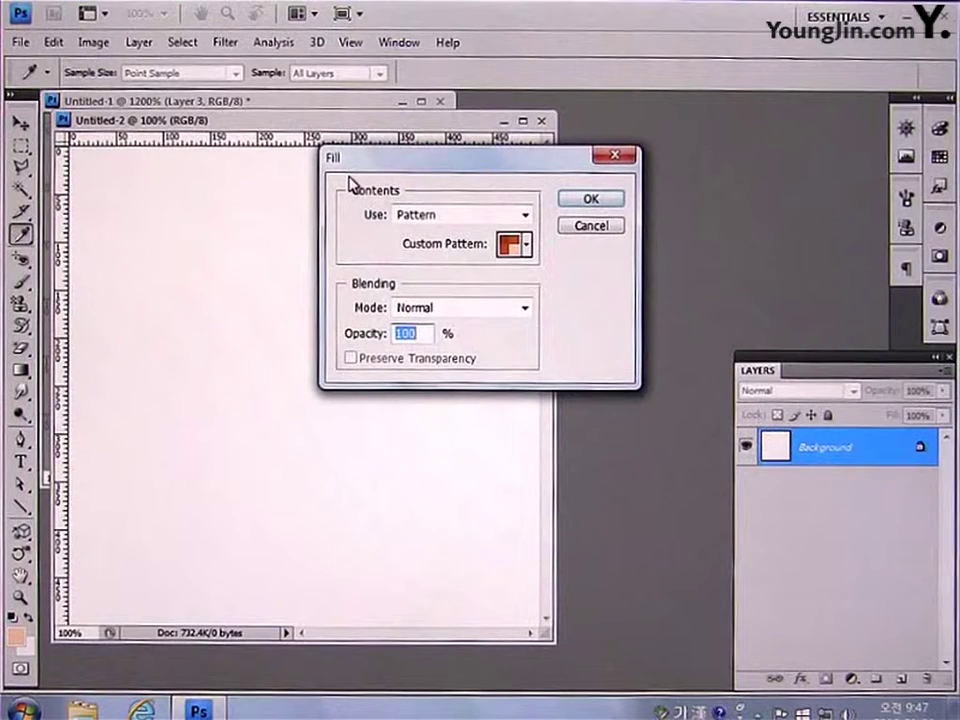
{"action": "left_click", "coordinate": [497, 216]}
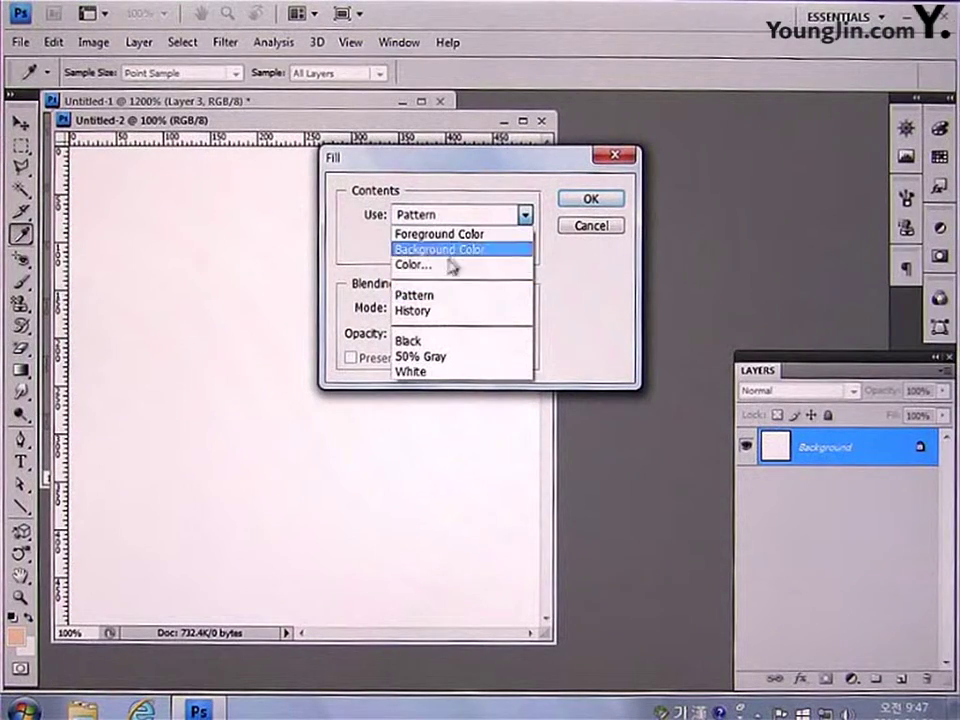
{"action": "left_click", "coordinate": [439, 297]}
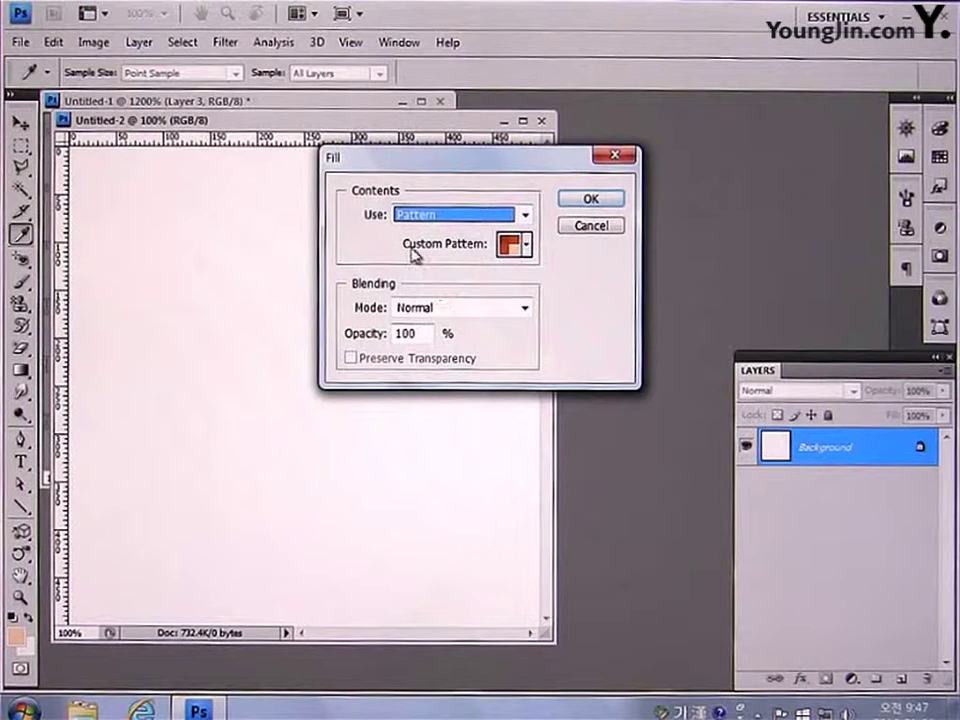
{"action": "left_click", "coordinate": [527, 245]}
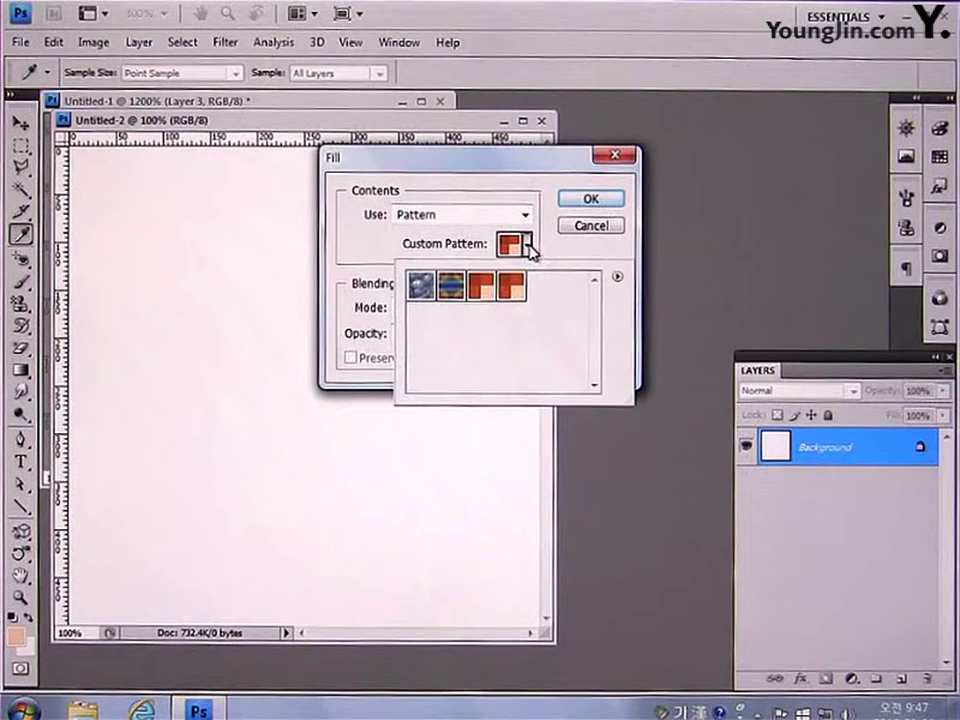
{"action": "left_click", "coordinate": [513, 289]}
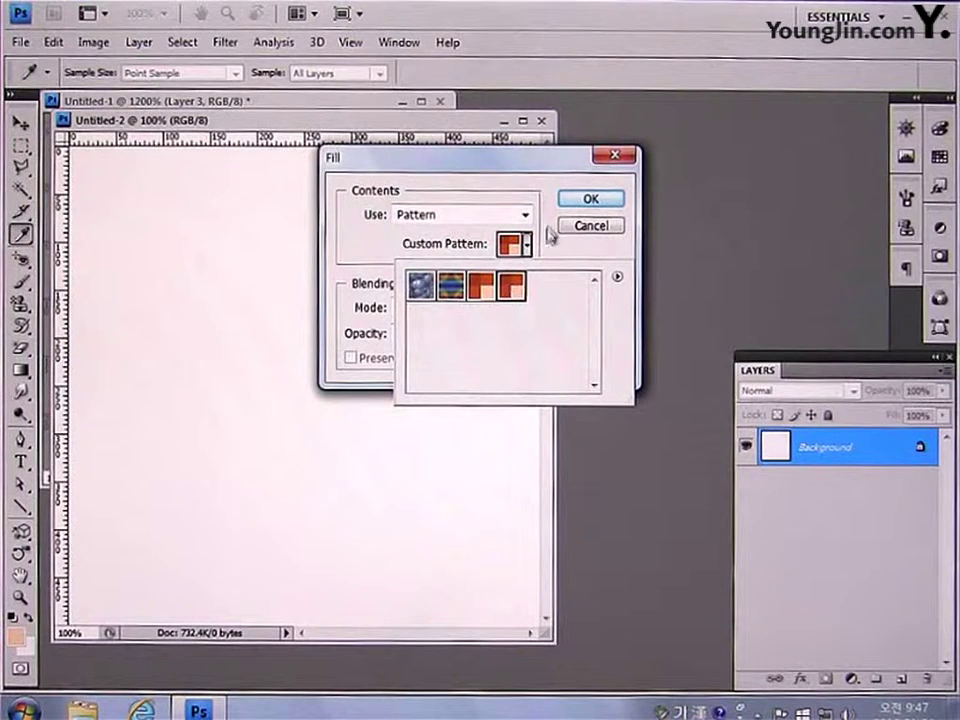
{"action": "left_click", "coordinate": [571, 205]}
{"action": "key", "text": "m"}
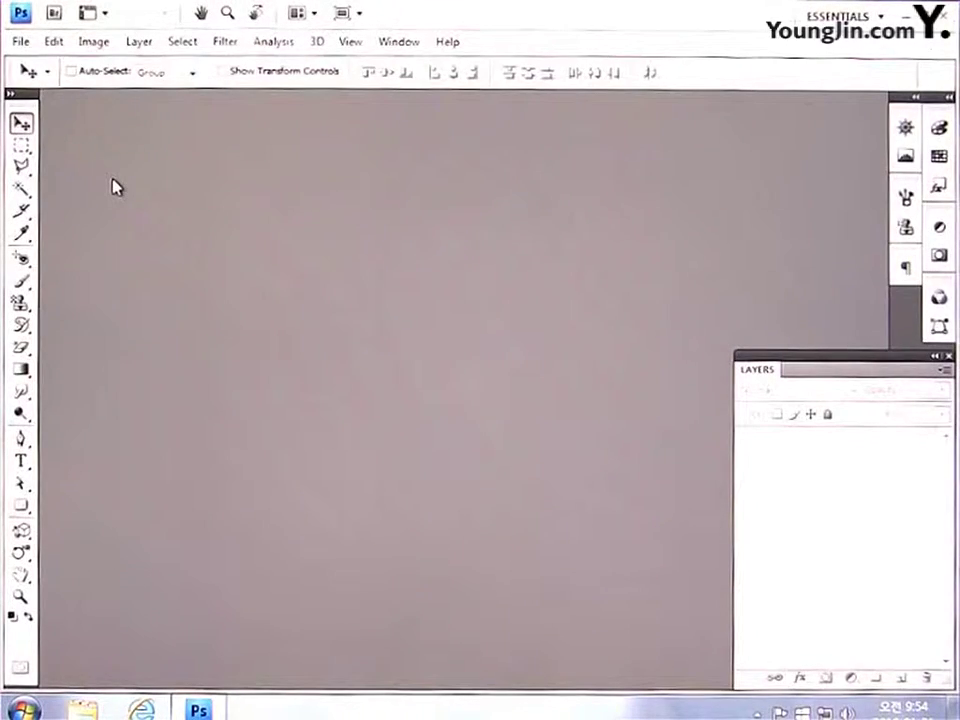
Create a new 100 × 100 pixel document, enlarge its window and zoom to 300%.
{"action": "left_click", "coordinate": [22, 42]}
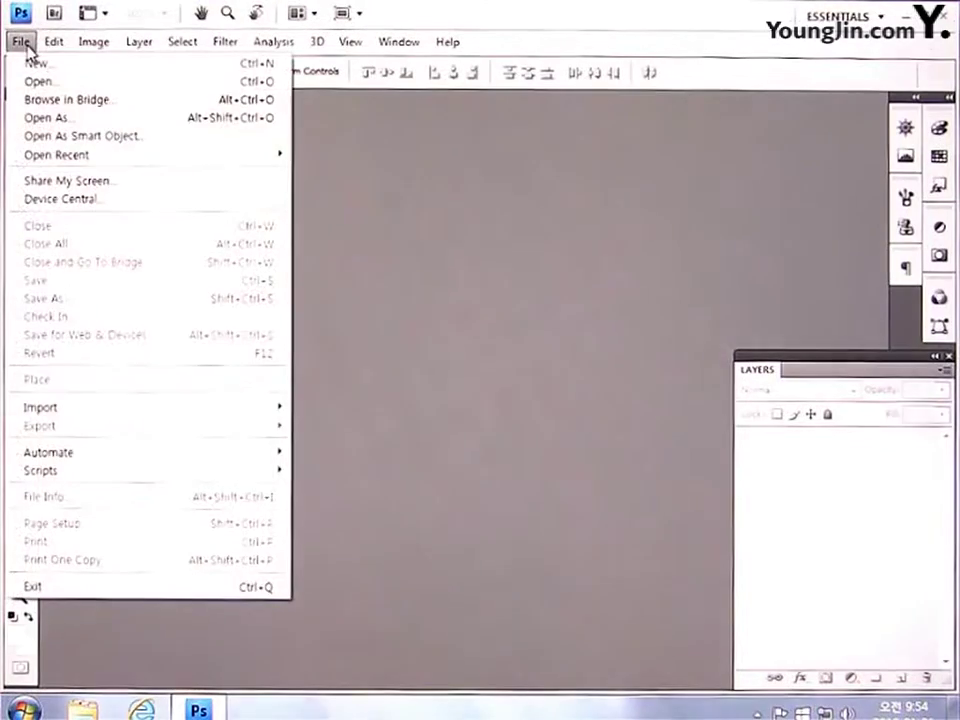
{"action": "left_click", "coordinate": [35, 63]}
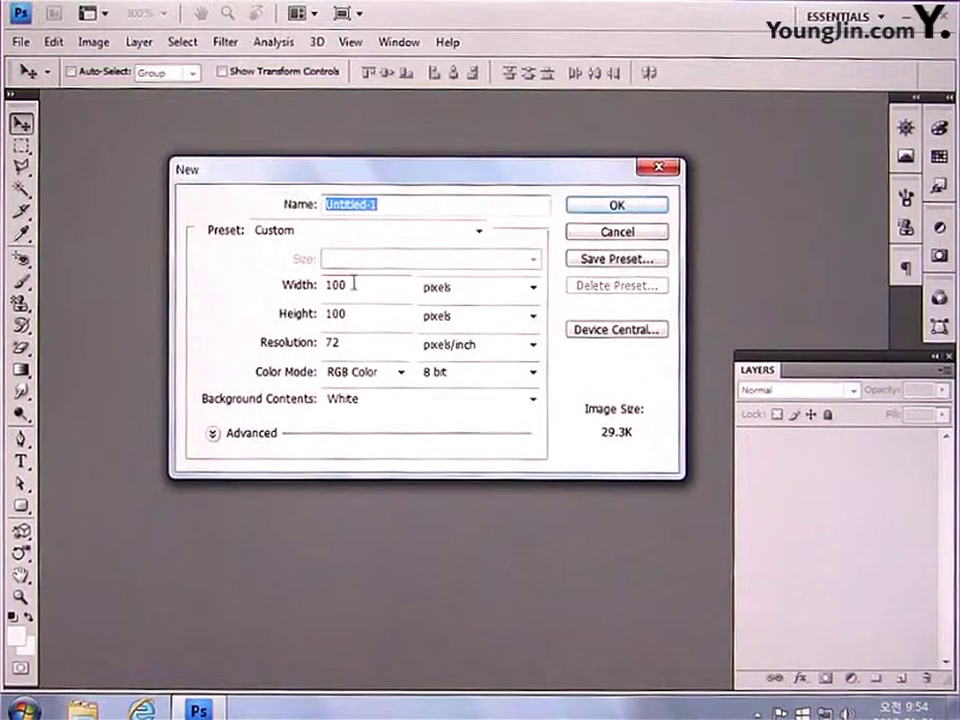
{"action": "left_click_drag", "start_coordinate": [354, 284], "coordinate": [246, 274]}
{"action": "type", "text": "100"}
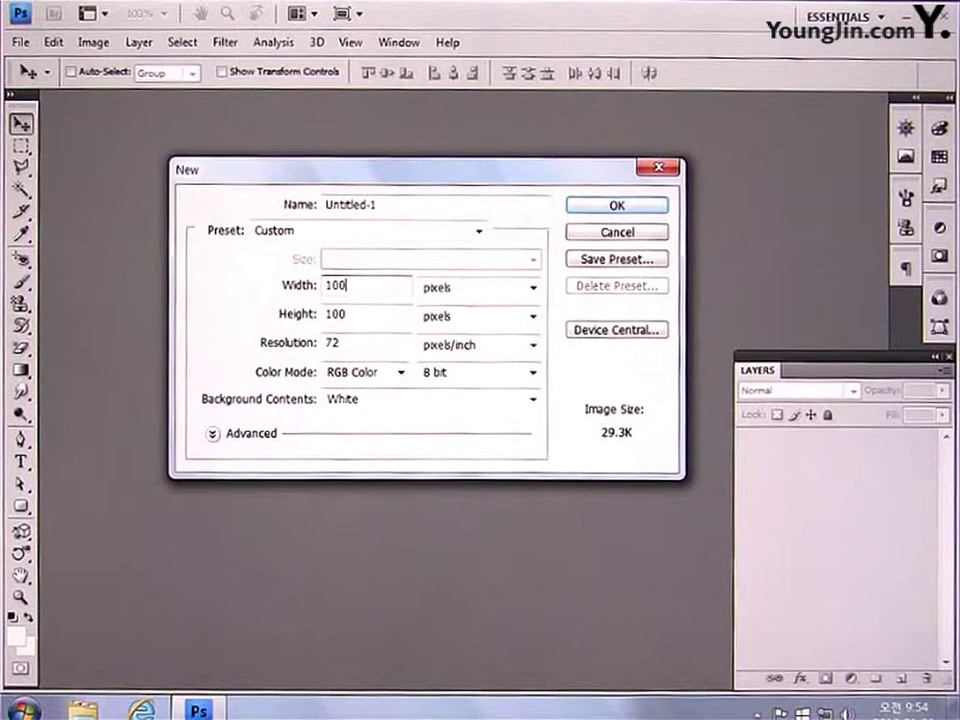
{"action": "left_click_drag", "start_coordinate": [350, 314], "coordinate": [240, 328]}
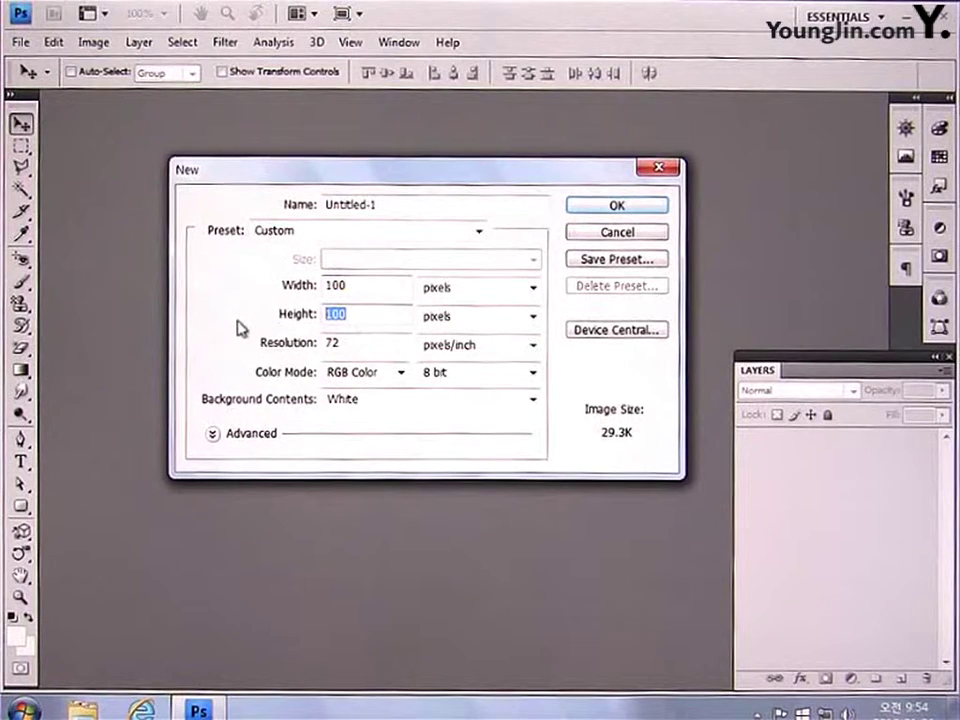
{"action": "type", "text": "100"}
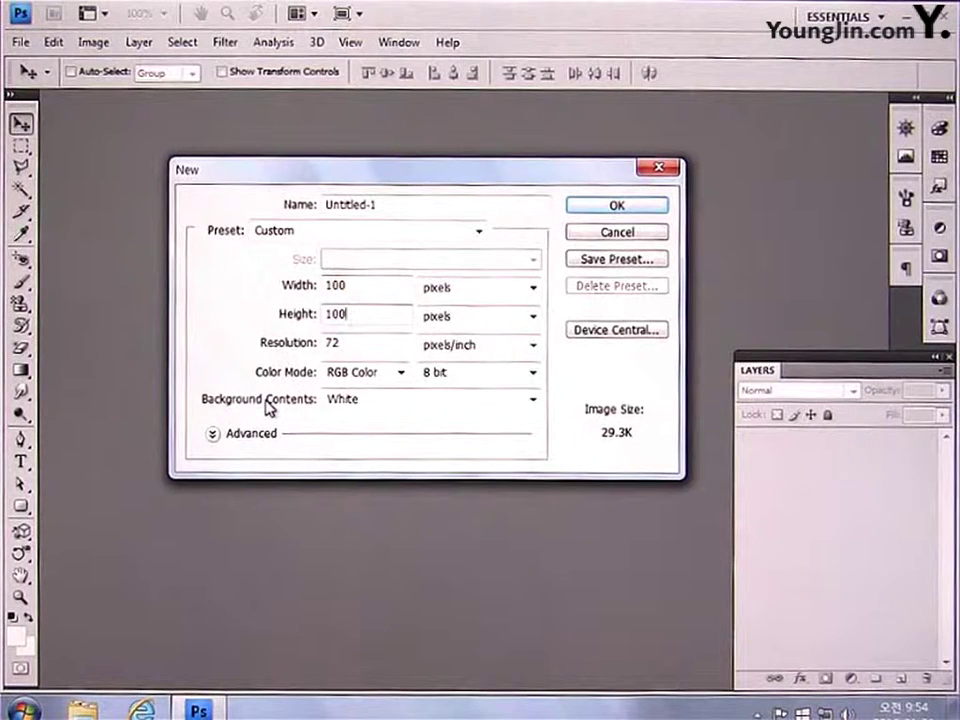
{"action": "left_click", "coordinate": [624, 209]}
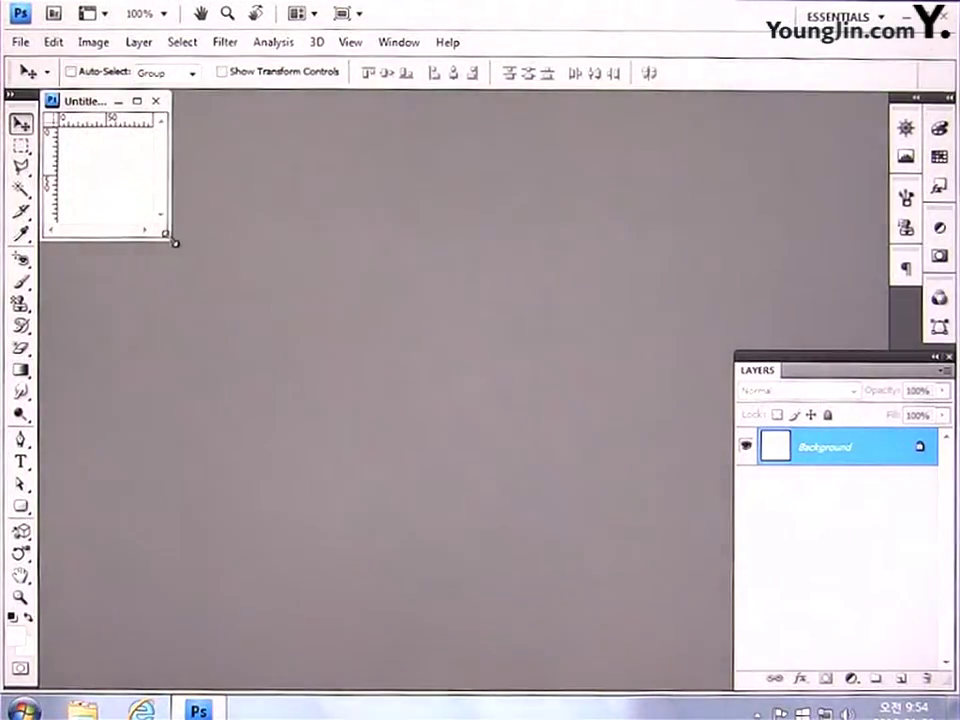
{"action": "mouse_move", "coordinate": [172, 239]}
{"action": "left_mouse_down"}
{"action": "mouse_move", "coordinate": [425, 388]}
{"action": "mouse_move", "coordinate": [561, 519]}
{"action": "left_mouse_up"}
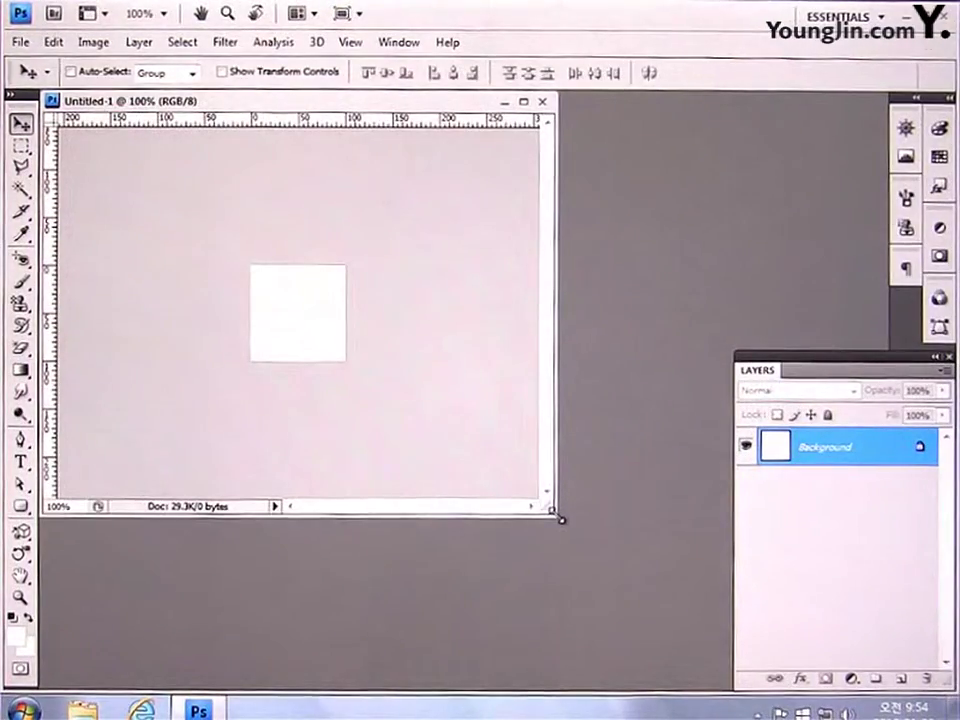
{"action": "key", "text": "ctrl+plus"}
{"action": "key", "text": "ctrl+plus"}
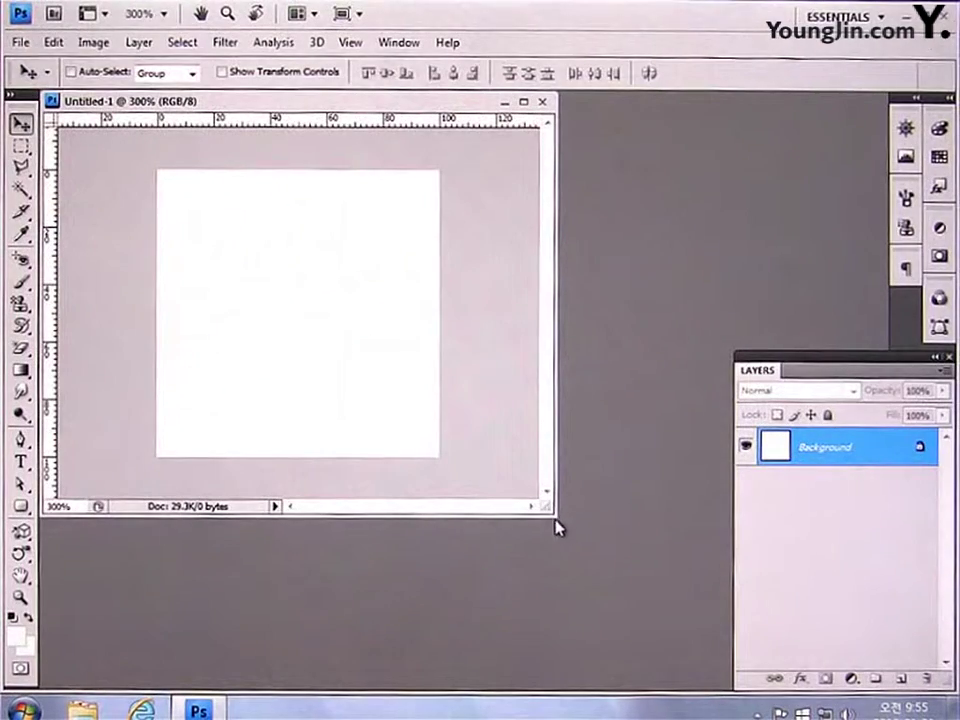
Pick the Rounded Rectangle Tool and set the foreground colour to #2F9A0E.
{"action": "left_click", "coordinate": [21, 507]}
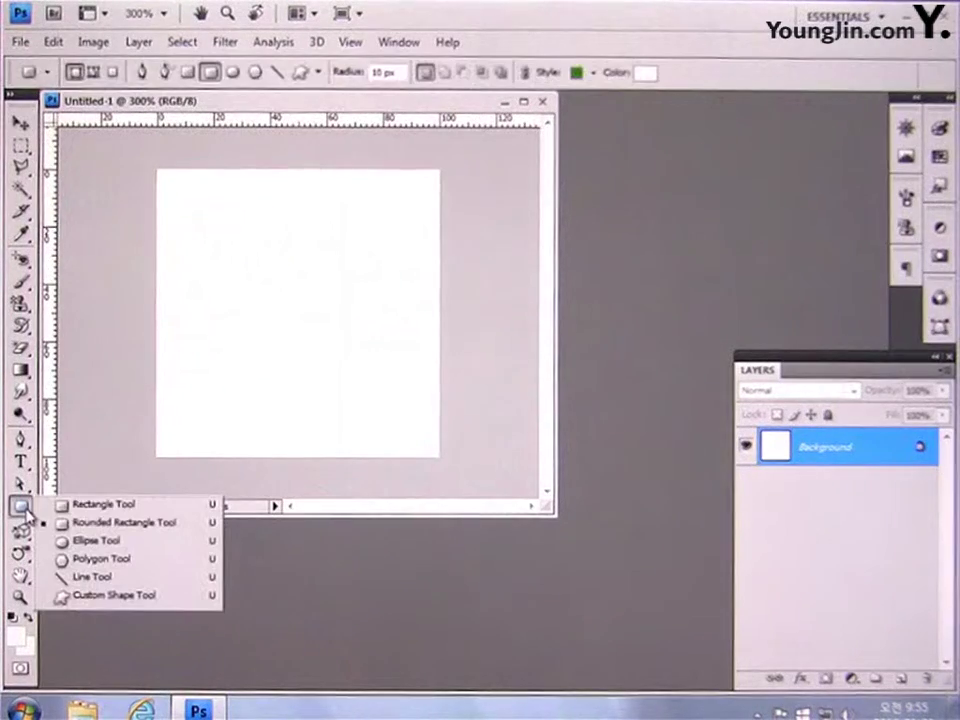
{"action": "left_click", "coordinate": [105, 523]}
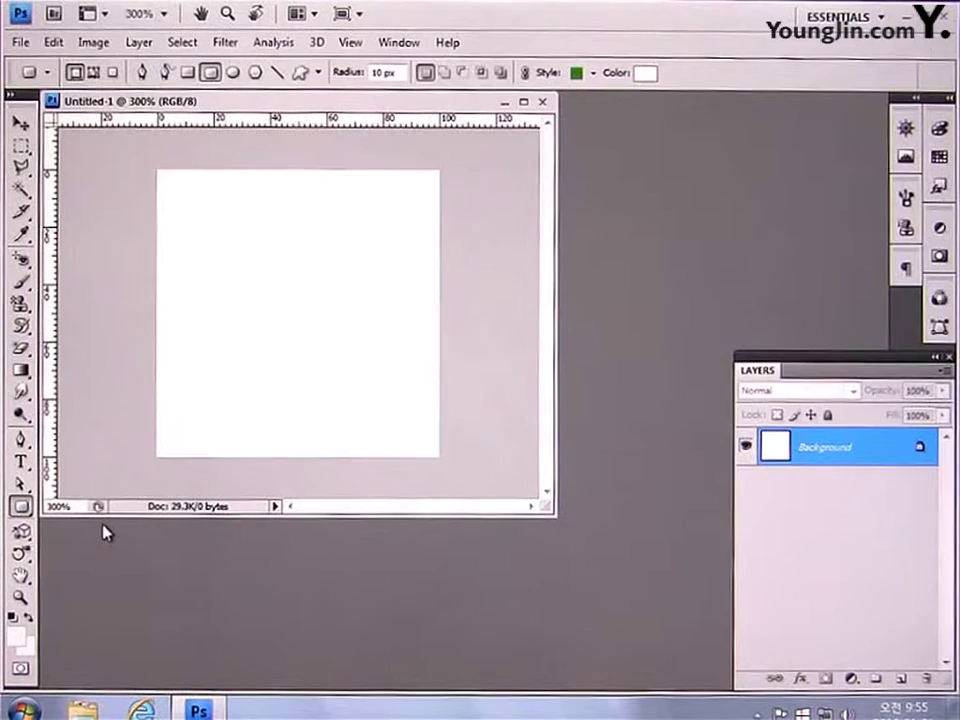
{"action": "left_click", "coordinate": [27, 634]}
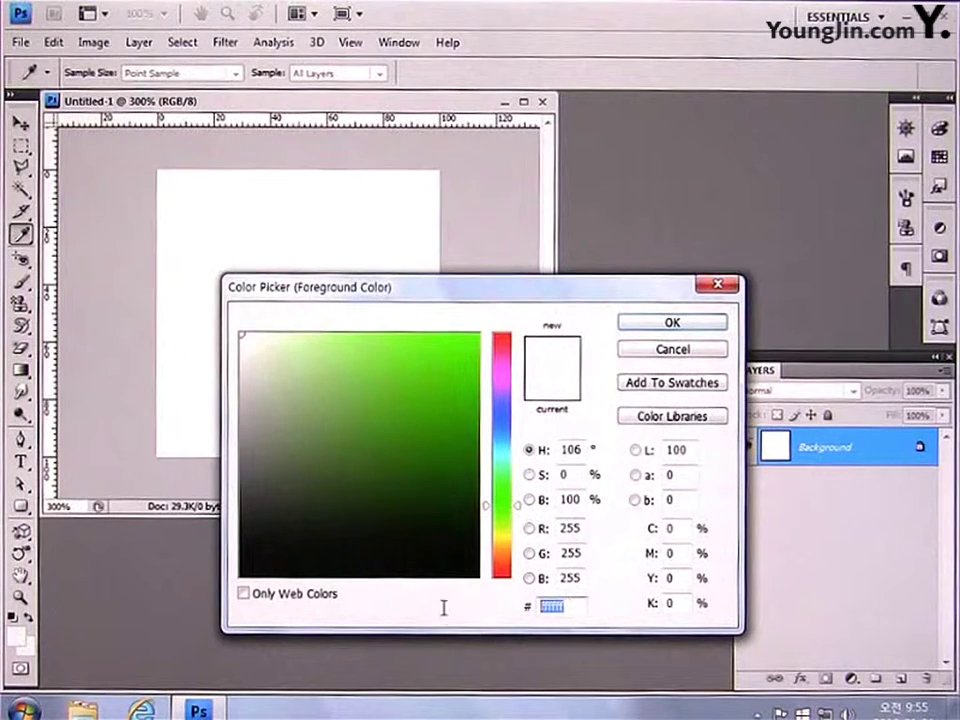
{"action": "key", "text": "BackSpace"}
{"action": "type", "text": "2F9"}
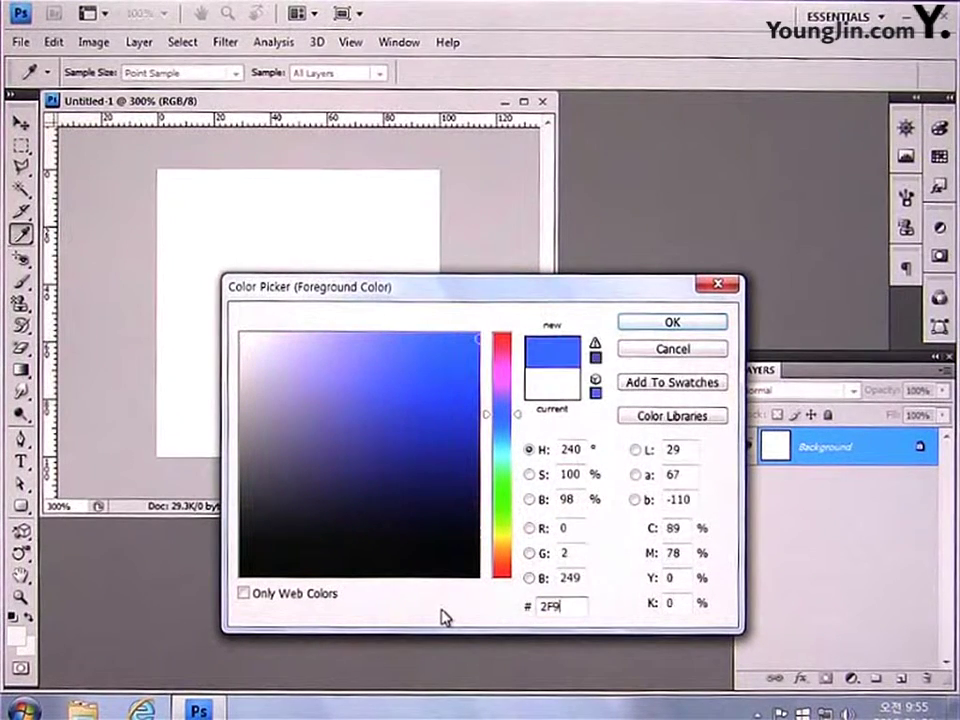
{"action": "type", "text": "A0"}
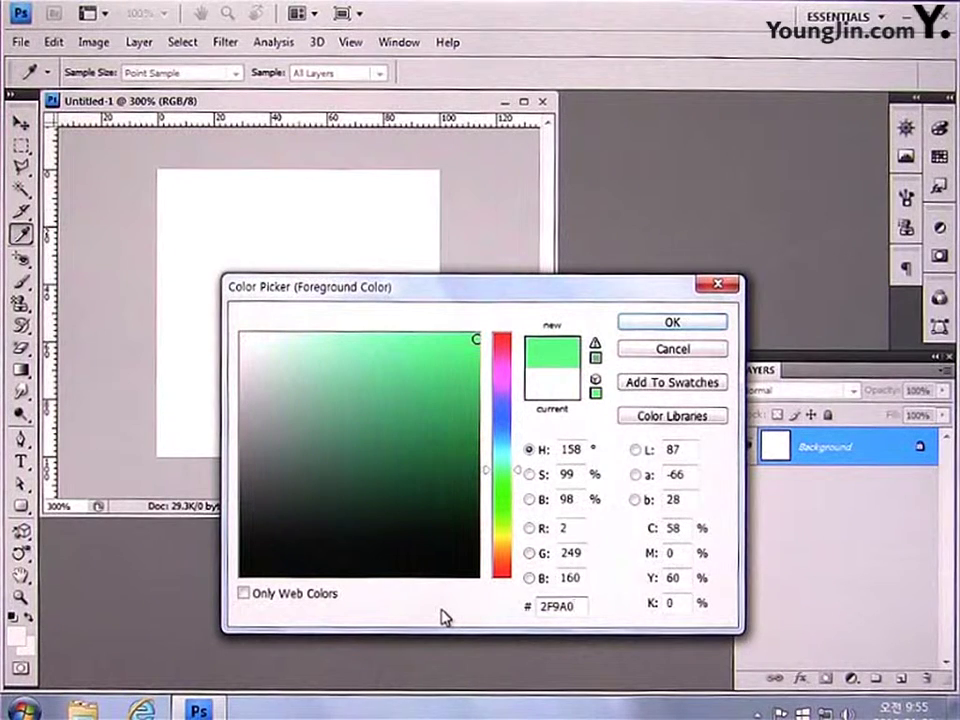
{"action": "type", "text": "E"}
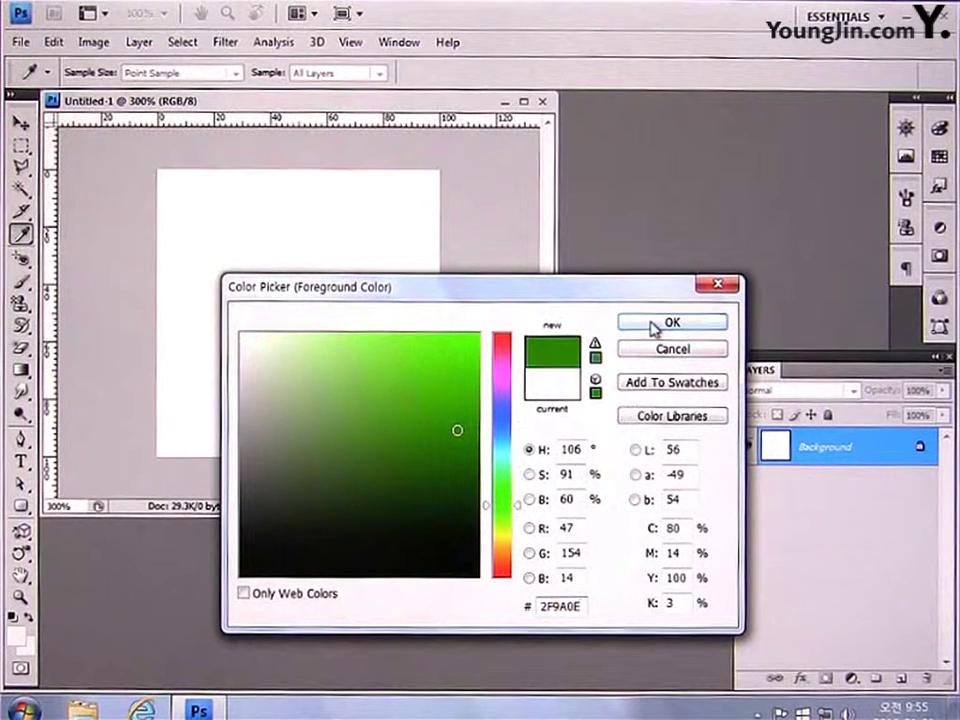
{"action": "left_click", "coordinate": [645, 323]}
{"action": "key", "text": "u"}
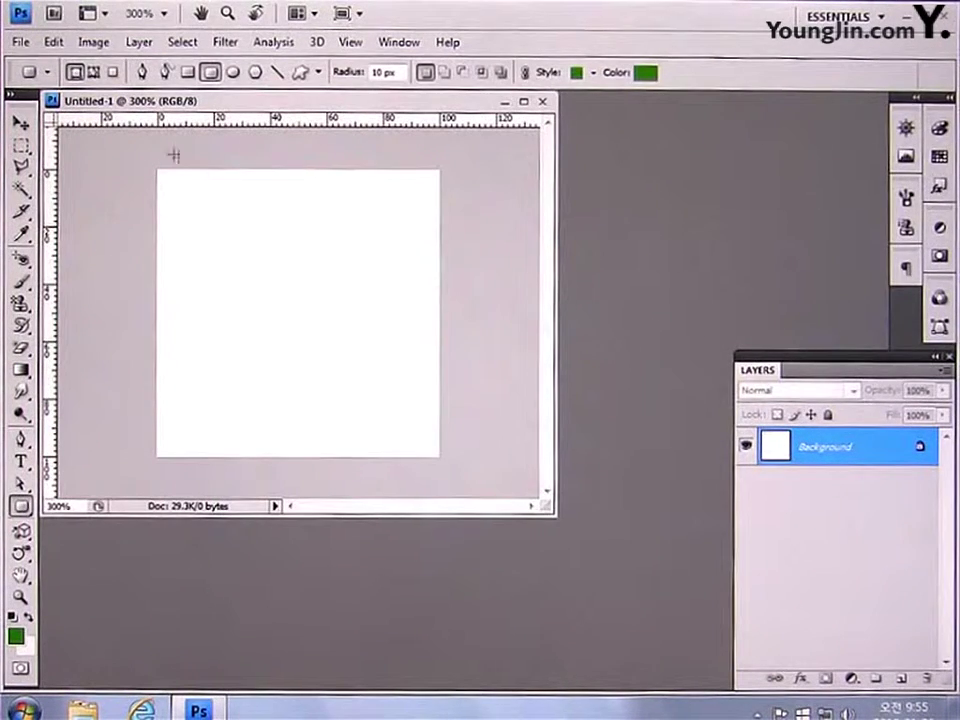
With Radius 10 px and Style None, draw a rounded square filling most of the canvas.
{"action": "double_click", "coordinate": [389, 72]}
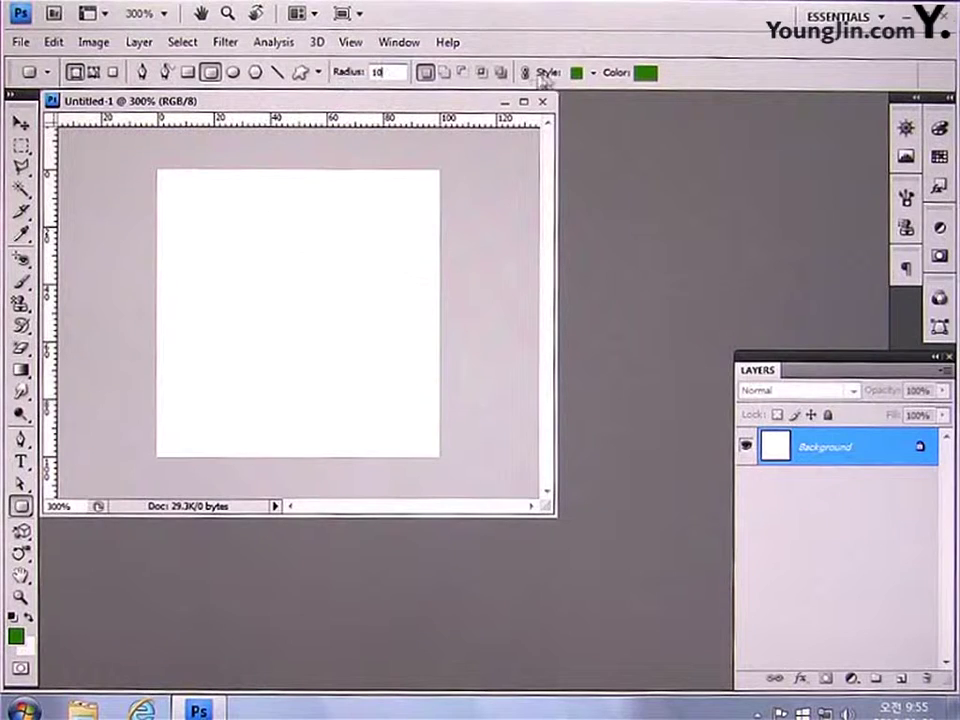
{"action": "left_click", "coordinate": [594, 73]}
{"action": "left_click", "coordinate": [488, 113]}
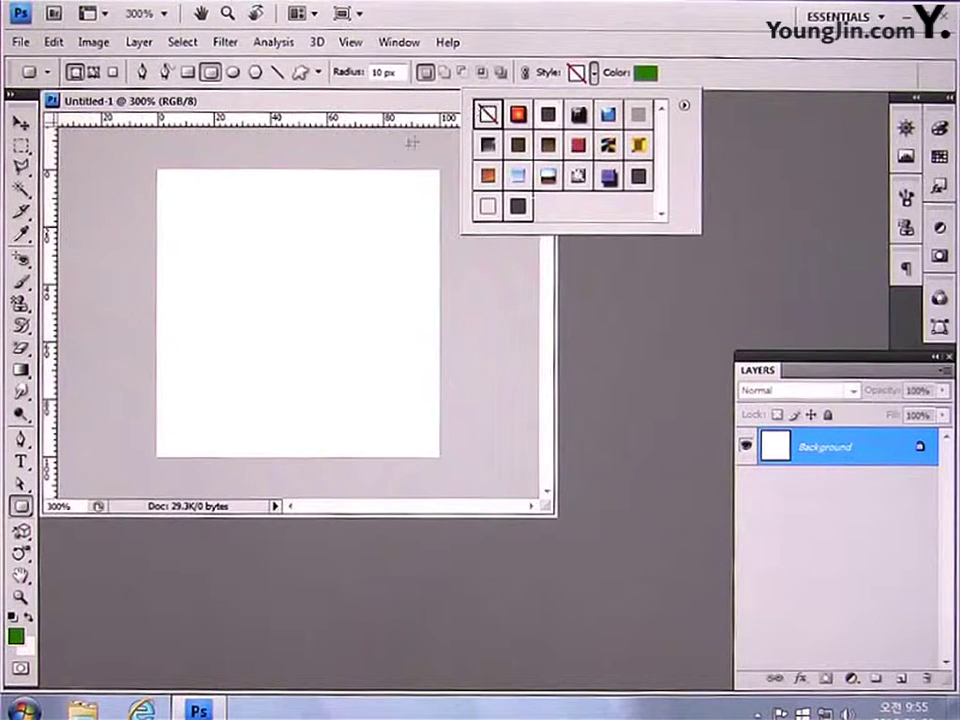
{"action": "left_click", "coordinate": [174, 187]}
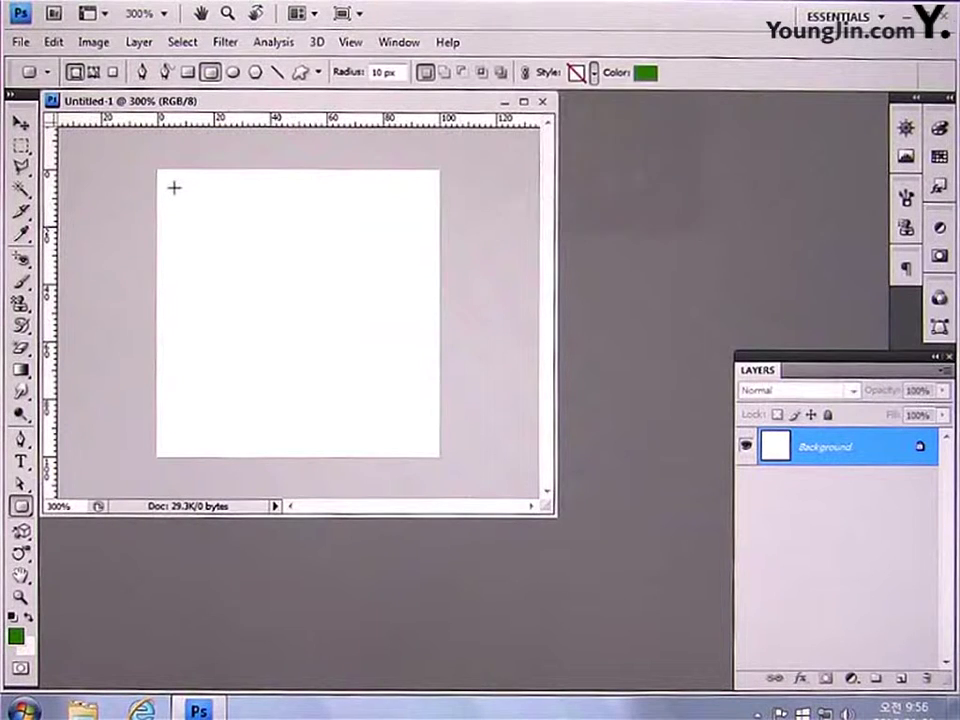
{"action": "left_click_drag", "start_coordinate": [174, 187], "coordinate": [482, 443]}
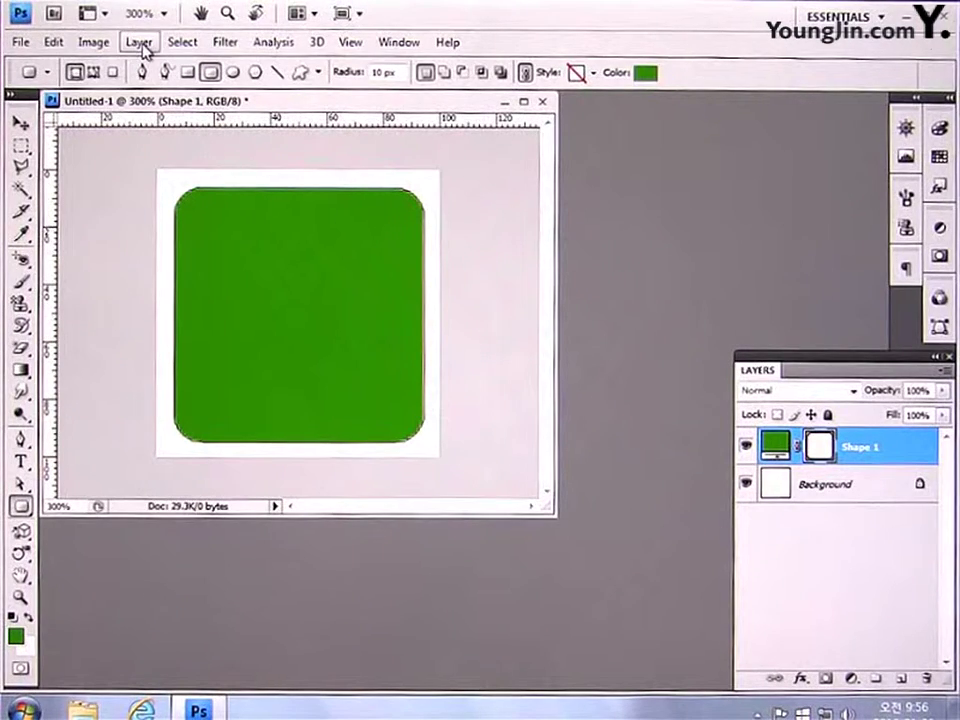
Give the Shape 1 layer an Inner Bevel and Emboss effect with Size 3 px.
{"action": "left_click", "coordinate": [140, 42]}
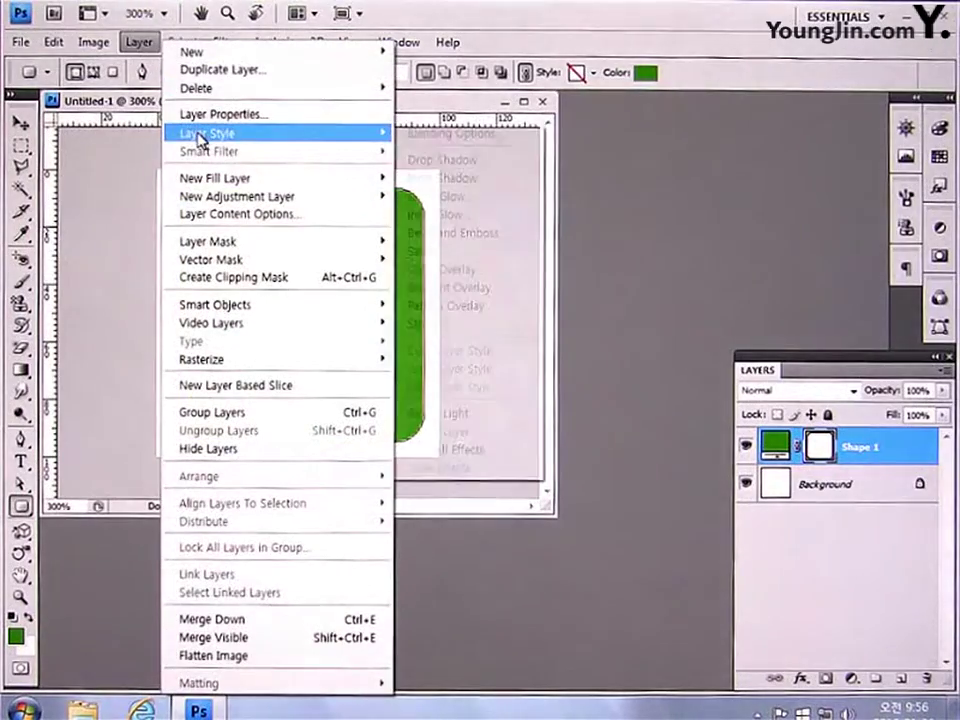
{"action": "mouse_move", "coordinate": [208, 133]}
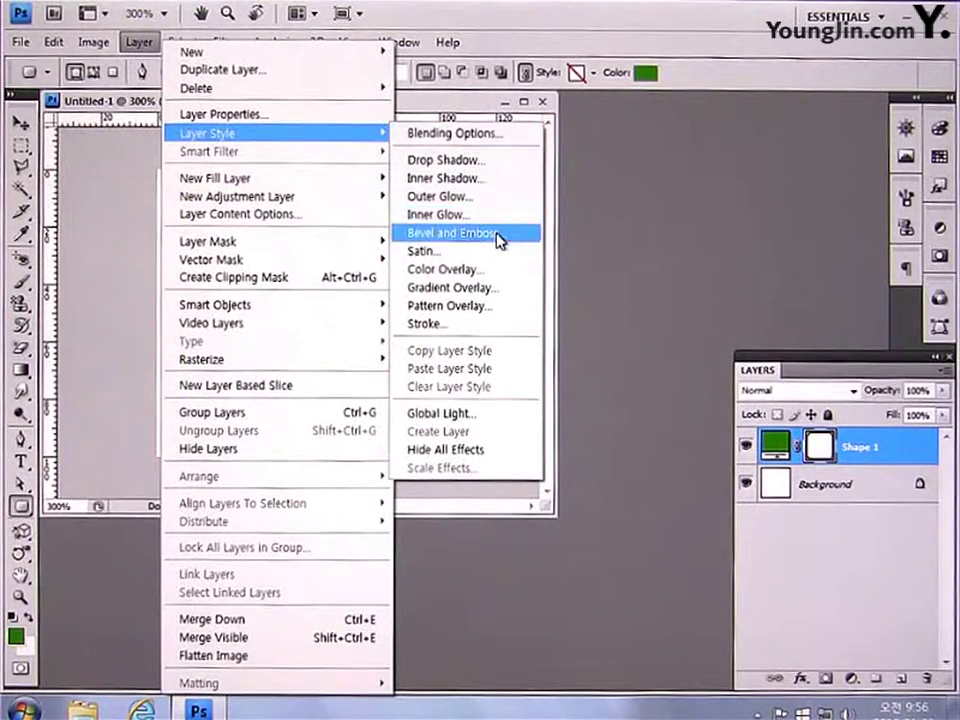
{"action": "left_click", "coordinate": [495, 233]}
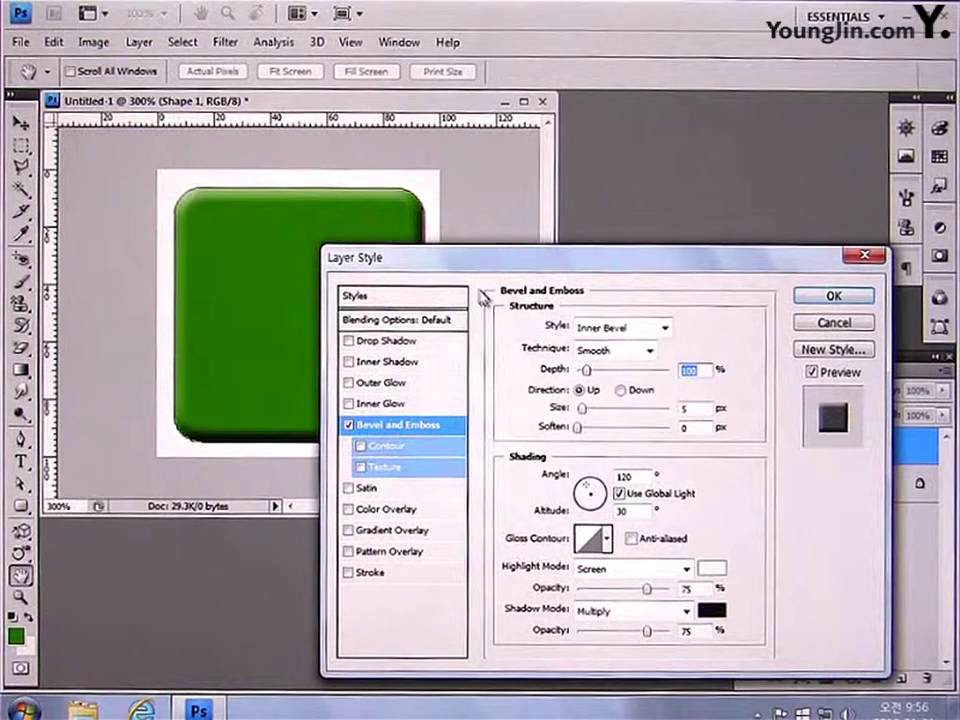
{"action": "left_click", "coordinate": [645, 327]}
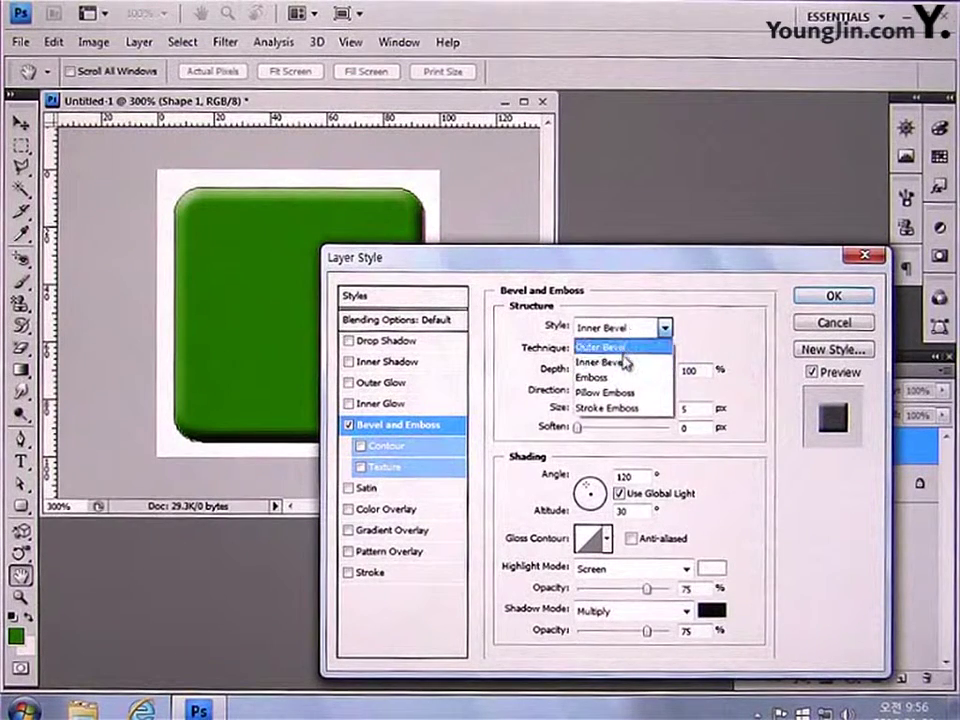
{"action": "left_click", "coordinate": [626, 363]}
{"action": "double_click", "coordinate": [688, 408]}
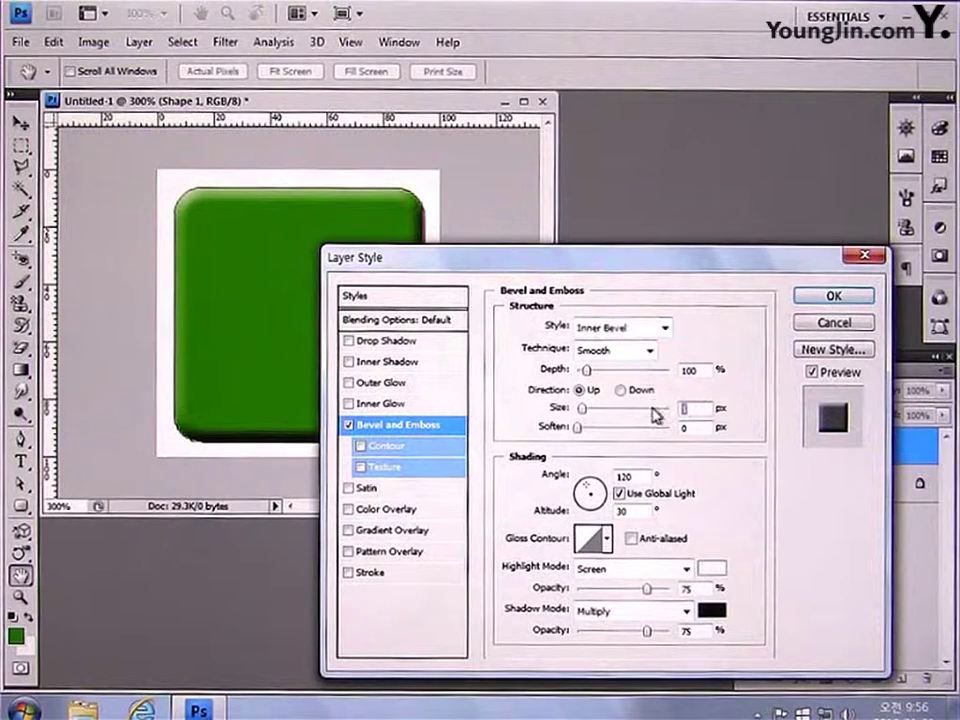
{"action": "type", "text": "3"}
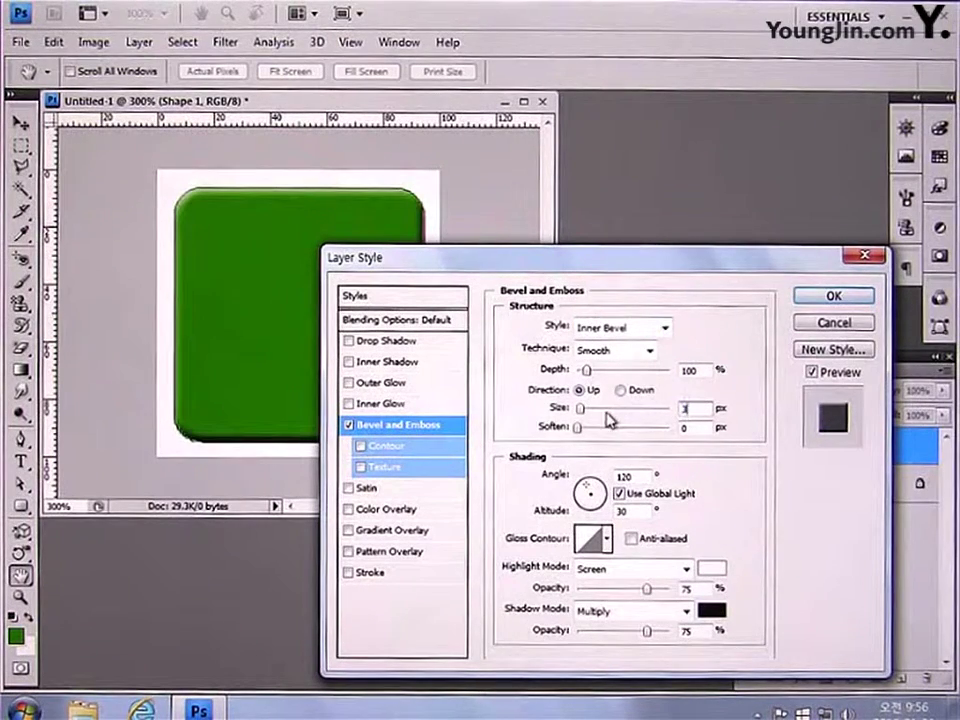
{"action": "left_click", "coordinate": [833, 296]}
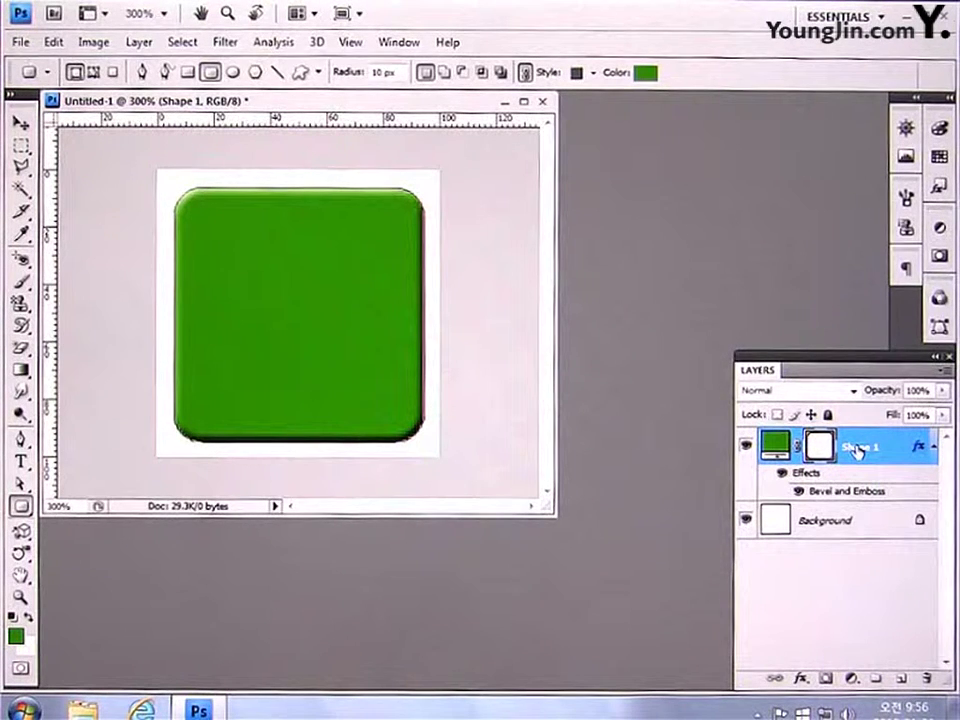
Duplicate Shape 1 and scale the copy down to 91.4% with Free Transform Path.
{"action": "left_click_drag", "start_coordinate": [857, 452], "coordinate": [903, 677]}
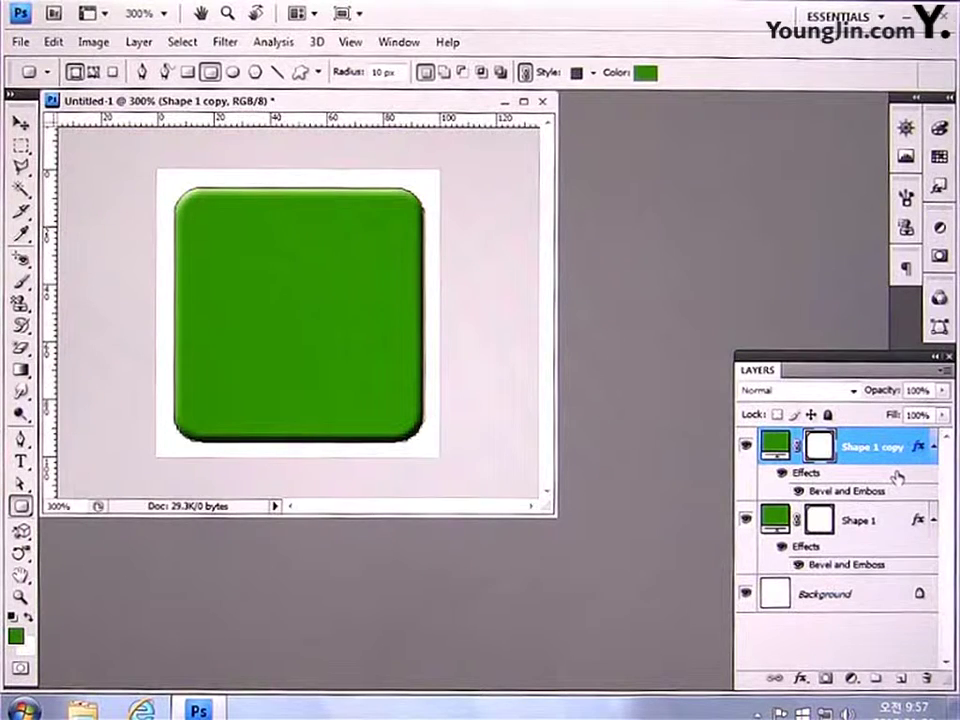
{"action": "left_click", "coordinate": [53, 42]}
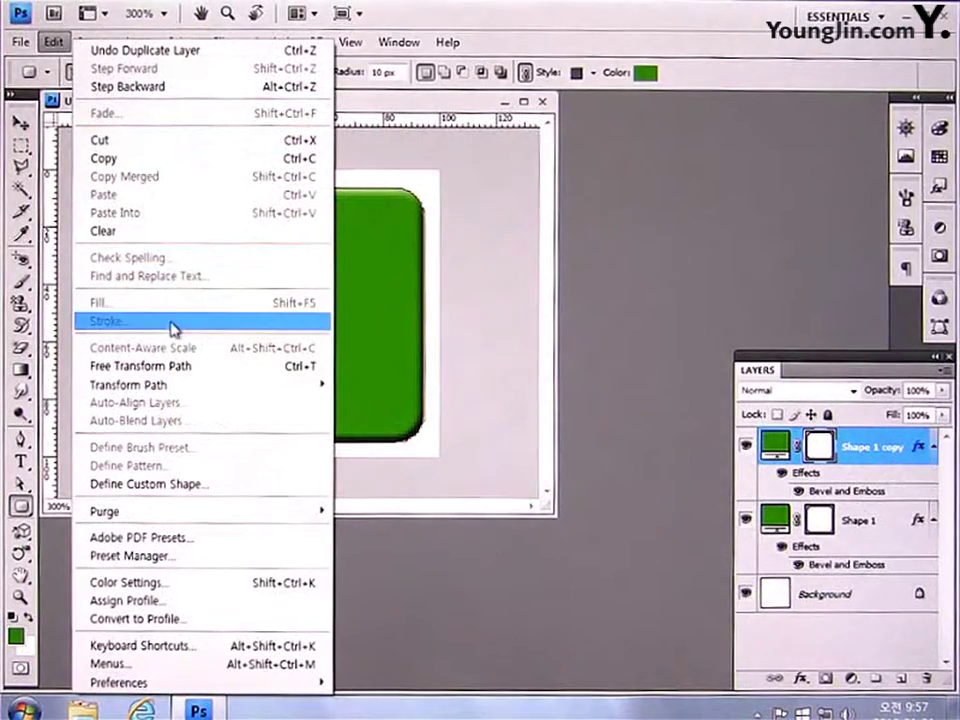
{"action": "left_click", "coordinate": [182, 368]}
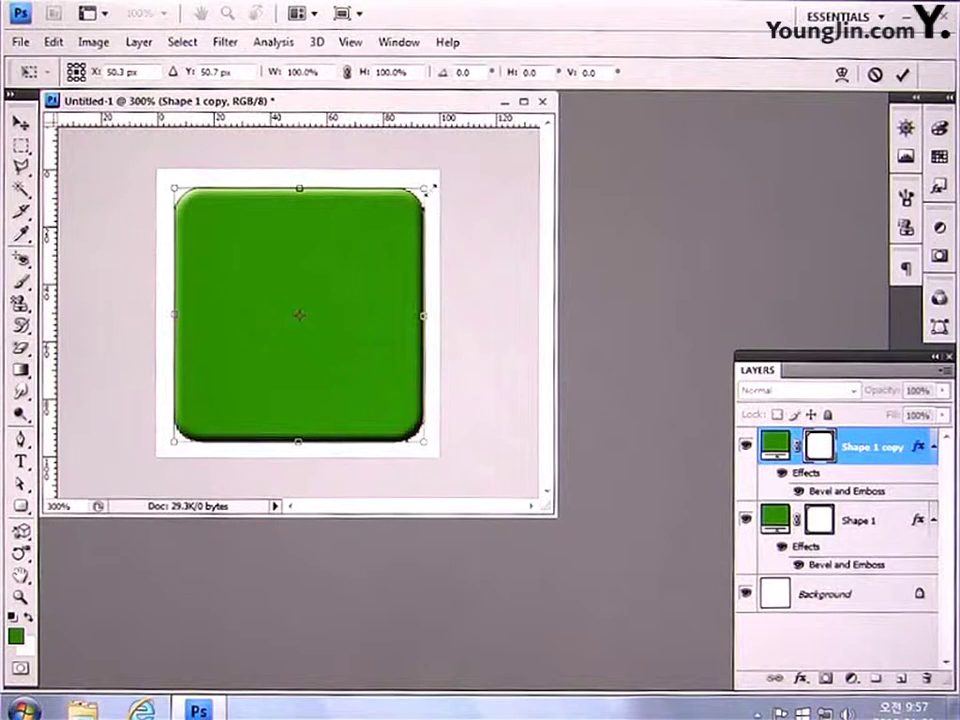
{"action": "left_click_drag", "start_coordinate": [431, 187], "coordinate": [420, 199]}
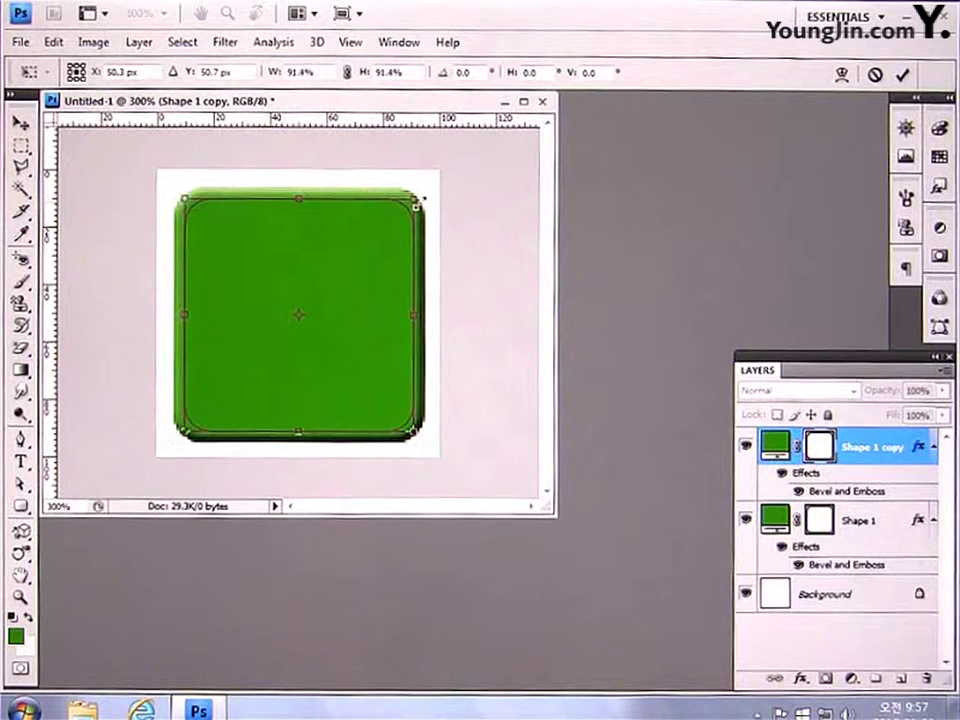
{"action": "key", "text": "Return"}
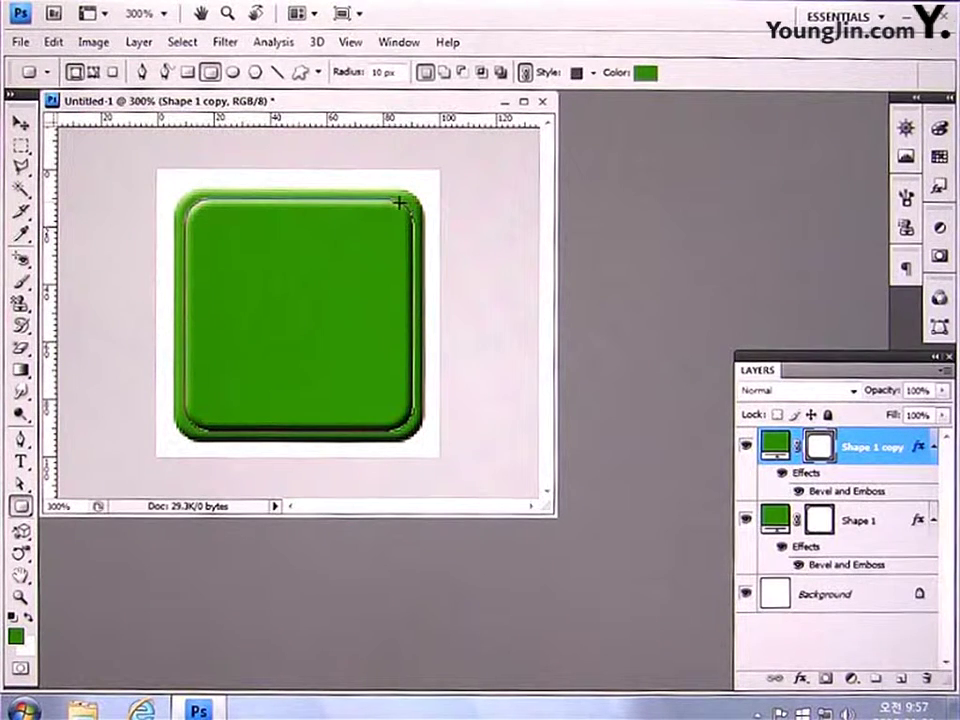
{"action": "left_click", "coordinate": [142, 46]}
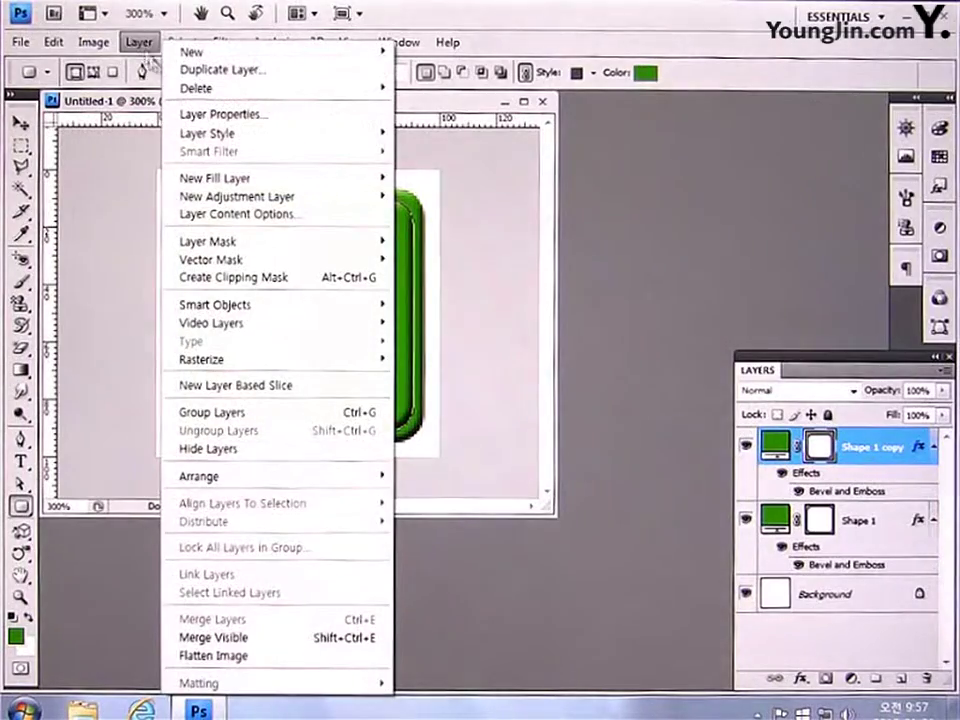
{"action": "mouse_move", "coordinate": [208, 133]}
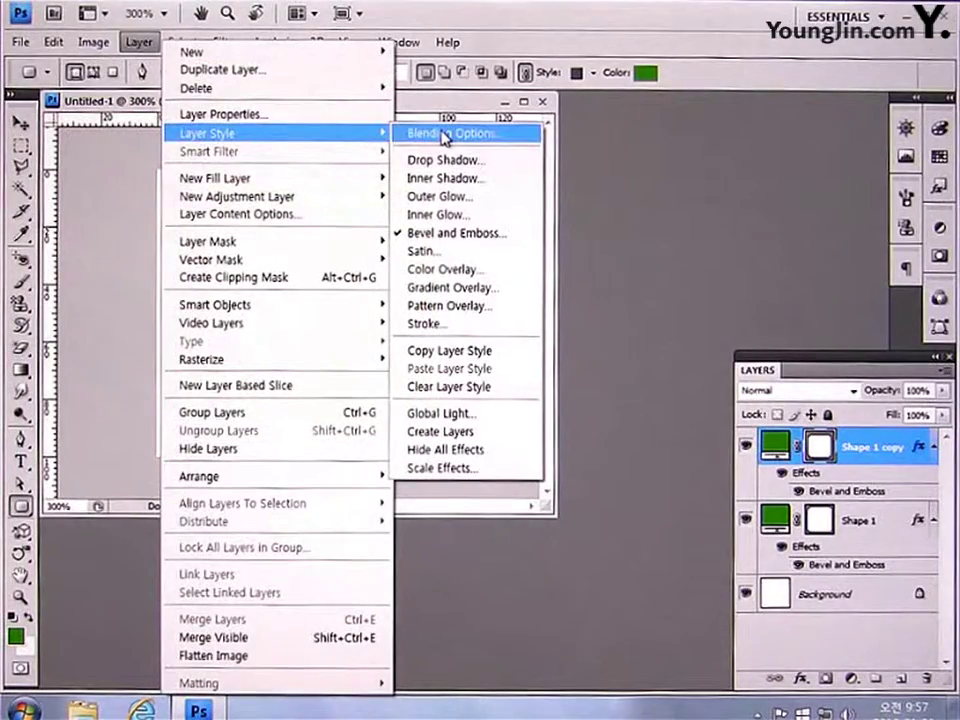
Replace the copy's bevel with a Gradient Overlay of green at 65% fading to white.
{"action": "left_click", "coordinate": [445, 134]}
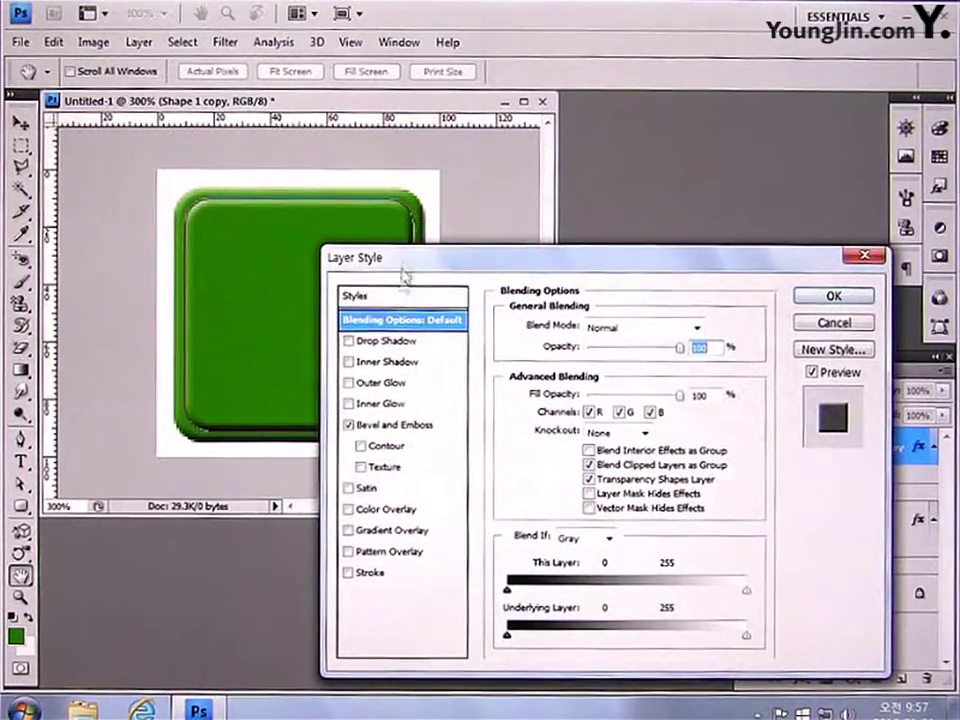
{"action": "left_click", "coordinate": [349, 425]}
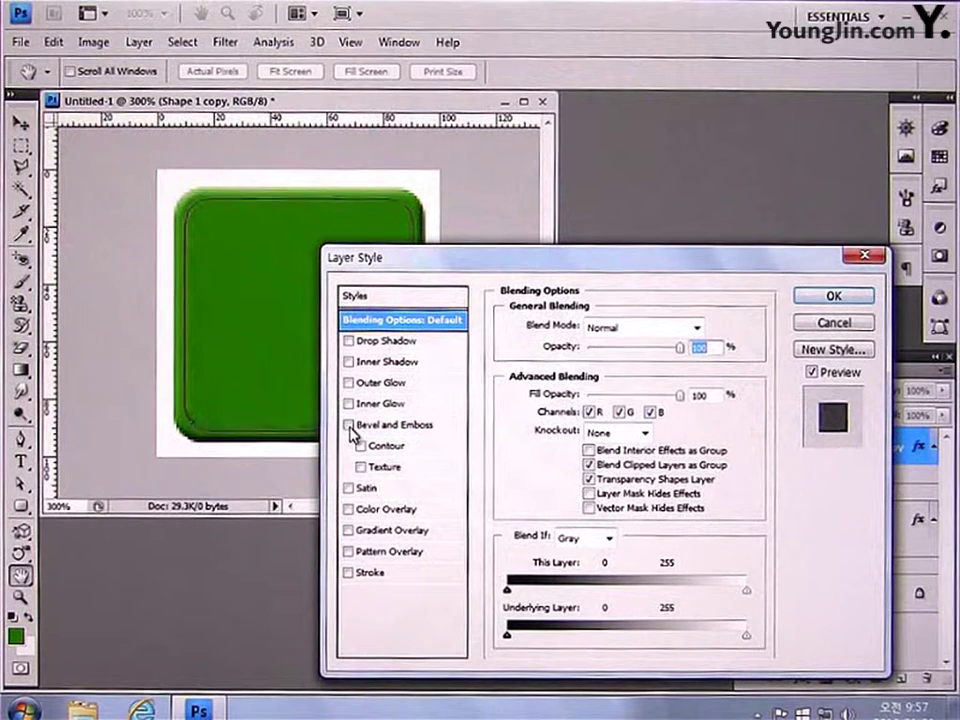
{"action": "left_click", "coordinate": [348, 531]}
{"action": "left_click", "coordinate": [425, 538]}
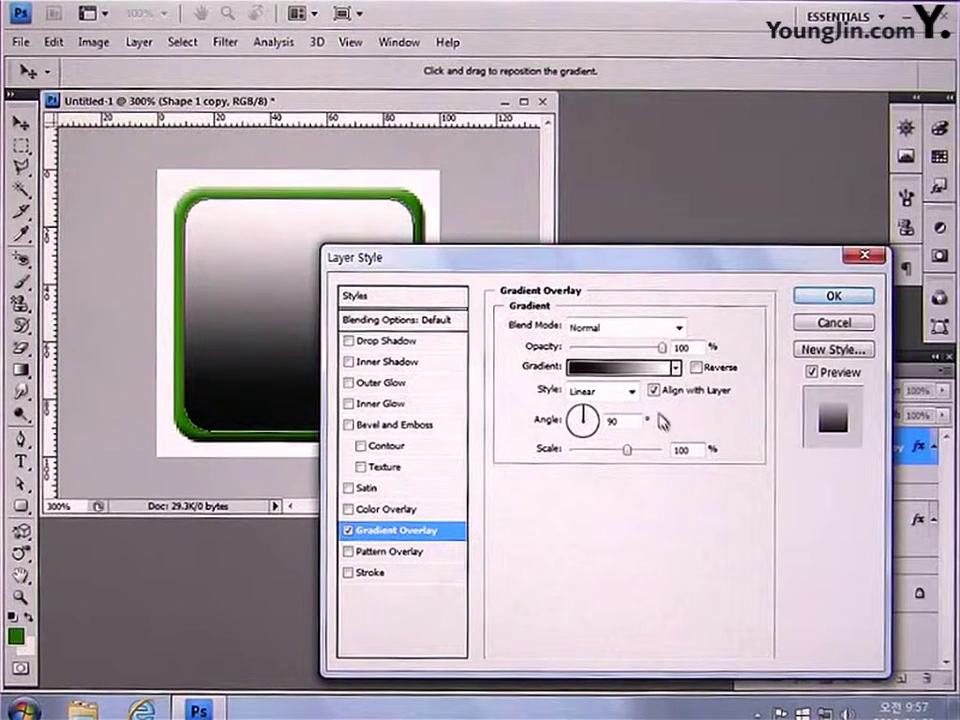
{"action": "left_click", "coordinate": [638, 368]}
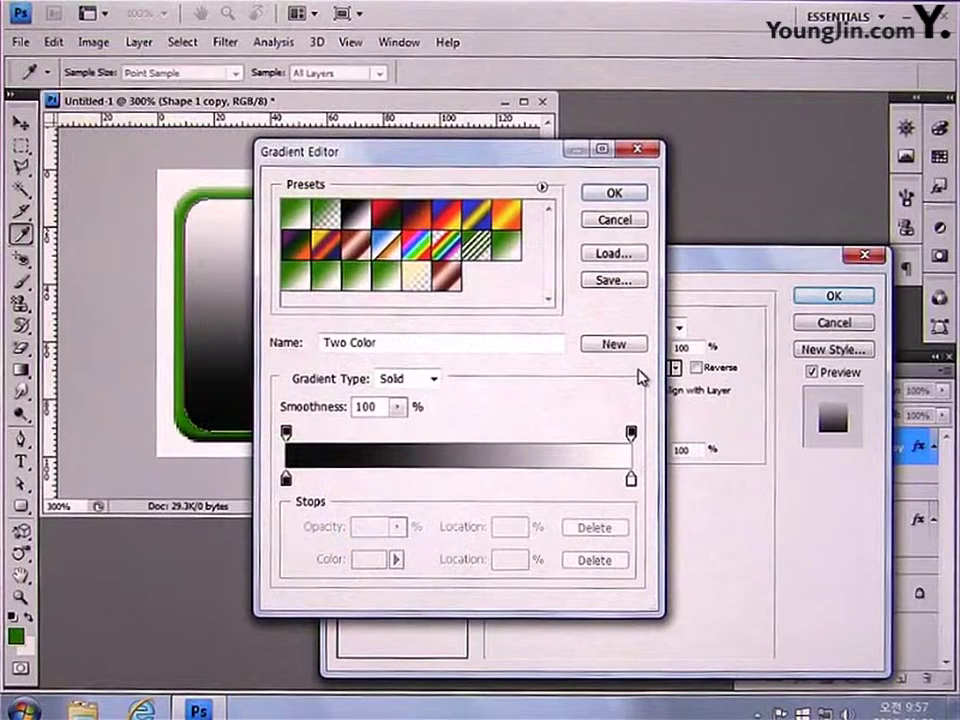
{"action": "left_click", "coordinate": [501, 483]}
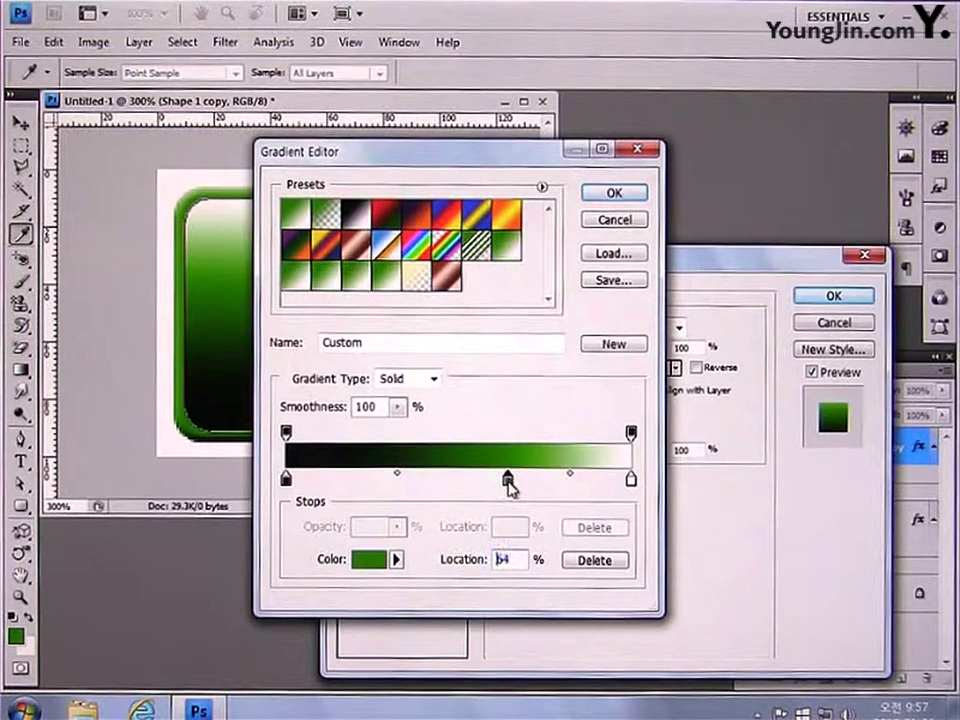
{"action": "left_click_drag", "start_coordinate": [503, 484], "coordinate": [511, 482]}
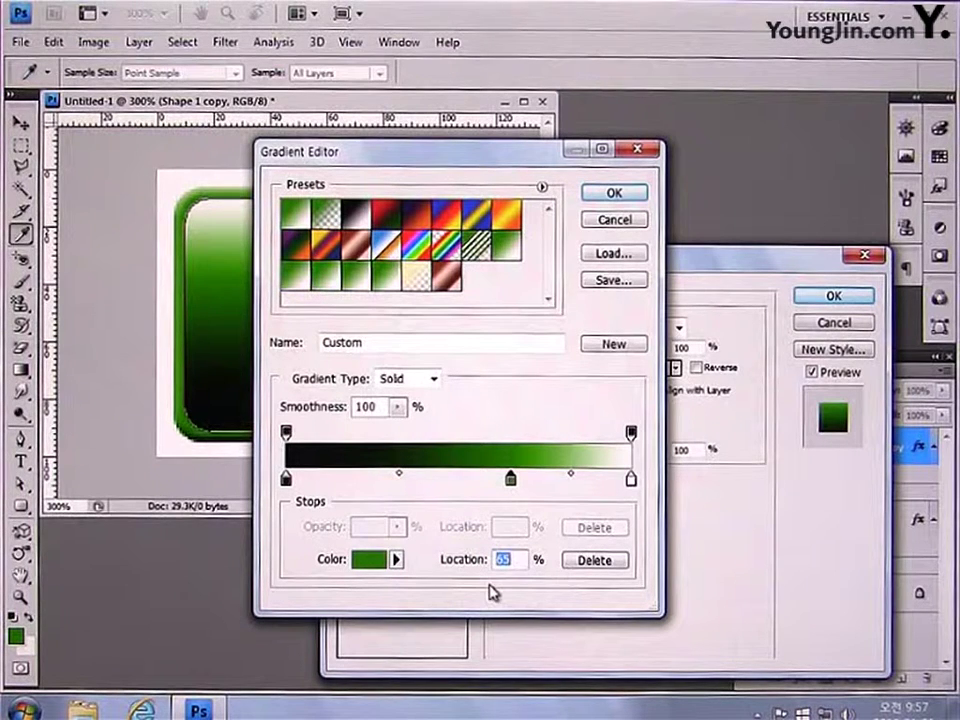
{"action": "left_click_drag", "start_coordinate": [286, 480], "coordinate": [240, 549]}
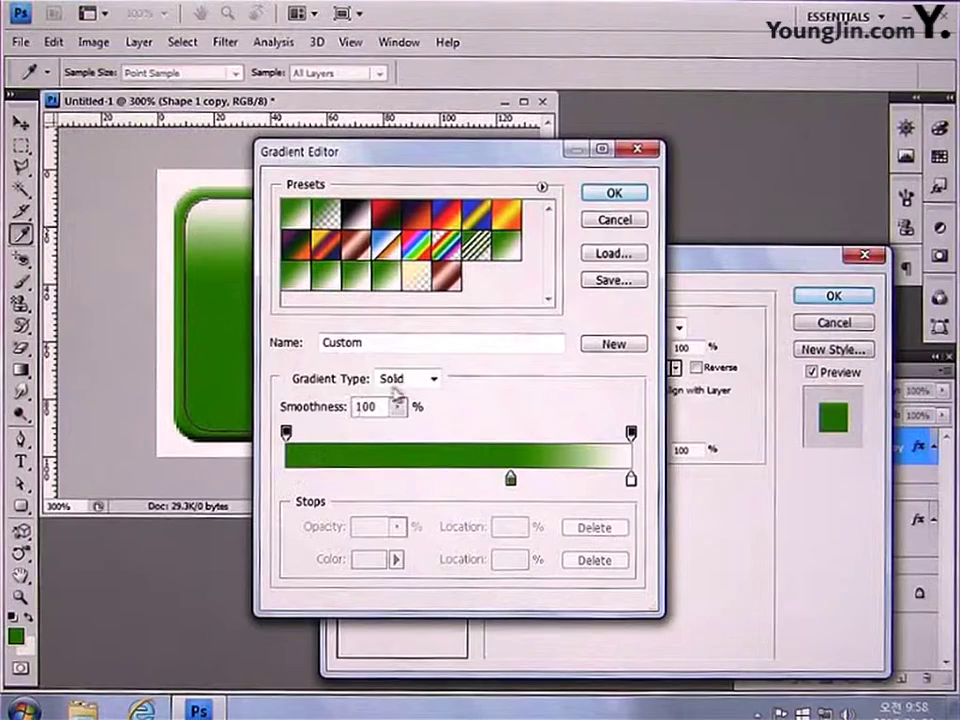
{"action": "left_click", "coordinate": [618, 194]}
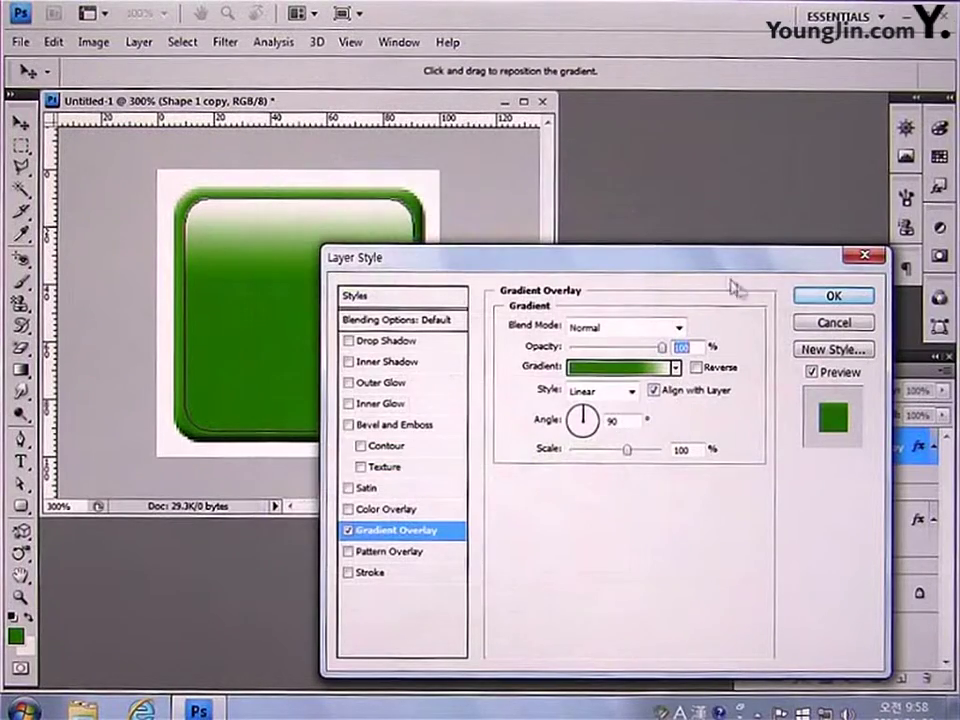
{"action": "left_click", "coordinate": [822, 300]}
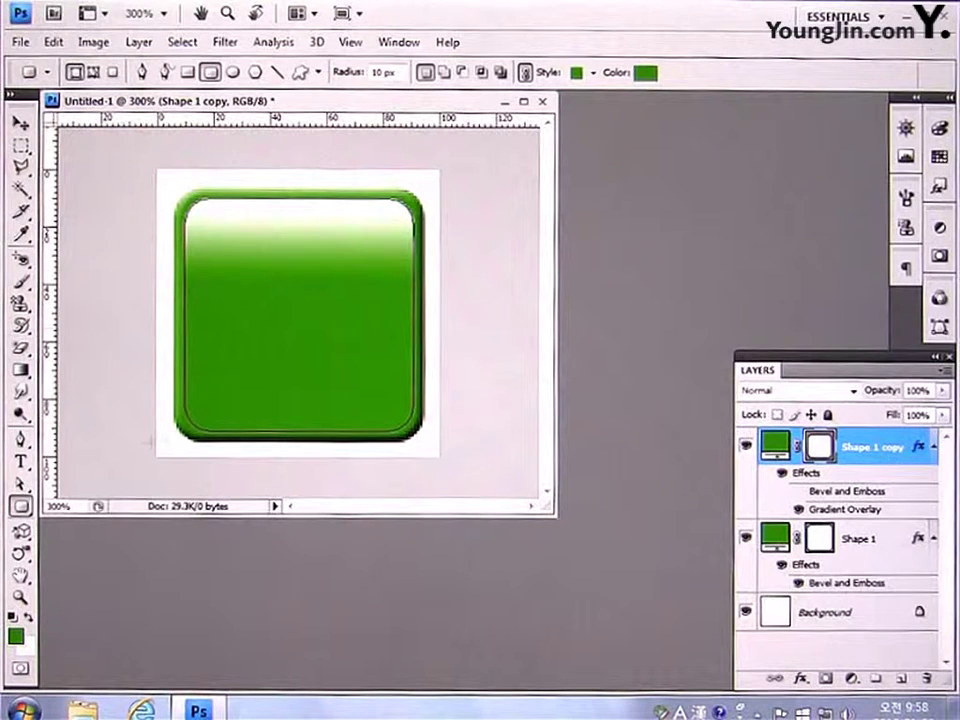
Insert a white ▶ play symbol as a new text layer.
{"action": "left_click", "coordinate": [21, 463]}
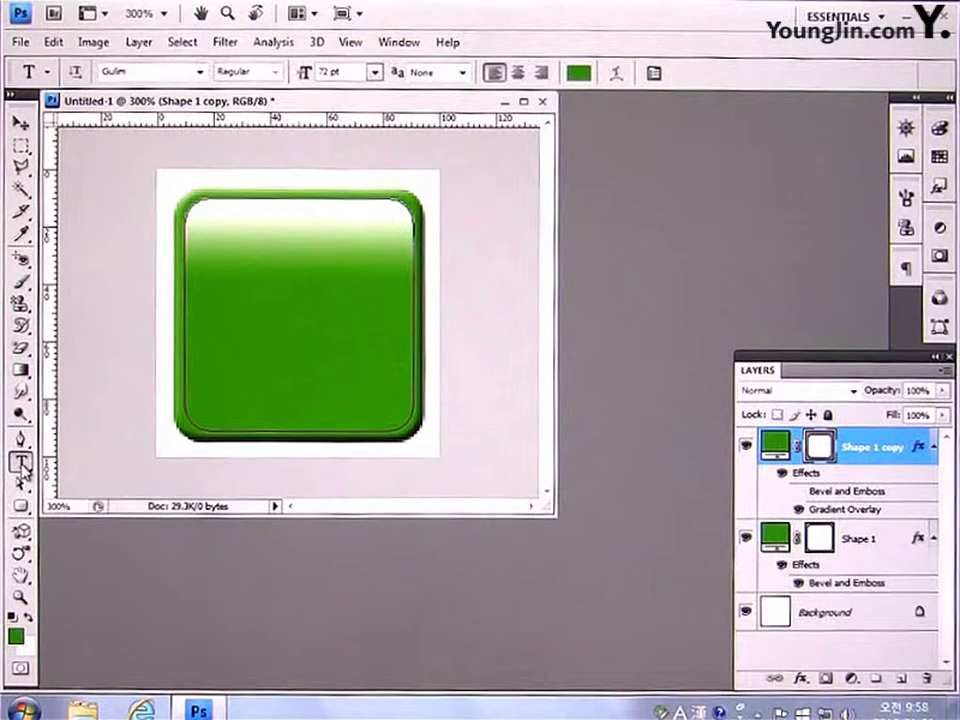
{"action": "left_click", "coordinate": [578, 72]}
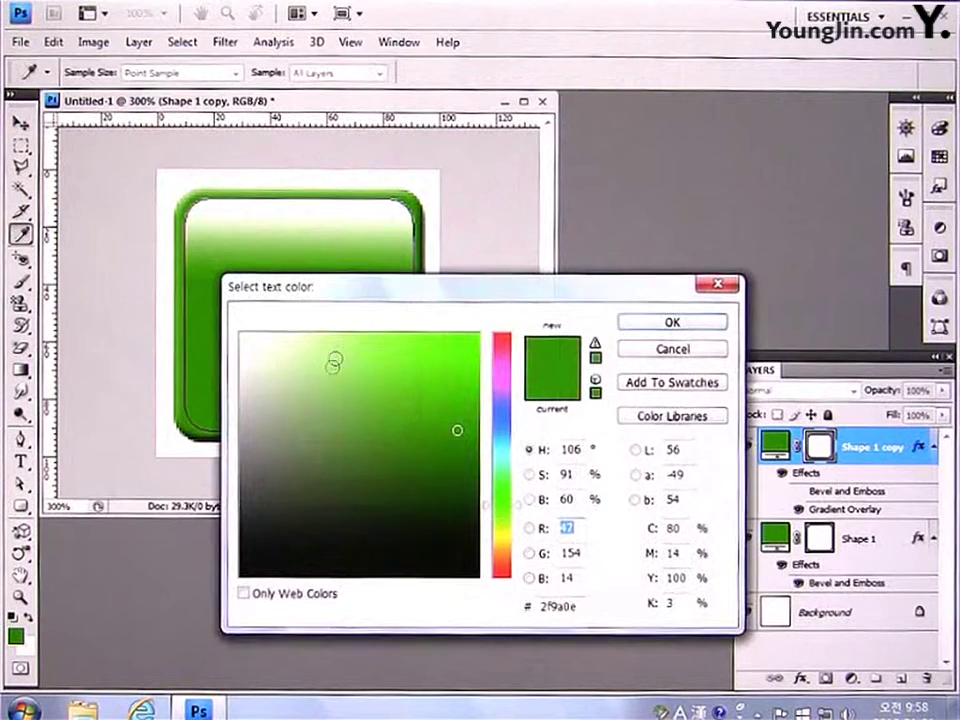
{"action": "left_click_drag", "start_coordinate": [334, 363], "coordinate": [205, 322]}
{"action": "left_click", "coordinate": [672, 322]}
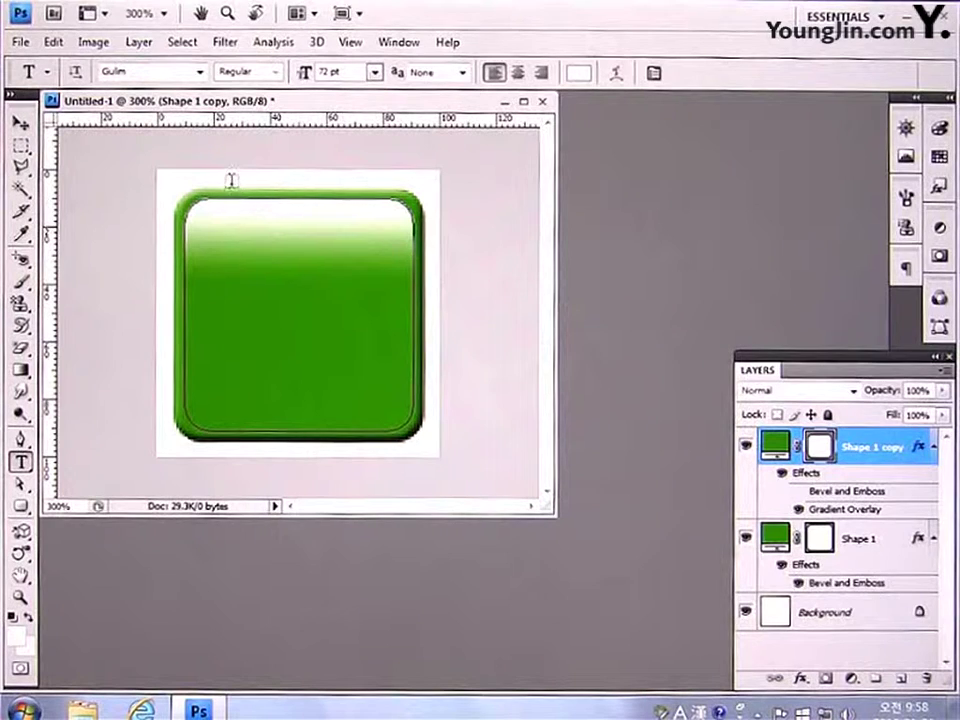
{"action": "left_click", "coordinate": [231, 181]}
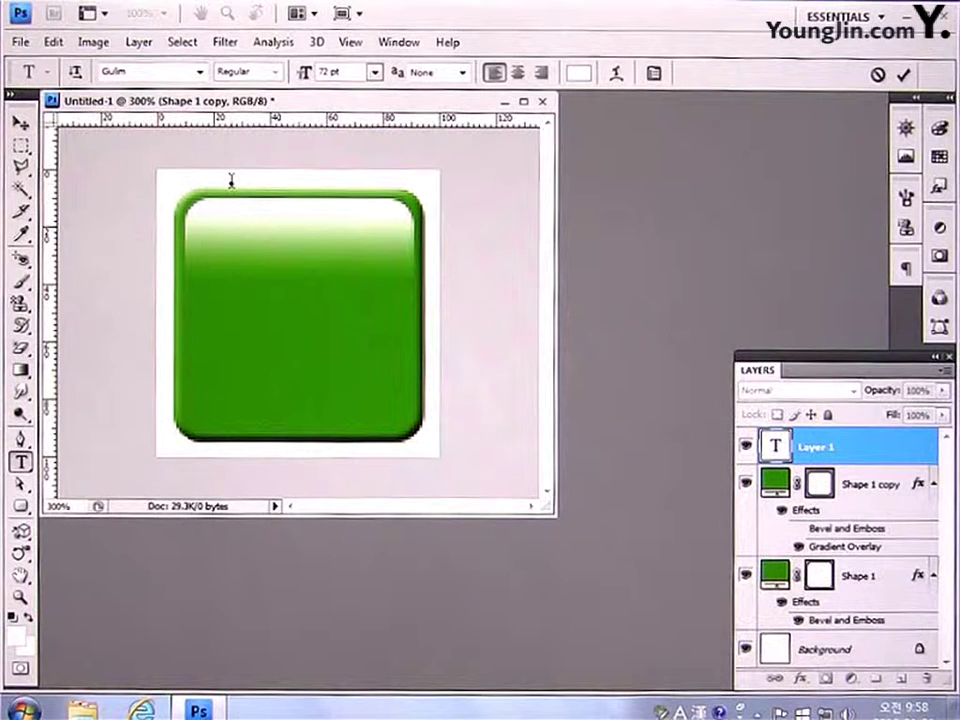
{"action": "key", "text": "Hangul"}
{"action": "type", "text": "ㅁ"}
{"action": "key", "text": "Hangul_Hanja"}
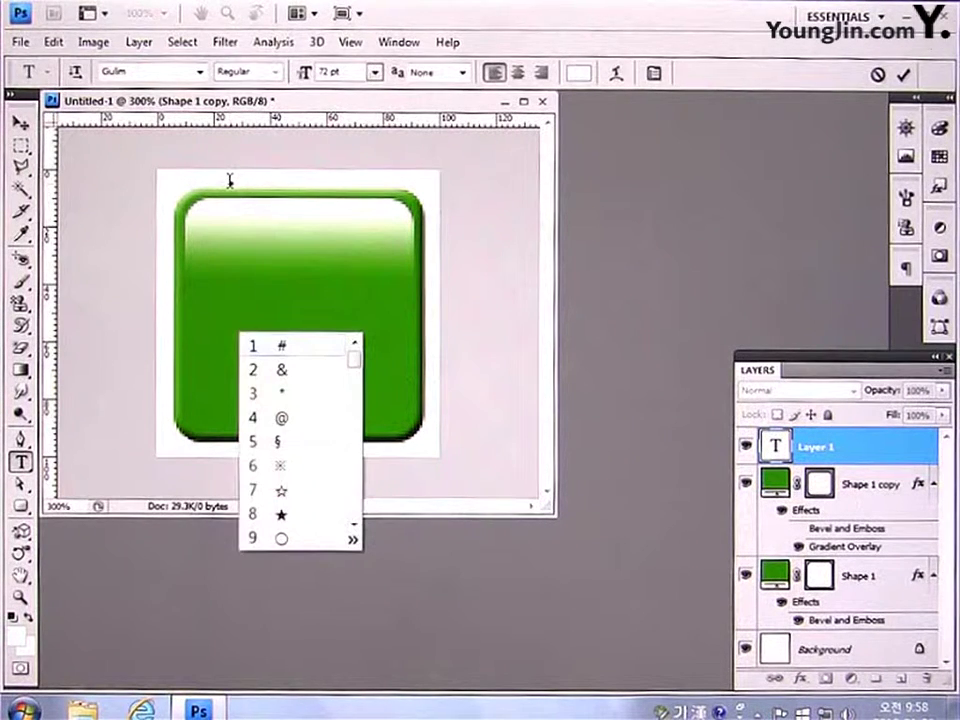
{"action": "left_click_drag", "start_coordinate": [355, 362], "coordinate": [357, 418]}
{"action": "left_click", "coordinate": [289, 443]}
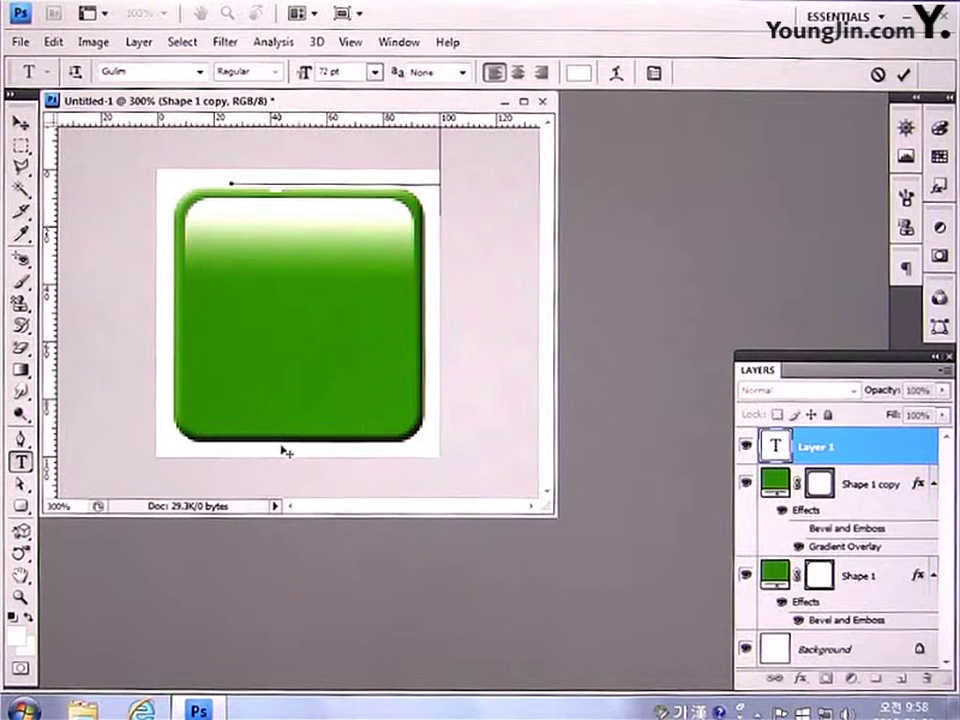
{"action": "left_click", "coordinate": [20, 122]}
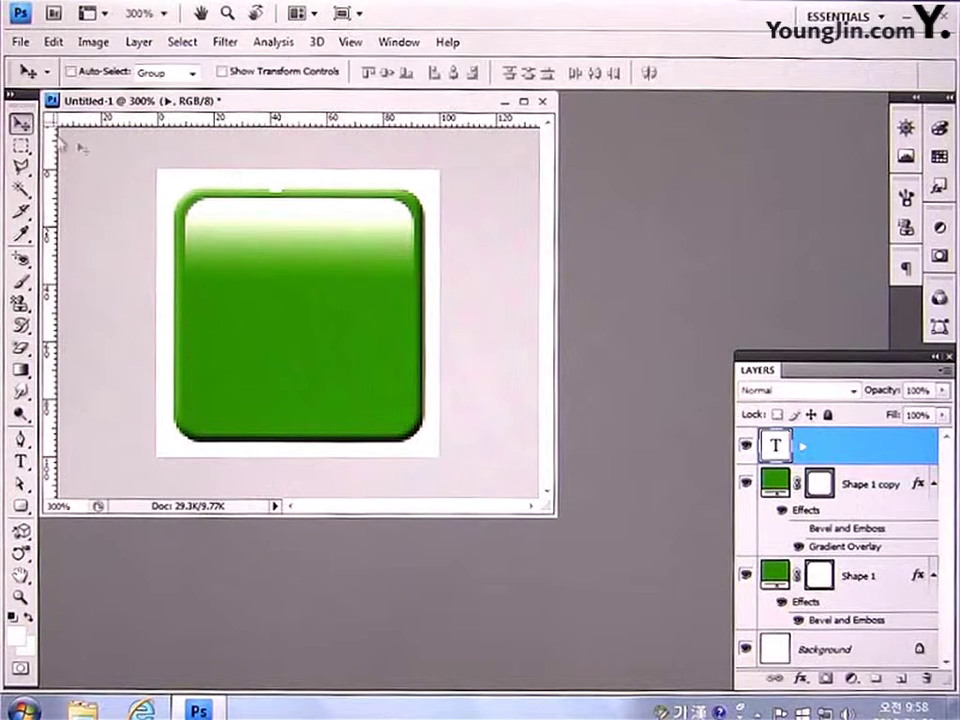
Centre the white triangle on the button and scale it to 83.7%.
{"action": "left_click_drag", "start_coordinate": [279, 206], "coordinate": [247, 393]}
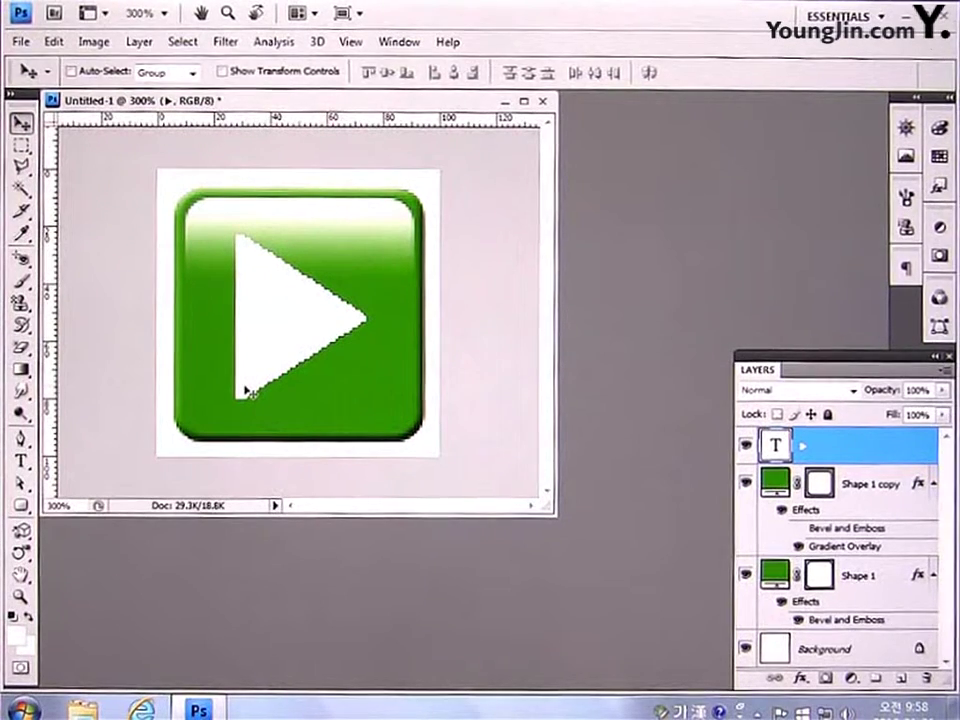
{"action": "key", "text": "ctrl+t"}
{"action": "left_click_drag", "start_coordinate": [408, 212], "coordinate": [389, 231]}
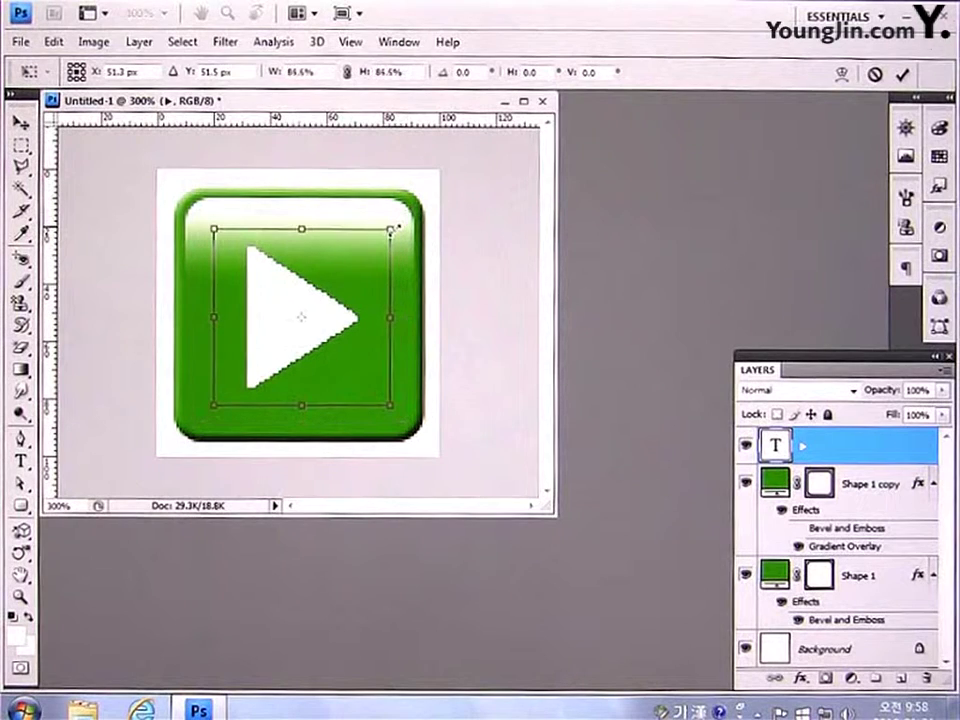
{"action": "key", "text": "Return"}
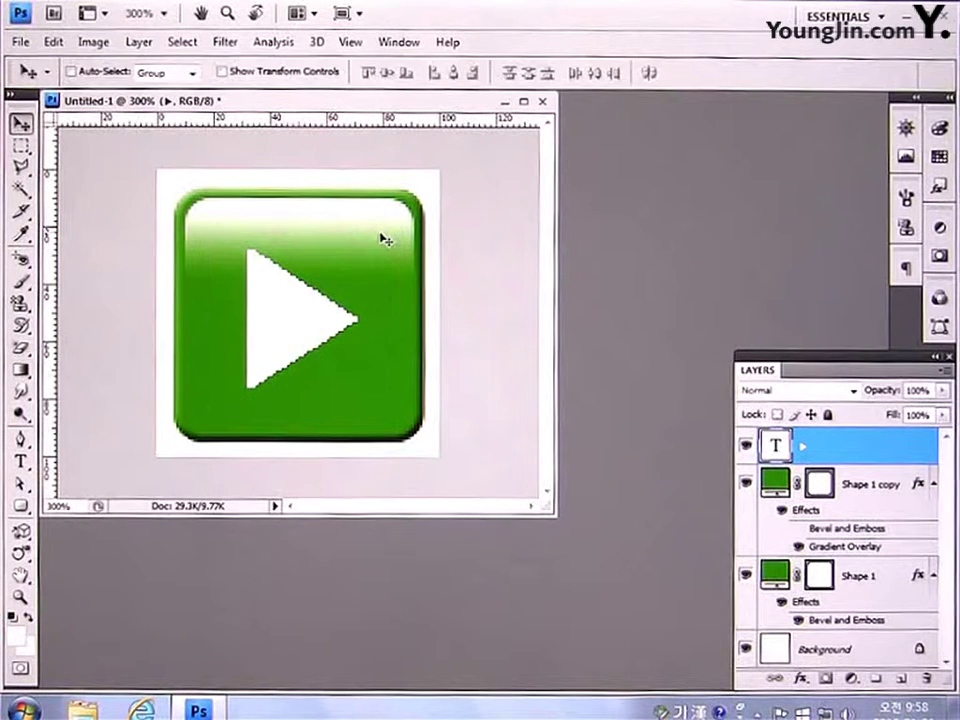
{"action": "double_click", "coordinate": [858, 456]}
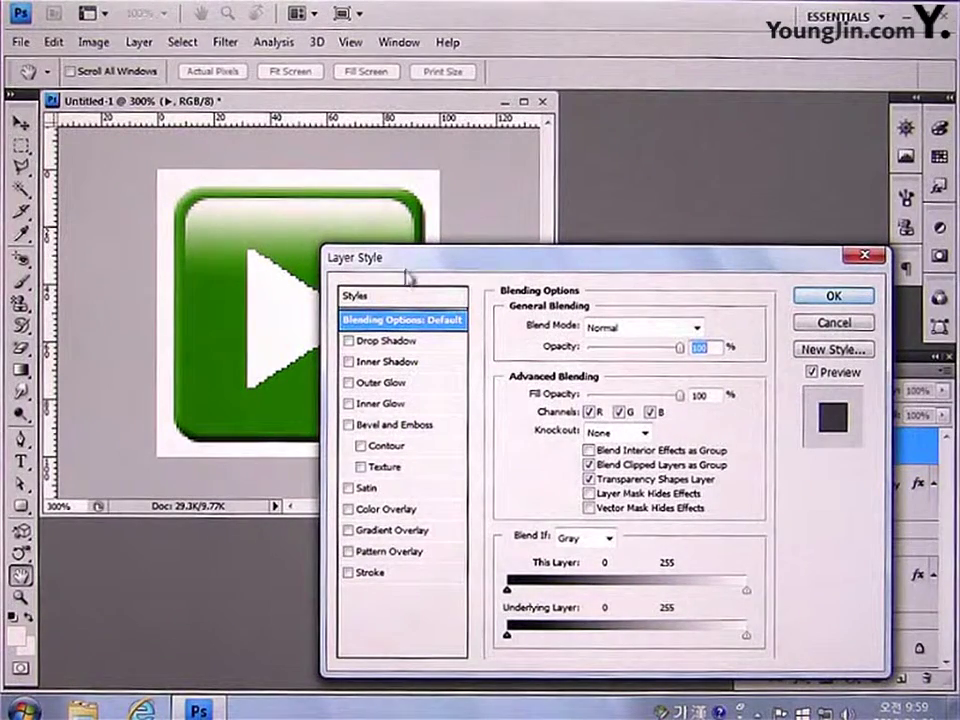
Give the play triangle a Drop Shadow at 65% opacity.
{"action": "left_click", "coordinate": [399, 342]}
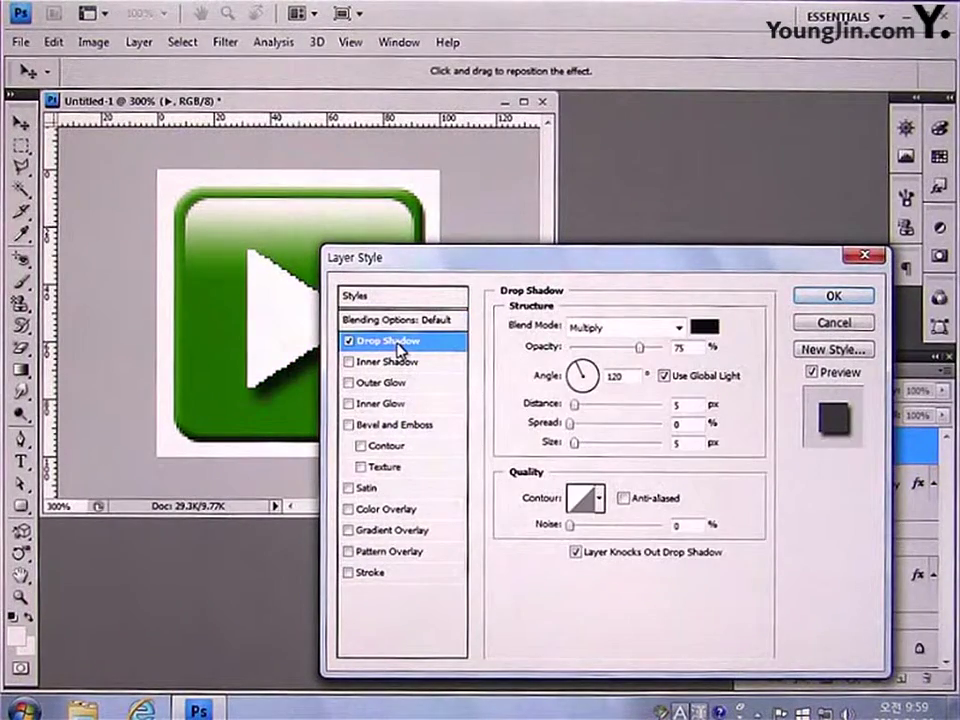
{"action": "double_click", "coordinate": [694, 348]}
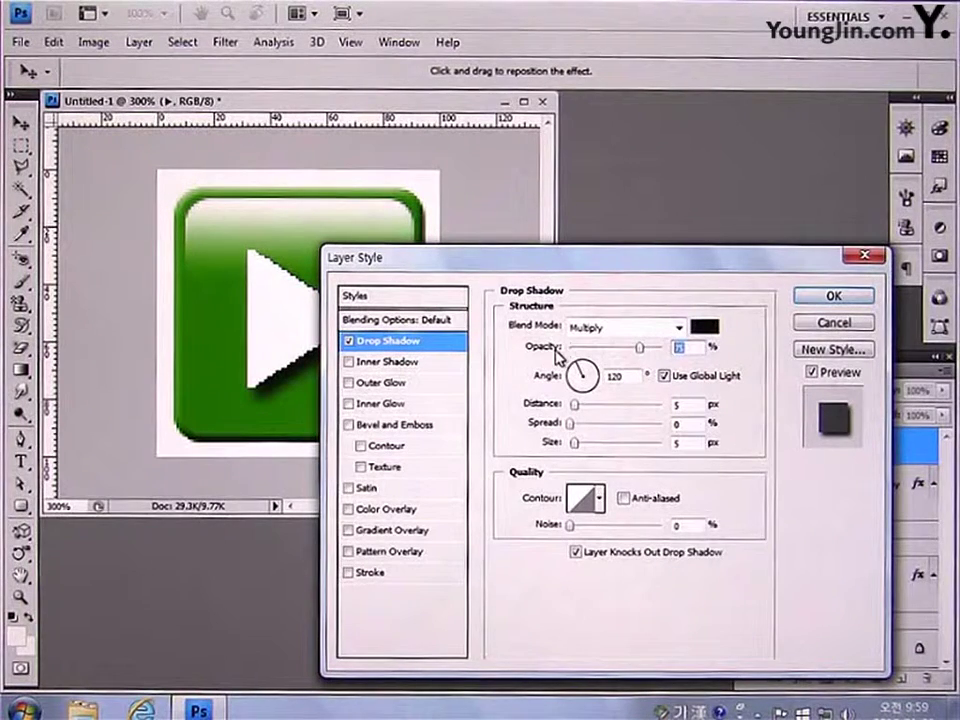
{"action": "type", "text": "65"}
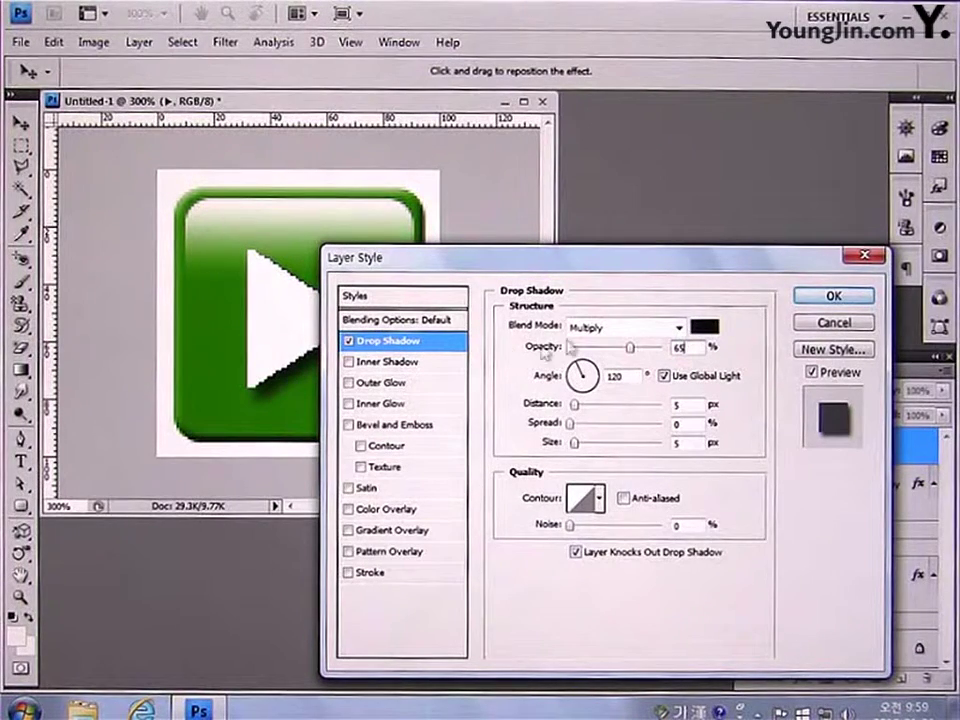
{"action": "left_click", "coordinate": [830, 296]}
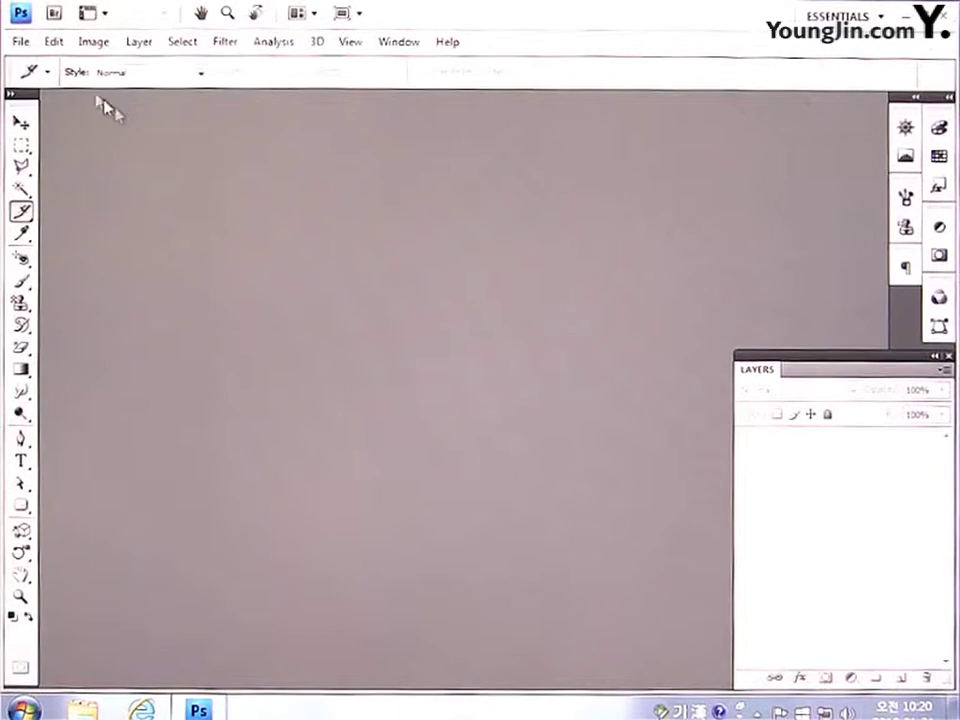
Open the sample08 photo and enlarge its document window.
{"action": "left_click", "coordinate": [22, 42]}
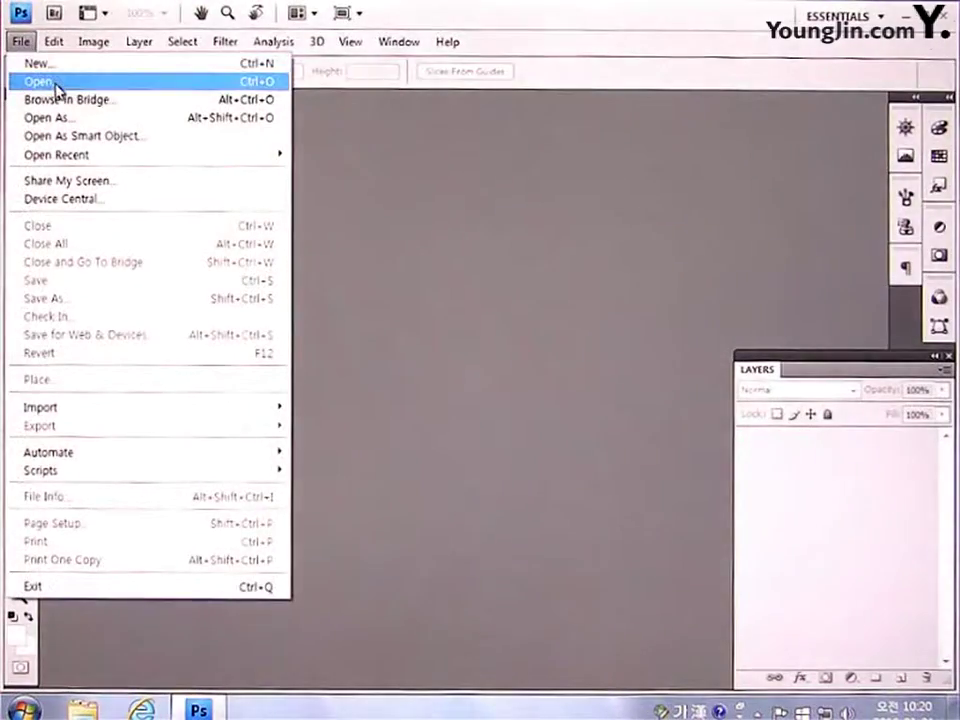
{"action": "left_click", "coordinate": [55, 82]}
{"action": "left_click", "coordinate": [431, 180]}
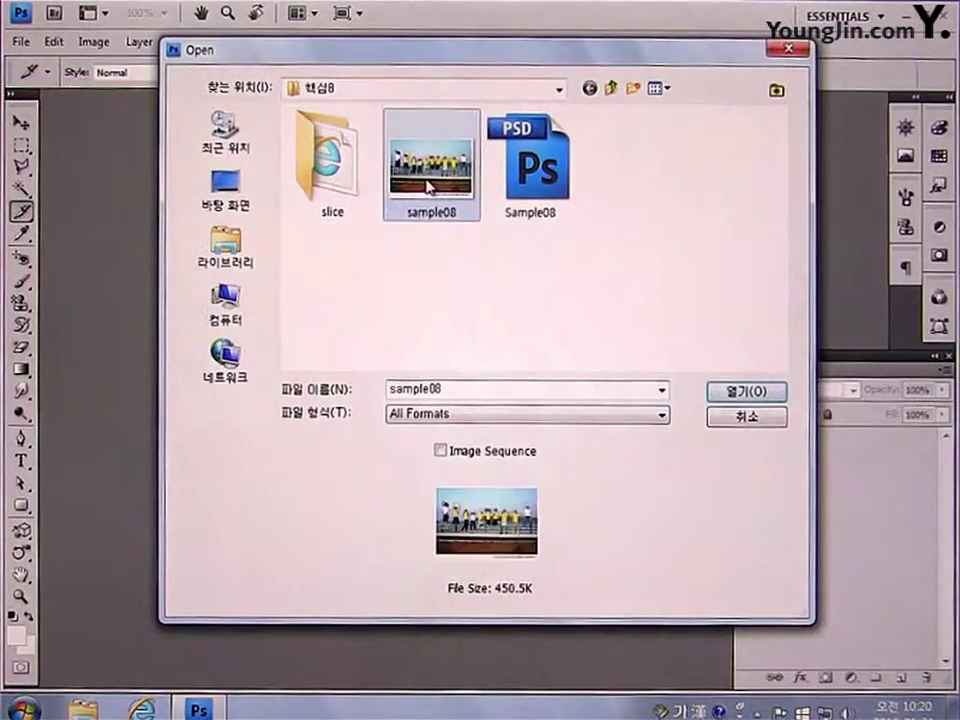
{"action": "left_click", "coordinate": [724, 396]}
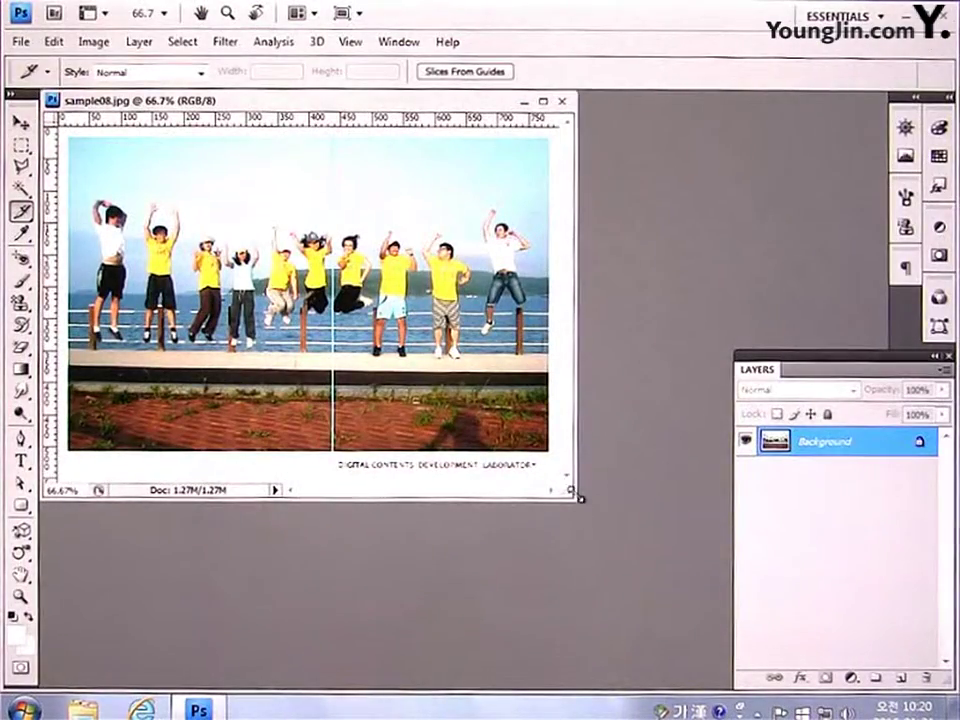
{"action": "left_click_drag", "start_coordinate": [575, 497], "coordinate": [664, 568]}
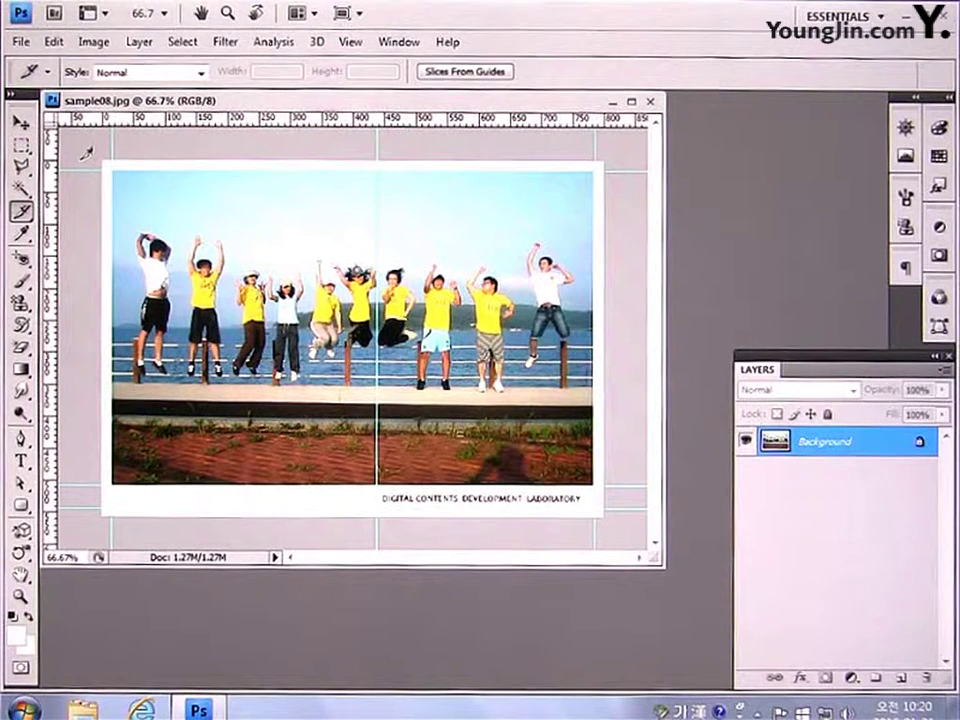
Slice the photo into a thin top strip, the main photo area and the caption strip.
{"action": "left_click_drag", "start_coordinate": [84, 153], "coordinate": [625, 162]}
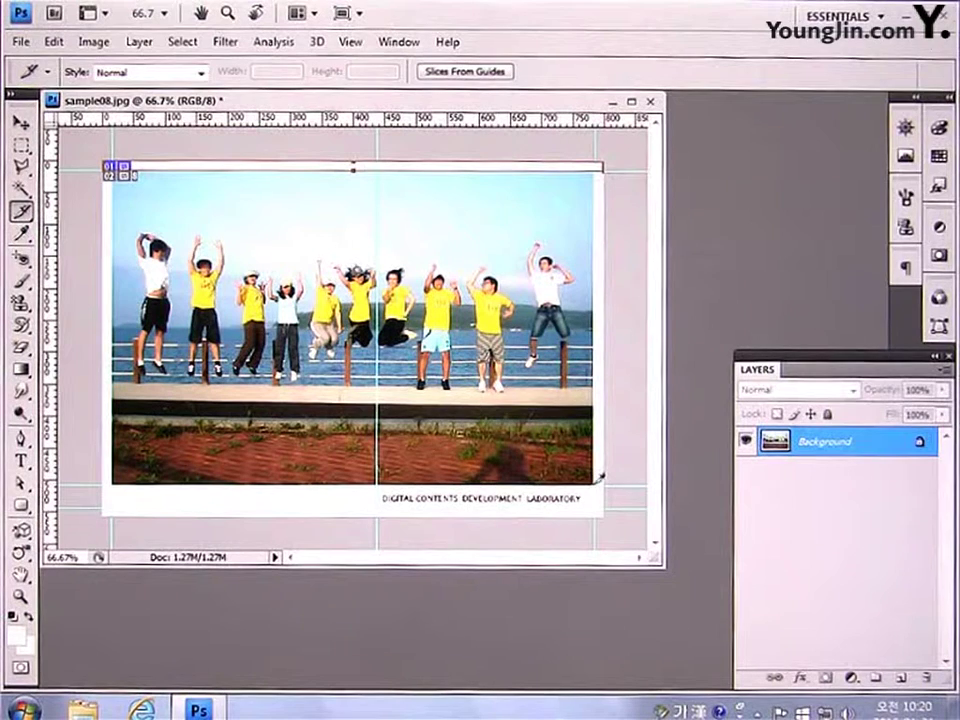
{"action": "left_click_drag", "start_coordinate": [603, 480], "coordinate": [112, 170]}
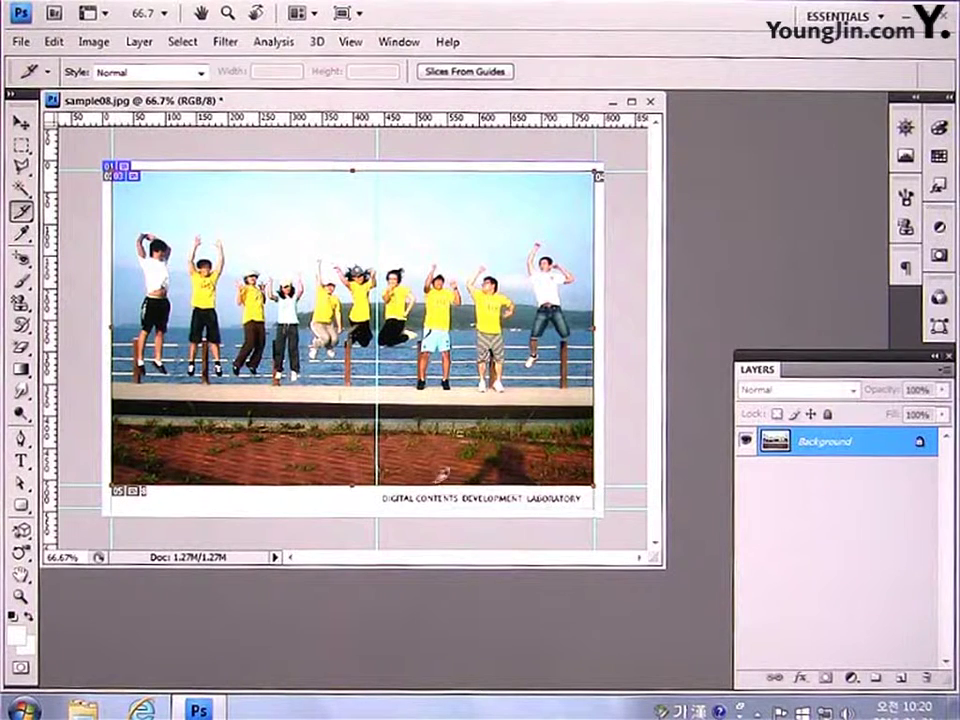
{"action": "left_click_drag", "start_coordinate": [596, 512], "coordinate": [377, 487]}
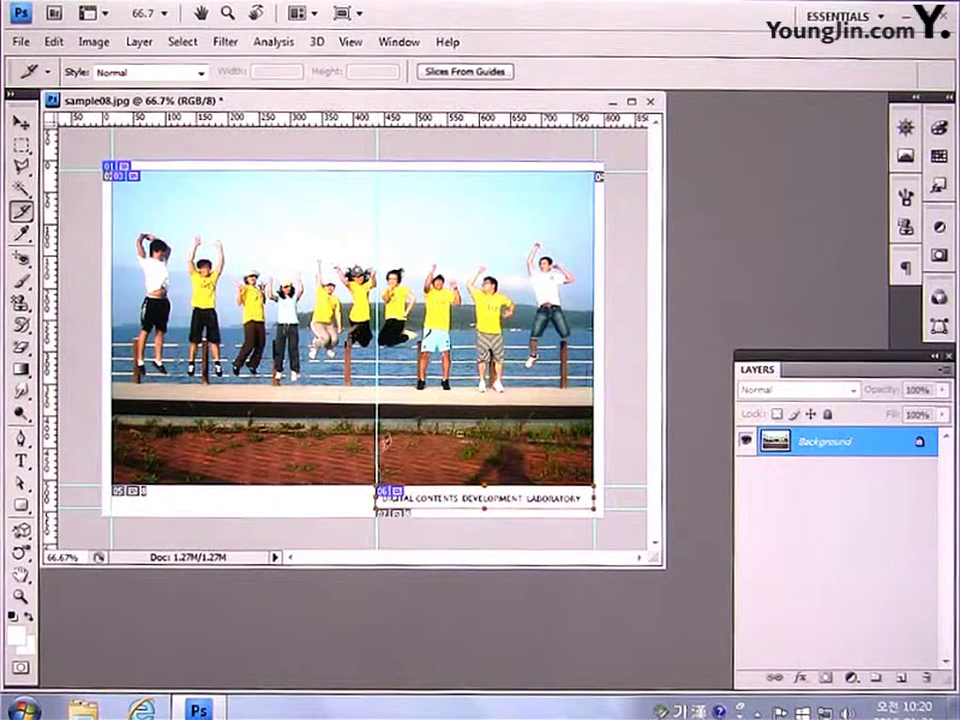
{"action": "left_click", "coordinate": [362, 43]}
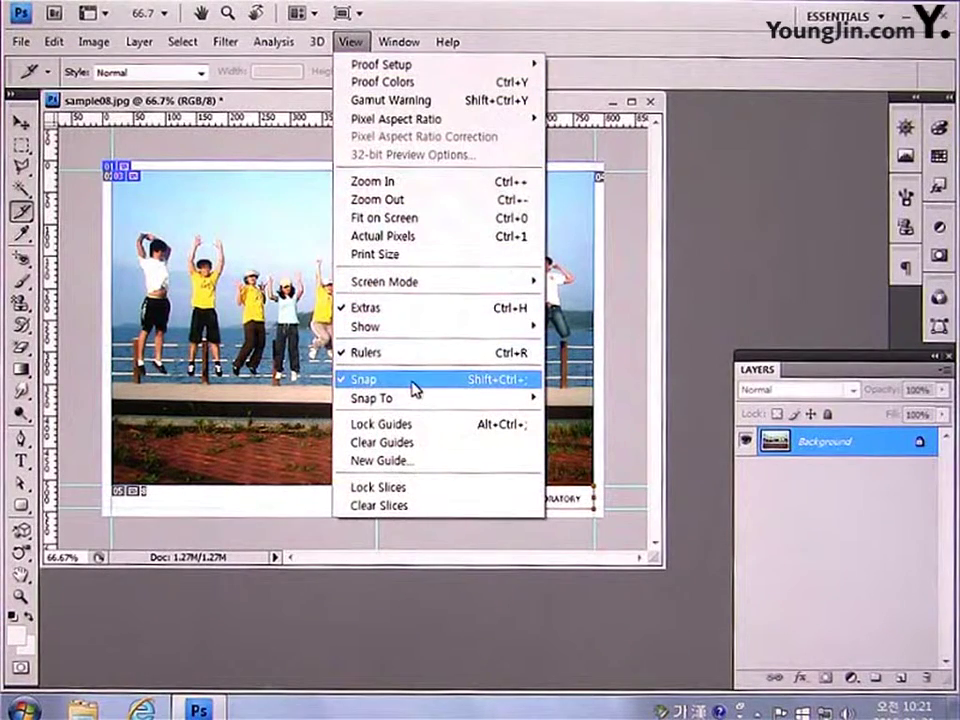
{"action": "left_click", "coordinate": [568, 103]}
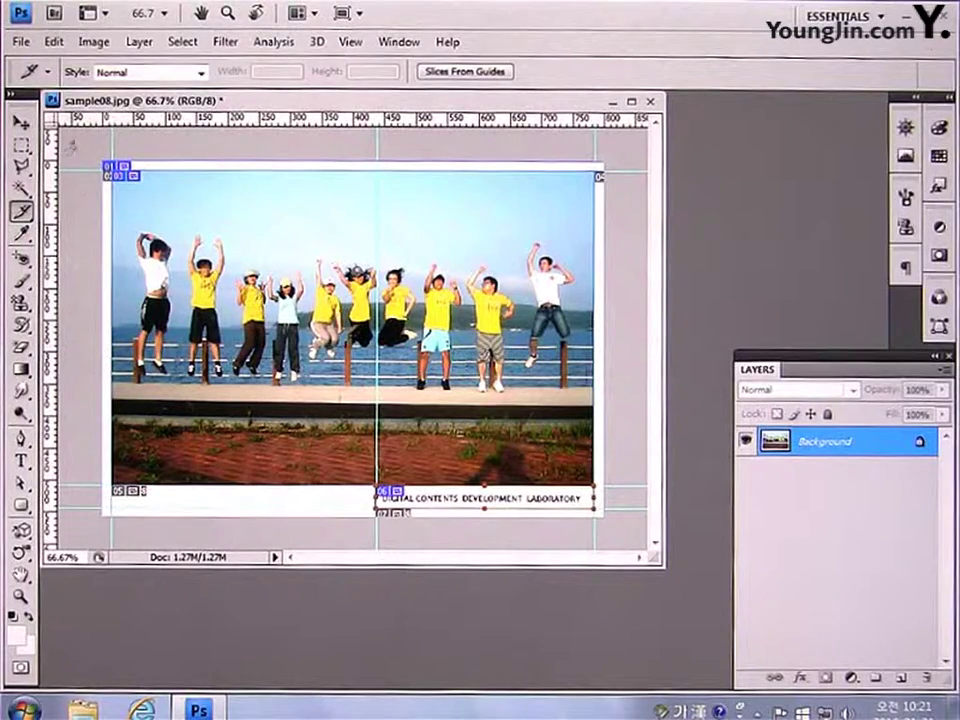
Export the slices from Save for Web as GIF 64 Dithered images named 'slice'.
{"action": "left_click", "coordinate": [22, 44]}
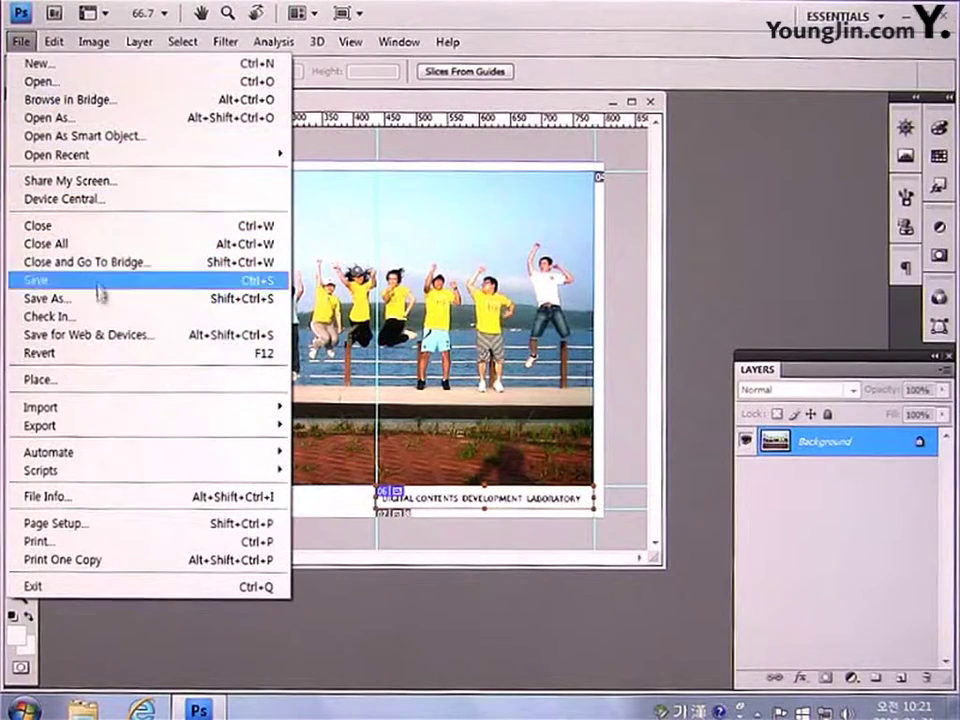
{"action": "left_click", "coordinate": [110, 345]}
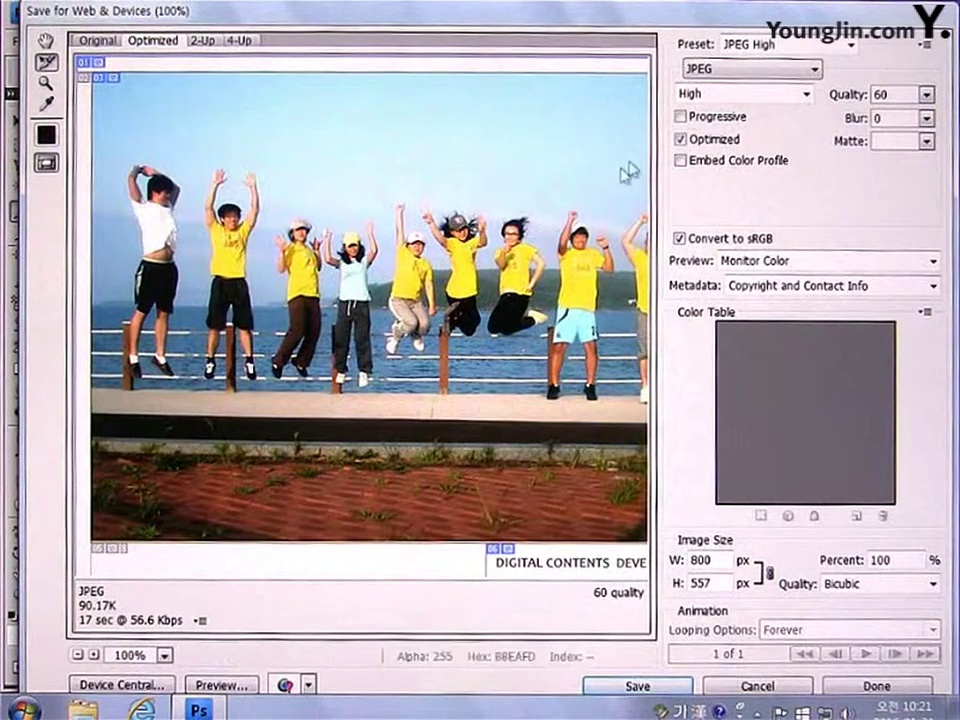
{"action": "left_click", "coordinate": [780, 46]}
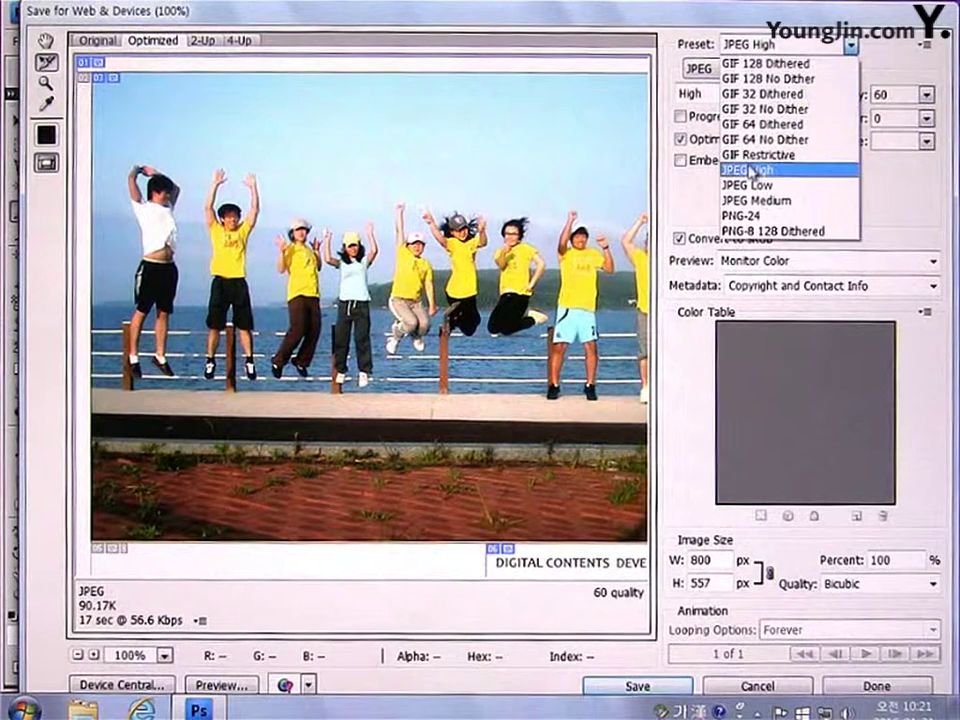
{"action": "left_click", "coordinate": [760, 170]}
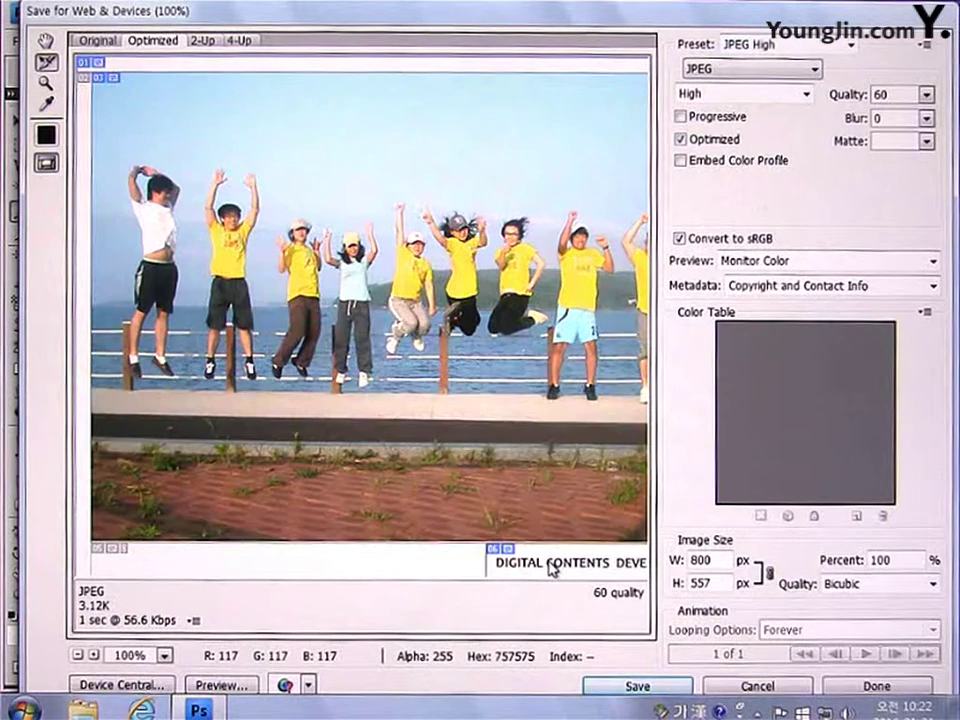
{"action": "left_click", "coordinate": [806, 47]}
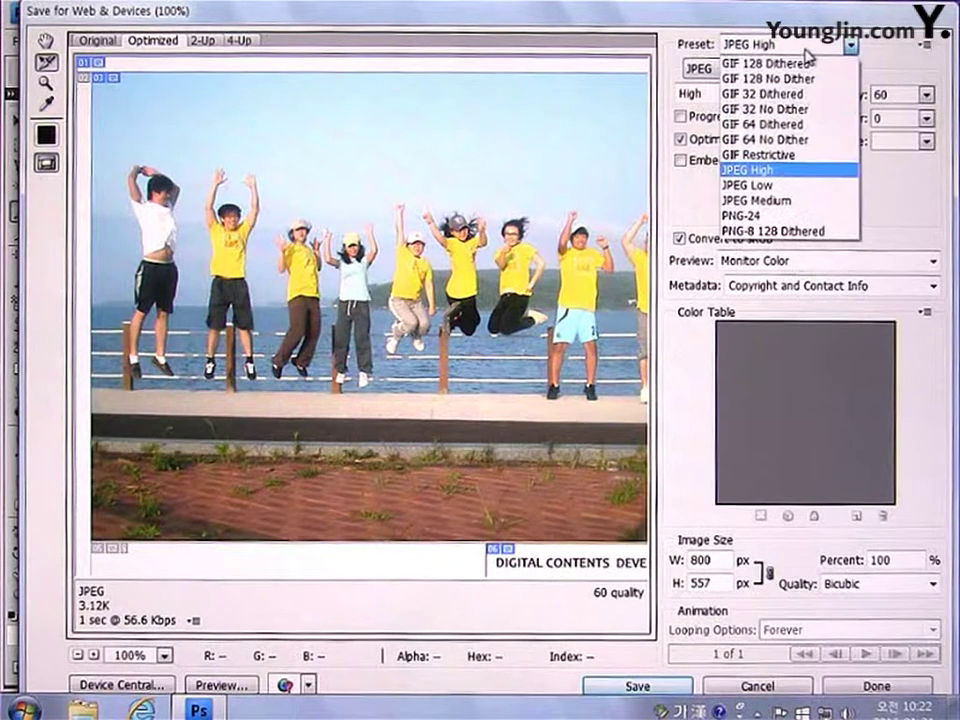
{"action": "left_click", "coordinate": [797, 125]}
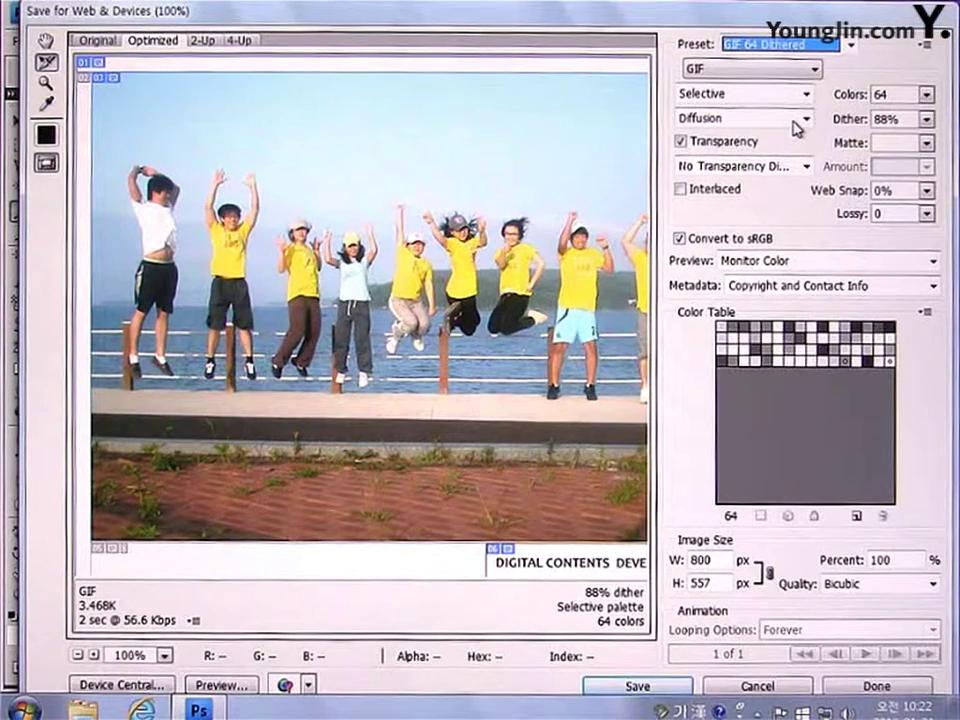
{"action": "left_click", "coordinate": [657, 687]}
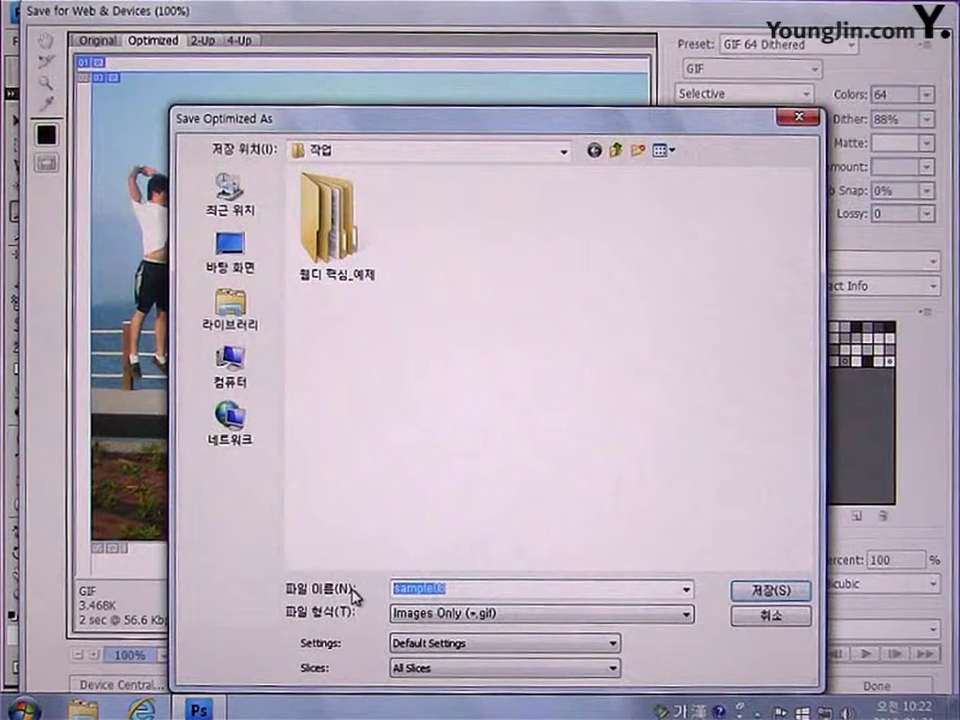
{"action": "key", "text": "Hangul"}
{"action": "type", "text": "sl"}
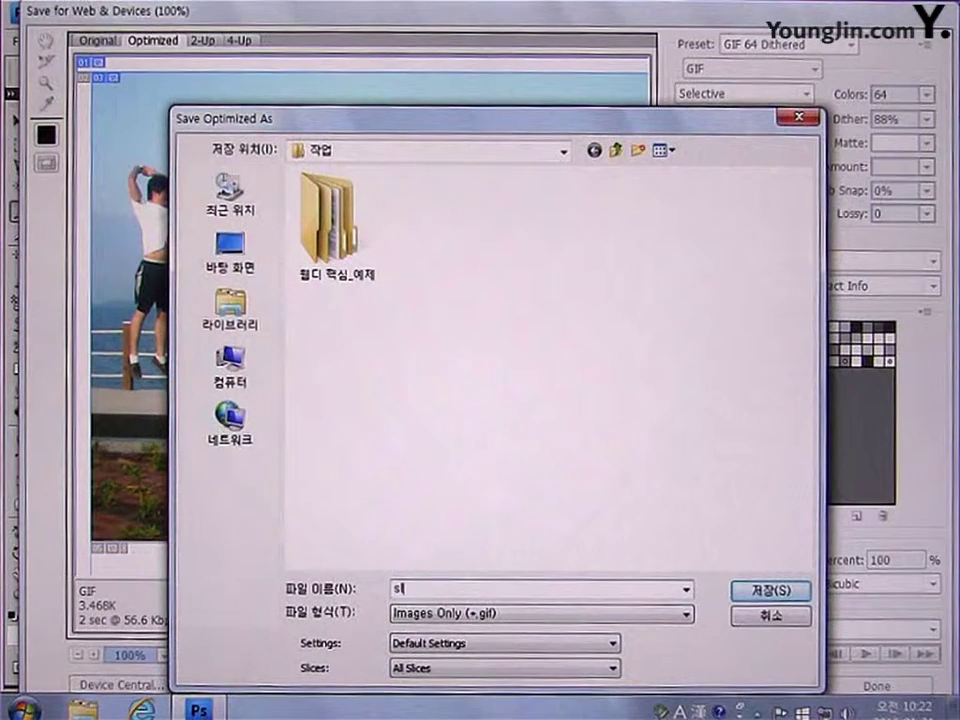
{"action": "type", "text": "ice"}
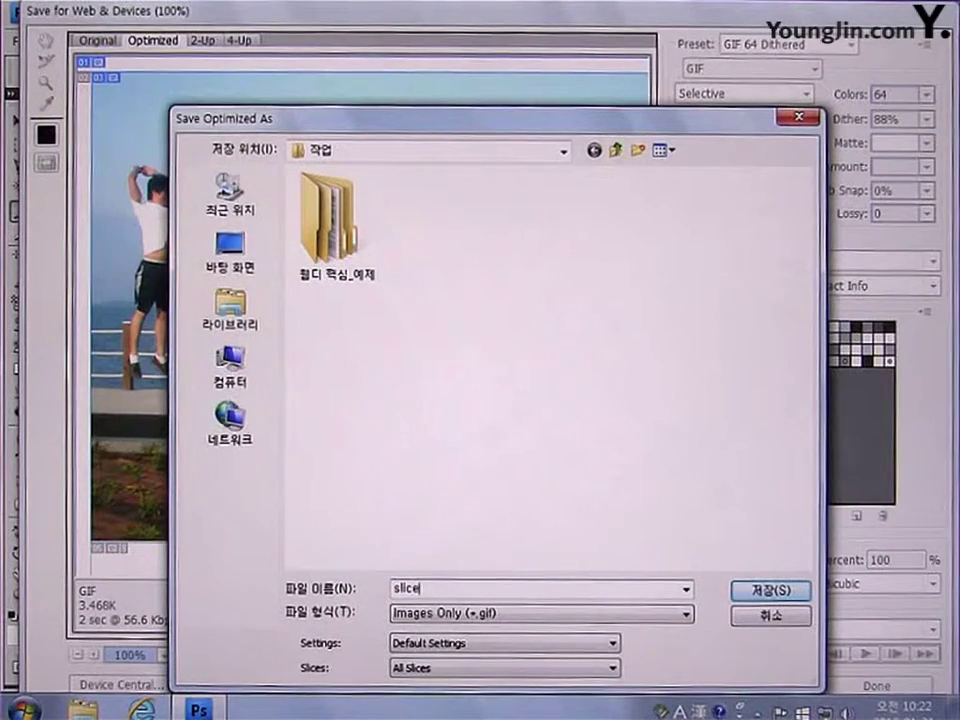
{"action": "left_click", "coordinate": [768, 590]}
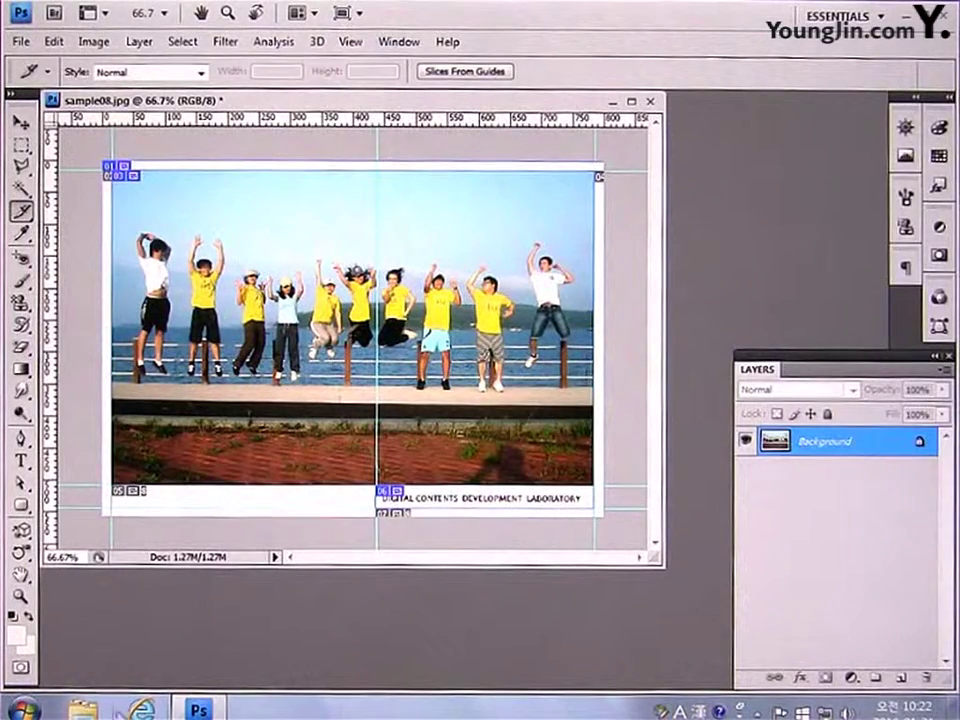
{"action": "left_click", "coordinate": [83, 708]}
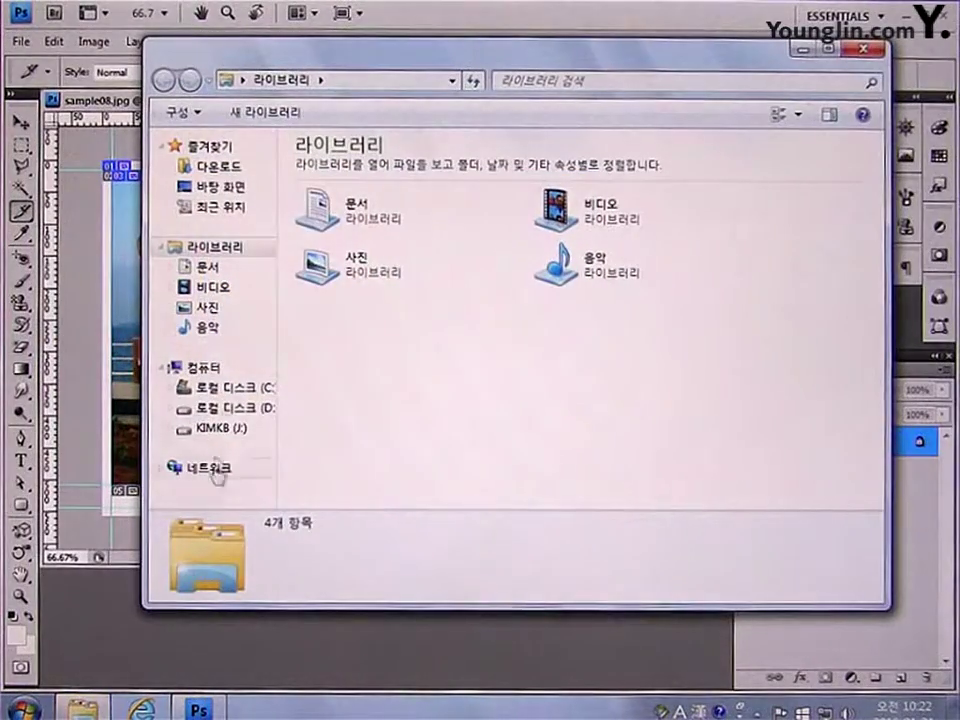
{"action": "left_click", "coordinate": [222, 187]}
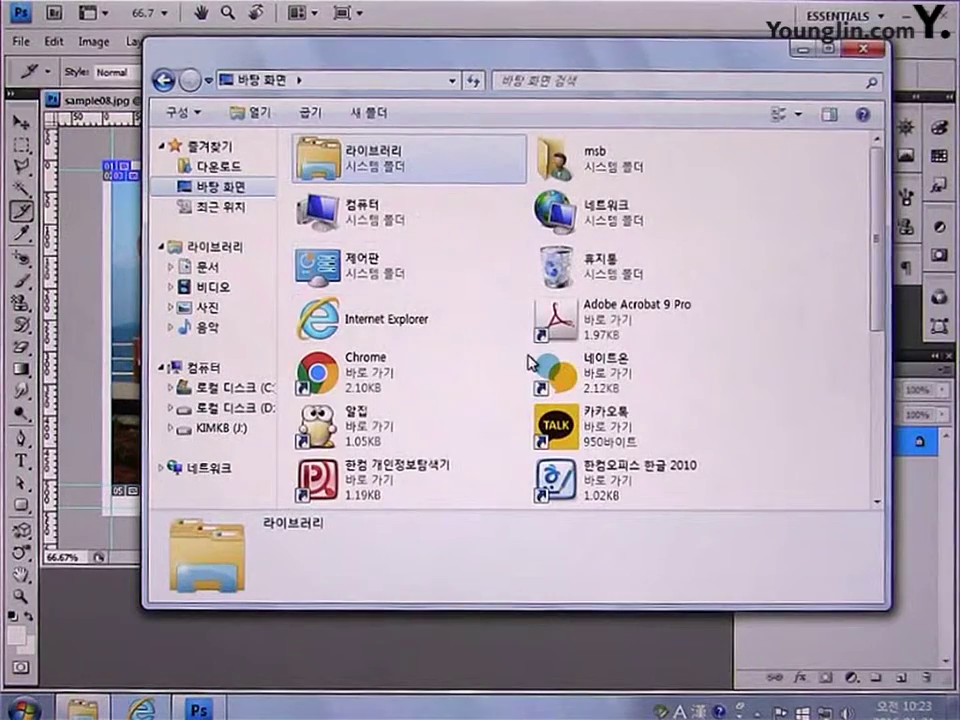
{"action": "scroll", "coordinate": [857, 356], "scroll_direction": "down", "scroll_amount": 3}
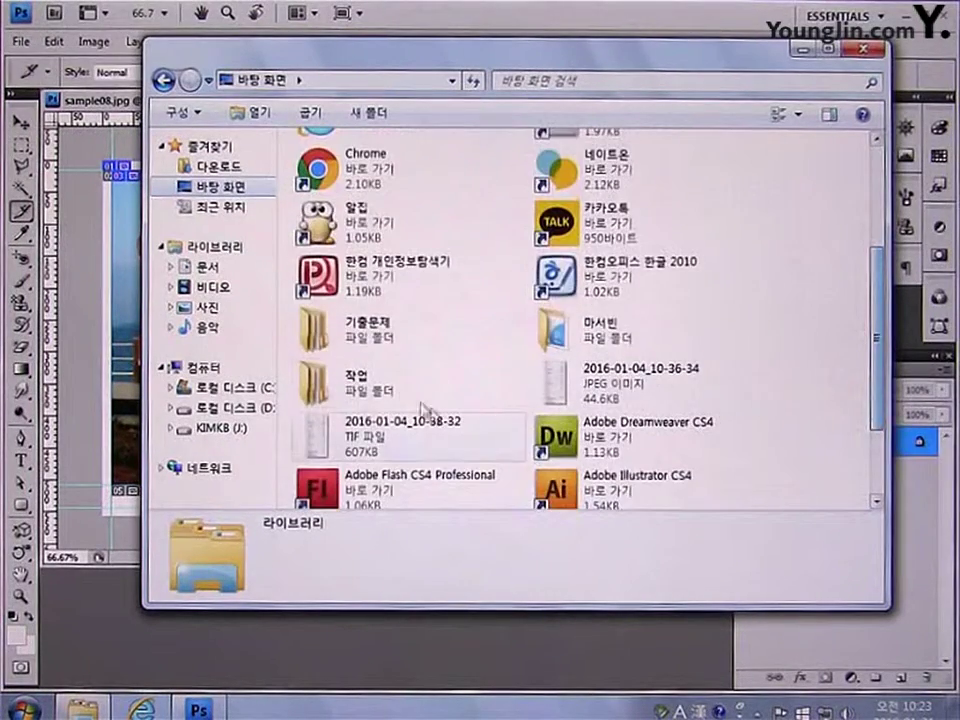
{"action": "double_click", "coordinate": [393, 389]}
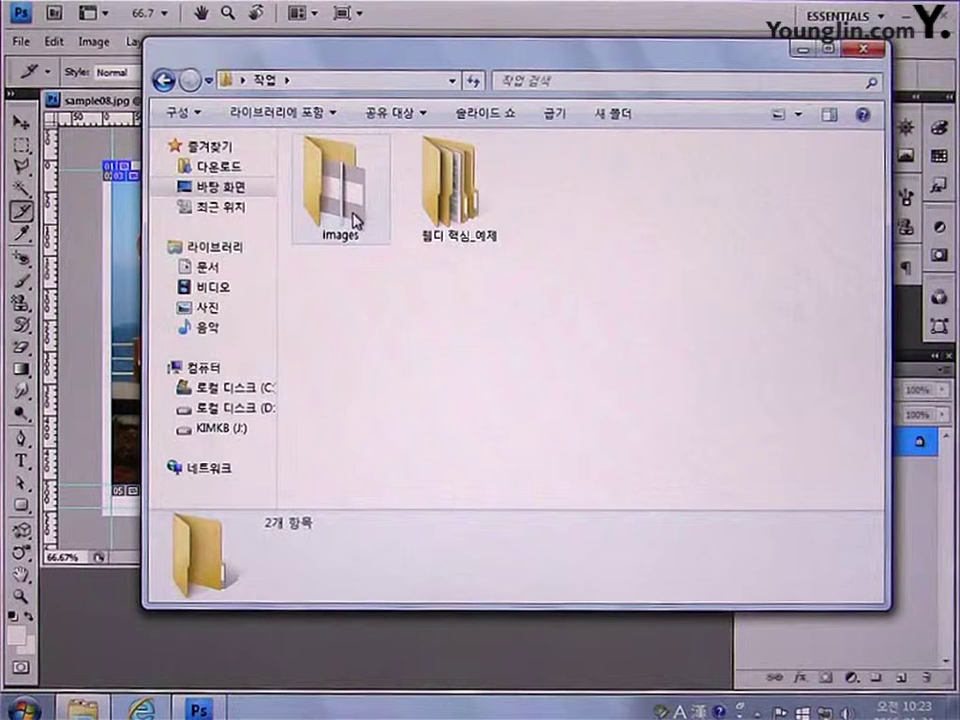
{"action": "double_click", "coordinate": [355, 220]}
{"action": "left_click", "coordinate": [355, 220]}
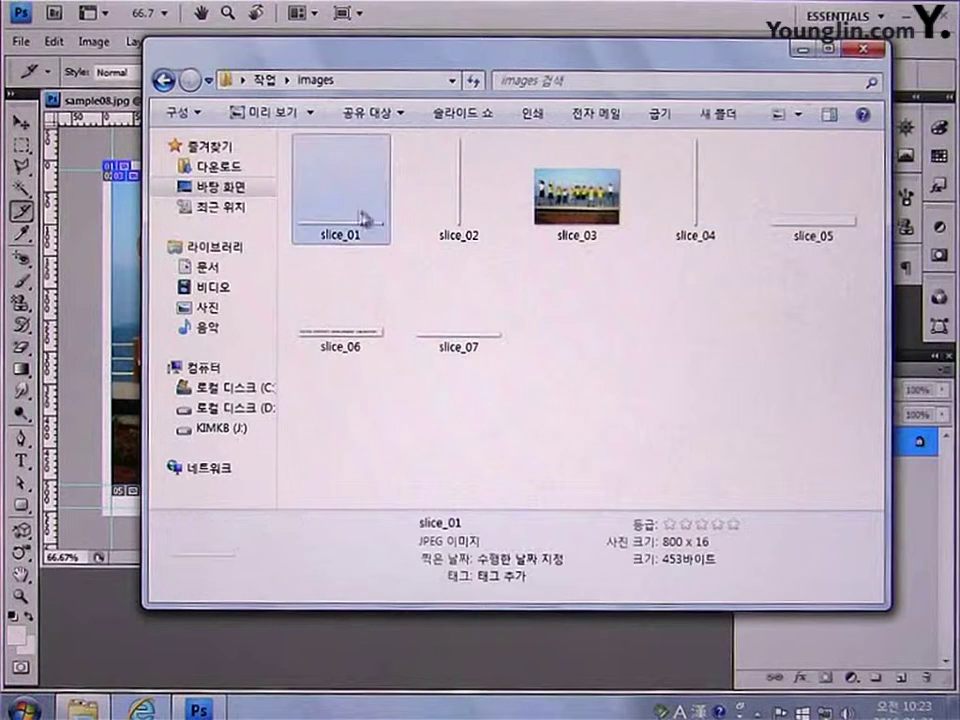
{"action": "left_click", "coordinate": [440, 222]}
{"action": "left_click", "coordinate": [553, 220]}
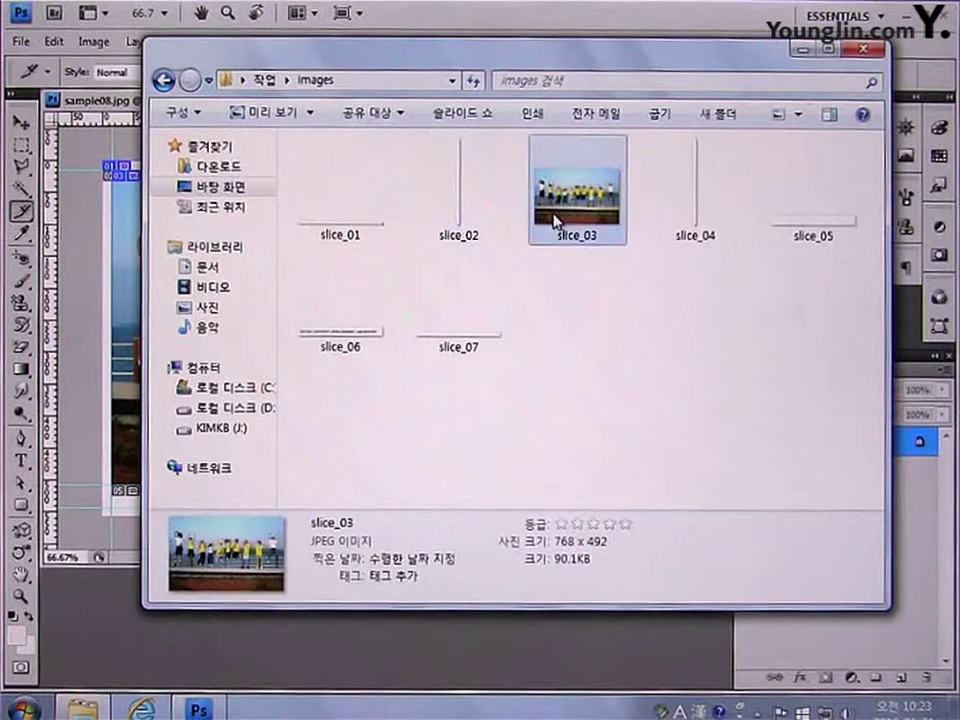
{"action": "left_click", "coordinate": [789, 219]}
{"action": "left_click", "coordinate": [335, 313]}
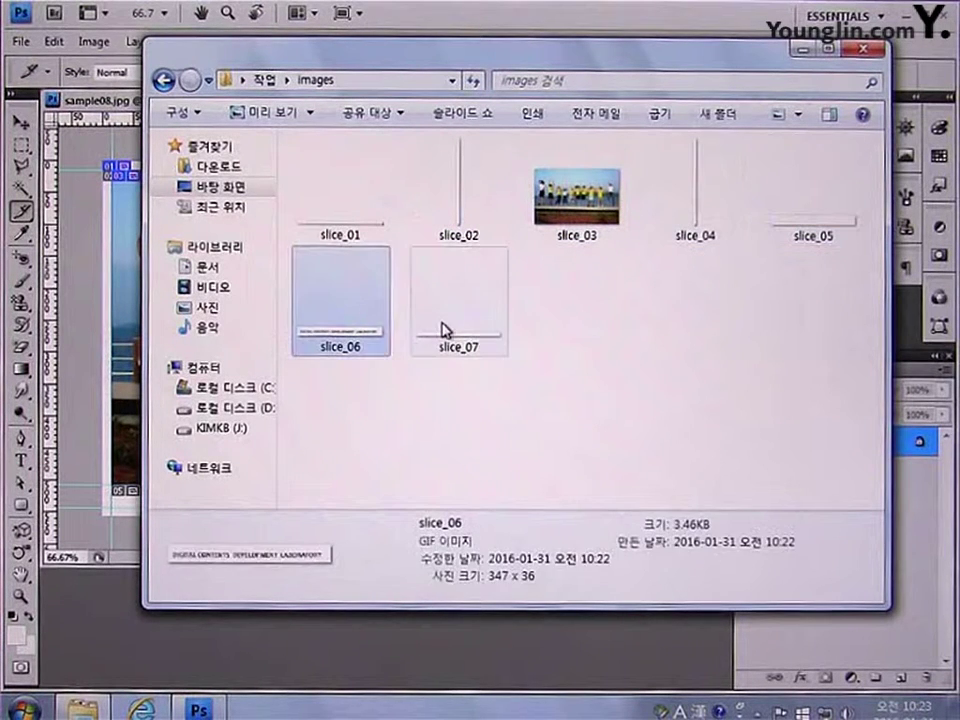
{"action": "left_click", "coordinate": [444, 328]}
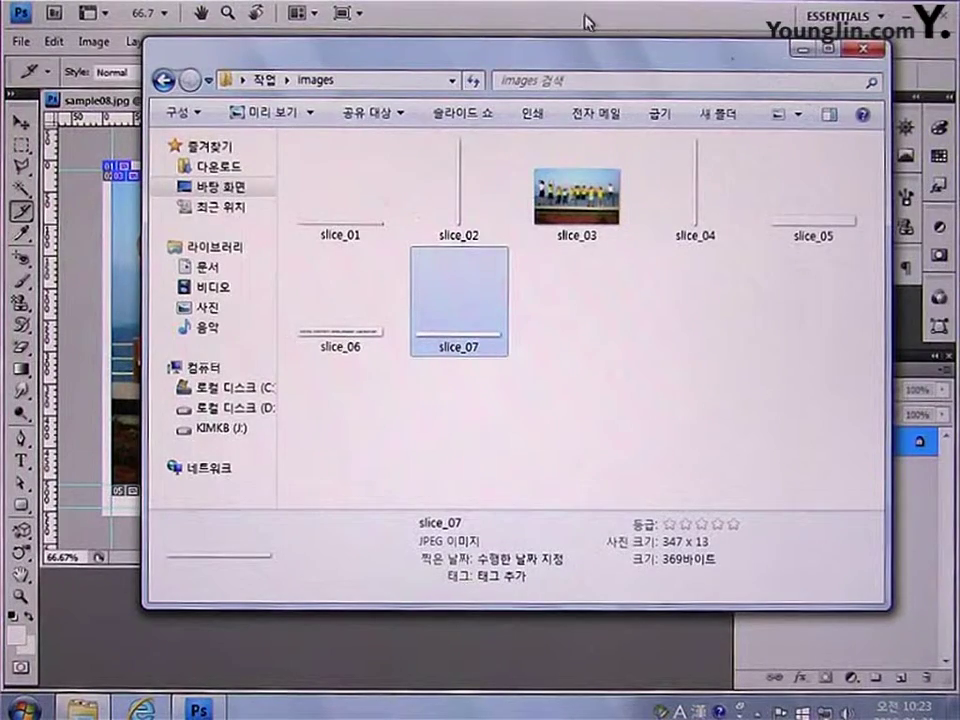
{"action": "left_click", "coordinate": [443, 14]}
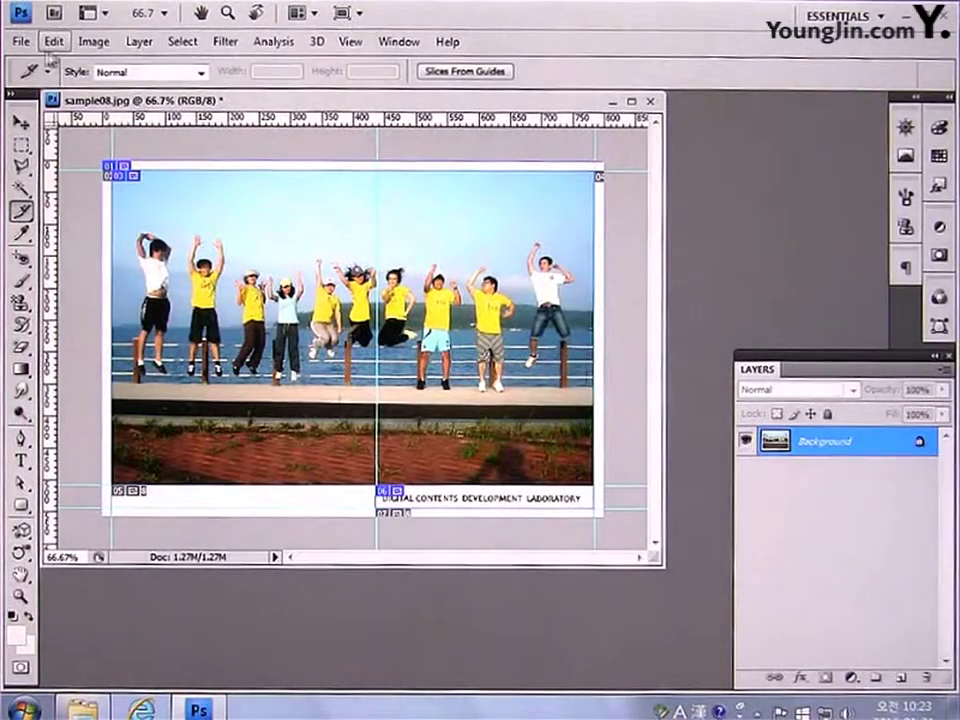
Save the sliced photo for web as 'html' in HTML and Images format with All Slices.
{"action": "left_click", "coordinate": [21, 41]}
{"action": "left_click", "coordinate": [88, 334]}
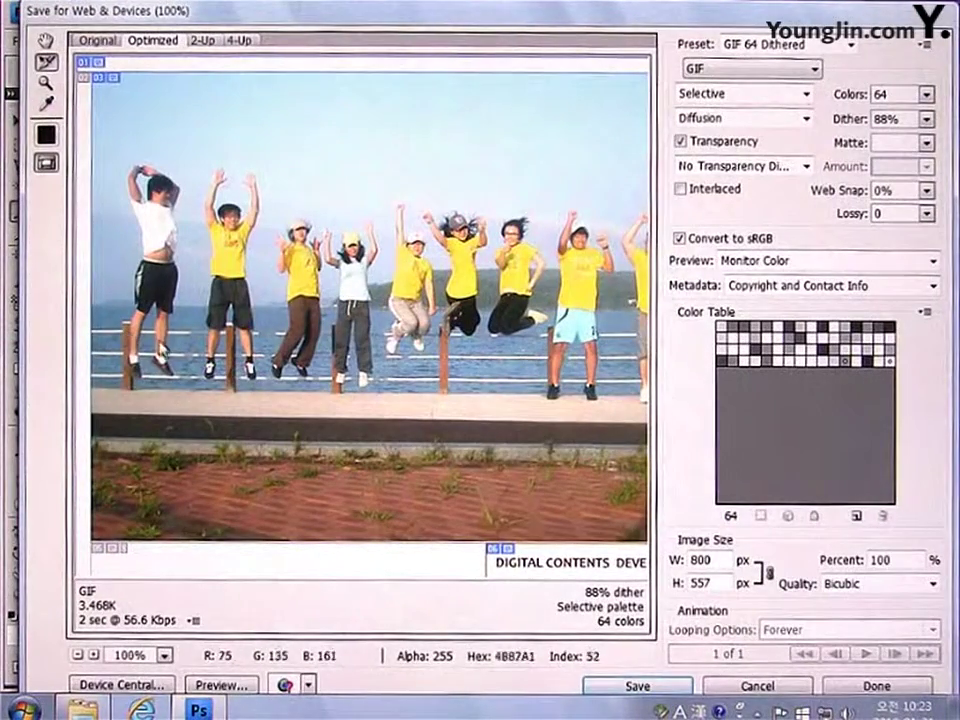
{"action": "left_click", "coordinate": [637, 686]}
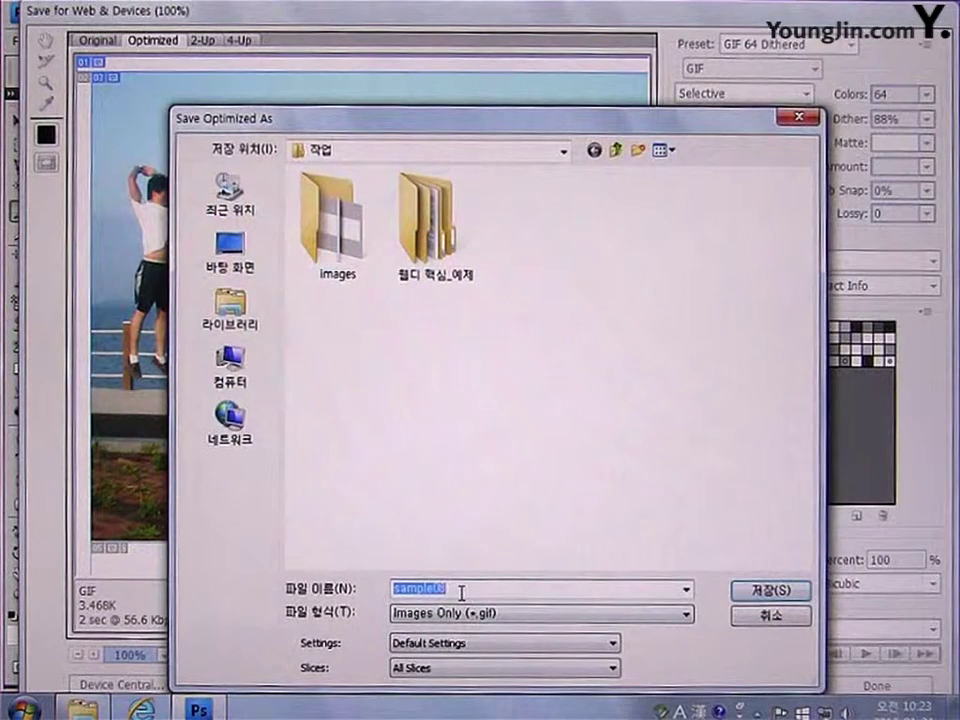
{"action": "type", "text": "N"}
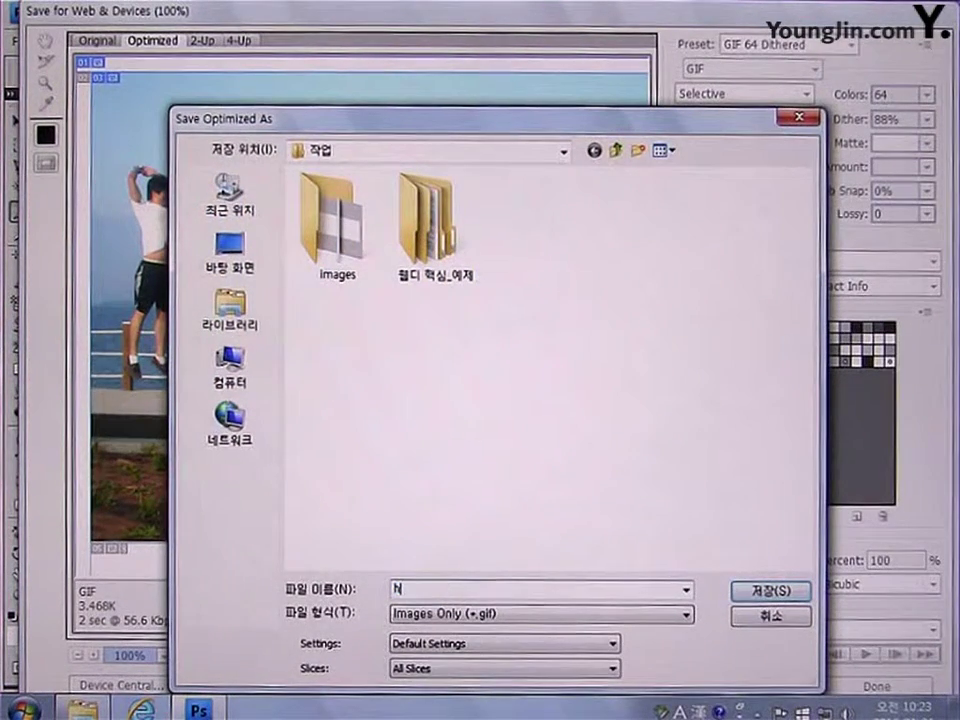
{"action": "type", "text": "tml"}
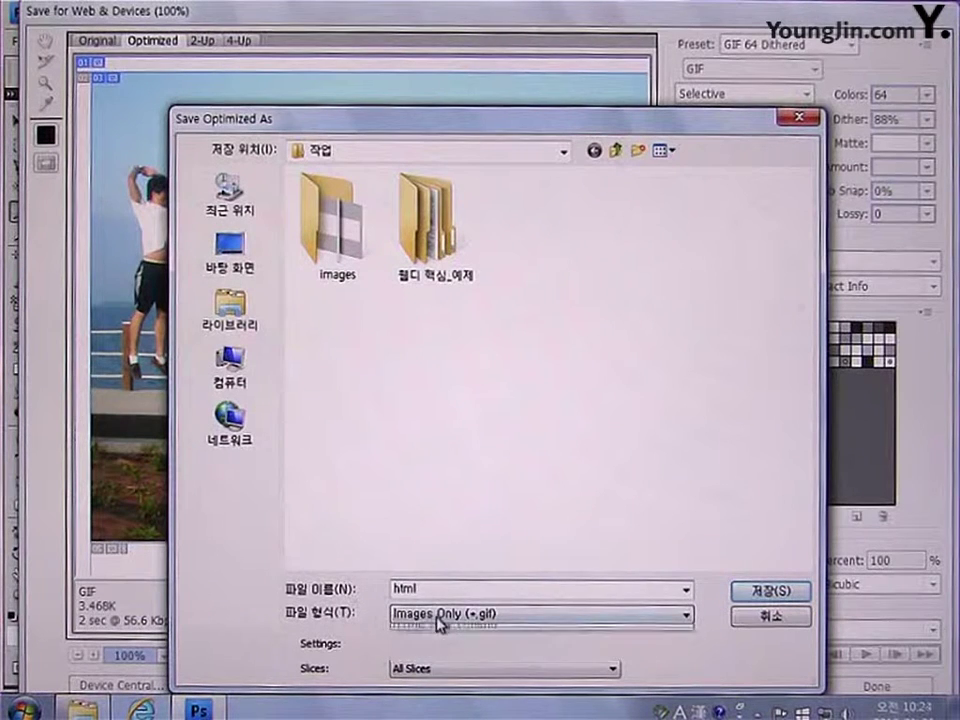
{"action": "left_click", "coordinate": [438, 617]}
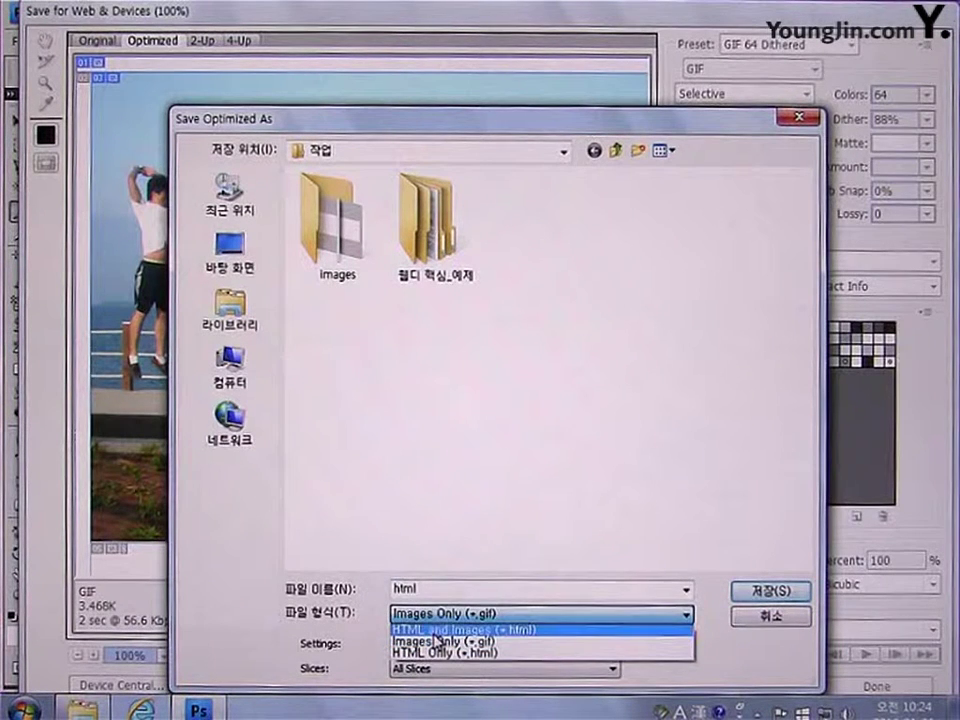
{"action": "left_click", "coordinate": [435, 631]}
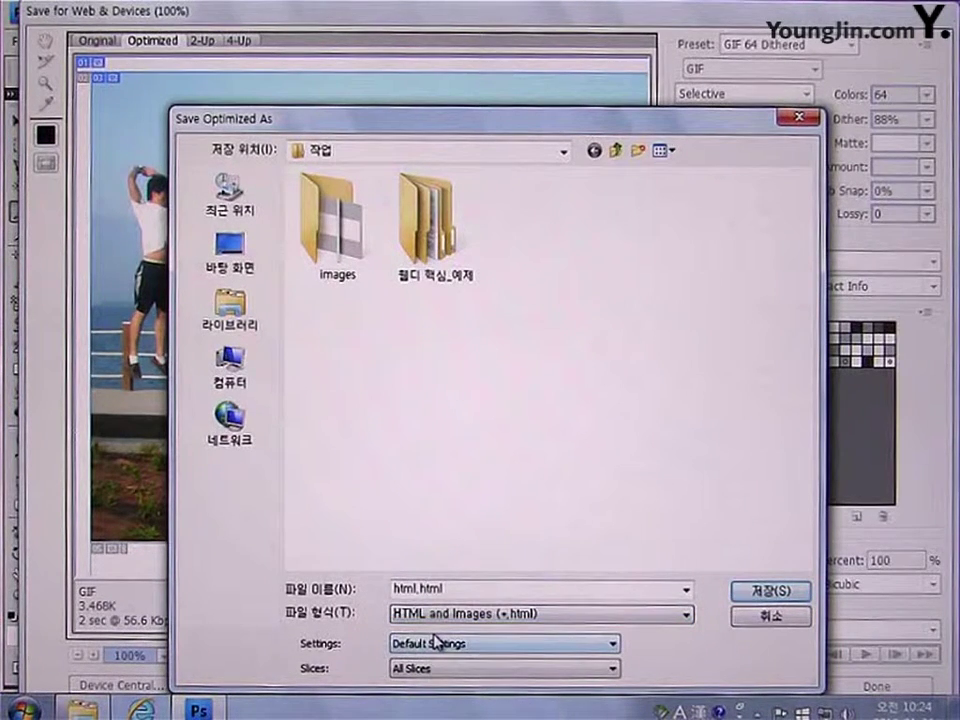
{"action": "left_click", "coordinate": [437, 668]}
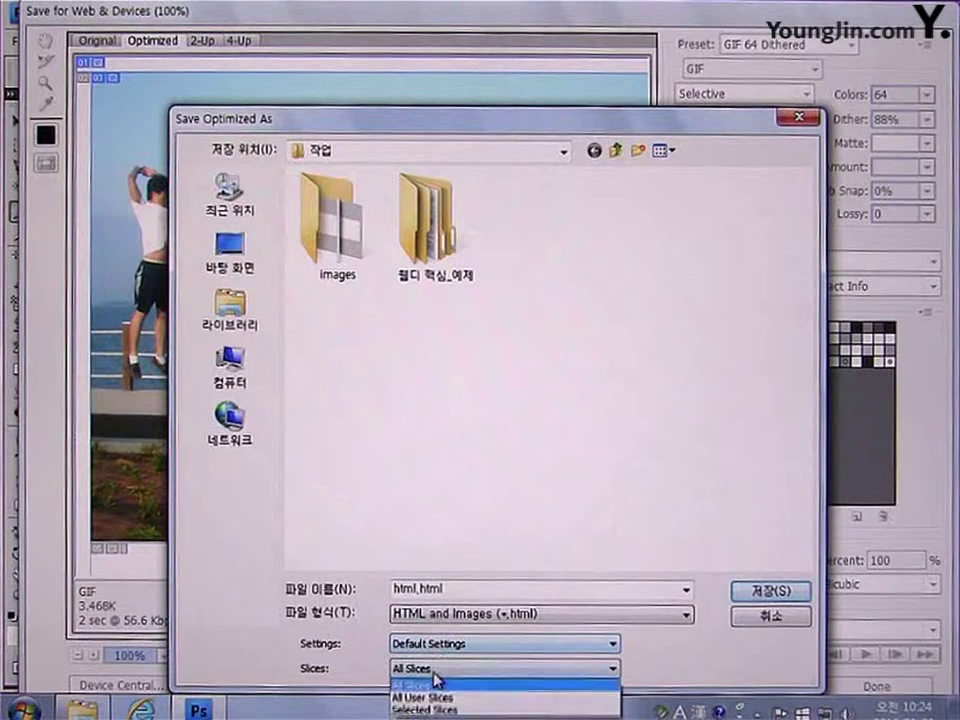
{"action": "left_click", "coordinate": [430, 689]}
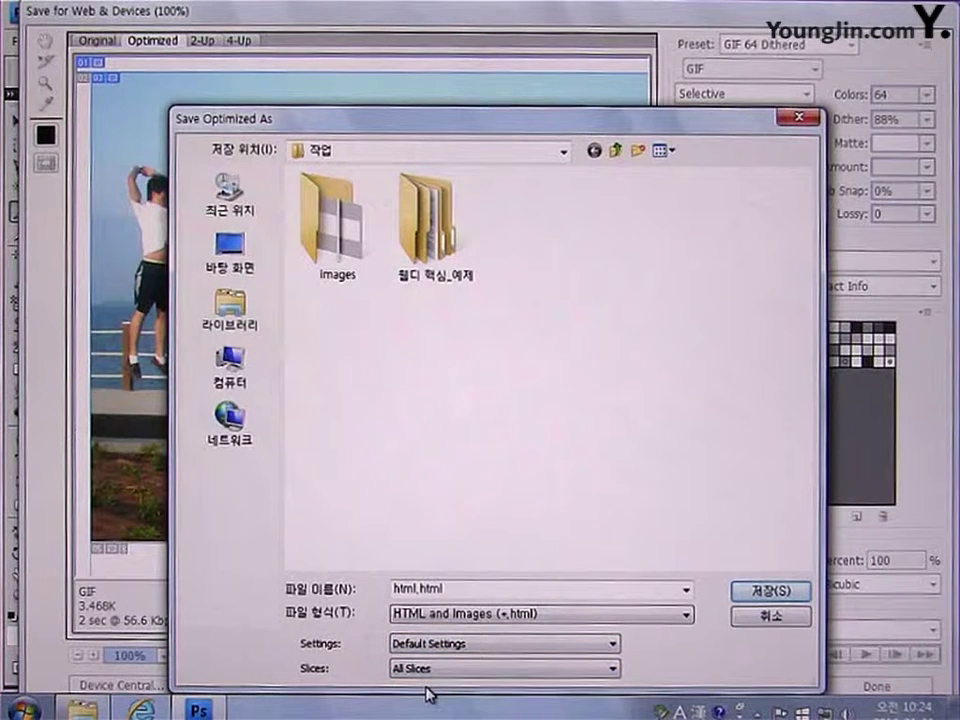
{"action": "left_click", "coordinate": [770, 591]}
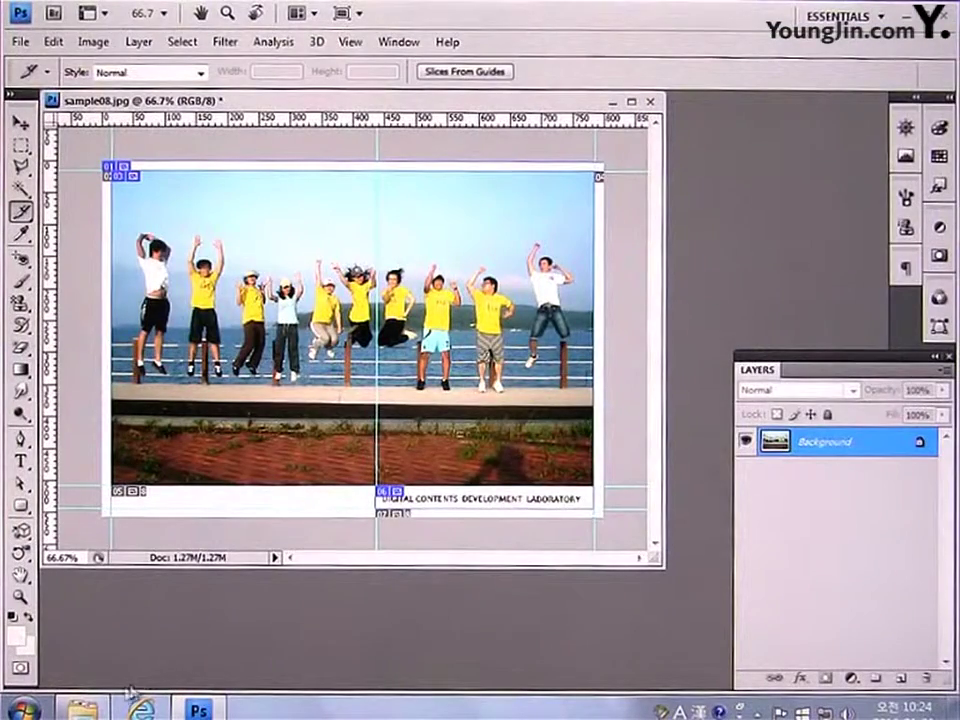
Open the exported html page from the 작업 folder in Internet Explorer to view the reassembled photo.
{"action": "left_click", "coordinate": [82, 708]}
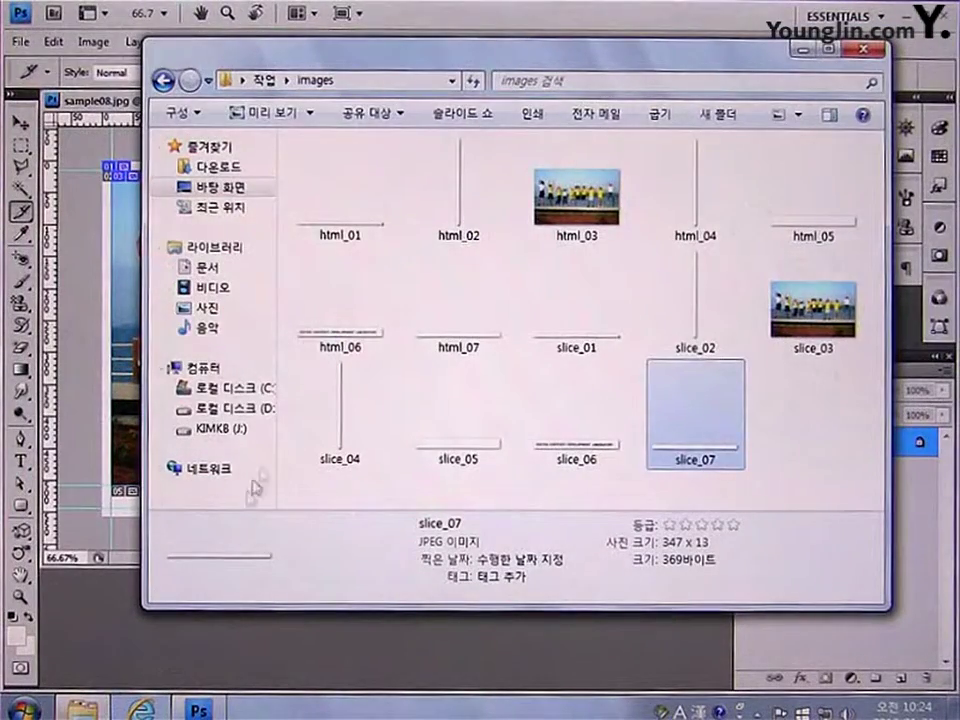
{"action": "left_click", "coordinate": [268, 81]}
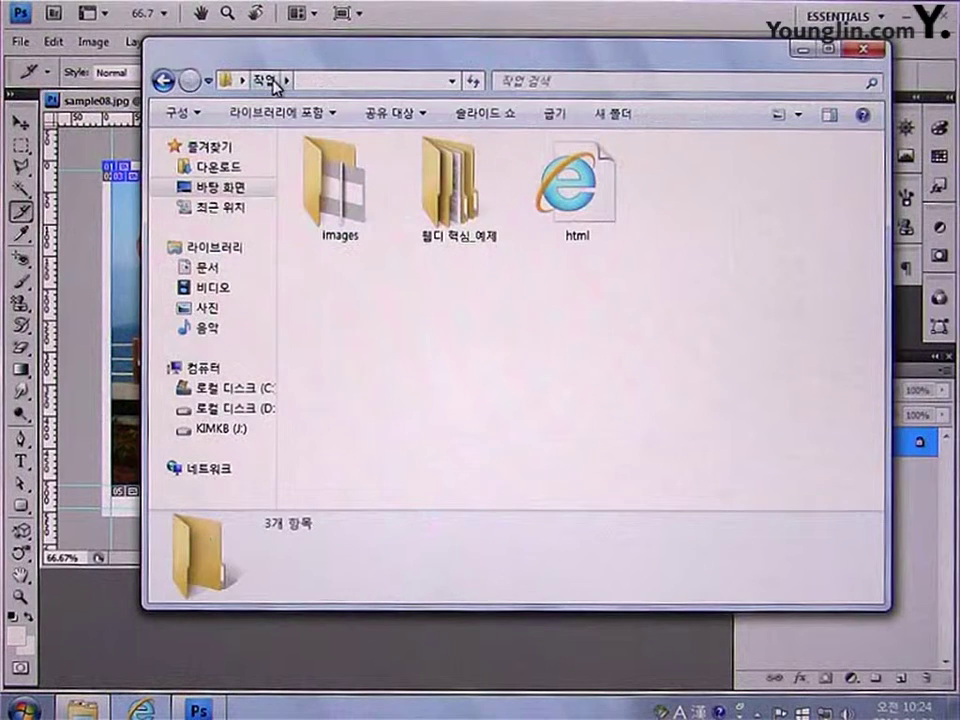
{"action": "double_click", "coordinate": [587, 228]}
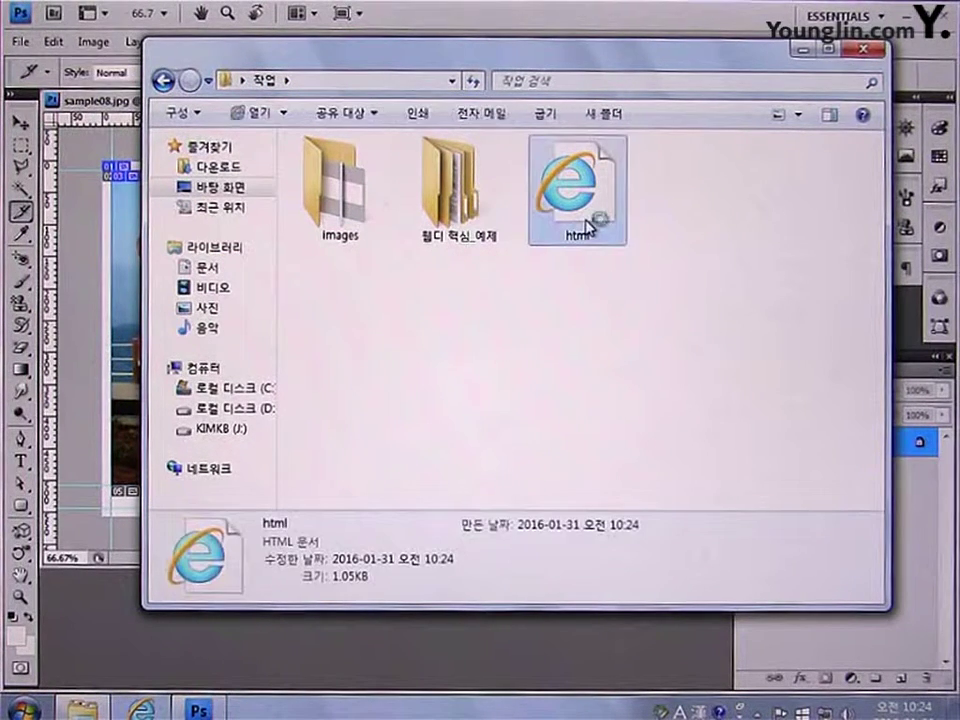